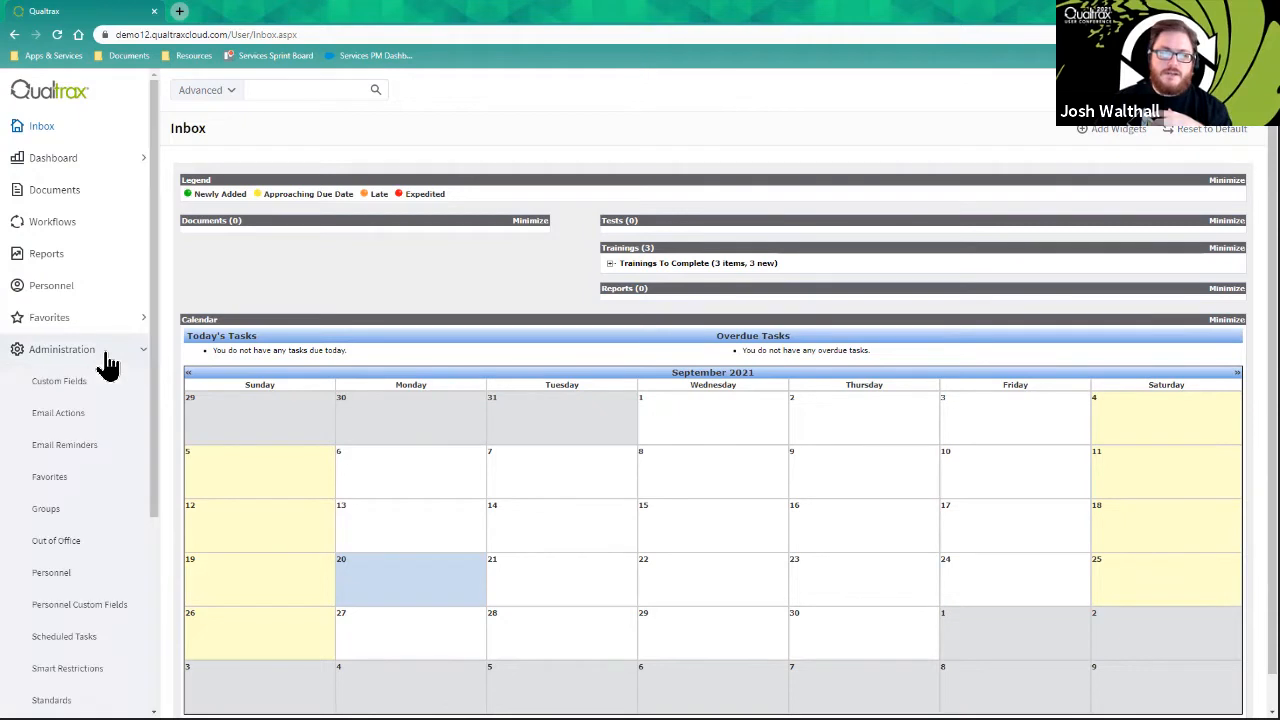
Step: Create a group named Henchmen in the group administration, leaving all its permissions disabled, and save it
{"action": "left_click", "coordinate": [100, 515]}
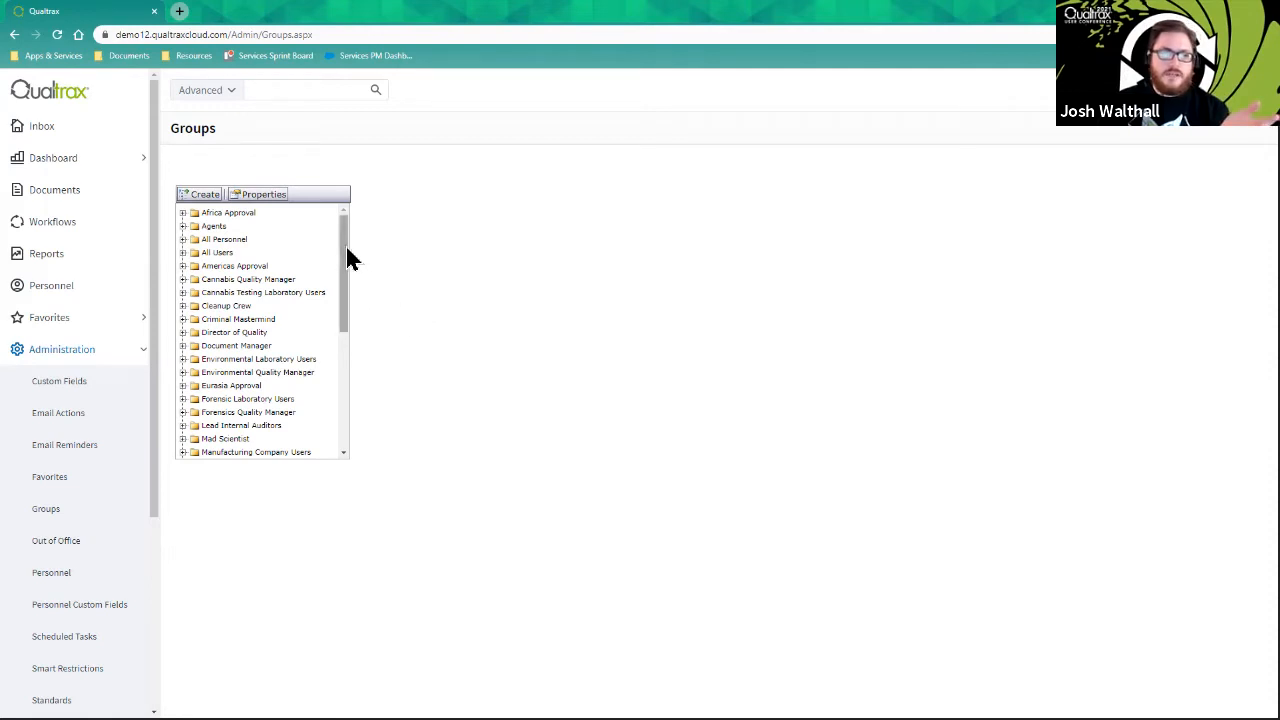
{"action": "left_click_drag", "start_coordinate": [346, 254], "coordinate": [342, 381]}
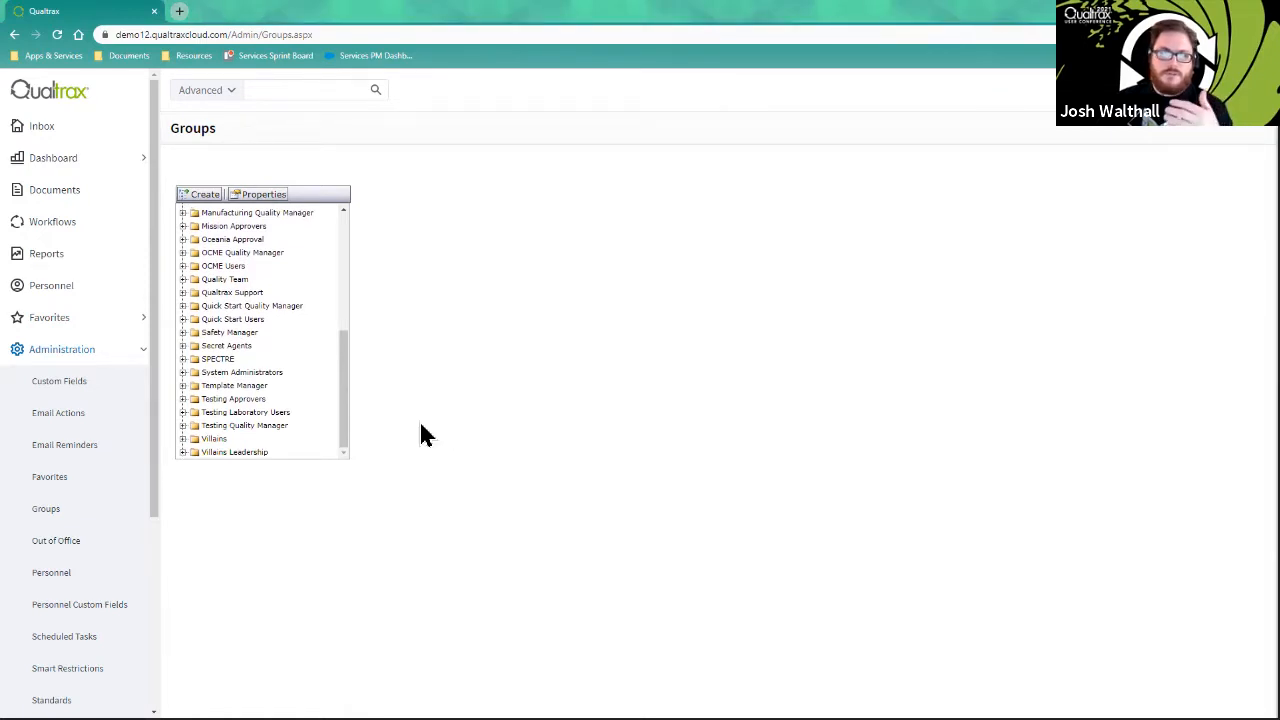
{"action": "left_click_drag", "start_coordinate": [347, 408], "coordinate": [348, 240]}
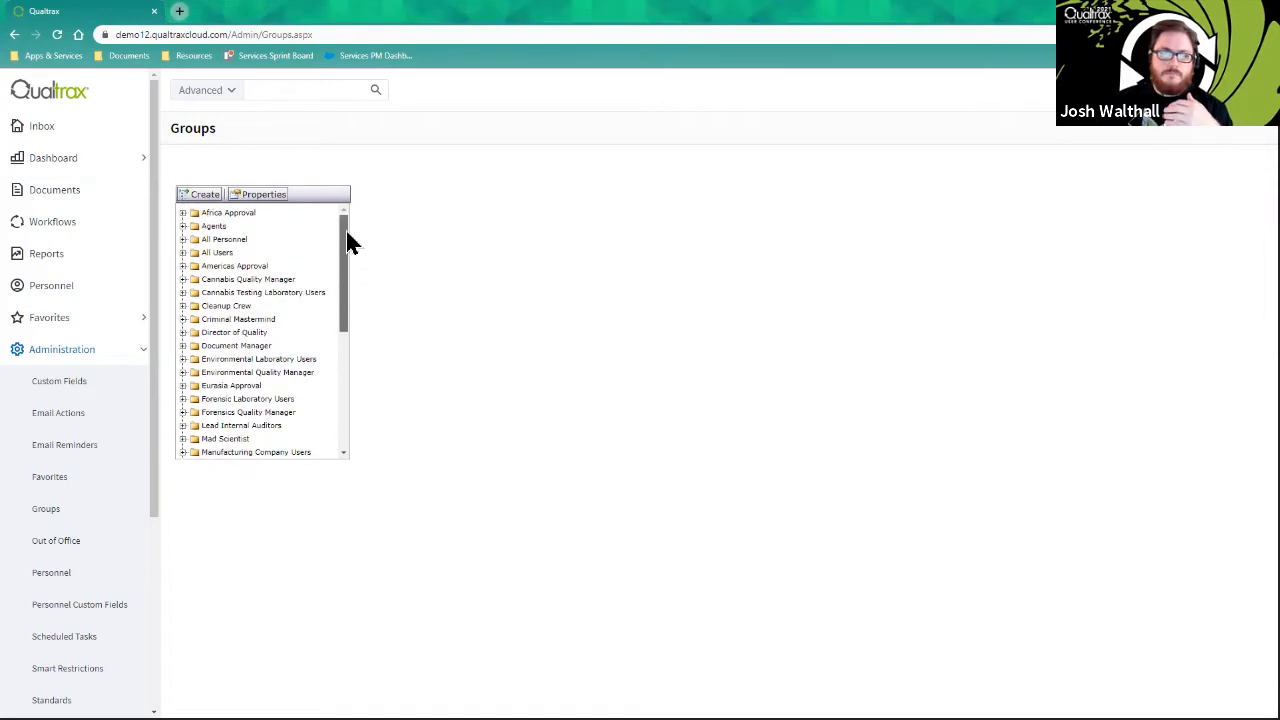
{"action": "left_click", "coordinate": [204, 196]}
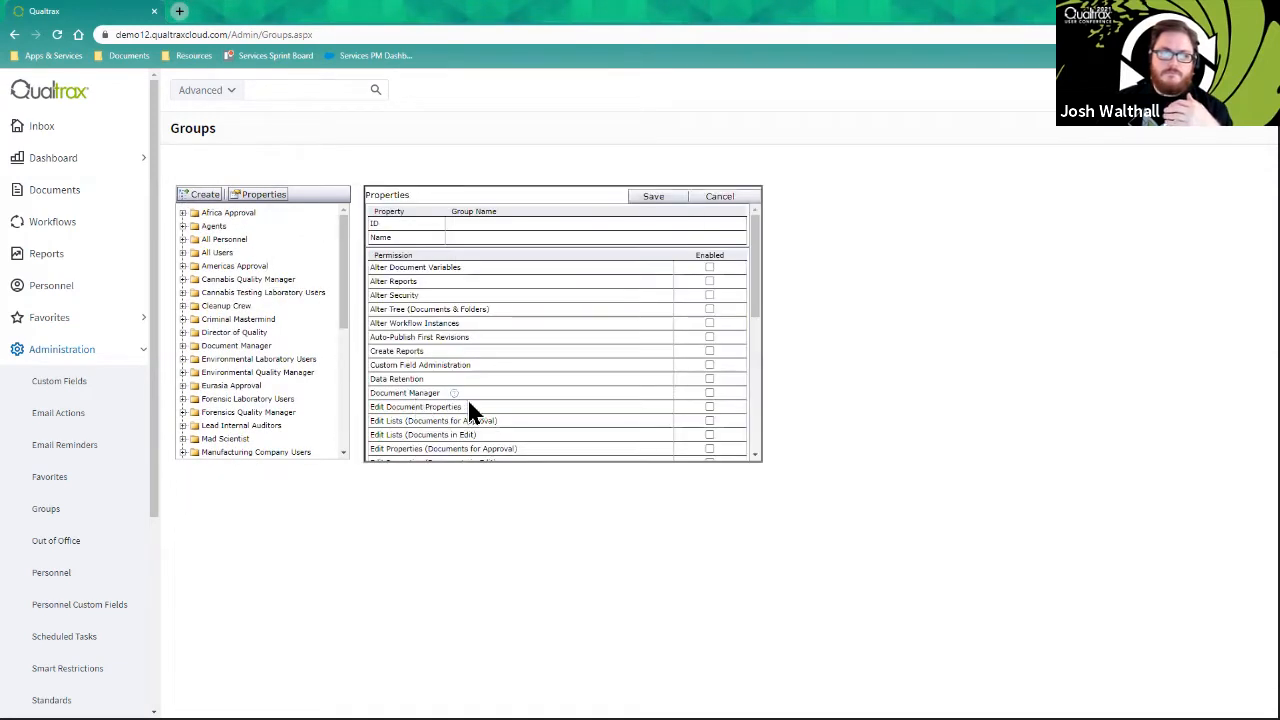
{"action": "left_click", "coordinate": [486, 238]}
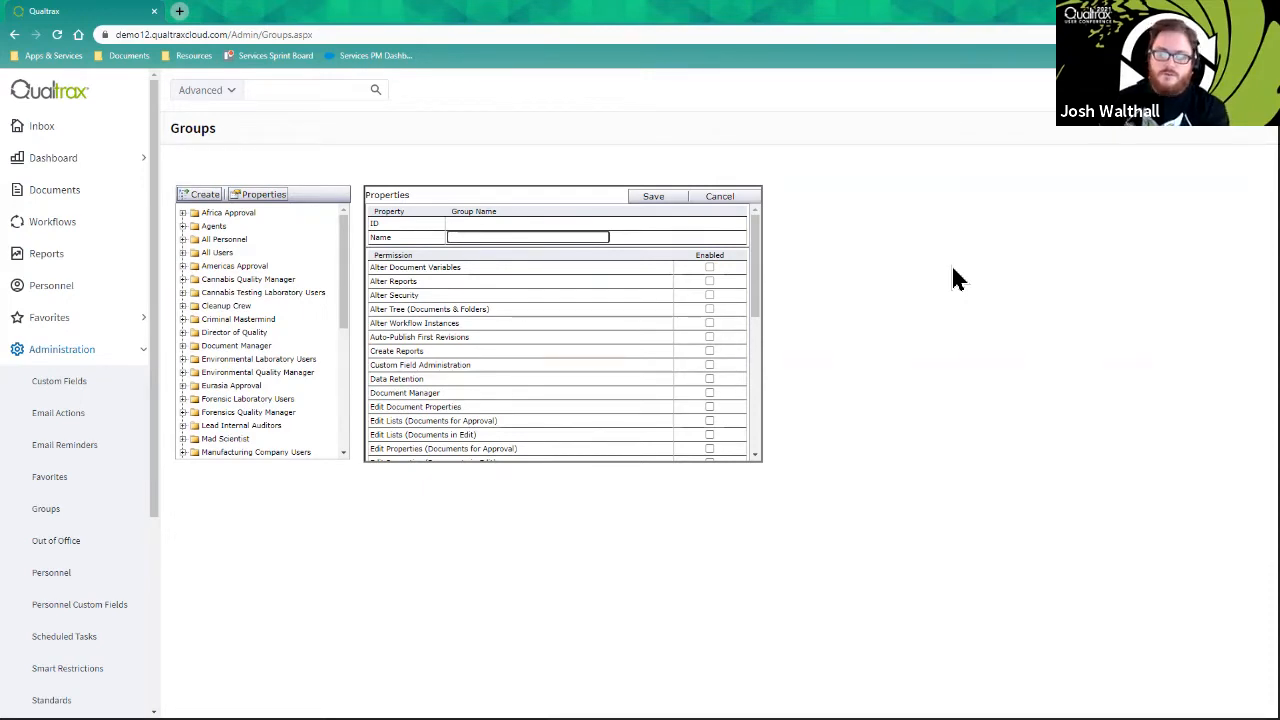
{"action": "type", "text": "Henchmen"}
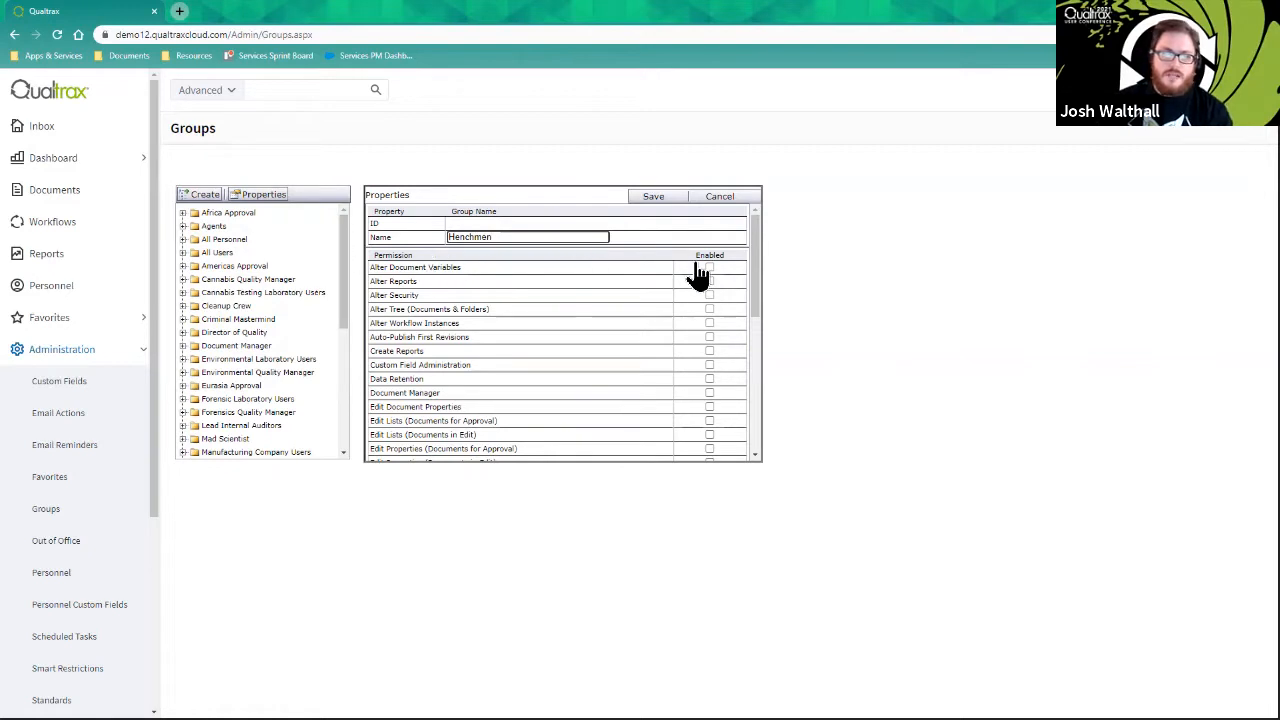
{"action": "left_click_drag", "start_coordinate": [760, 243], "coordinate": [757, 249]}
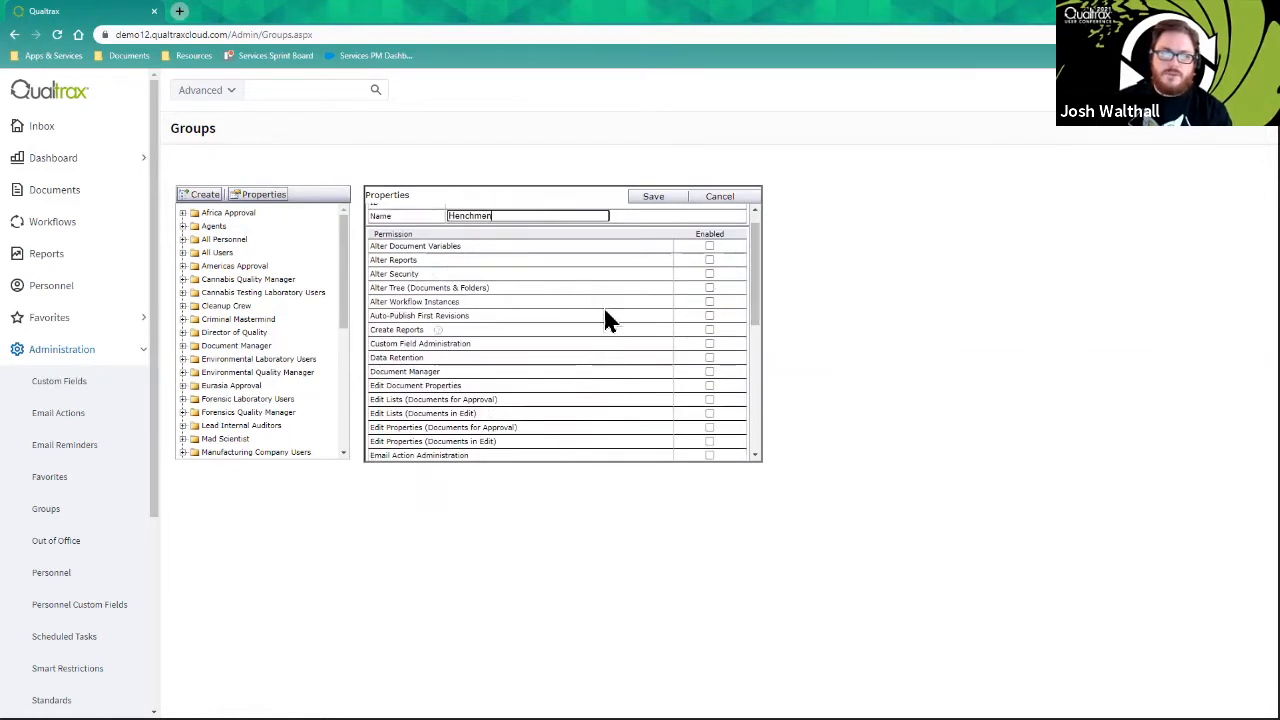
{"action": "scroll", "coordinate": [603, 277], "scroll_direction": "down", "scroll_amount": 3}
{"action": "scroll", "coordinate": [609, 285], "scroll_direction": "down", "scroll_amount": 4}
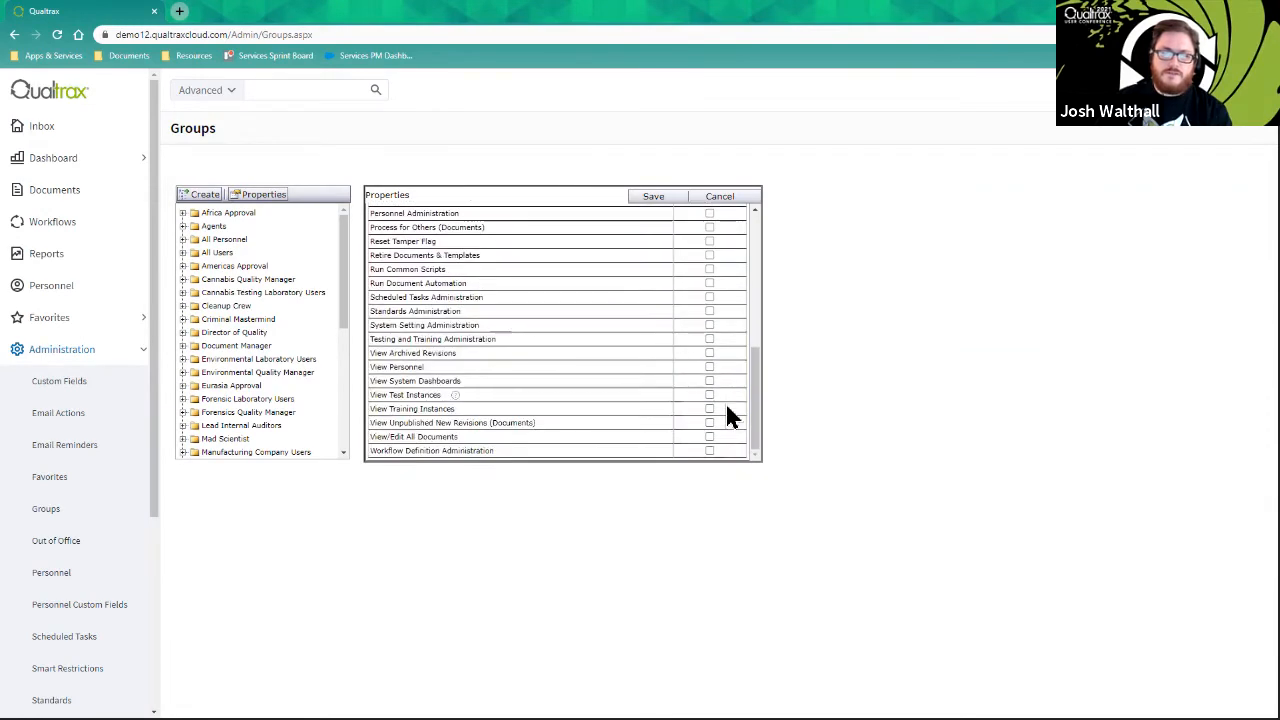
{"action": "scroll", "coordinate": [709, 432], "scroll_direction": "up", "scroll_amount": 8}
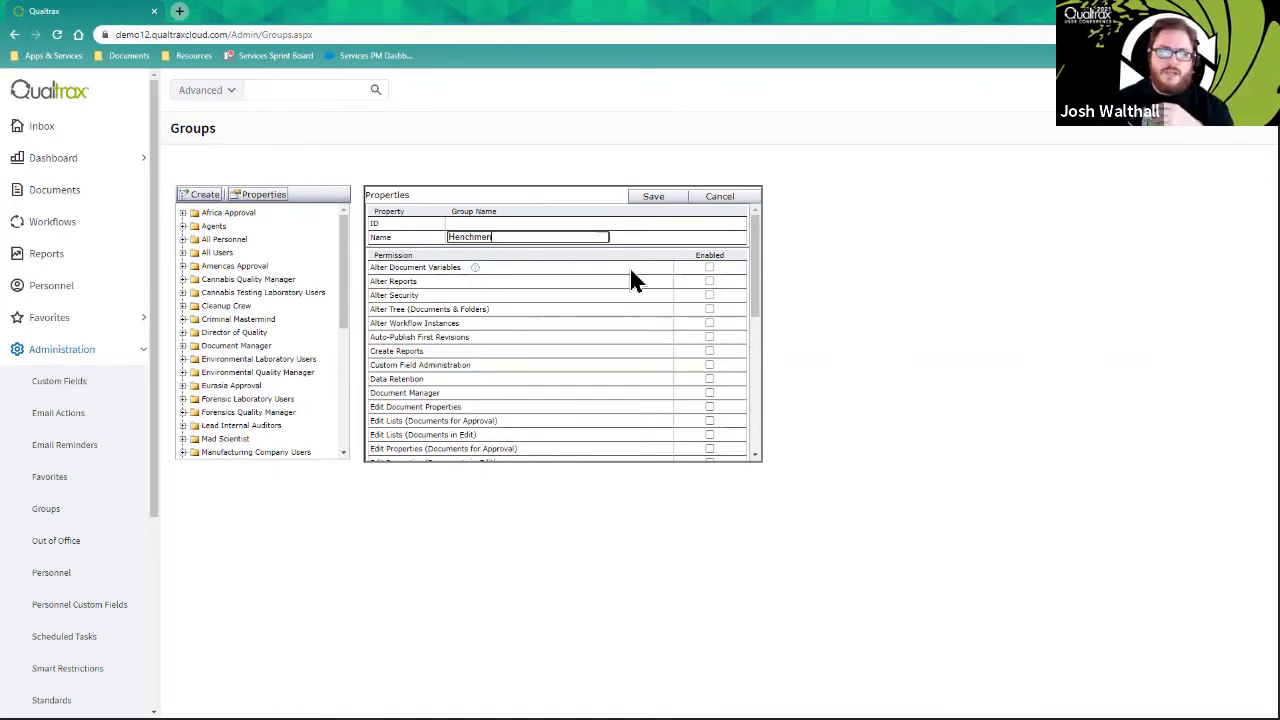
{"action": "left_click", "coordinate": [658, 199]}
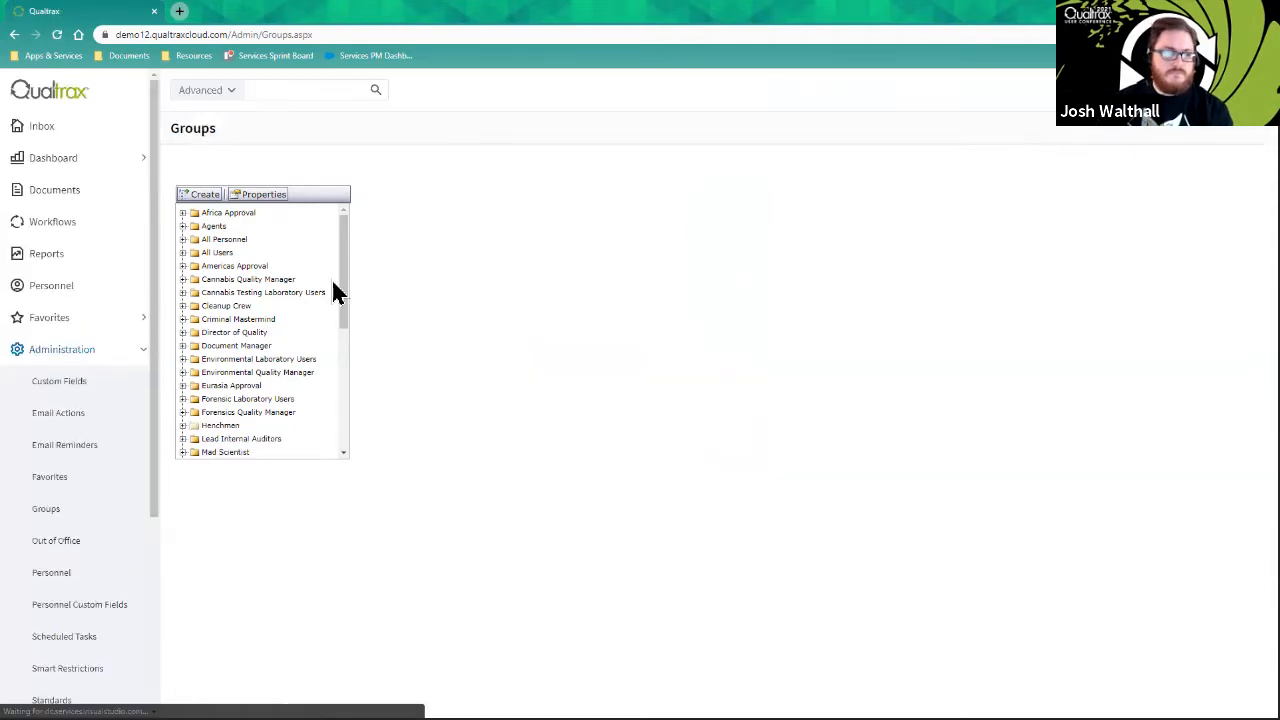
Step: Add the eighth user under All Users as a member of the Henchmen group, save, and expand the group to check its membership
{"action": "left_click_drag", "start_coordinate": [341, 268], "coordinate": [346, 317]}
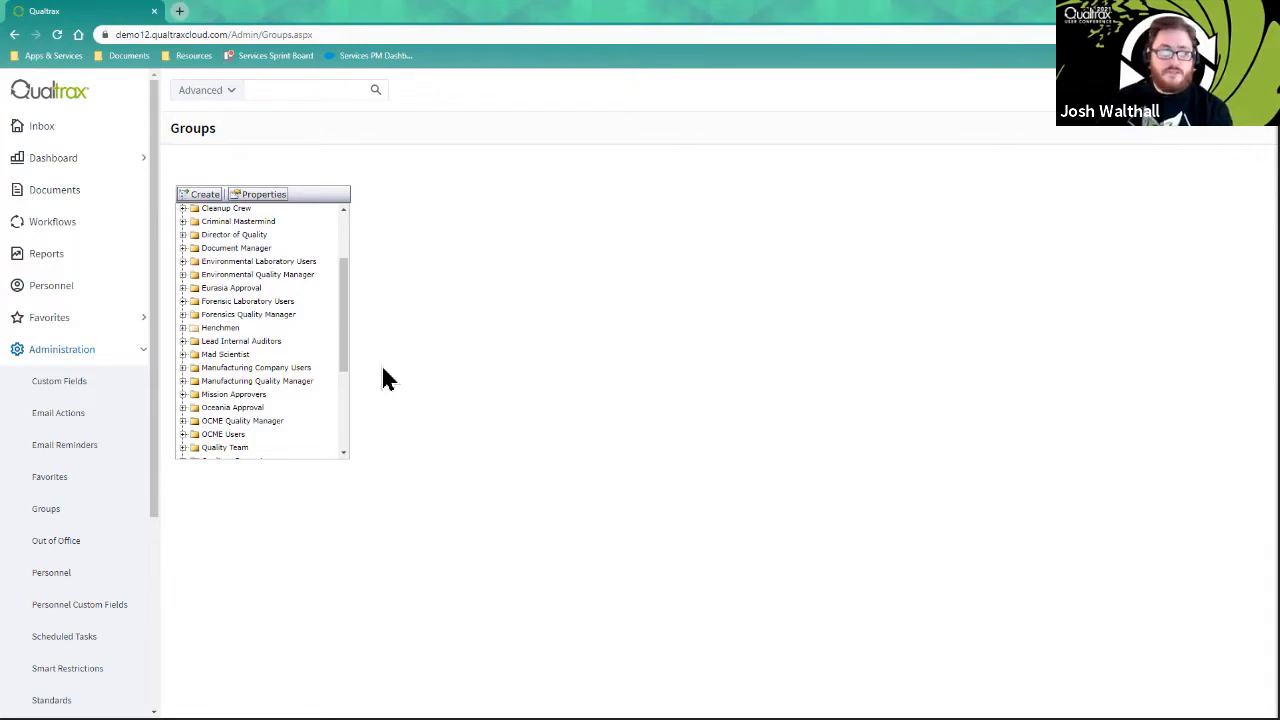
{"action": "right_click", "coordinate": [218, 328]}
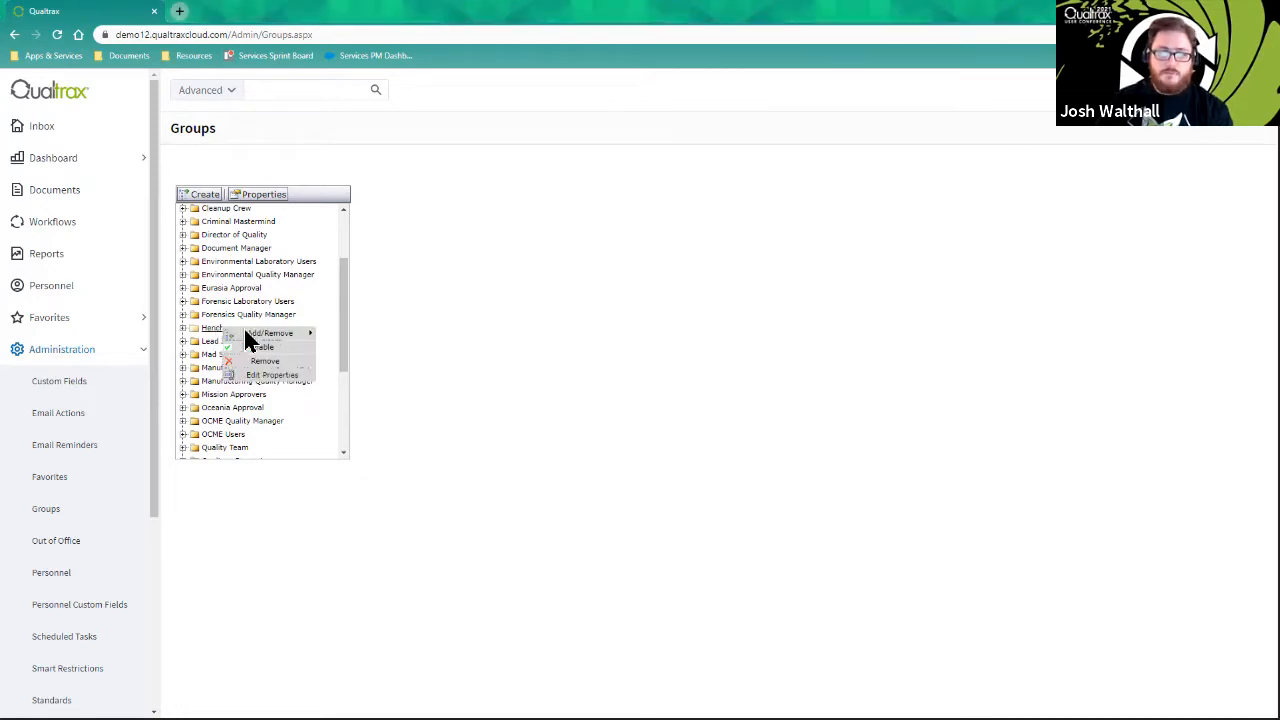
{"action": "mouse_move", "coordinate": [271, 336]}
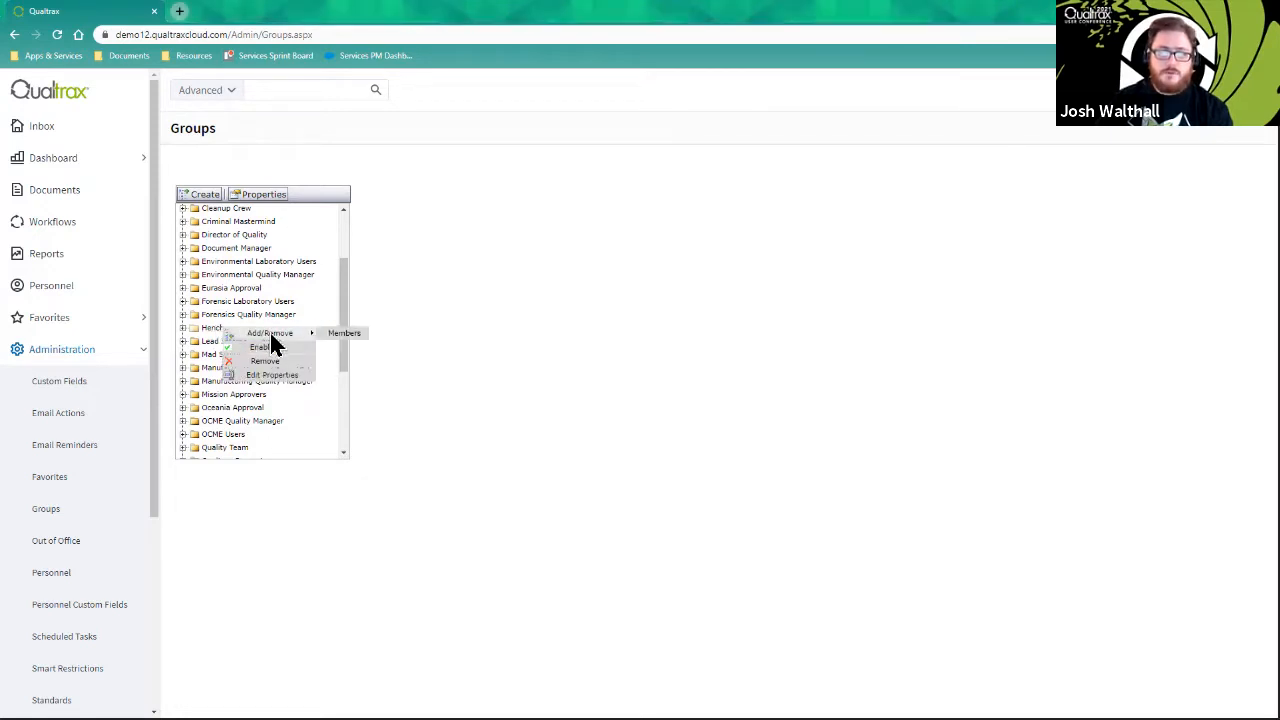
{"action": "left_click", "coordinate": [348, 336]}
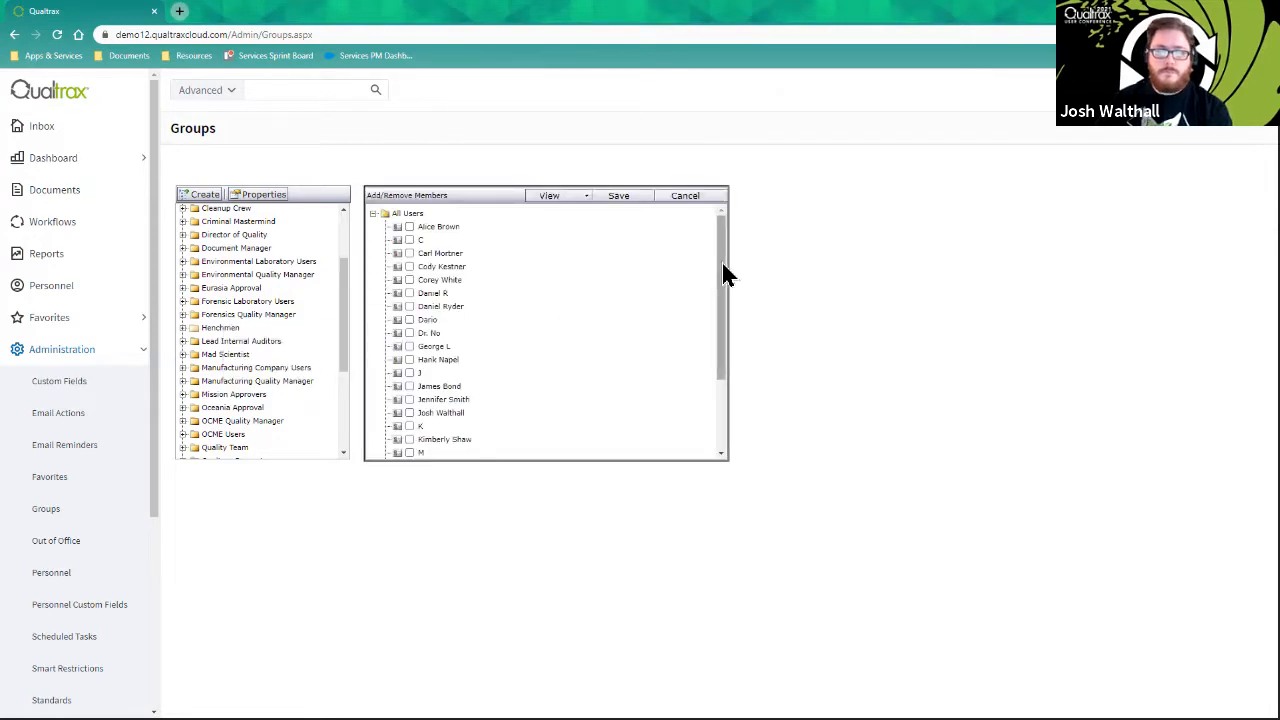
{"action": "mouse_move", "coordinate": [726, 270]}
{"action": "left_mouse_down"}
{"action": "mouse_move", "coordinate": [726, 335]}
{"action": "mouse_move", "coordinate": [714, 257]}
{"action": "left_mouse_up"}
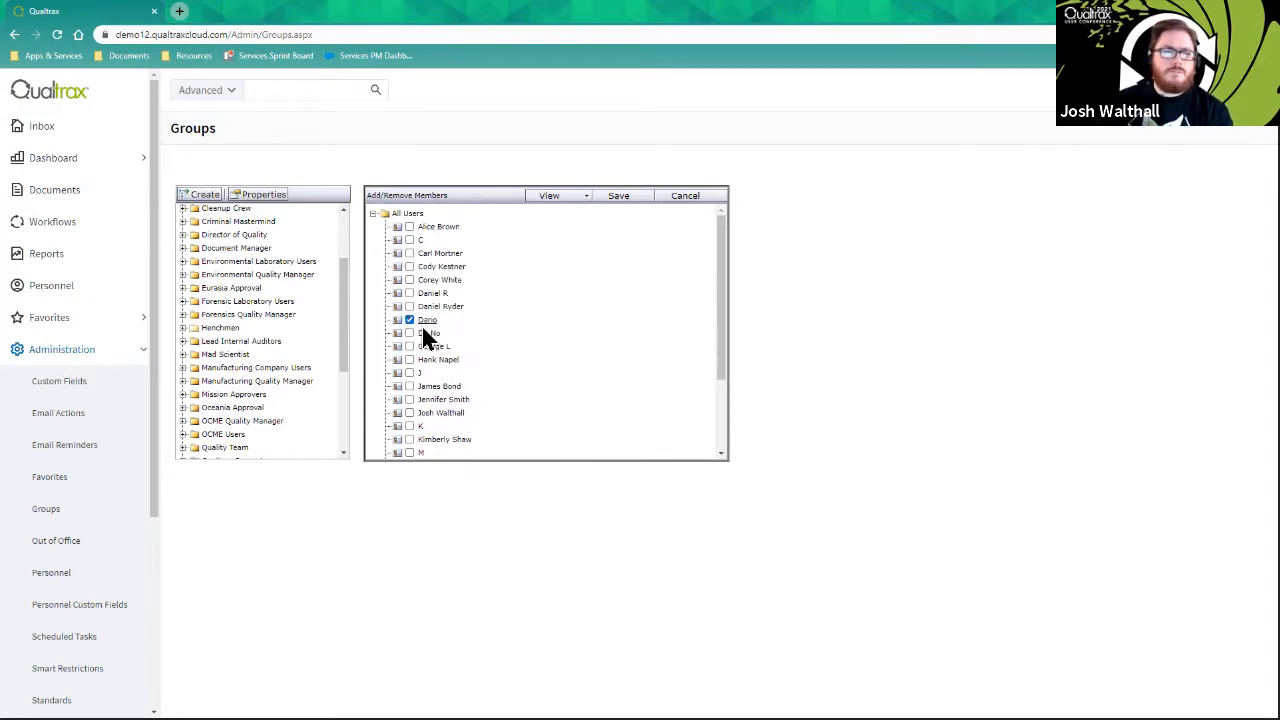
{"action": "left_click", "coordinate": [626, 198]}
{"action": "scroll", "coordinate": [250, 400], "scroll_direction": "down", "scroll_amount": 3}
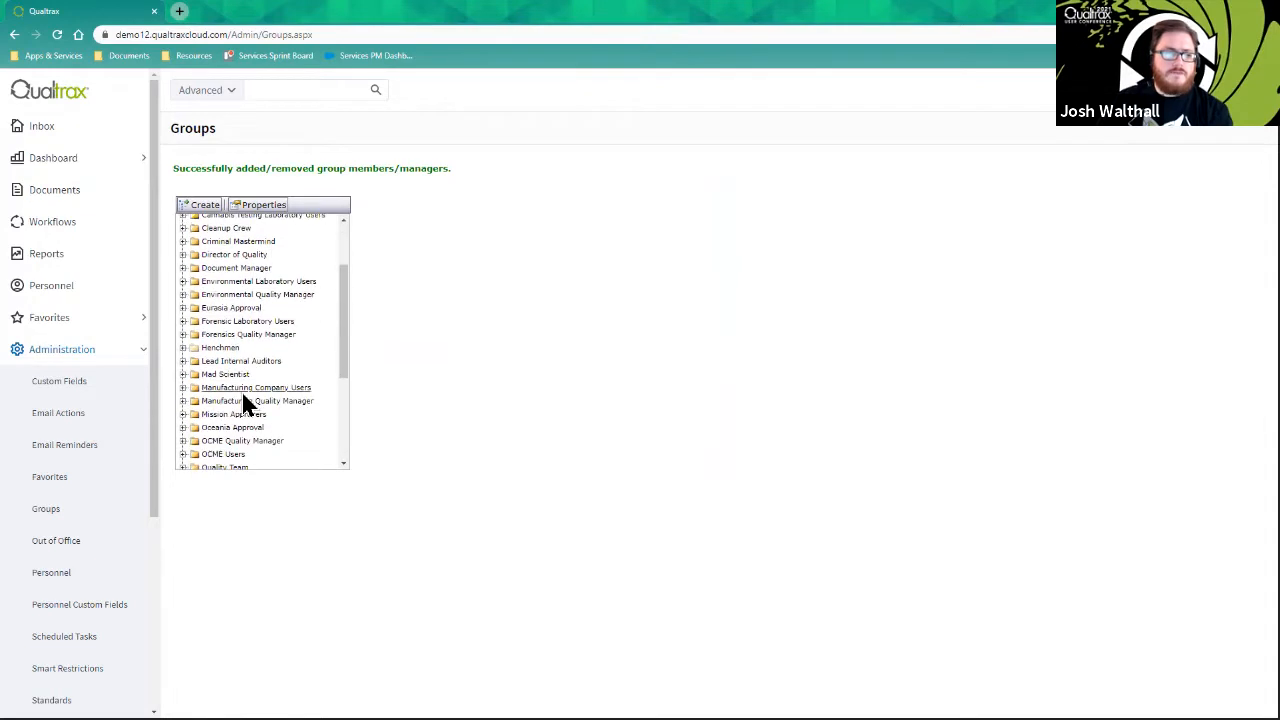
{"action": "left_click", "coordinate": [183, 347]}
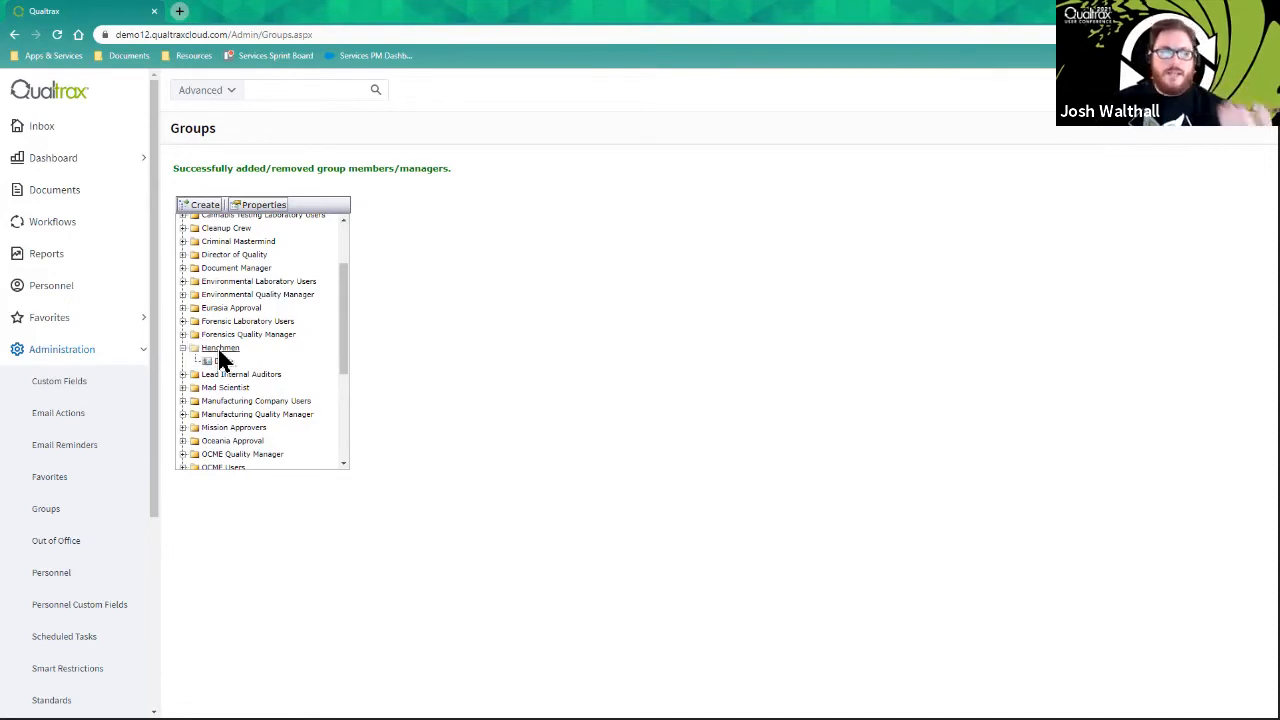
Step: Enable the Henchmen group and collapse its member list
{"action": "right_click", "coordinate": [217, 346]}
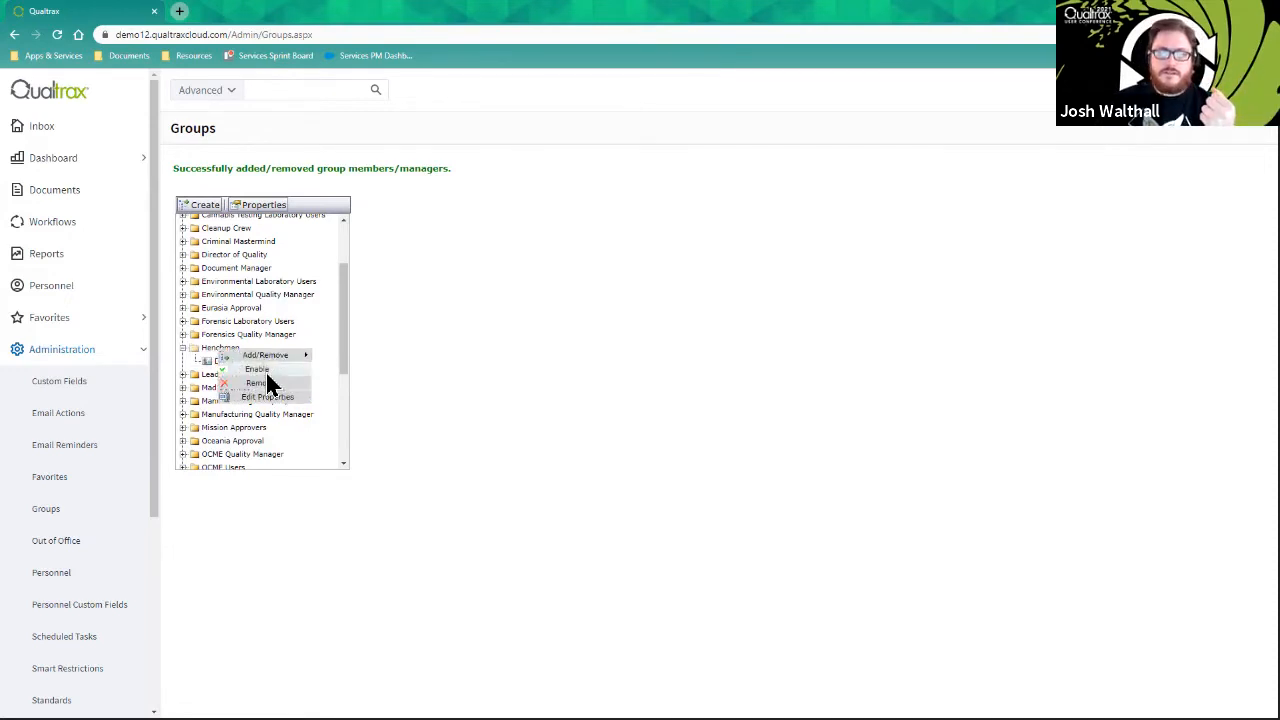
{"action": "left_click", "coordinate": [265, 369]}
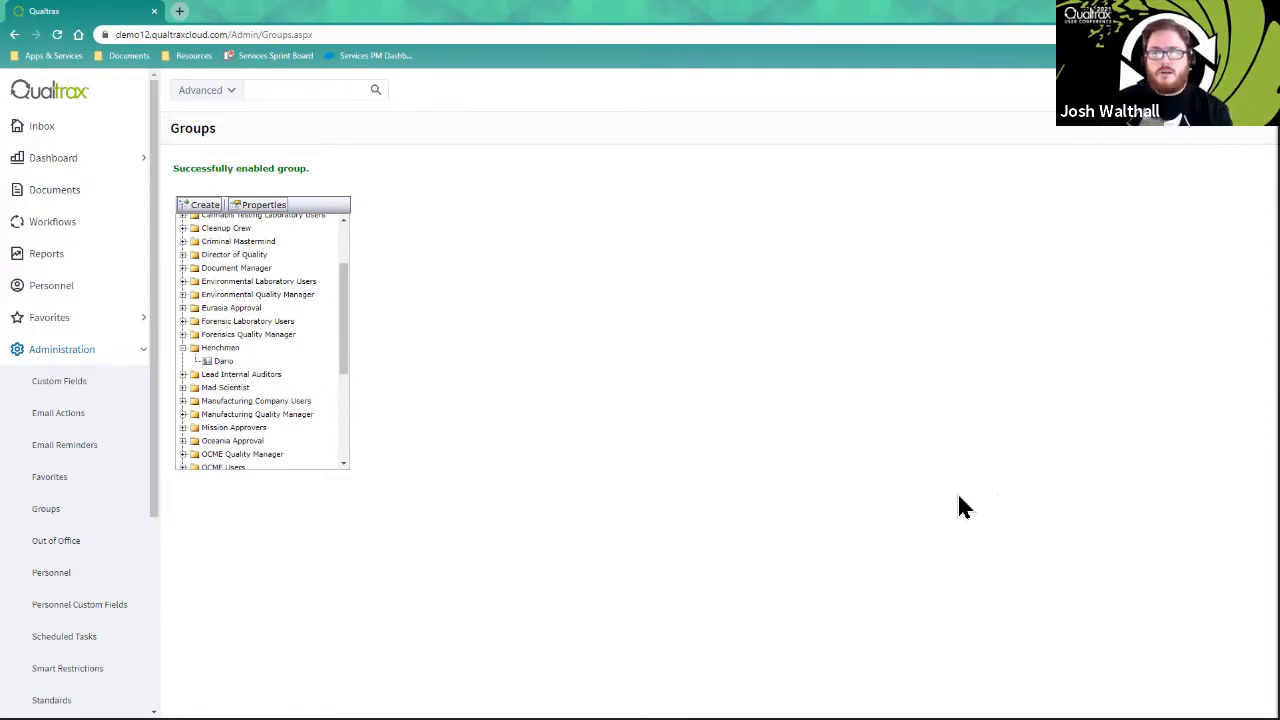
{"action": "left_click", "coordinate": [183, 348]}
Step: Examine the groups nested under SPECTRE, including the Villains subgroup and the membership of its Mad Scientist group
{"action": "scroll", "coordinate": [228, 383], "scroll_direction": "down", "scroll_amount": 5}
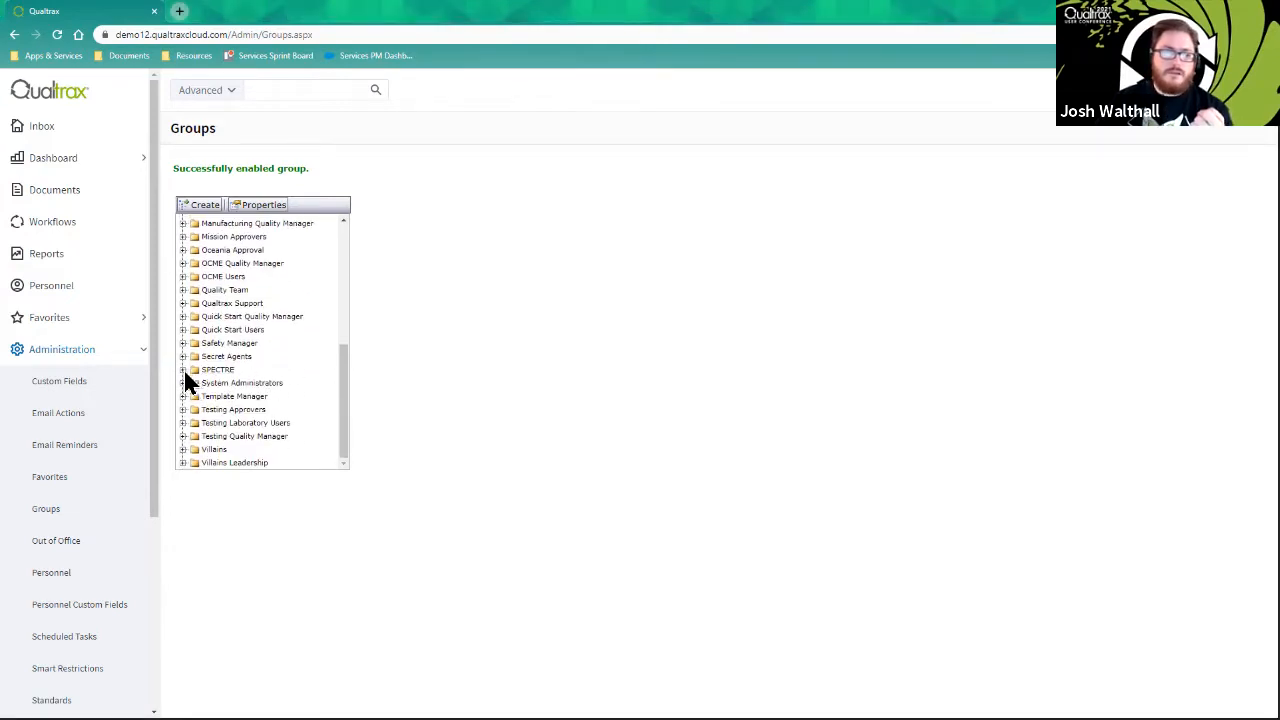
{"action": "left_click", "coordinate": [184, 370]}
{"action": "left_click_drag", "start_coordinate": [343, 371], "coordinate": [345, 382]}
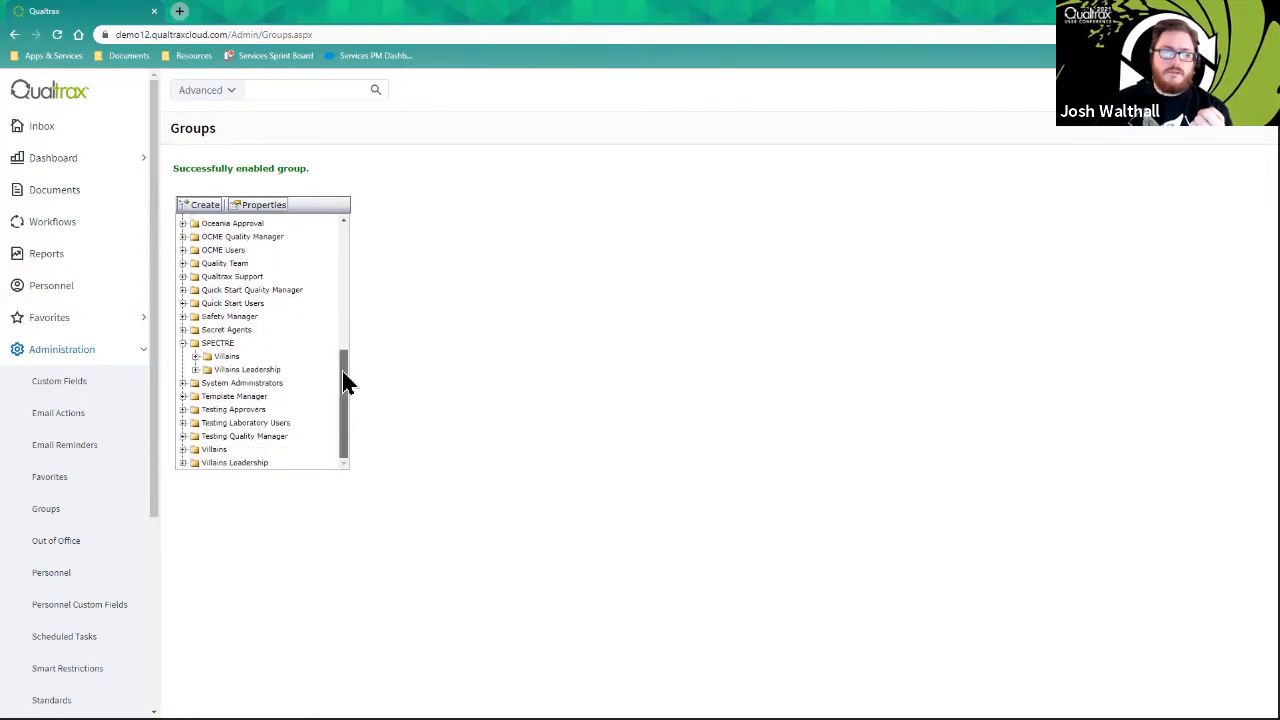
{"action": "left_click", "coordinate": [195, 357]}
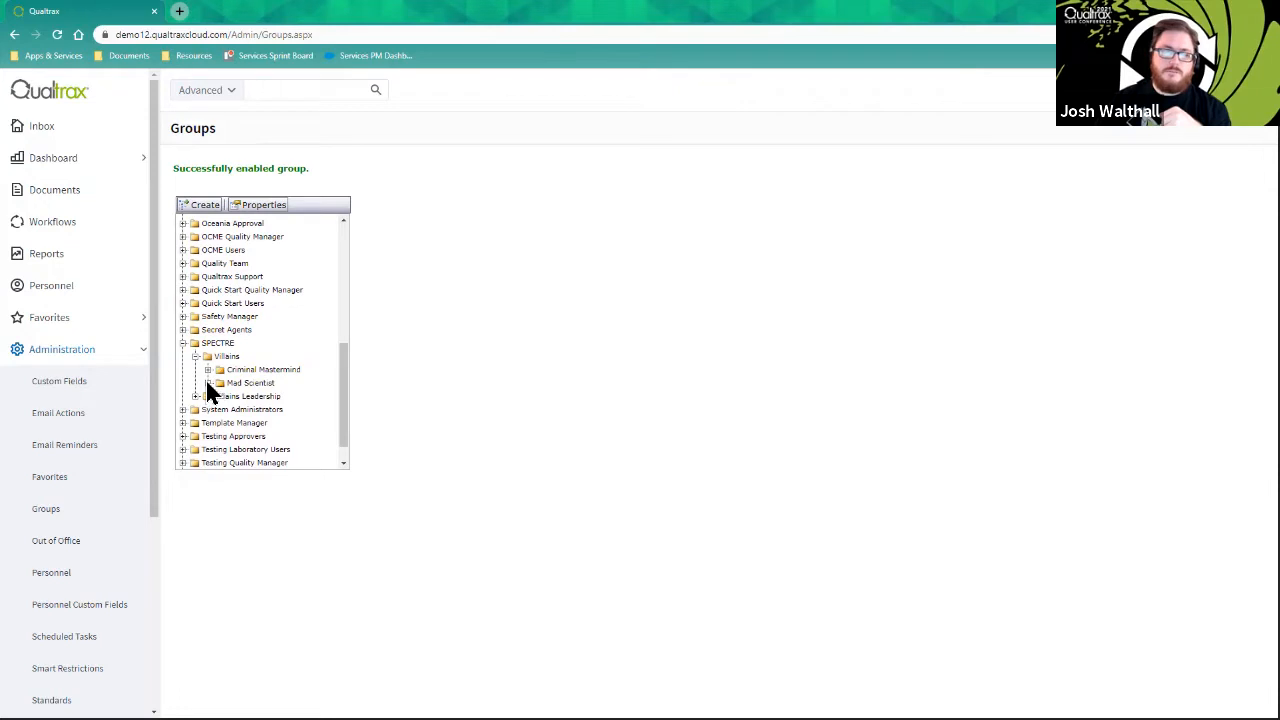
{"action": "left_click", "coordinate": [207, 383]}
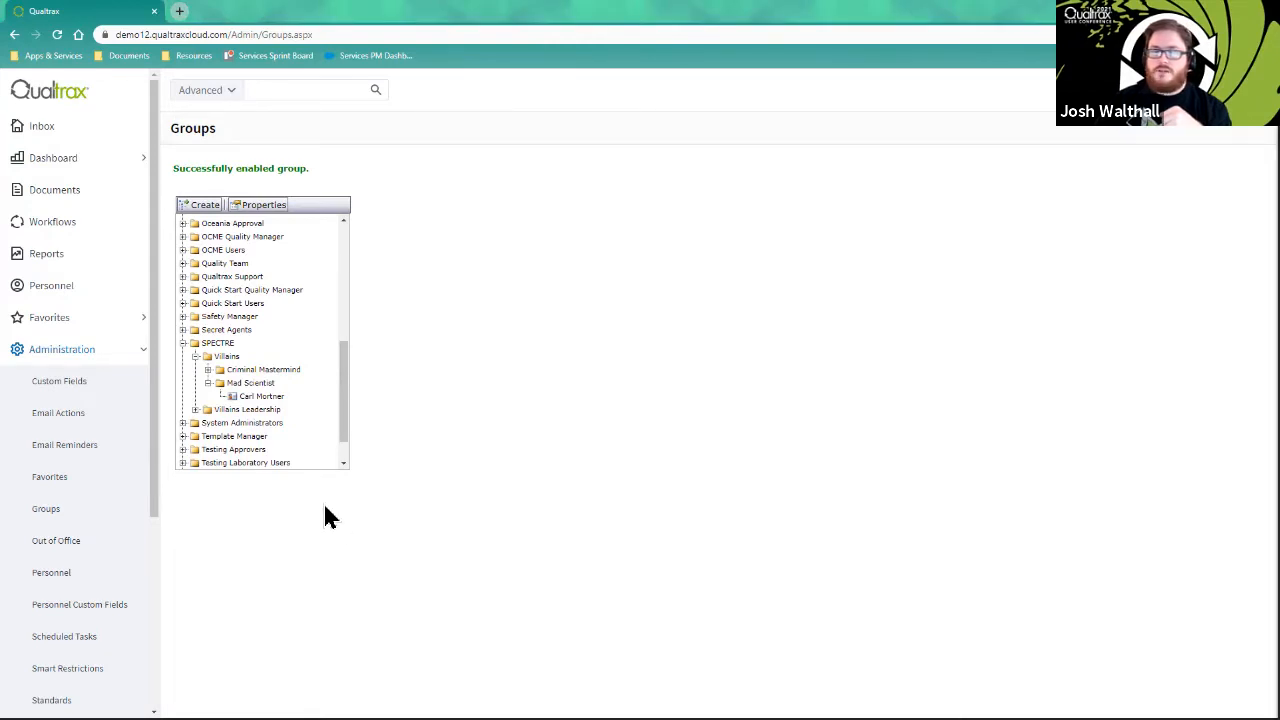
{"action": "left_click", "coordinate": [208, 384]}
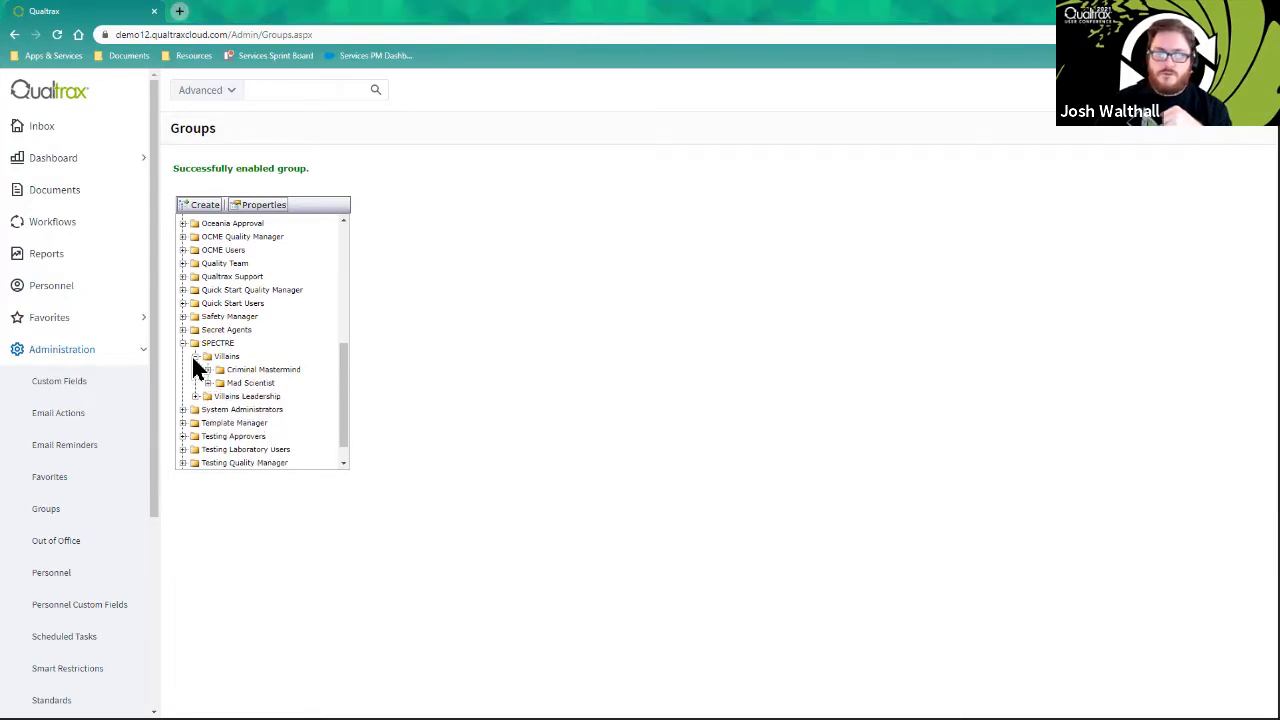
{"action": "left_click", "coordinate": [195, 356]}
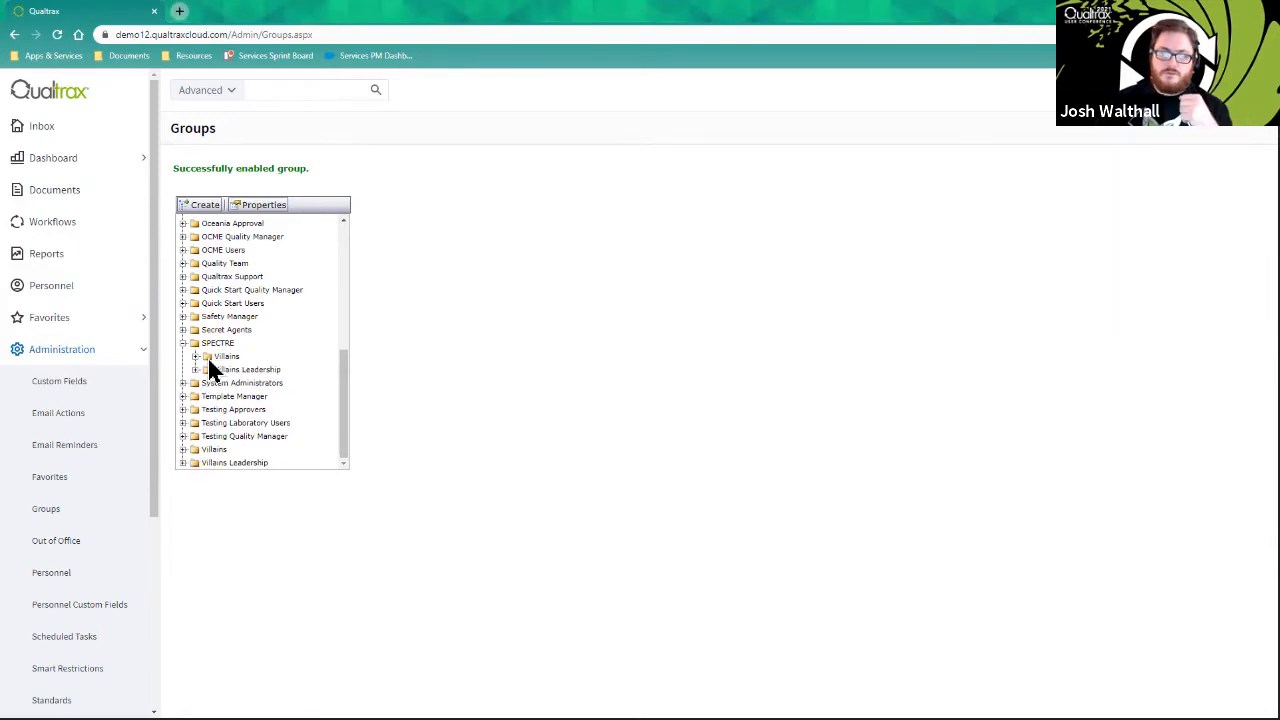
Step: Add the Henchmen group as a member of the SPECTRE group using the Groups View, save, and expand SPECTRE to check its subgroups
{"action": "right_click", "coordinate": [212, 346]}
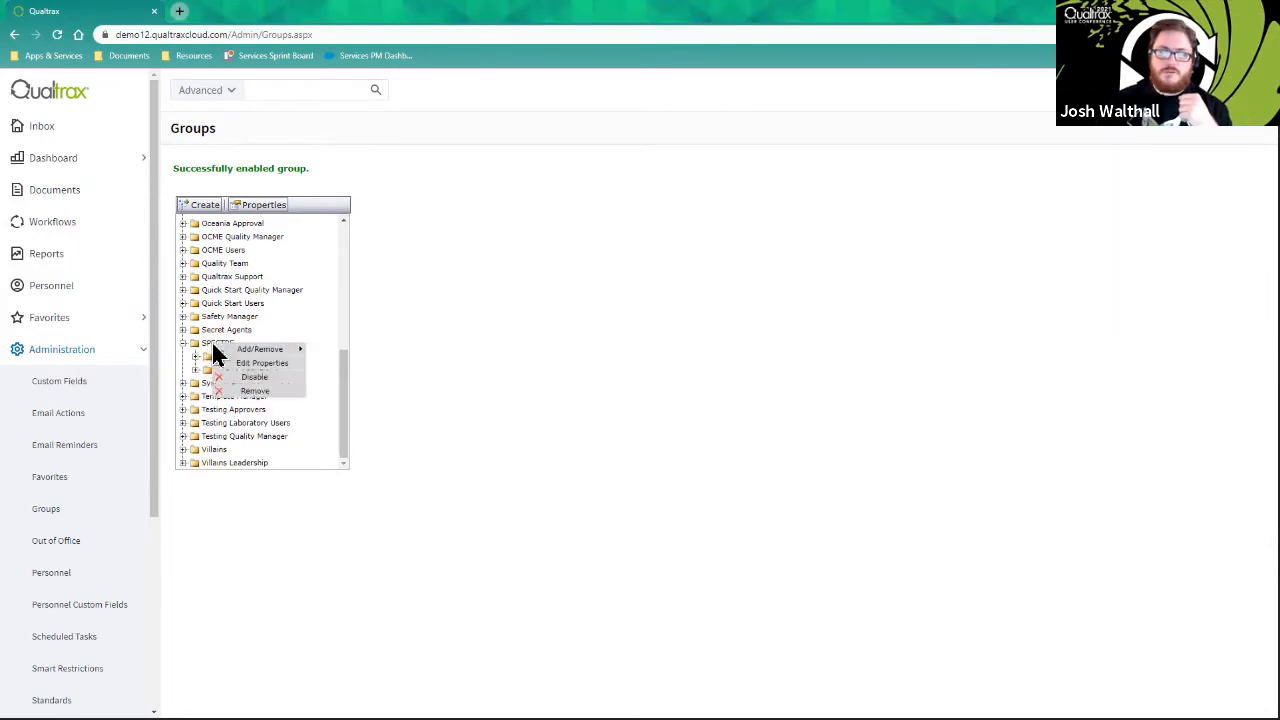
{"action": "mouse_move", "coordinate": [248, 350]}
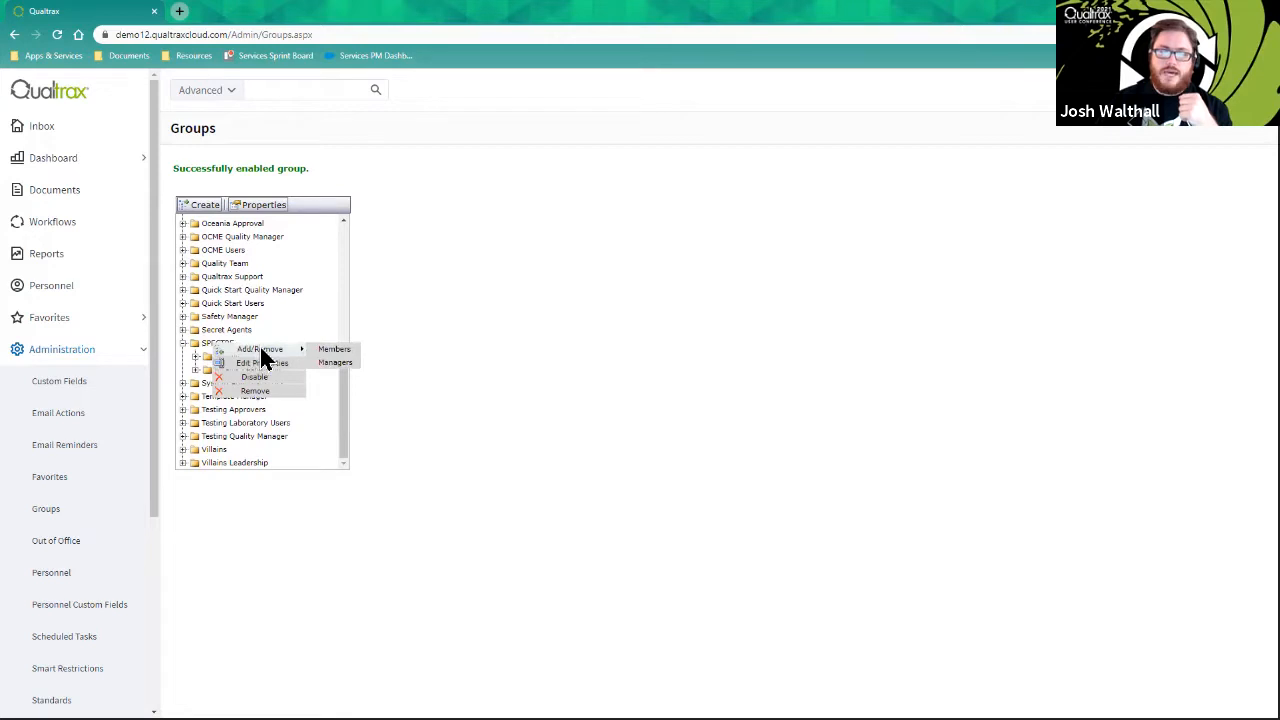
{"action": "left_click", "coordinate": [331, 349]}
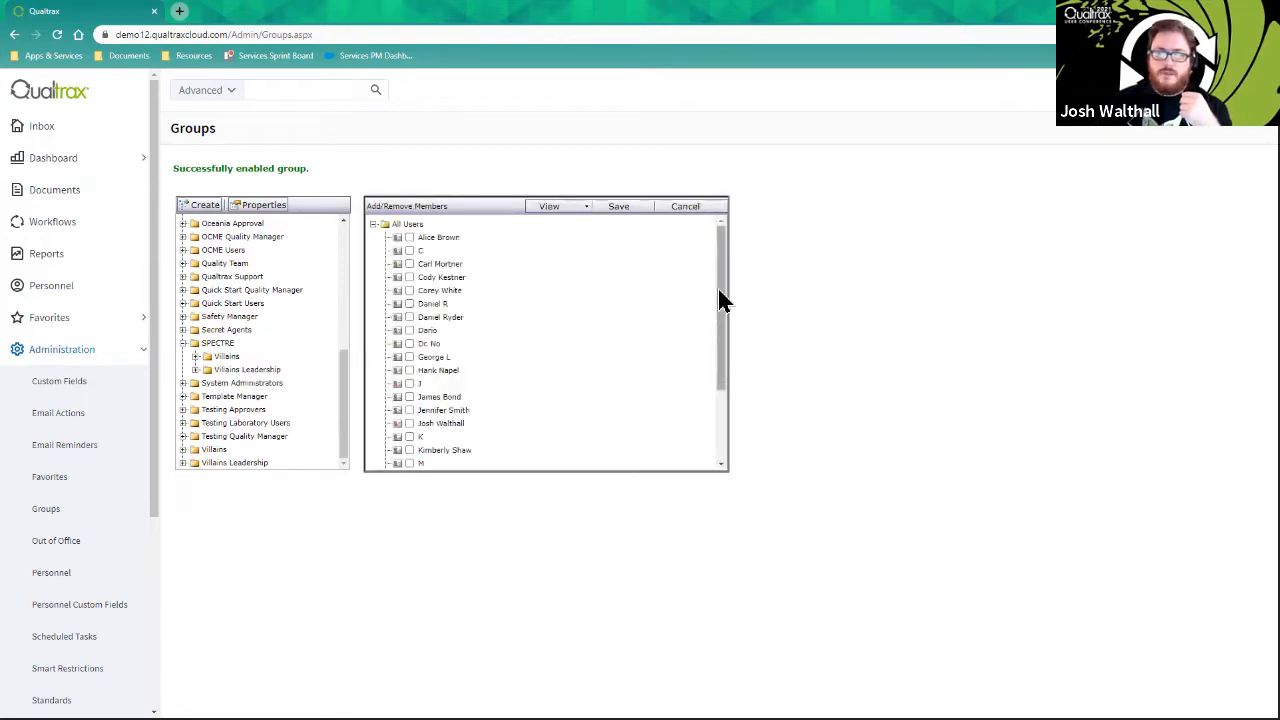
{"action": "mouse_move", "coordinate": [722, 294]}
{"action": "left_mouse_down"}
{"action": "mouse_move", "coordinate": [722, 385]}
{"action": "mouse_move", "coordinate": [720, 310]}
{"action": "left_mouse_up"}
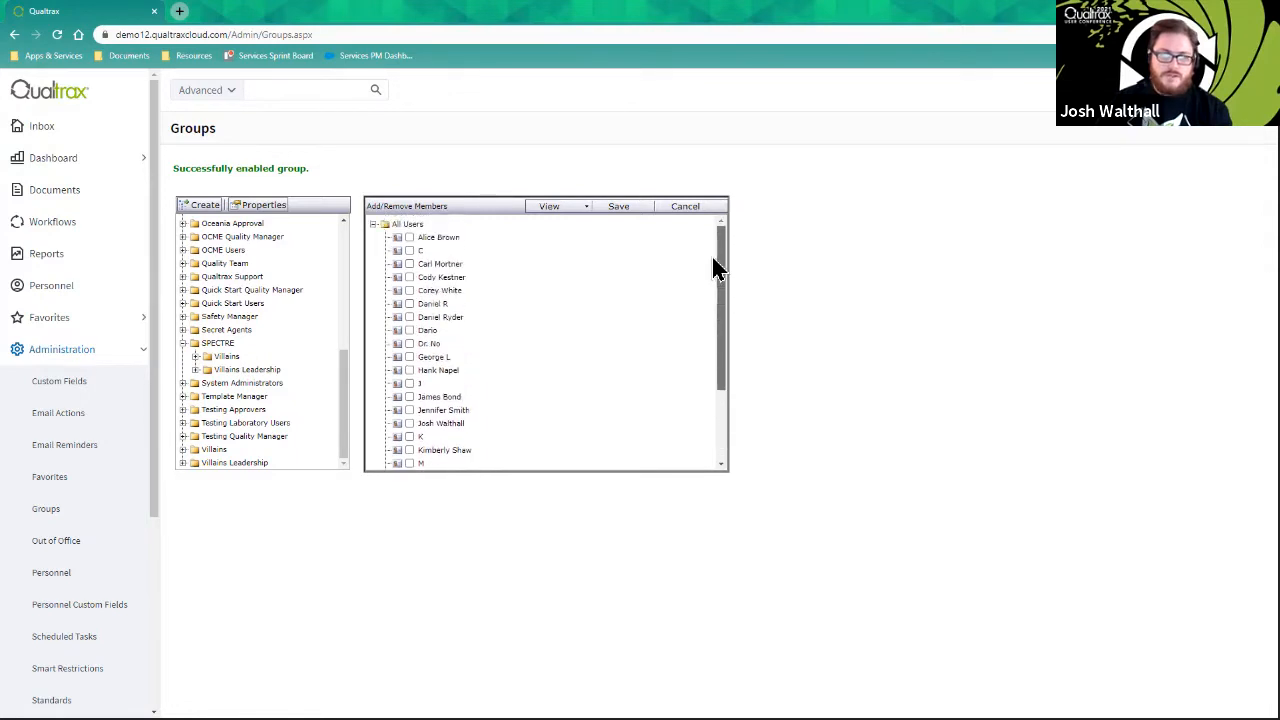
{"action": "left_click", "coordinate": [585, 211]}
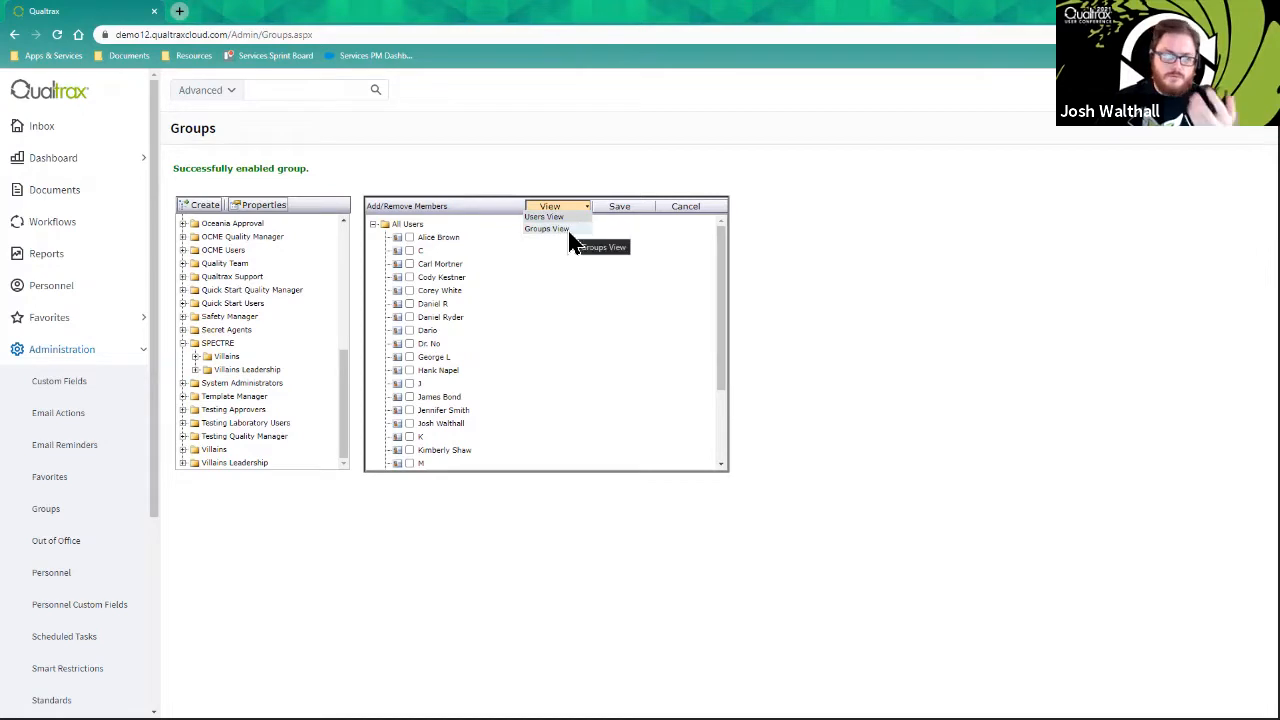
{"action": "left_click", "coordinate": [567, 230]}
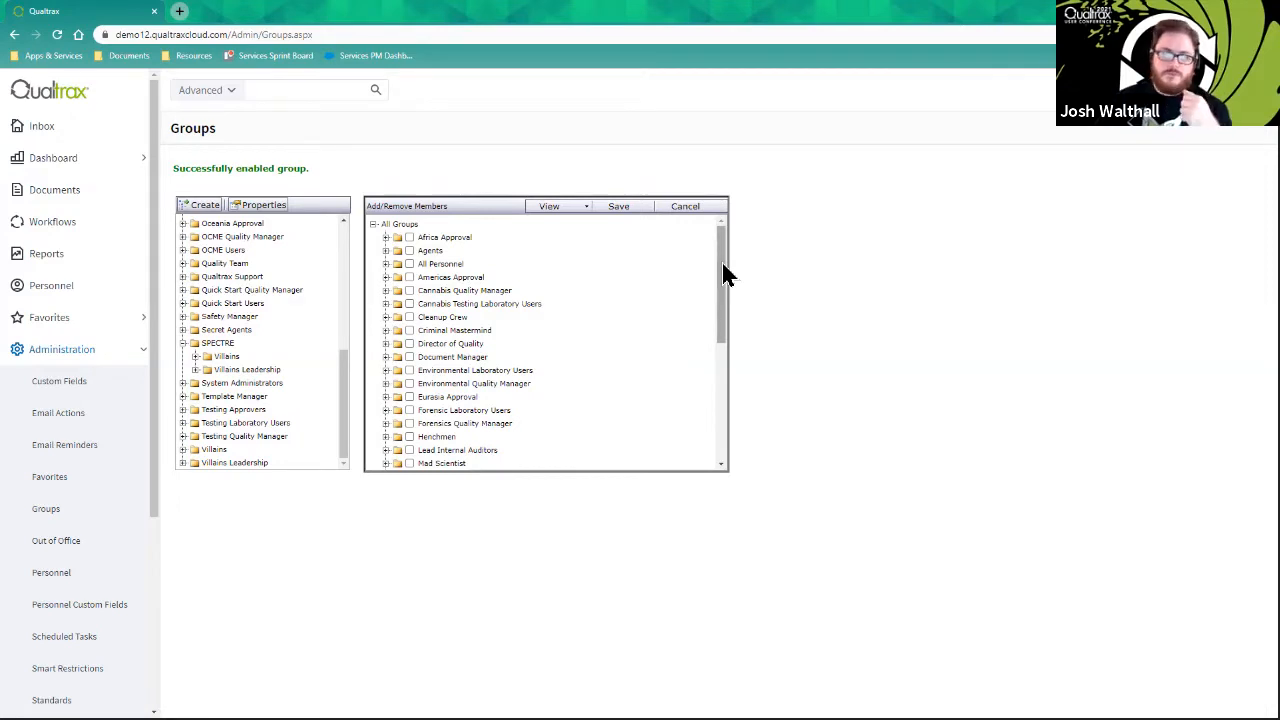
{"action": "left_click_drag", "start_coordinate": [720, 257], "coordinate": [714, 430]}
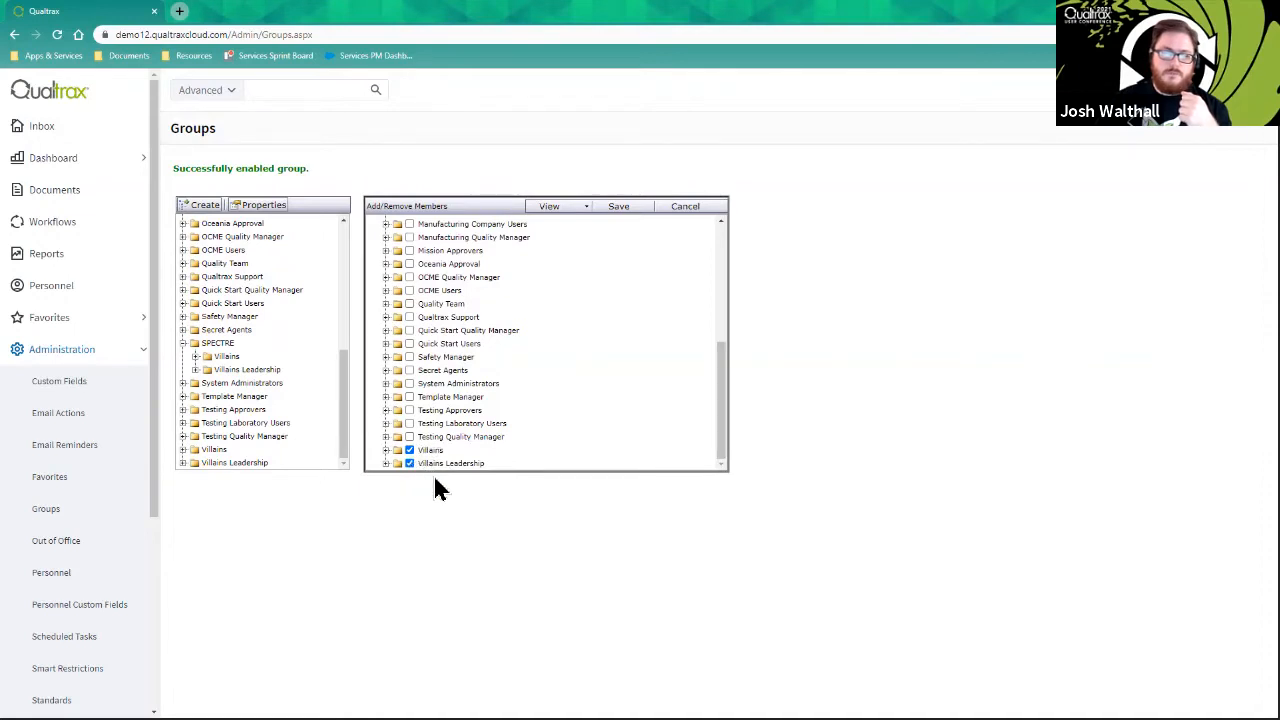
{"action": "left_click_drag", "start_coordinate": [720, 400], "coordinate": [720, 335]}
{"action": "left_click", "coordinate": [409, 322]}
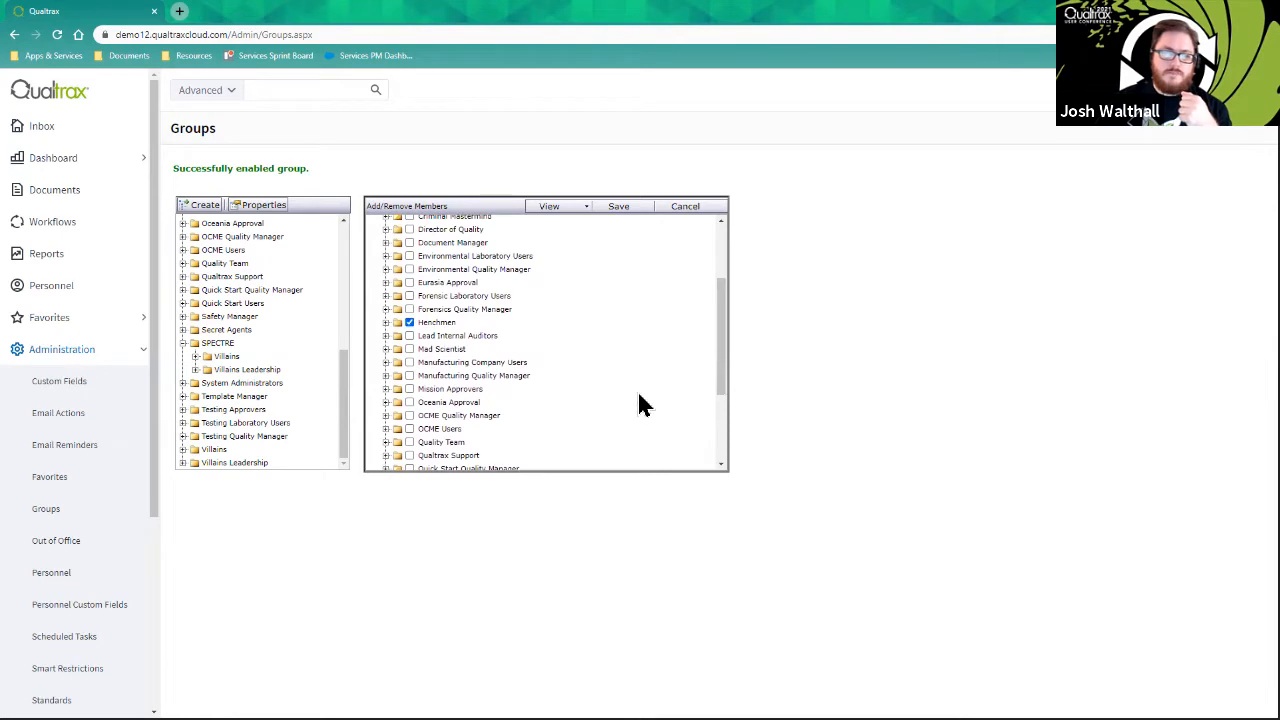
{"action": "left_click", "coordinate": [619, 207]}
{"action": "scroll", "coordinate": [250, 330], "scroll_direction": "down", "scroll_amount": 6}
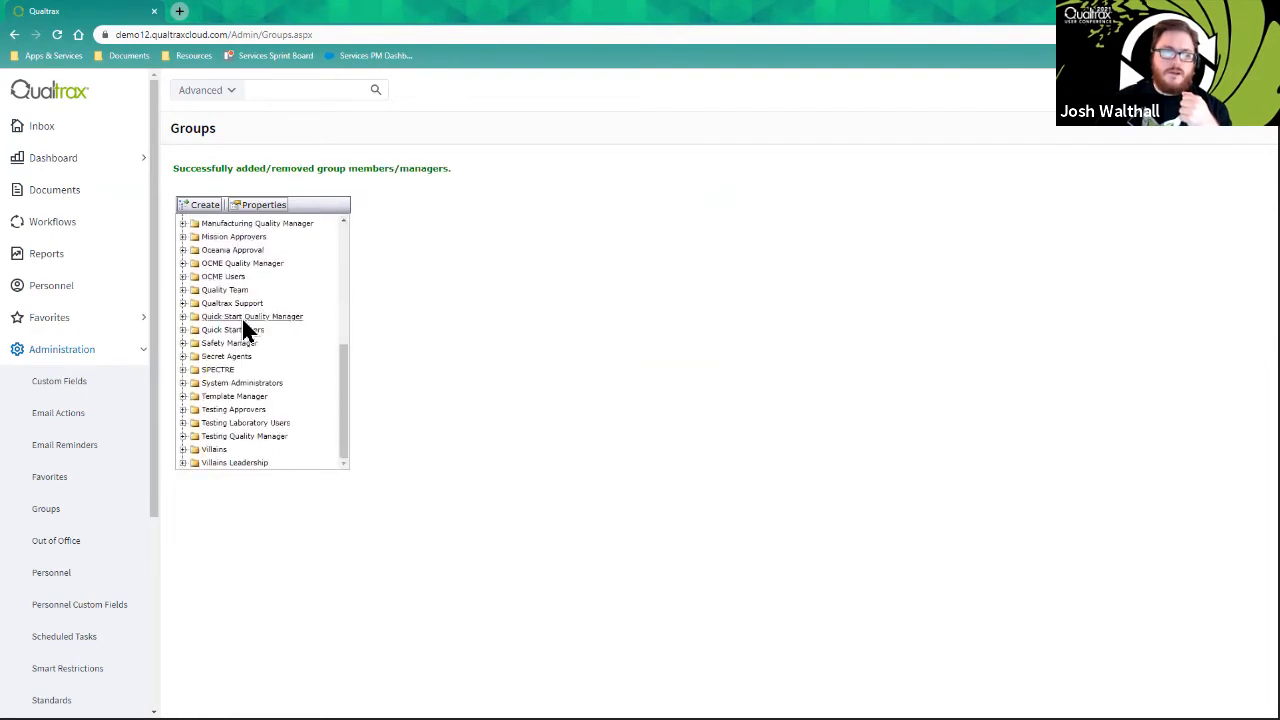
{"action": "left_click", "coordinate": [183, 370]}
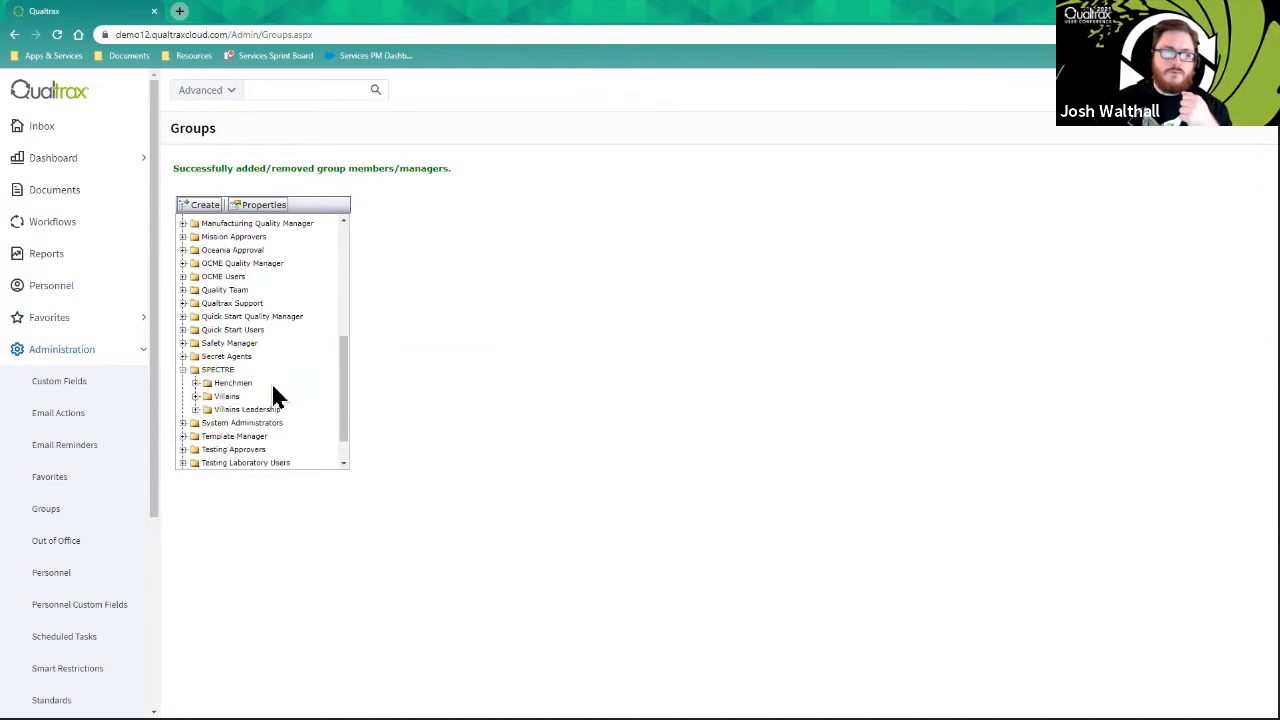
Step: Examine the Henchmen membership and the Mad Scientist group within Villains under SPECTRE, and collapse SPECTRE
{"action": "left_click", "coordinate": [195, 383]}
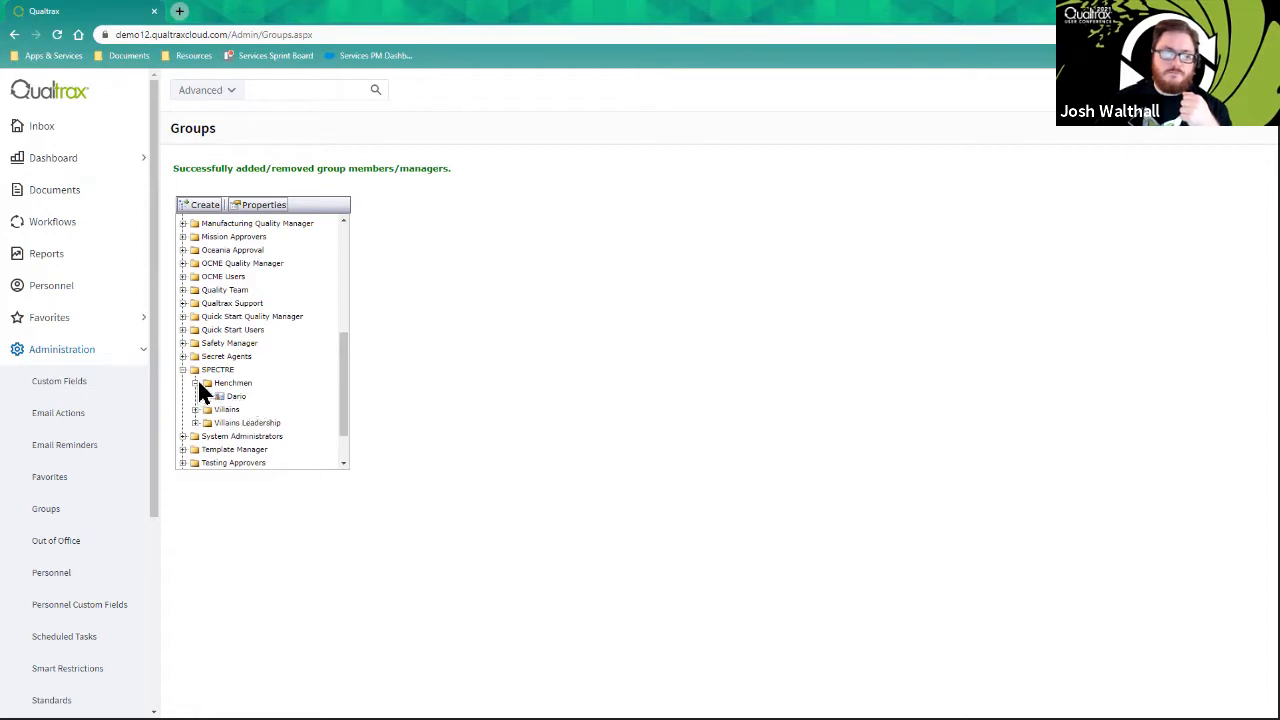
{"action": "left_click", "coordinate": [195, 383]}
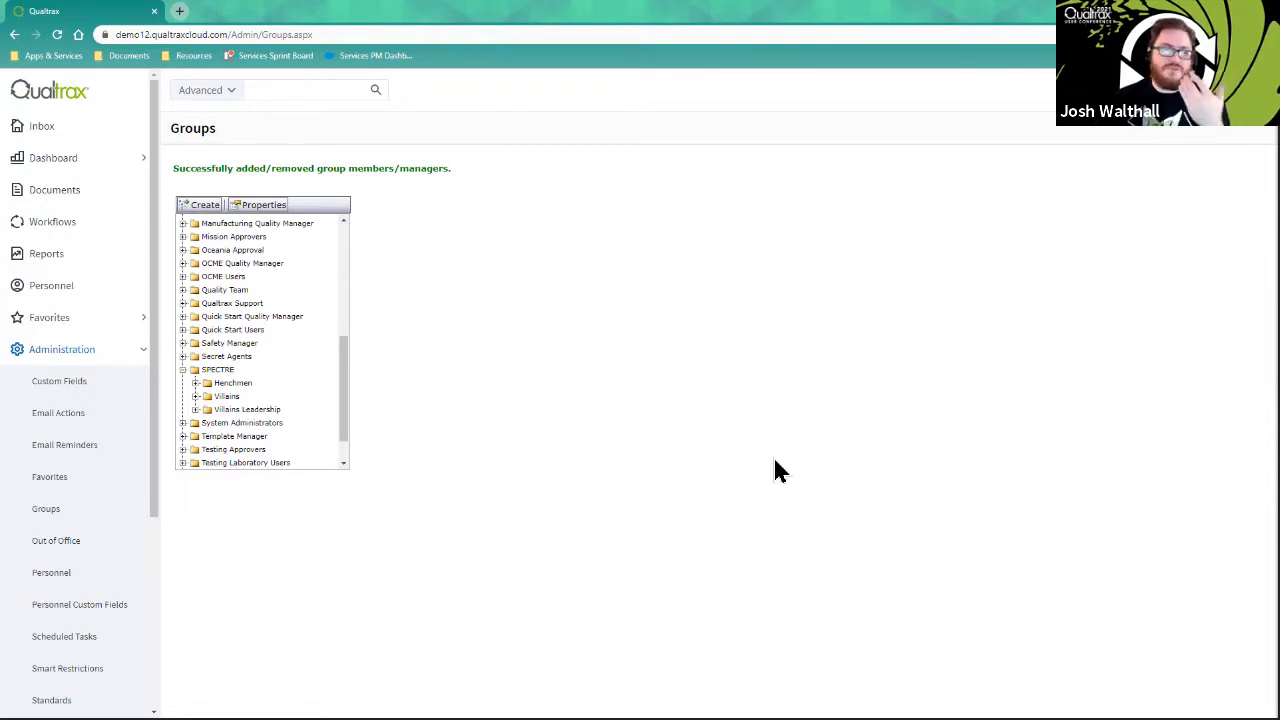
{"action": "left_click", "coordinate": [195, 396]}
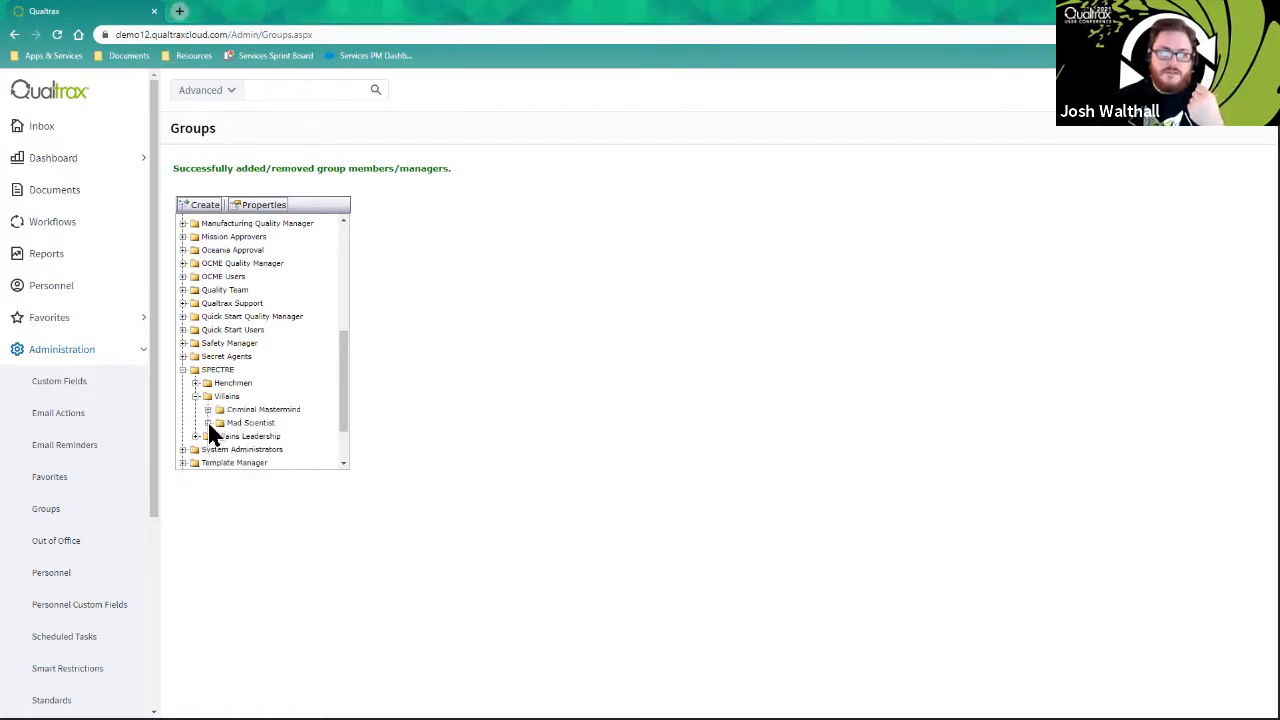
{"action": "left_click", "coordinate": [208, 424]}
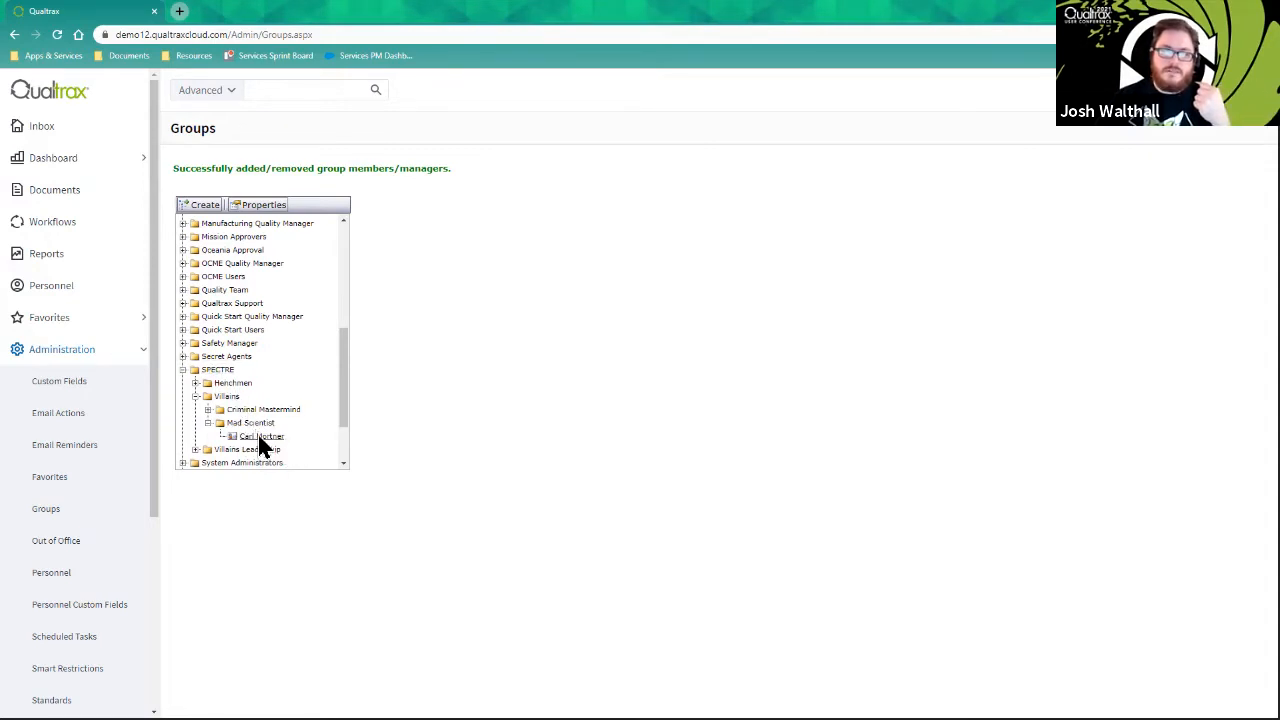
{"action": "left_click", "coordinate": [196, 396]}
{"action": "left_click", "coordinate": [183, 370]}
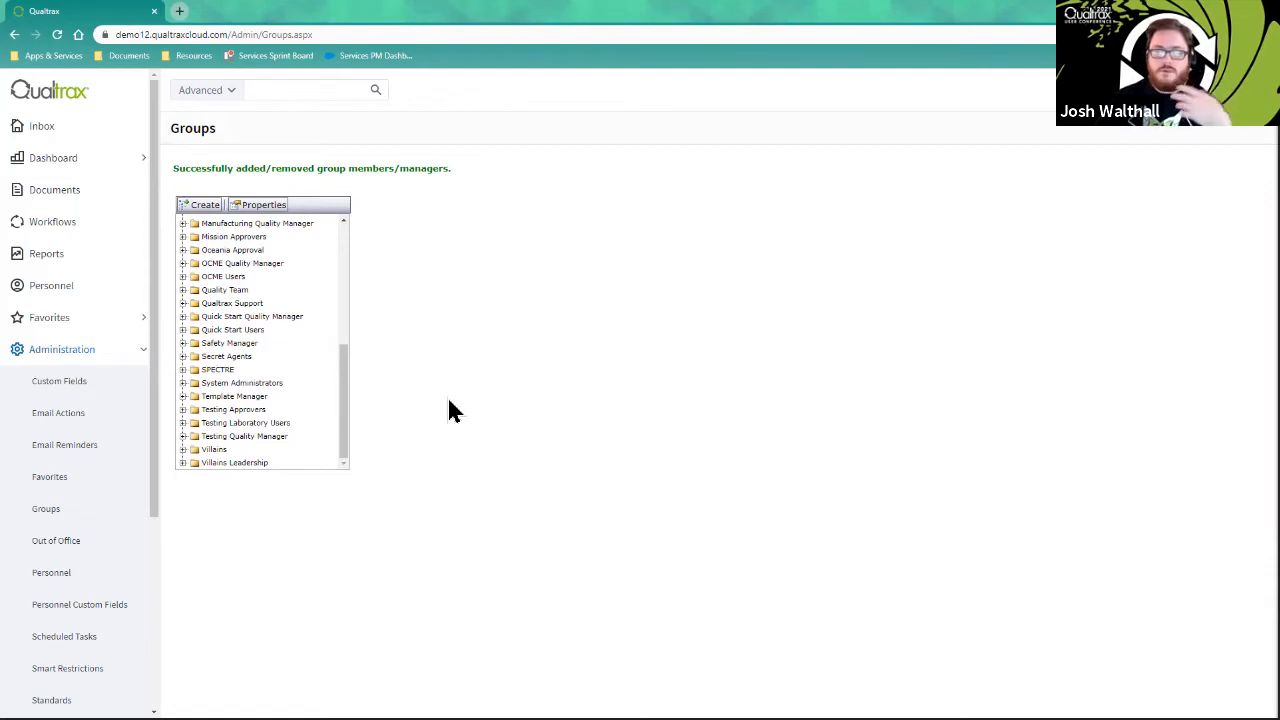
Step: Examine the members of the All Users group and collapse it
{"action": "scroll", "coordinate": [343, 360], "scroll_direction": "up", "scroll_amount": 1}
{"action": "left_click_drag", "start_coordinate": [343, 360], "coordinate": [349, 263]}
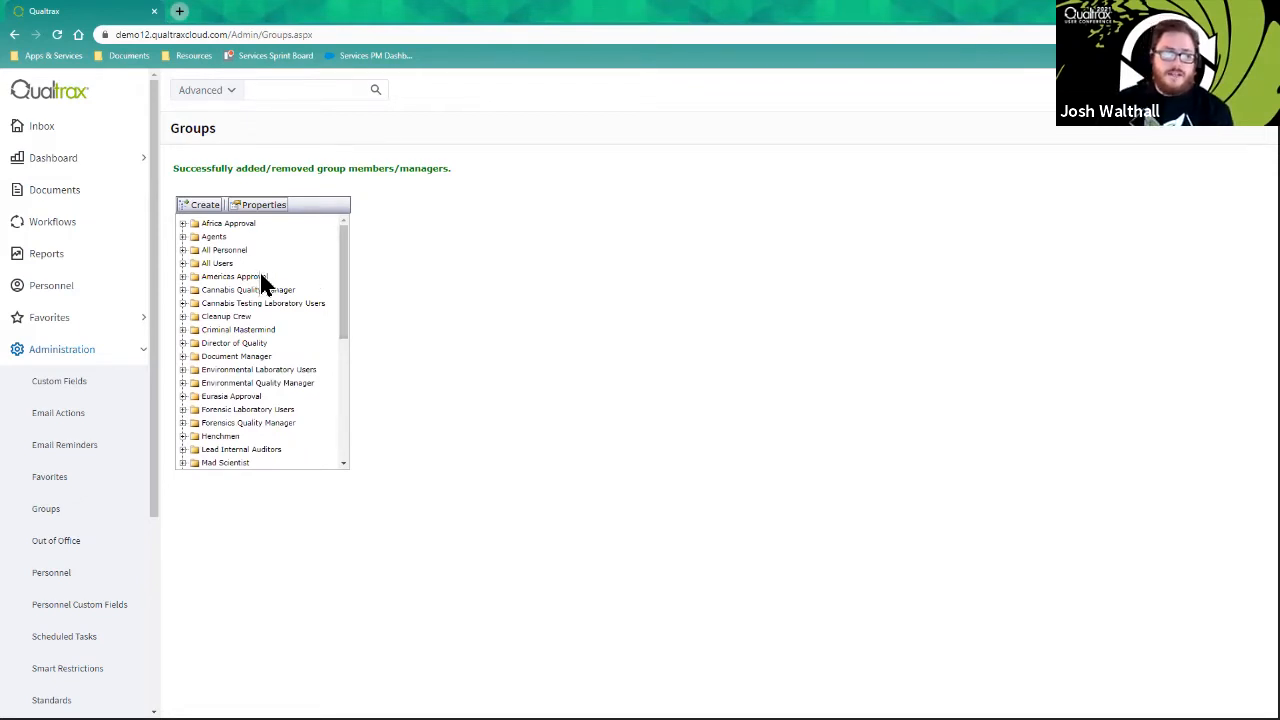
{"action": "left_click", "coordinate": [184, 263]}
{"action": "mouse_move", "coordinate": [345, 248]}
{"action": "left_mouse_down"}
{"action": "mouse_move", "coordinate": [345, 336]}
{"action": "mouse_move", "coordinate": [334, 257]}
{"action": "mouse_move", "coordinate": [340, 240]}
{"action": "mouse_move", "coordinate": [362, 245]}
{"action": "left_mouse_up"}
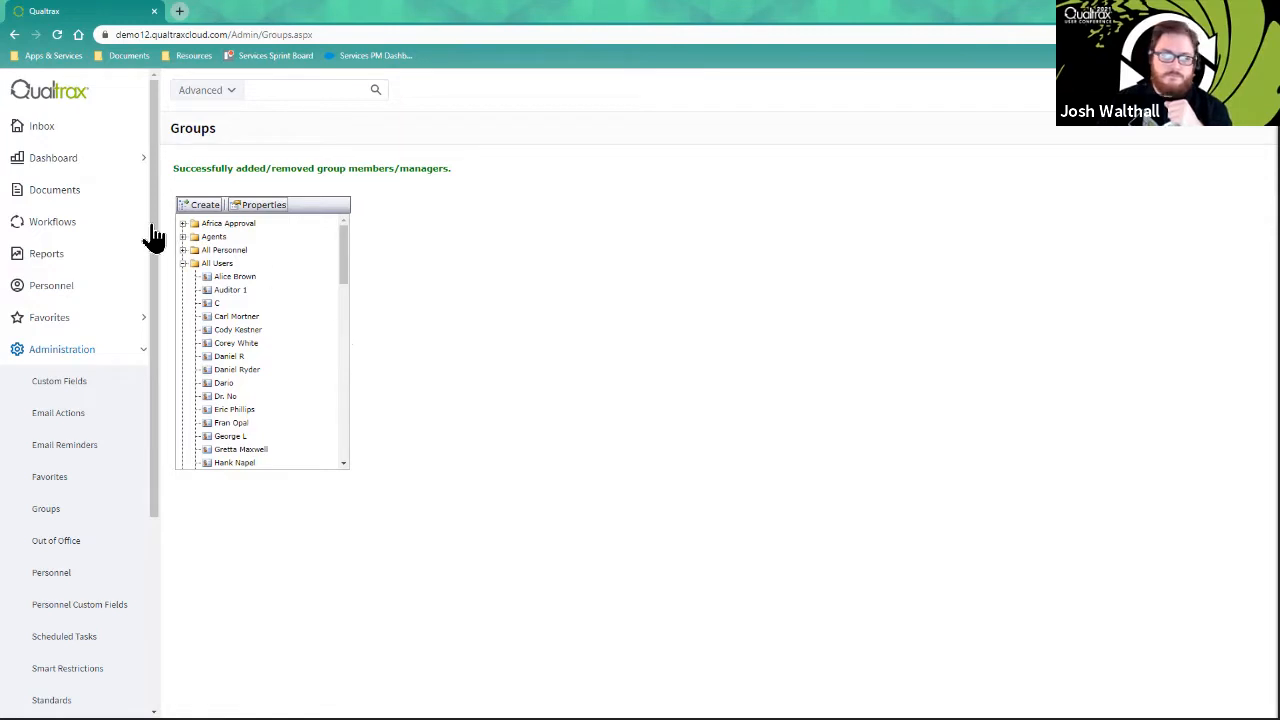
{"action": "left_click", "coordinate": [185, 263]}
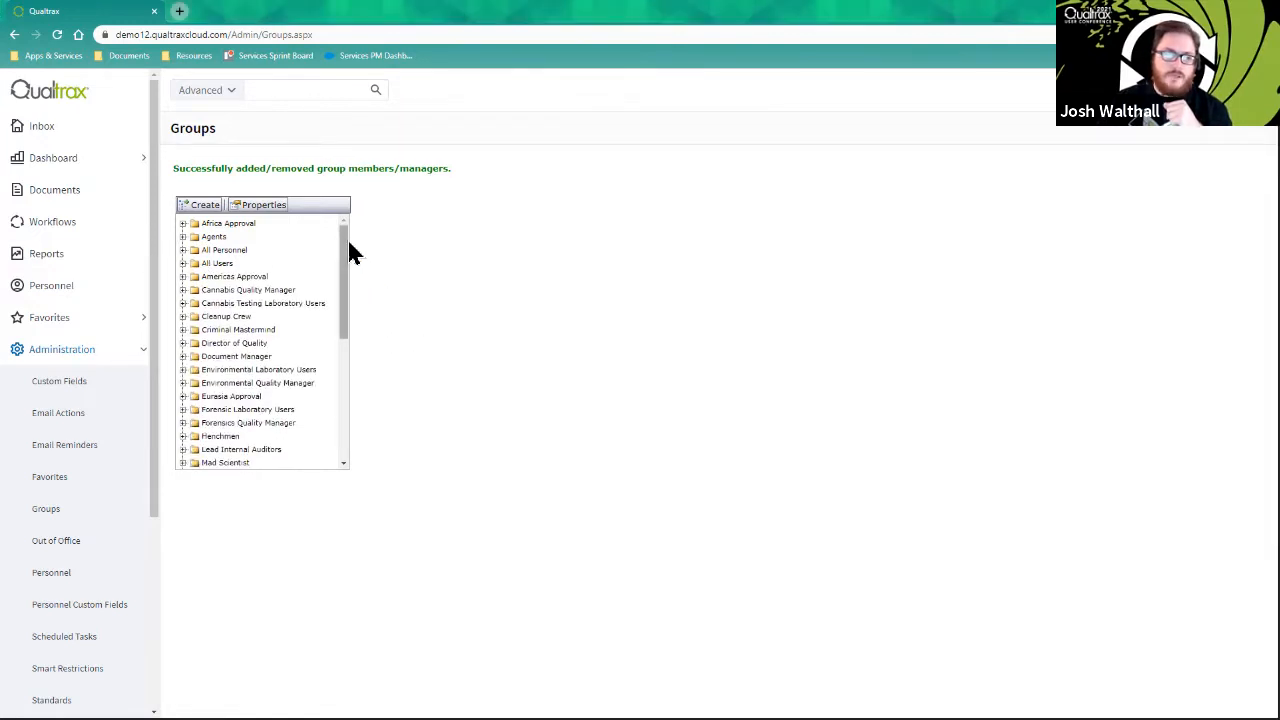
{"action": "left_click_drag", "start_coordinate": [344, 240], "coordinate": [343, 234]}
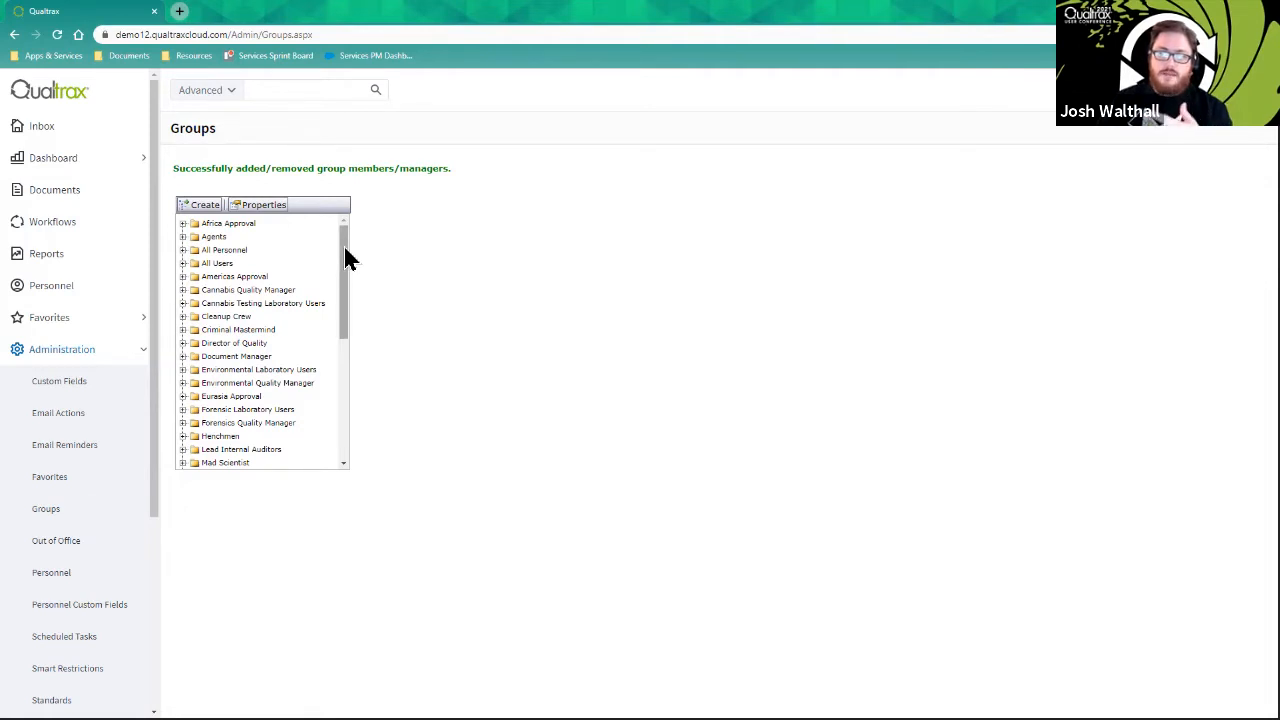
Step: Disable the Henchmen group in the group tree
{"action": "left_click_drag", "start_coordinate": [345, 258], "coordinate": [335, 315]}
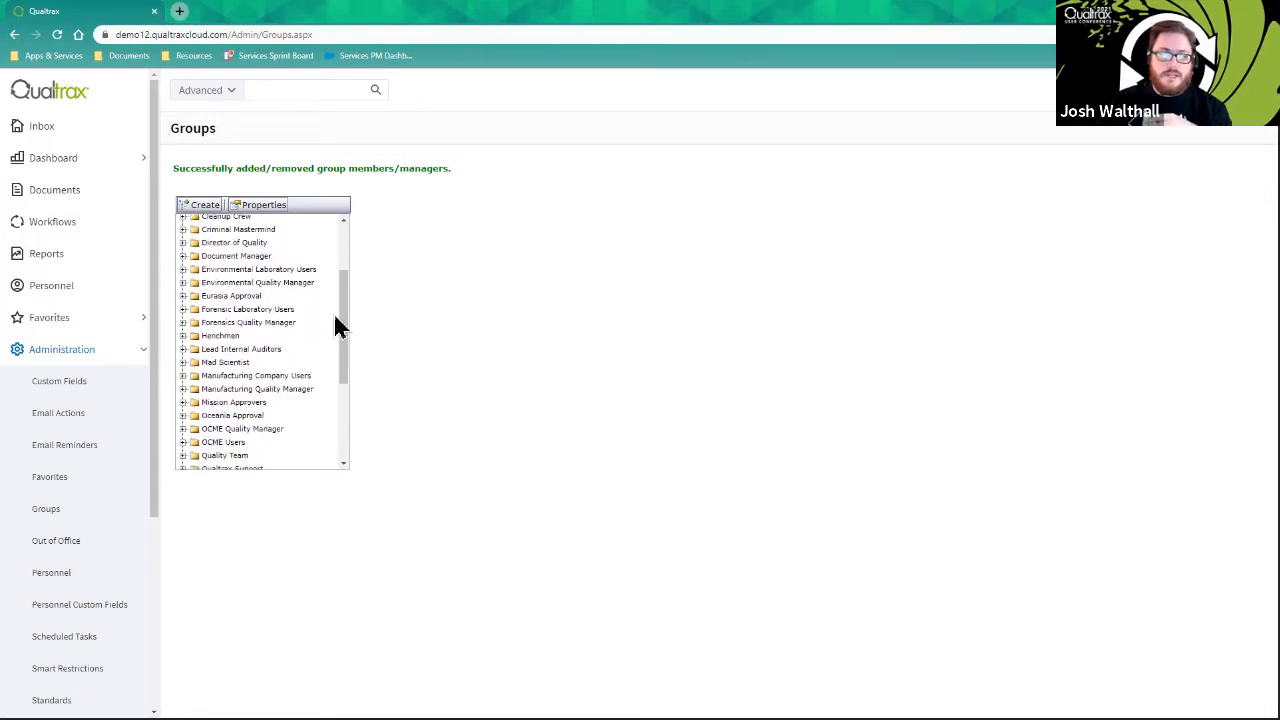
{"action": "right_click", "coordinate": [224, 345]}
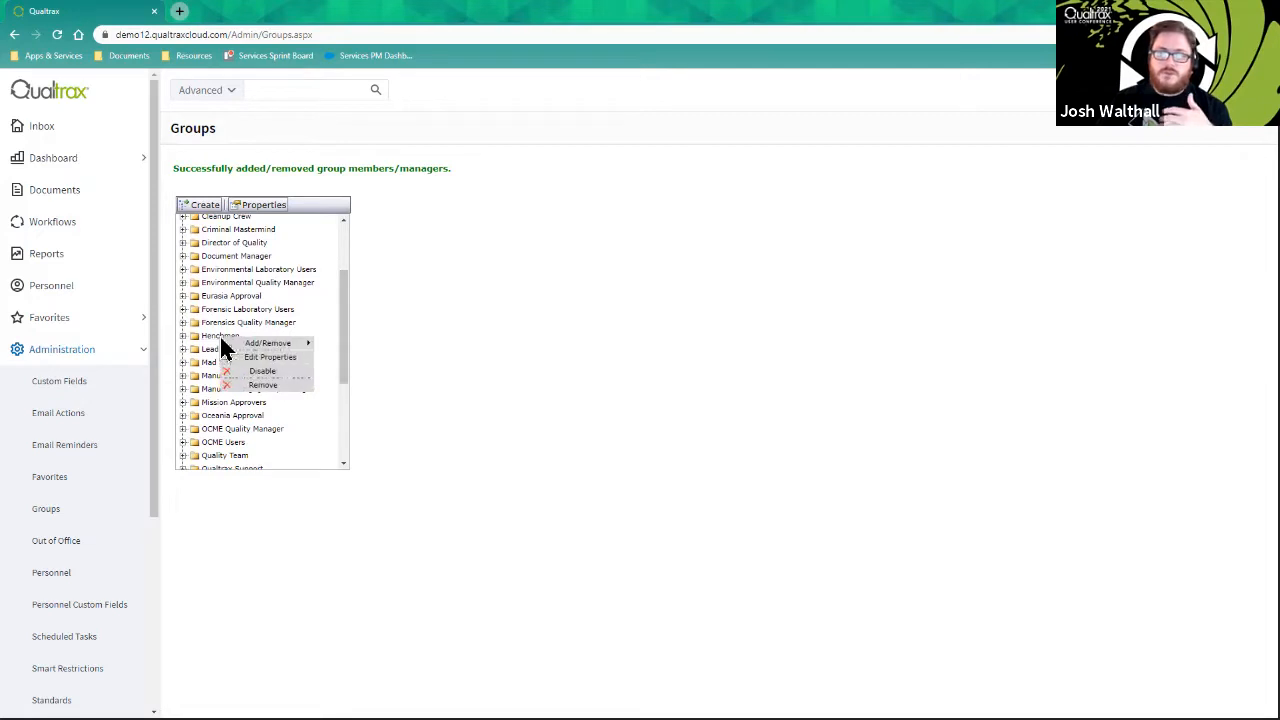
{"action": "left_click", "coordinate": [281, 371]}
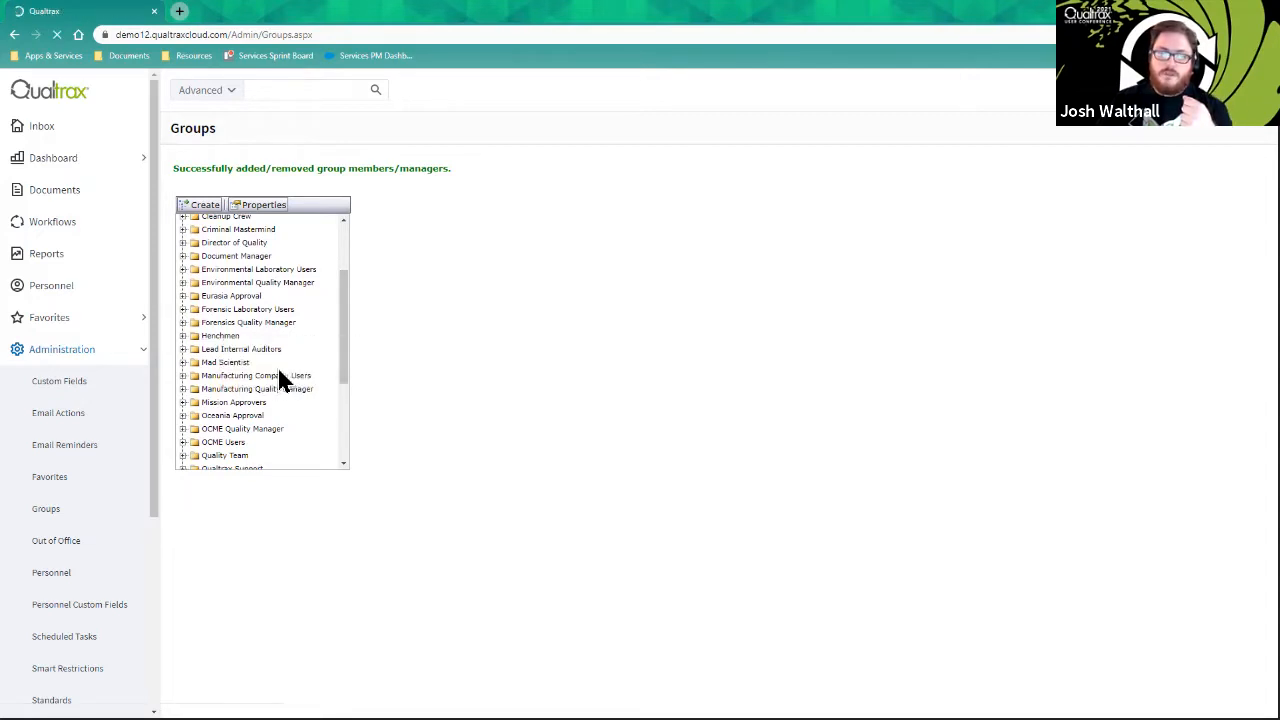
{"action": "scroll", "coordinate": [272, 390], "scroll_direction": "down", "scroll_amount": 2}
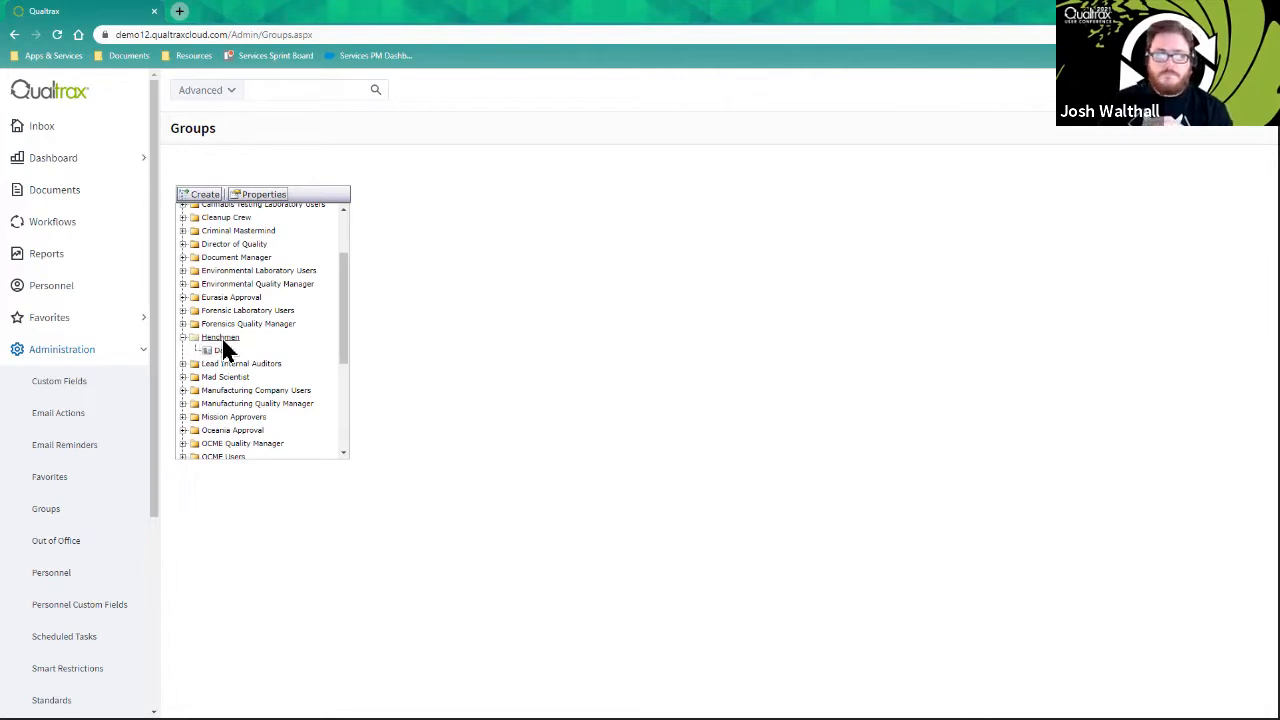
Step: Remove the disabled Henchmen group and confirm its deletion
{"action": "right_click", "coordinate": [223, 341]}
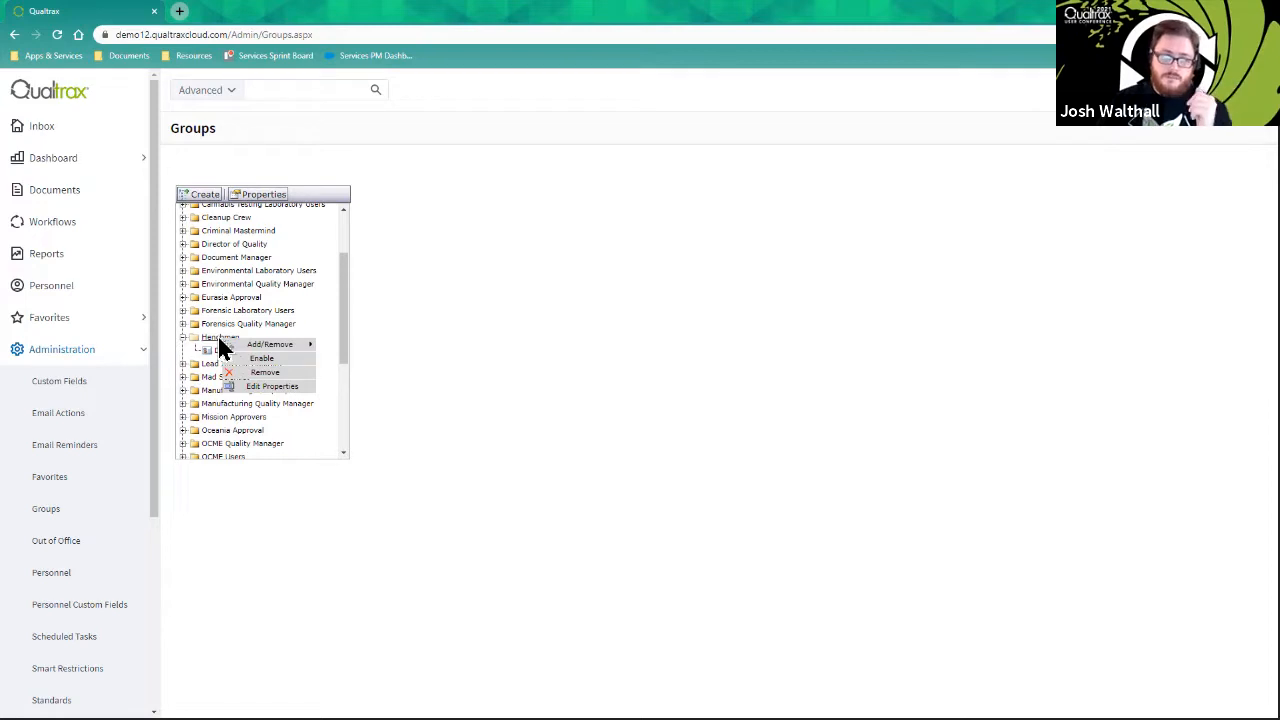
{"action": "right_click", "coordinate": [220, 345]}
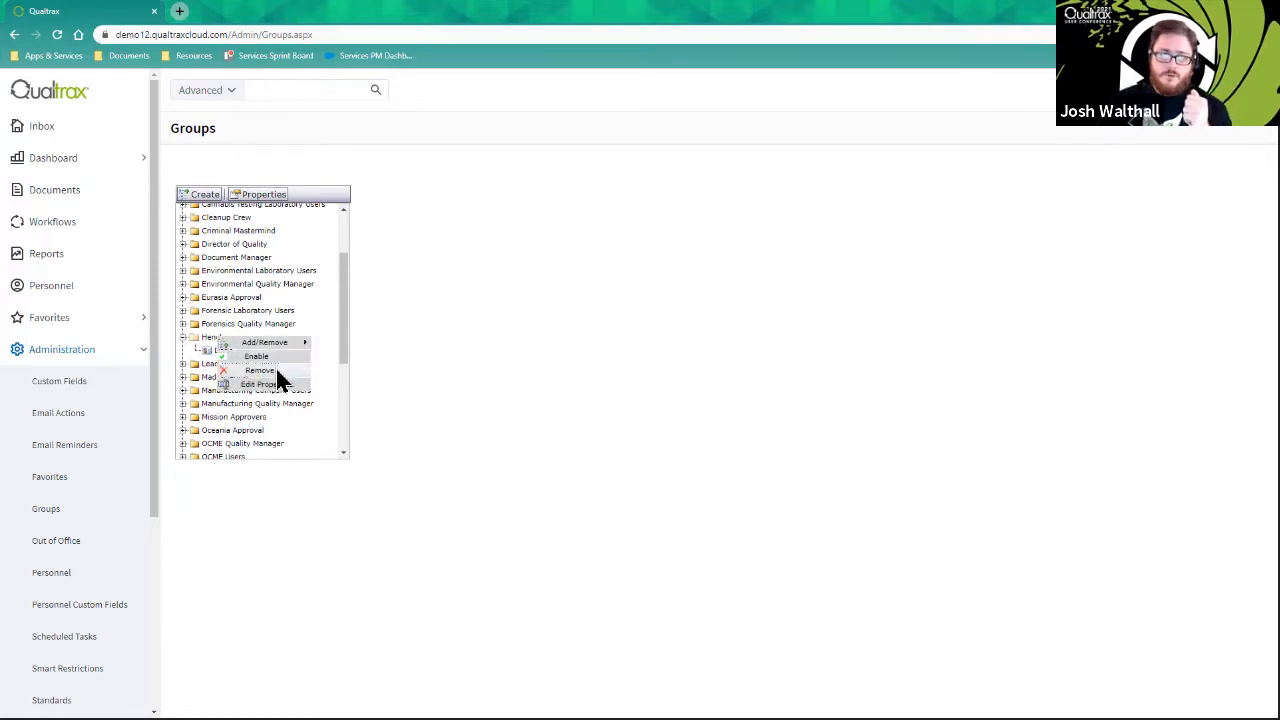
{"action": "left_click", "coordinate": [277, 371]}
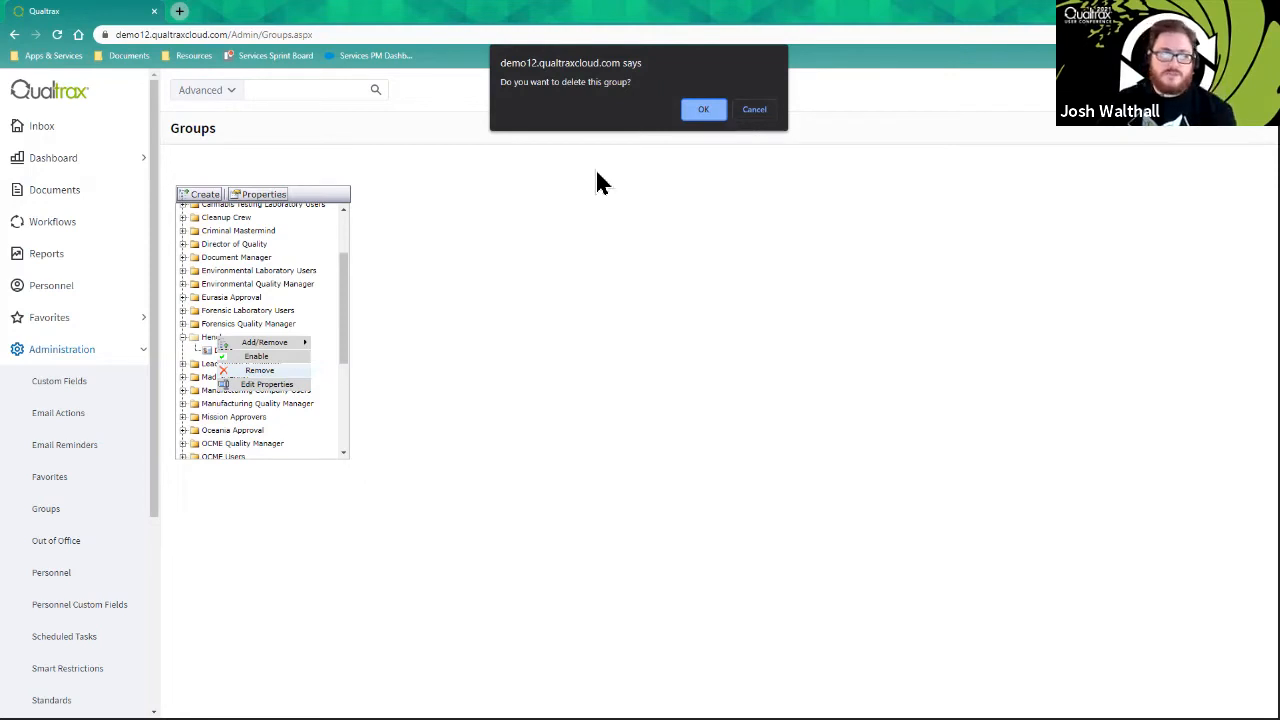
{"action": "left_click", "coordinate": [710, 112]}
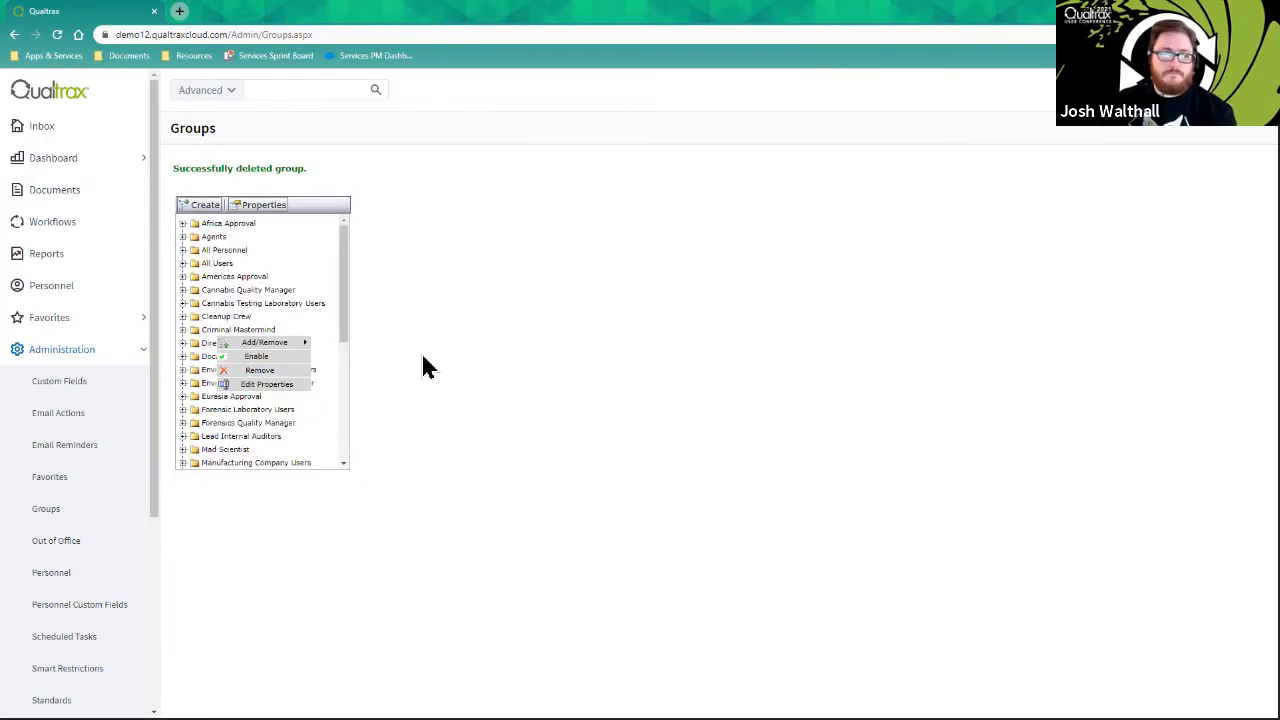
{"action": "left_click", "coordinate": [420, 356]}
Step: Expand SPECTRE to check which groups are nested in it after the Henchmen deletion, and collapse it
{"action": "left_click_drag", "start_coordinate": [349, 291], "coordinate": [346, 386]}
{"action": "left_click", "coordinate": [184, 370]}
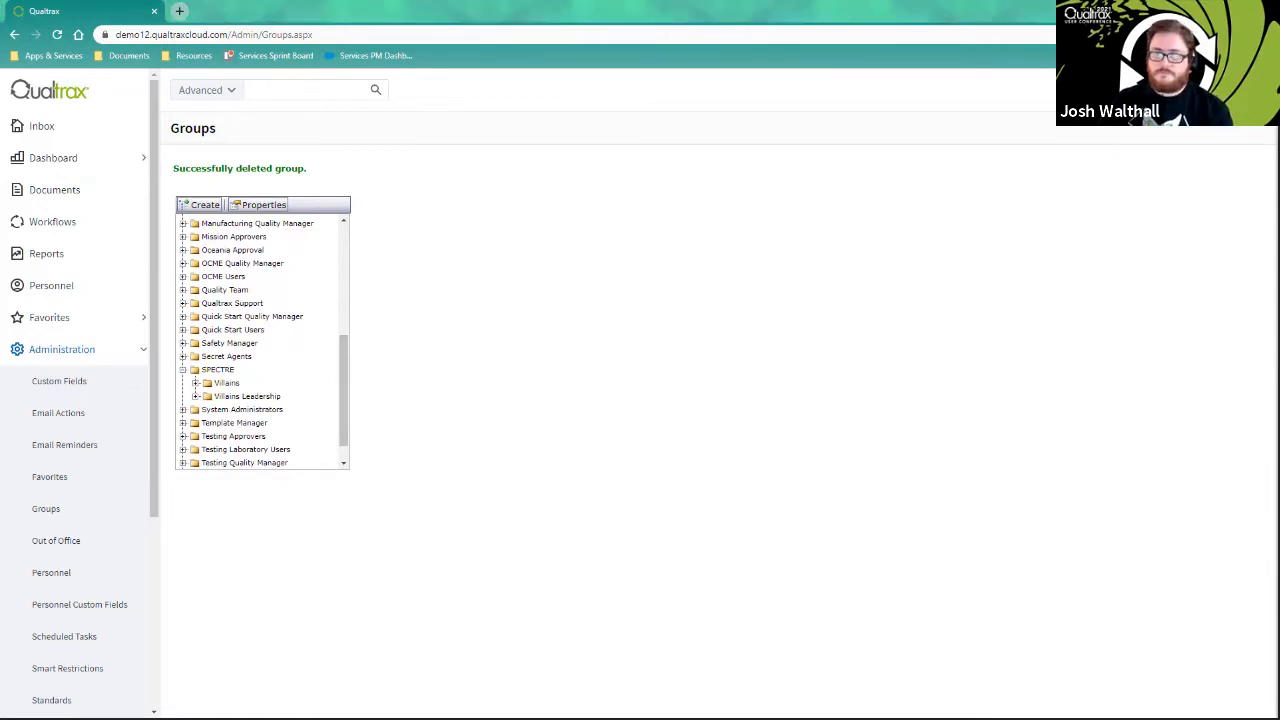
{"action": "left_click", "coordinate": [184, 371]}
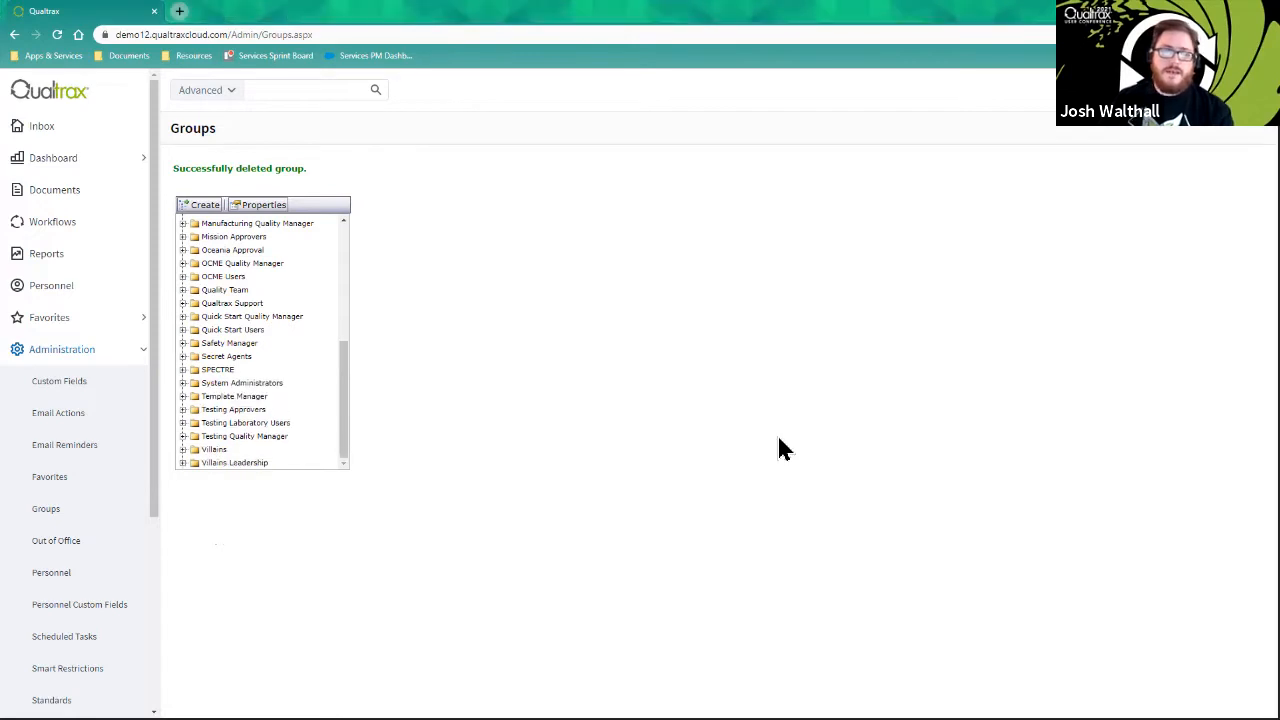
{"action": "scroll", "coordinate": [337, 389], "scroll_direction": "up", "scroll_amount": 1}
{"action": "scroll", "coordinate": [337, 400], "scroll_direction": "up", "scroll_amount": 5}
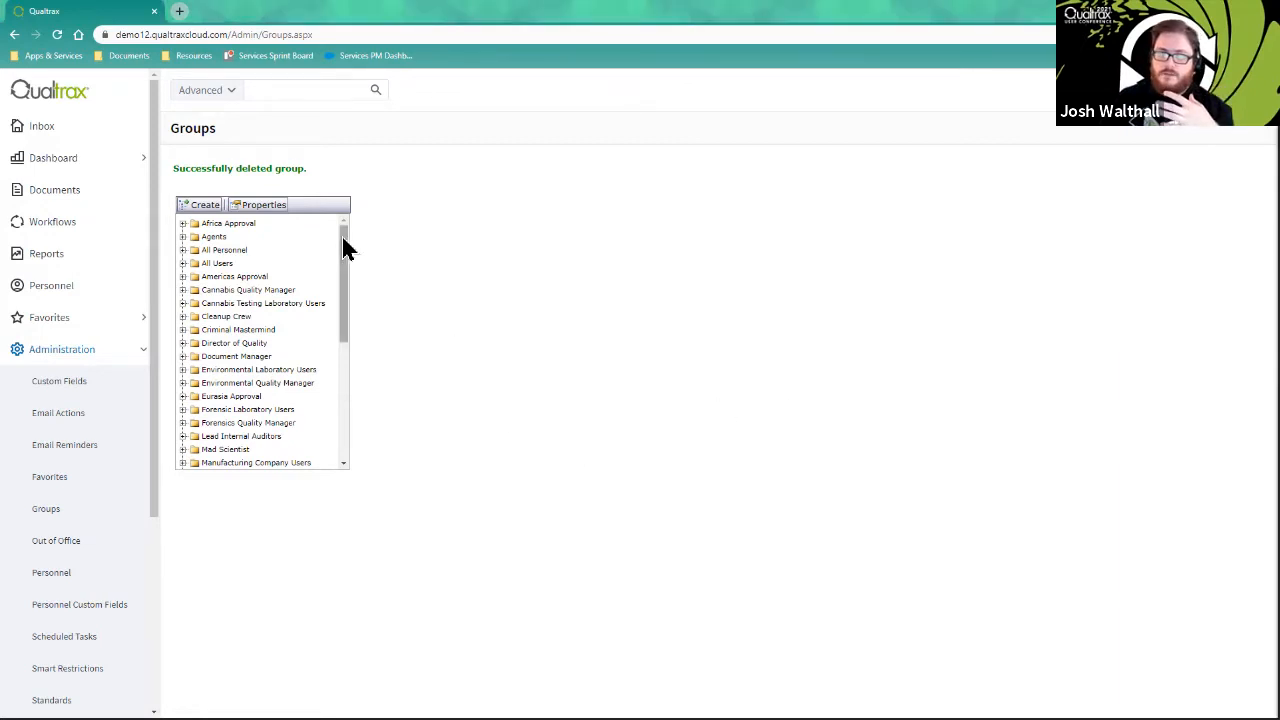
Step: Add the ninth user under All Users as a member of the Mad Scientist group and save
{"action": "left_click_drag", "start_coordinate": [343, 248], "coordinate": [343, 321]}
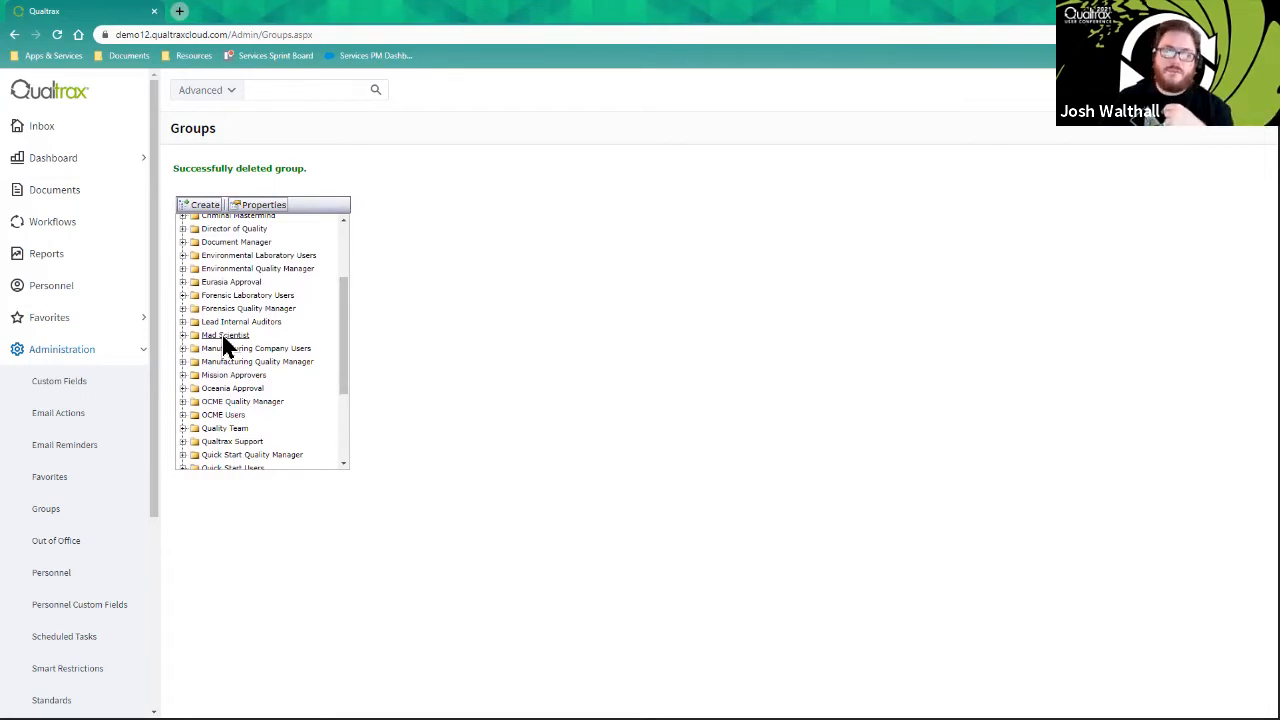
{"action": "right_click", "coordinate": [224, 340]}
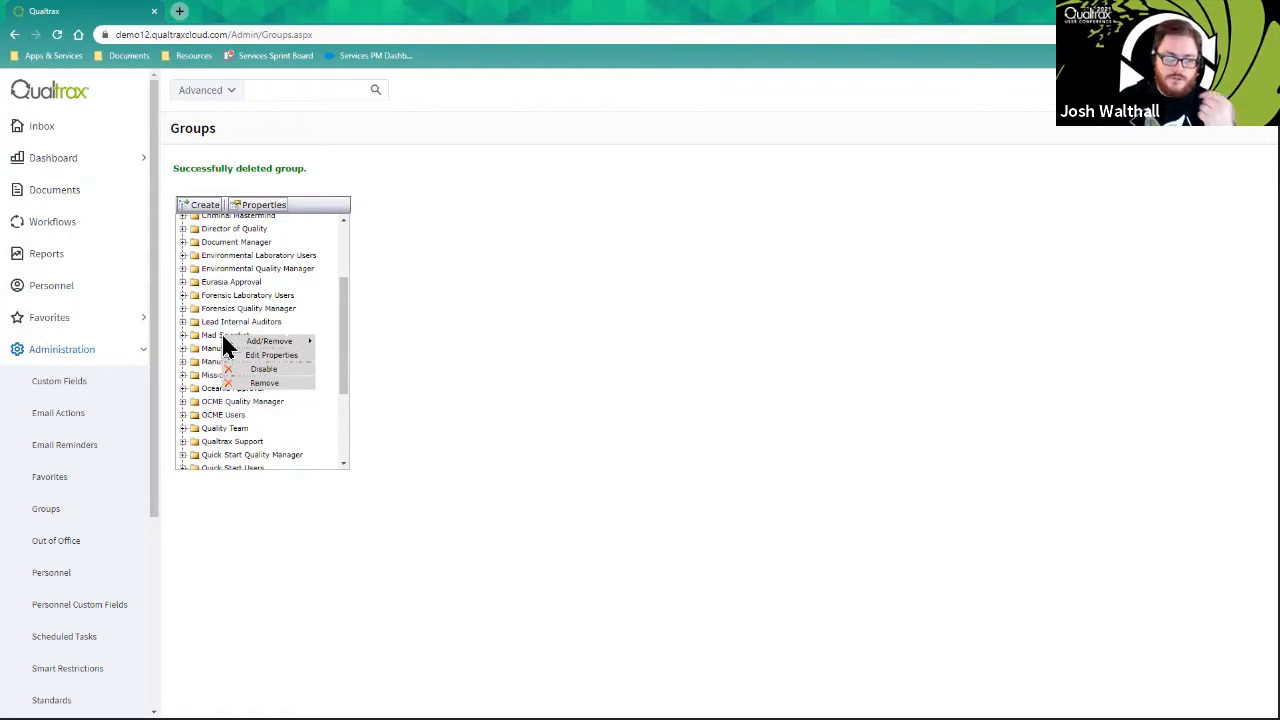
{"action": "mouse_move", "coordinate": [258, 346]}
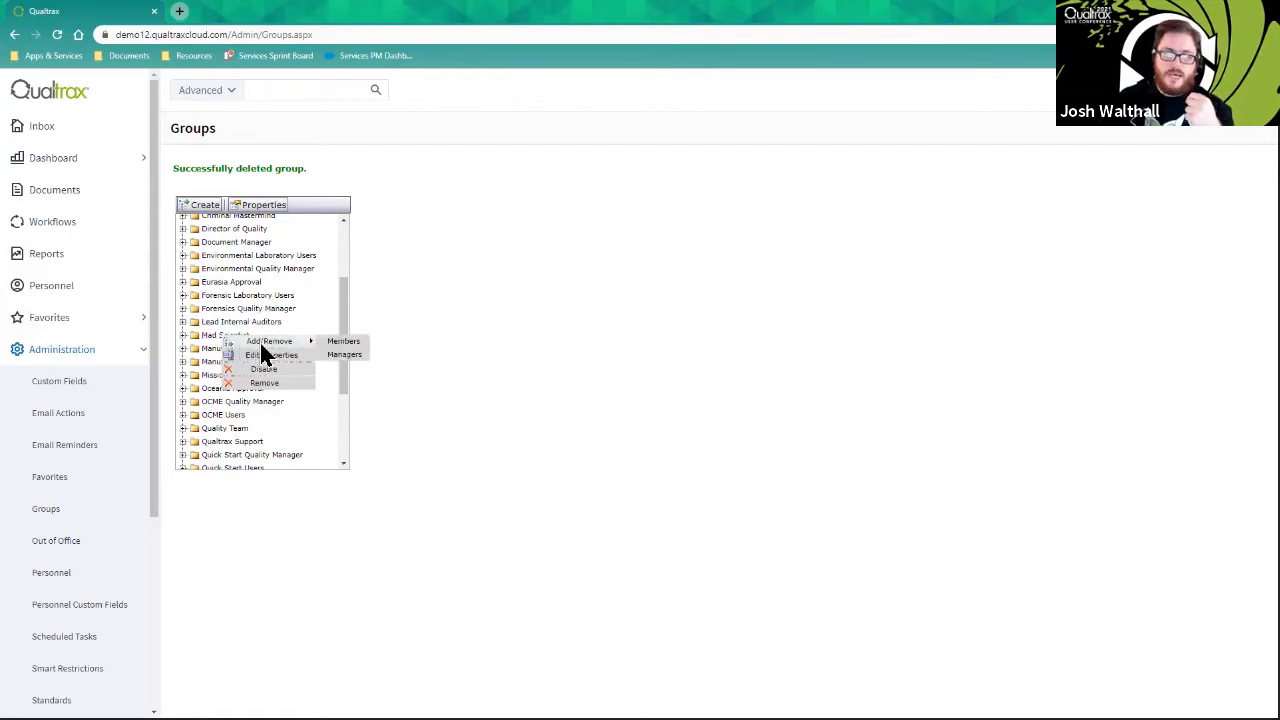
{"action": "left_click", "coordinate": [343, 342]}
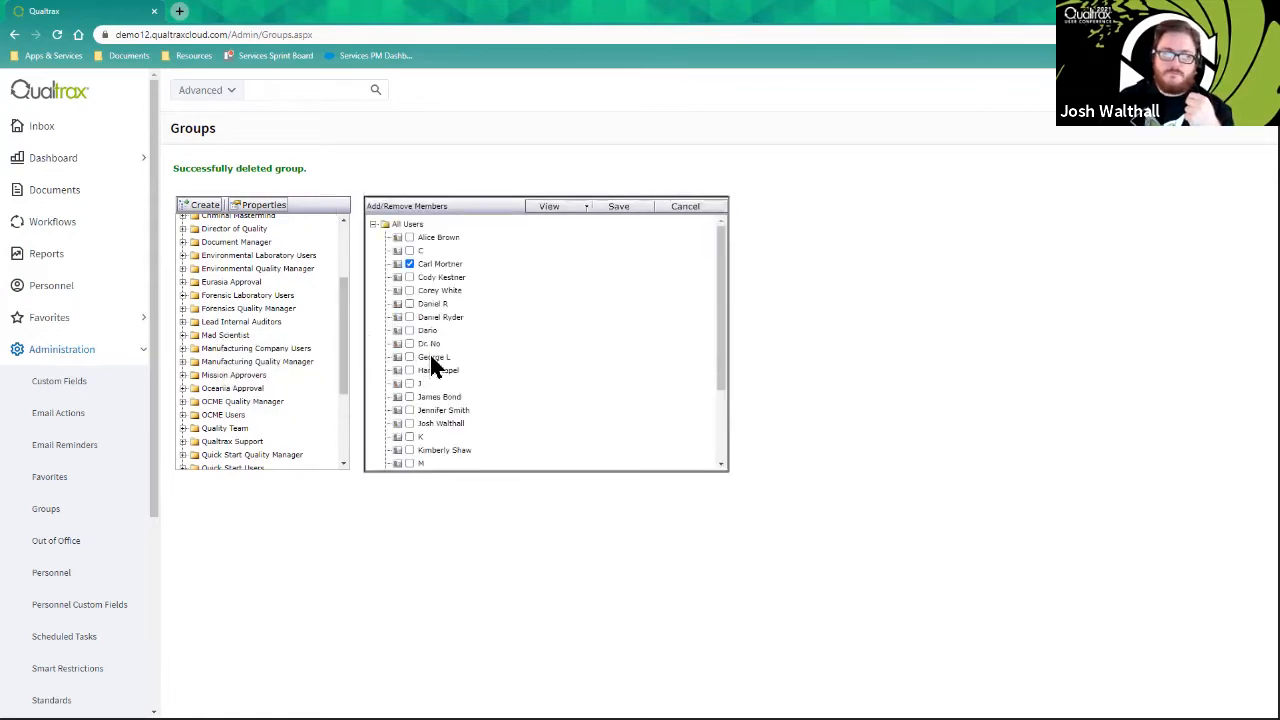
{"action": "left_click", "coordinate": [409, 343]}
{"action": "left_click", "coordinate": [634, 209]}
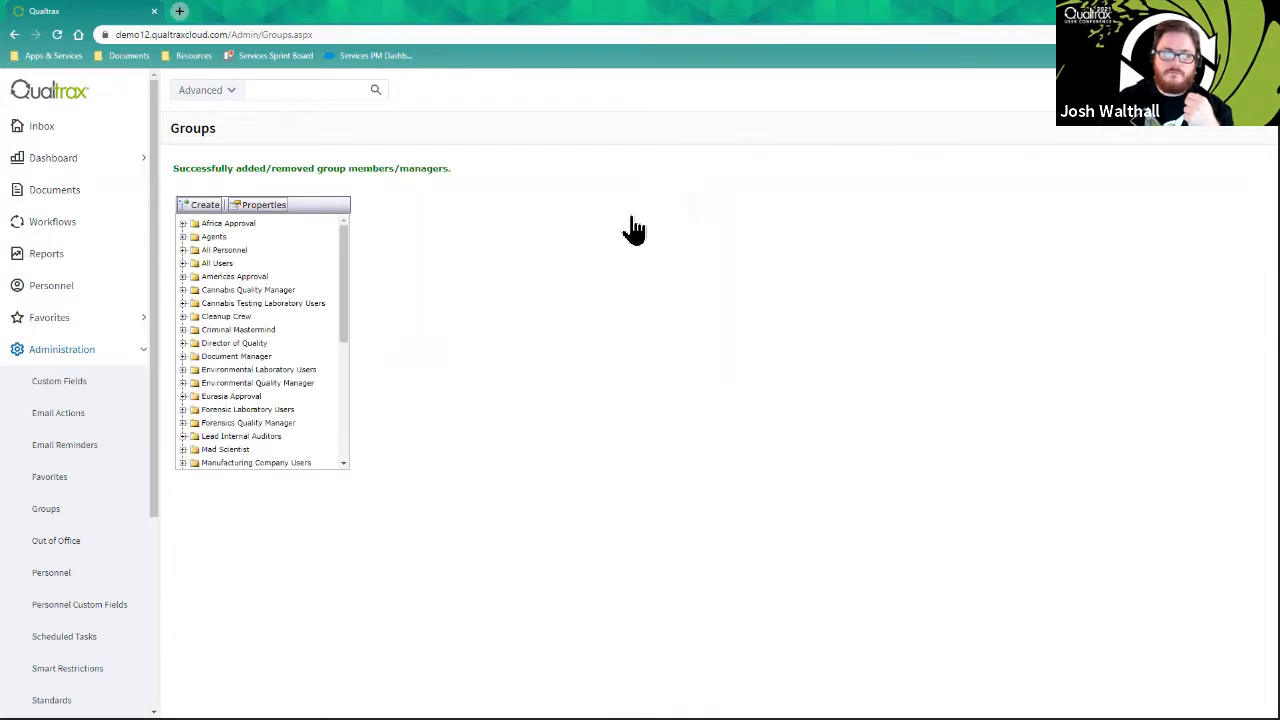
Step: Expand the top-level Mad Scientist group to check its members, and collapse it
{"action": "scroll", "coordinate": [322, 314], "scroll_direction": "down", "scroll_amount": 3}
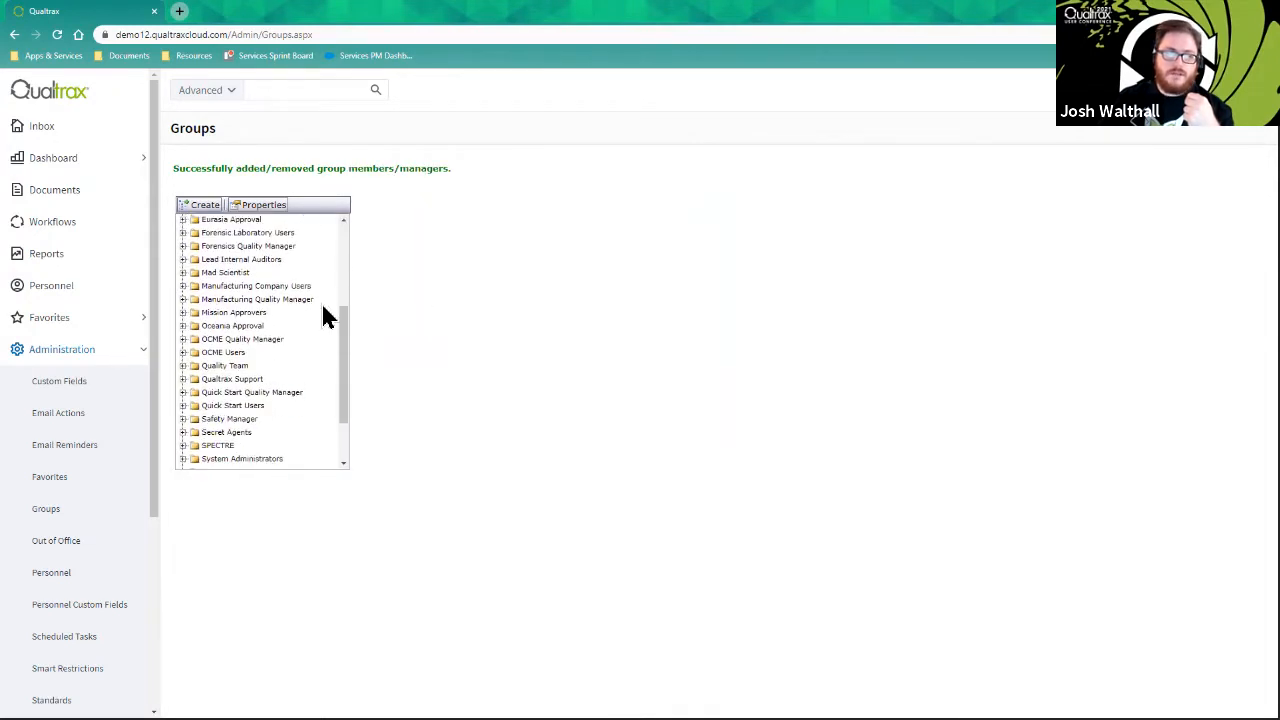
{"action": "left_click", "coordinate": [183, 273]}
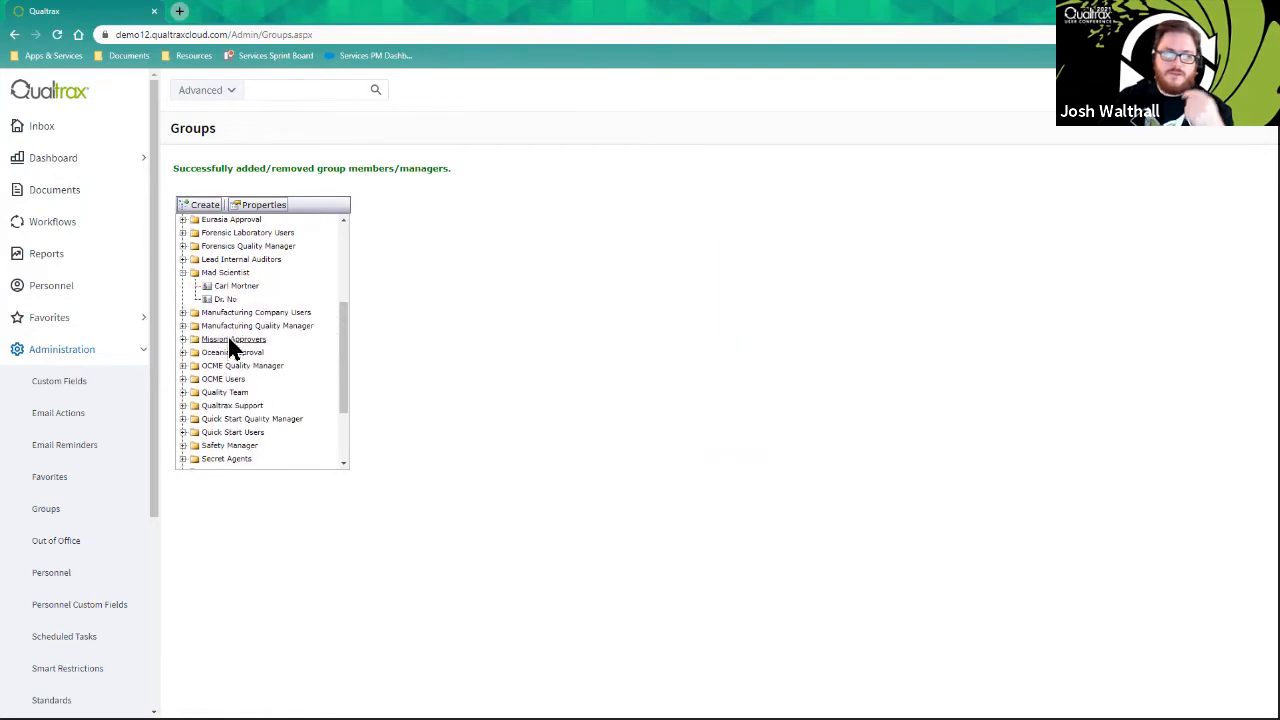
{"action": "left_click", "coordinate": [184, 274]}
Step: Check the membership of the Mad Scientist group nested in Villains under SPECTRE, and collapse SPECTRE
{"action": "scroll", "coordinate": [225, 335], "scroll_direction": "down", "scroll_amount": 3}
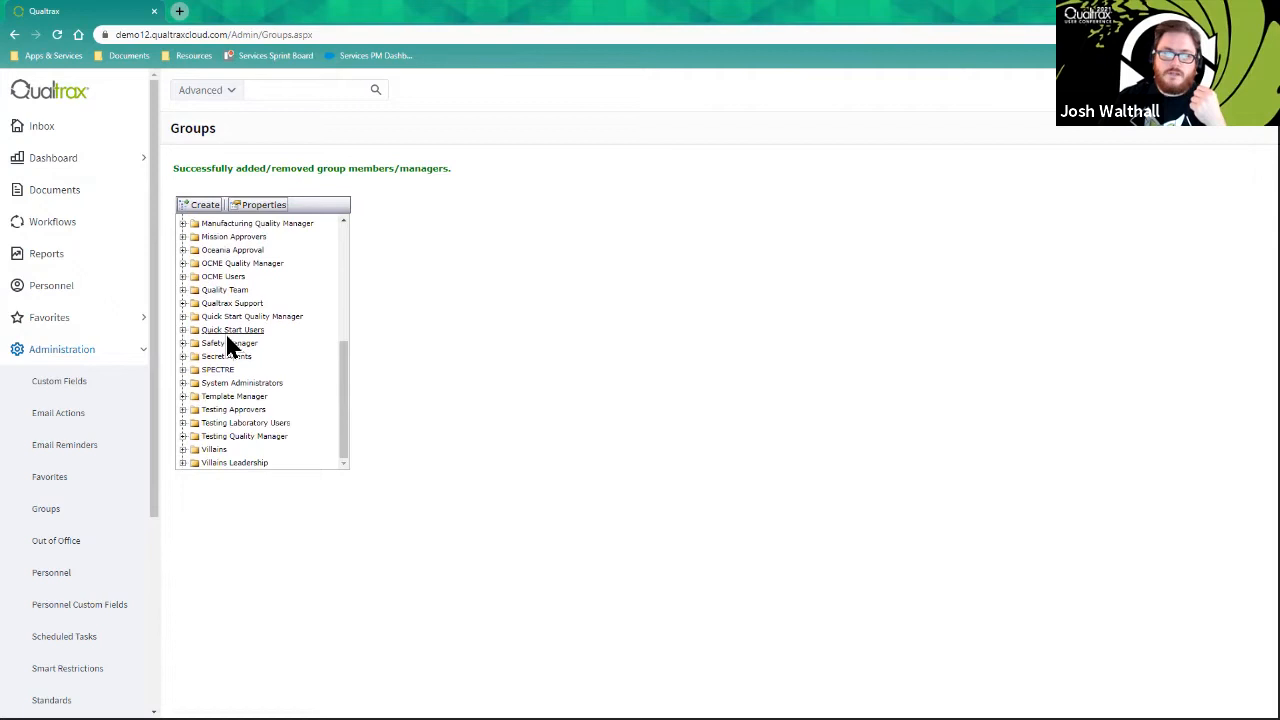
{"action": "left_click", "coordinate": [183, 369]}
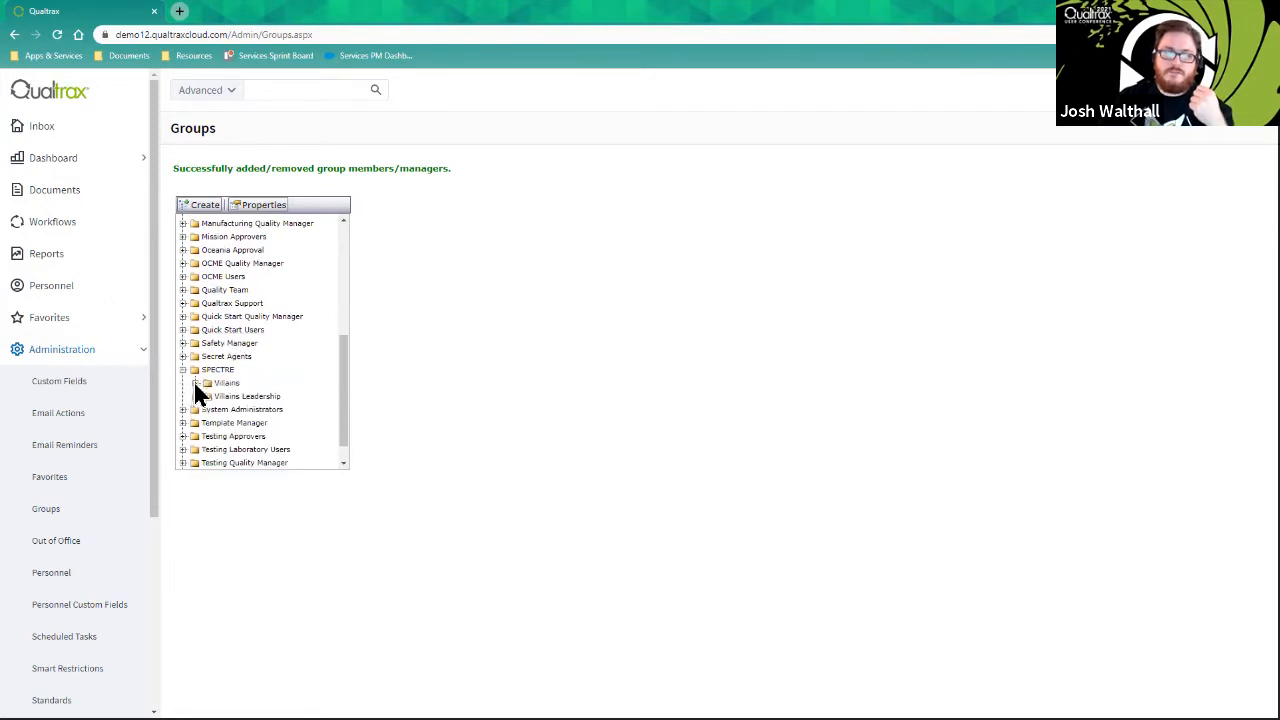
{"action": "left_click", "coordinate": [195, 383]}
{"action": "left_click", "coordinate": [207, 410]}
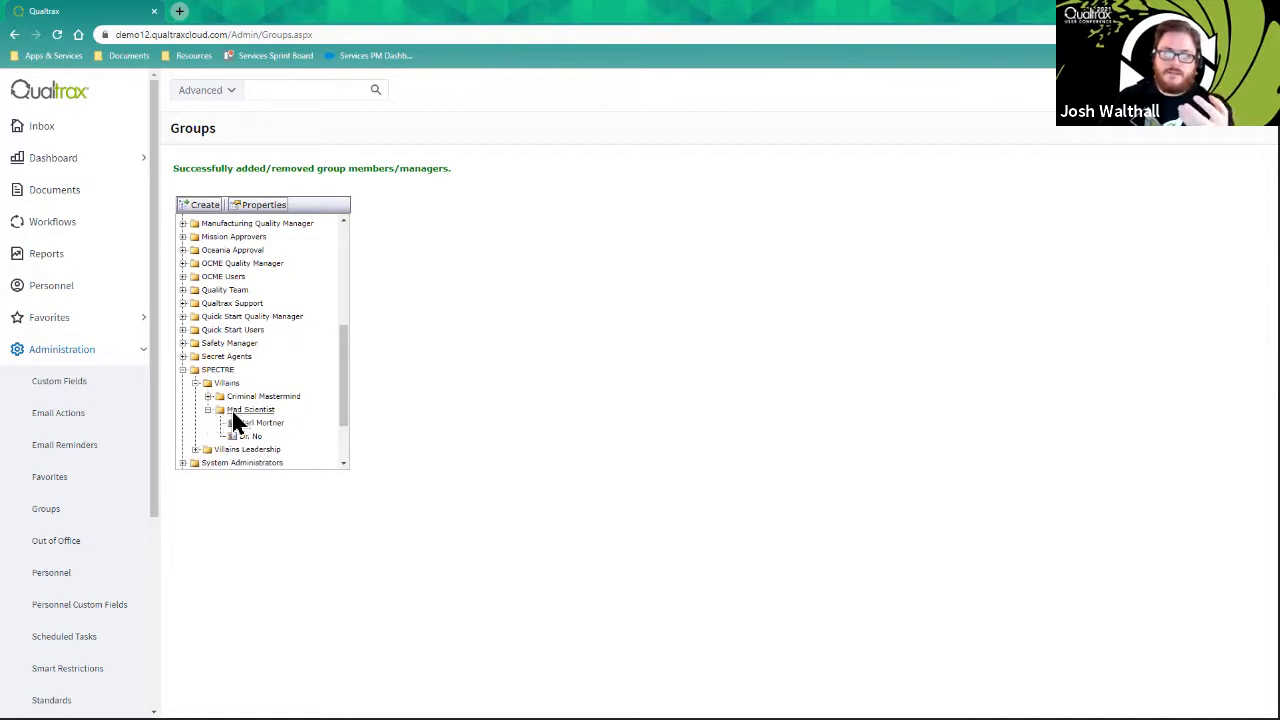
{"action": "left_click", "coordinate": [183, 369]}
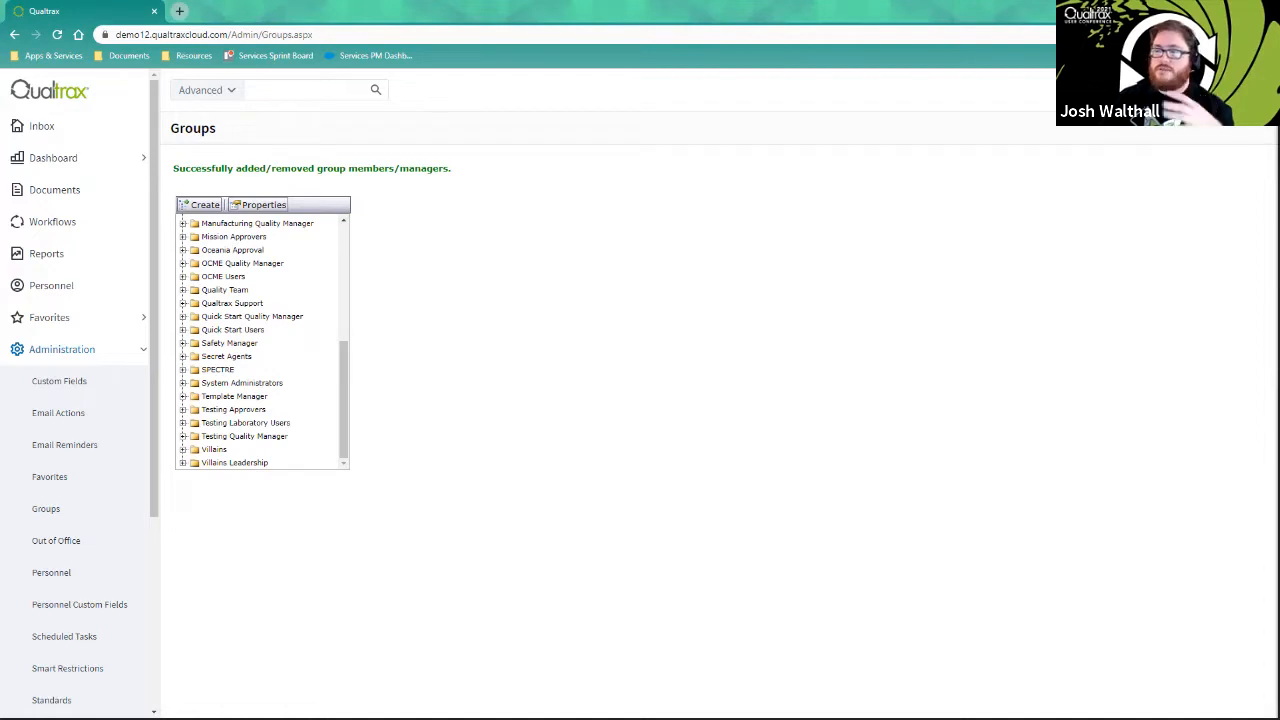
Step: Switch to the presentation slide on the core attributes of groups
{"action": "key", "text": "alt+Tab"}
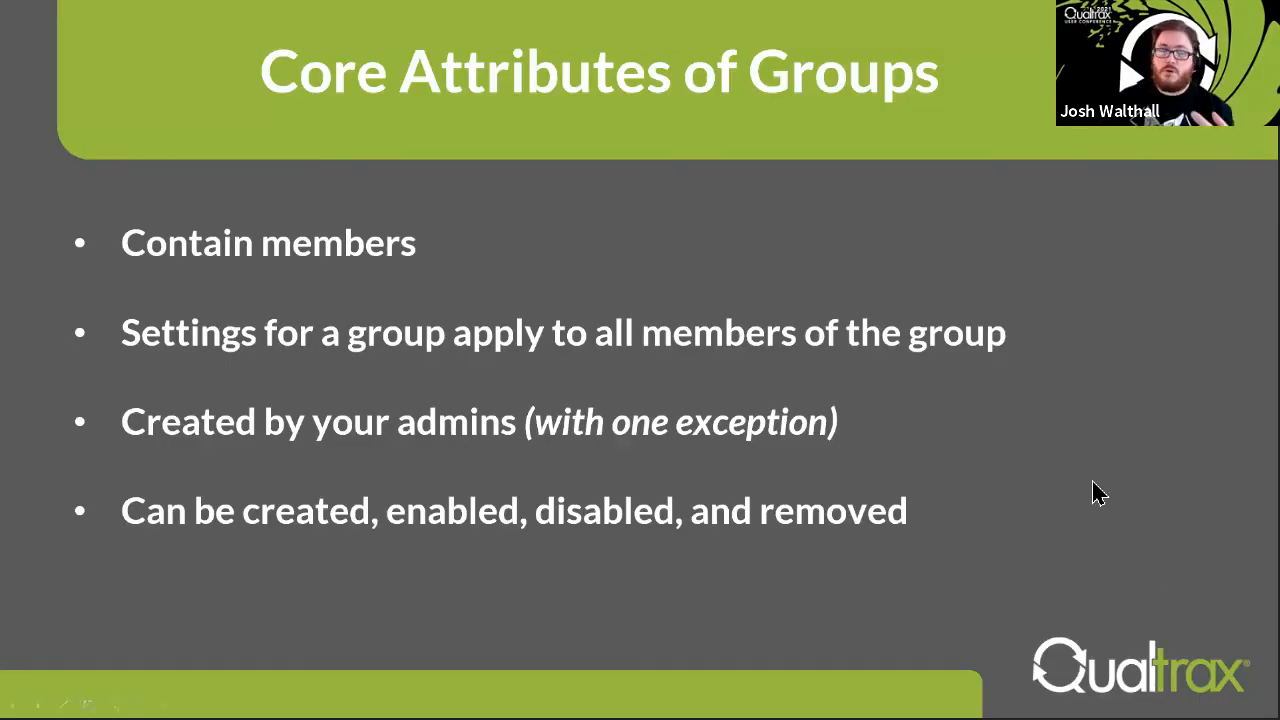
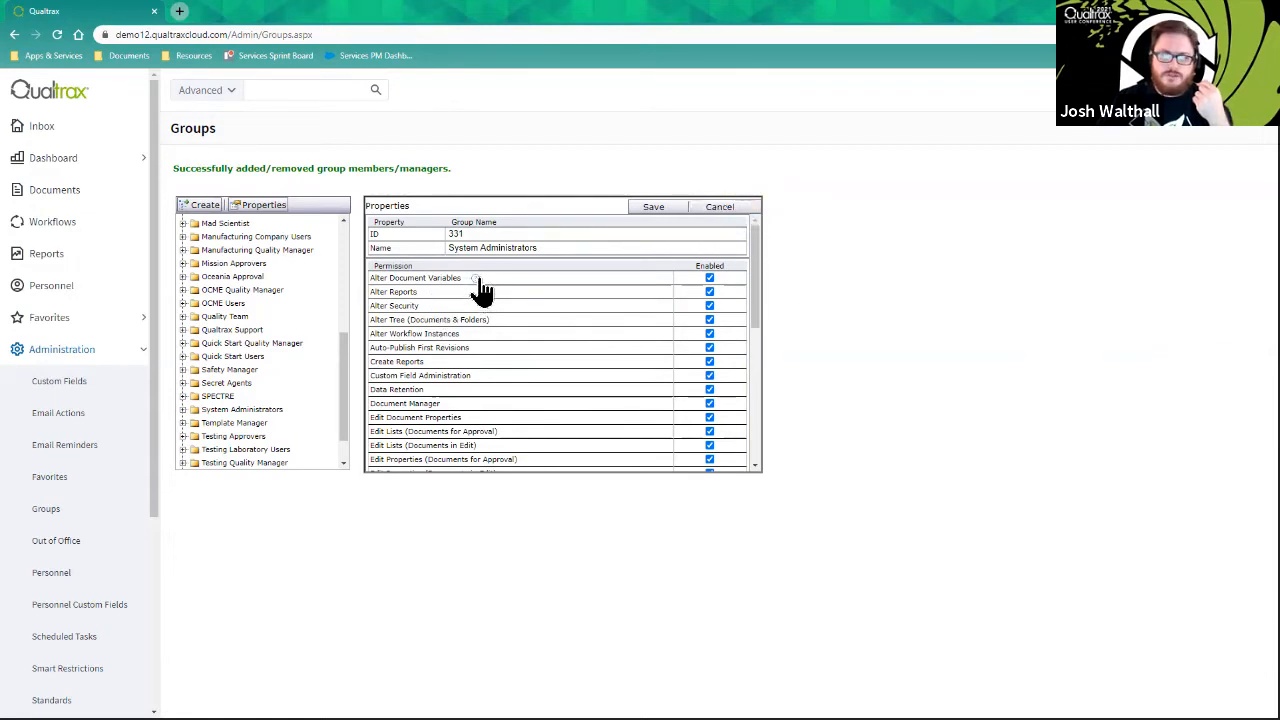
Step: Close the System Administrators group's properties without saving and collapse the Administration section
{"action": "left_click", "coordinate": [742, 210]}
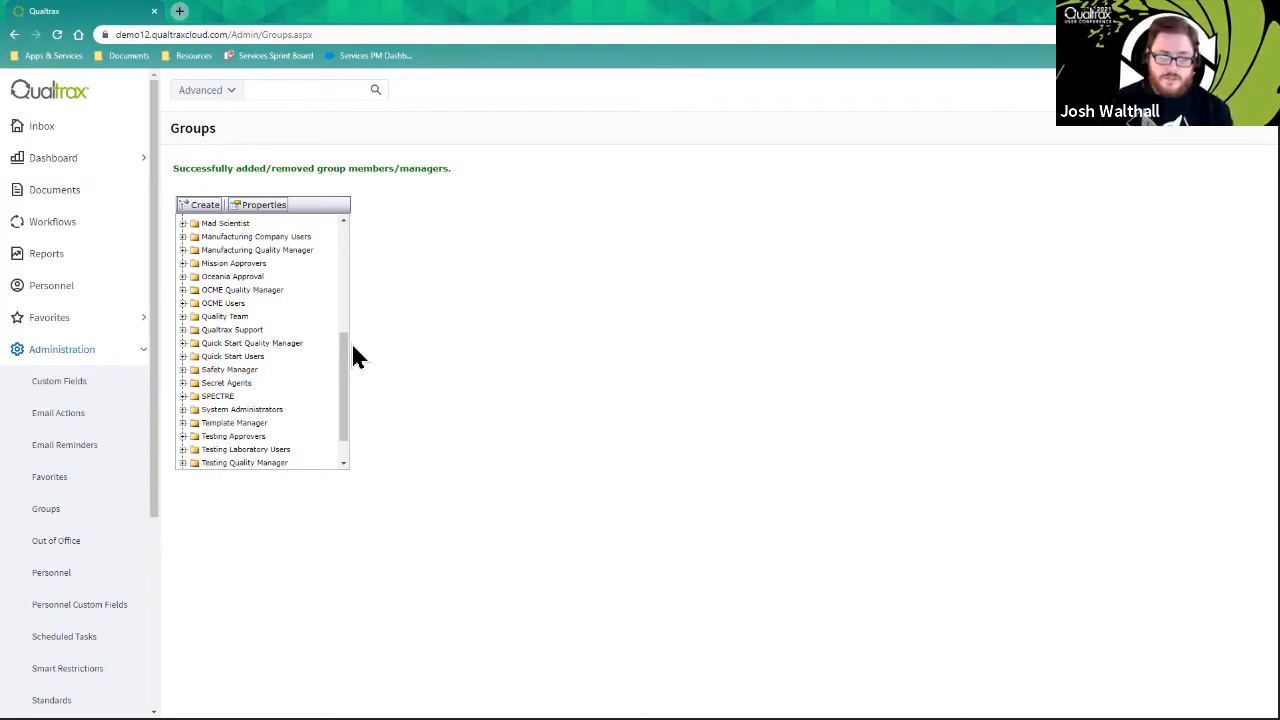
{"action": "left_click", "coordinate": [126, 355]}
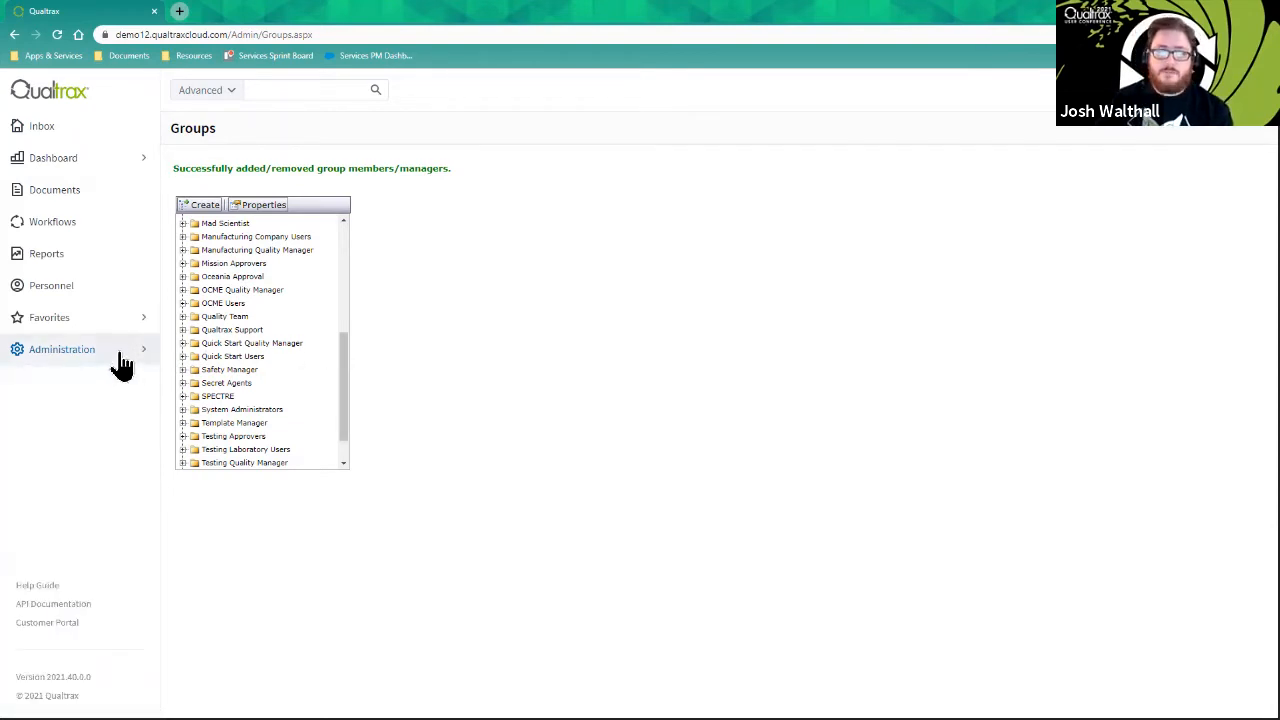
Step: Open the help guide's Permissions topic in the User Management section of Administration
{"action": "left_click", "coordinate": [38, 588]}
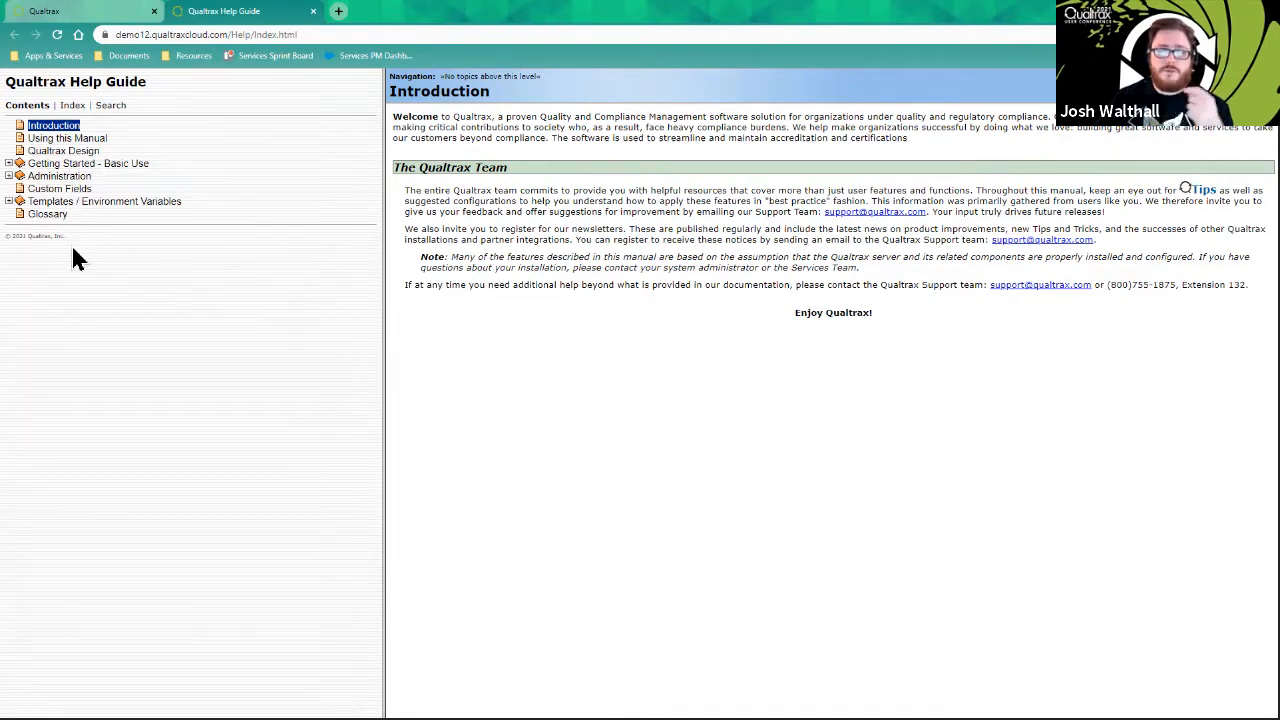
{"action": "left_click", "coordinate": [9, 177]}
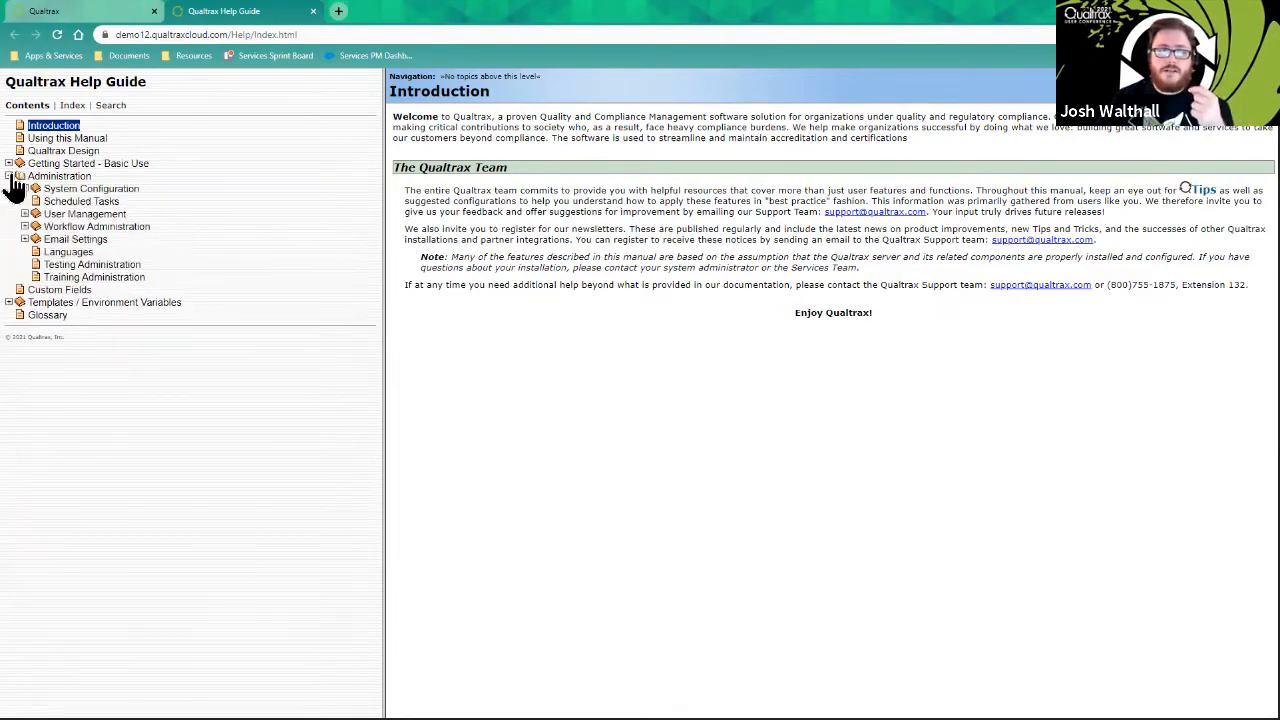
{"action": "left_click", "coordinate": [25, 214]}
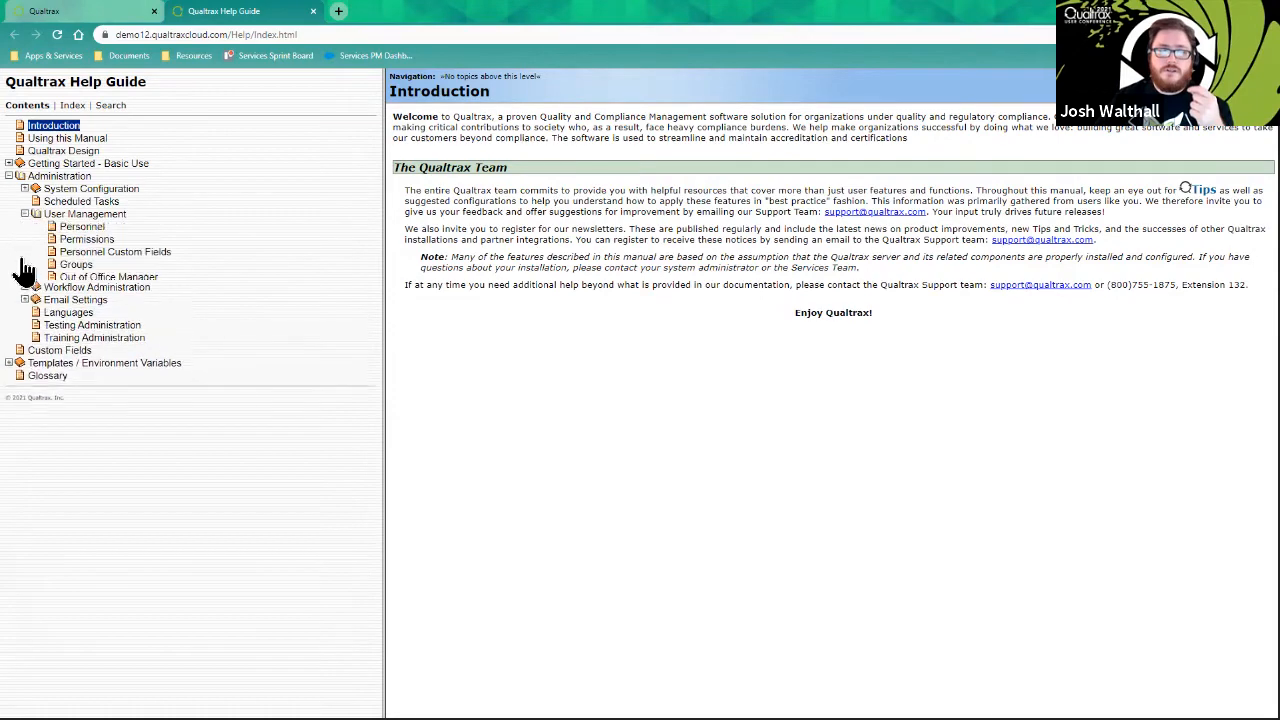
{"action": "left_click", "coordinate": [87, 240]}
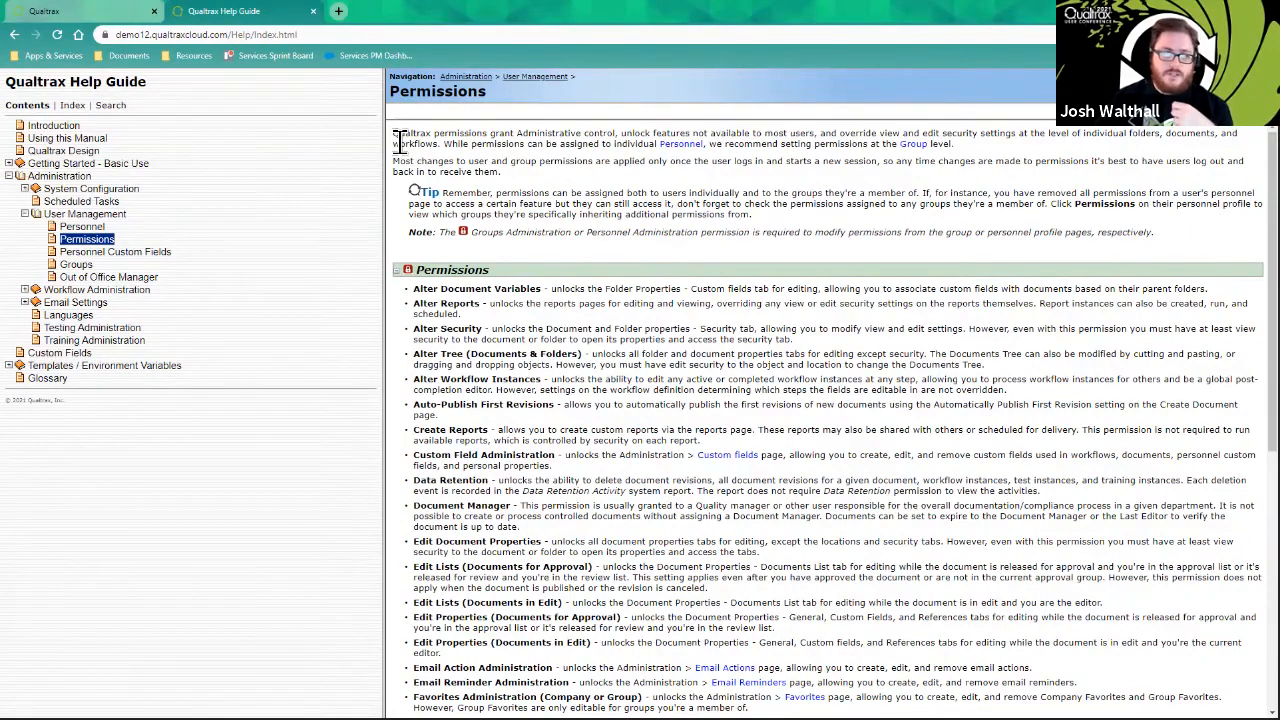
Step: Review the Permissions topic's introduction and its list of permission descriptions, and close the help guide
{"action": "left_click_drag", "start_coordinate": [393, 133], "coordinate": [620, 138]}
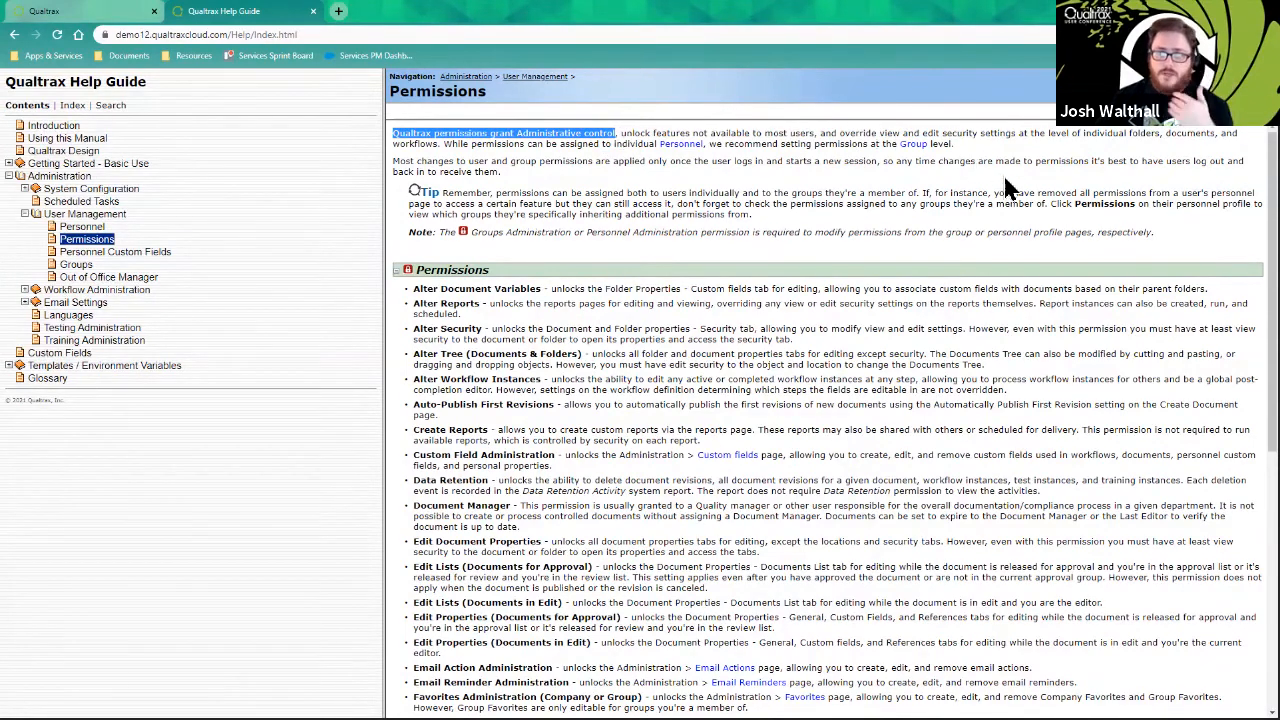
{"action": "left_click", "coordinate": [836, 194]}
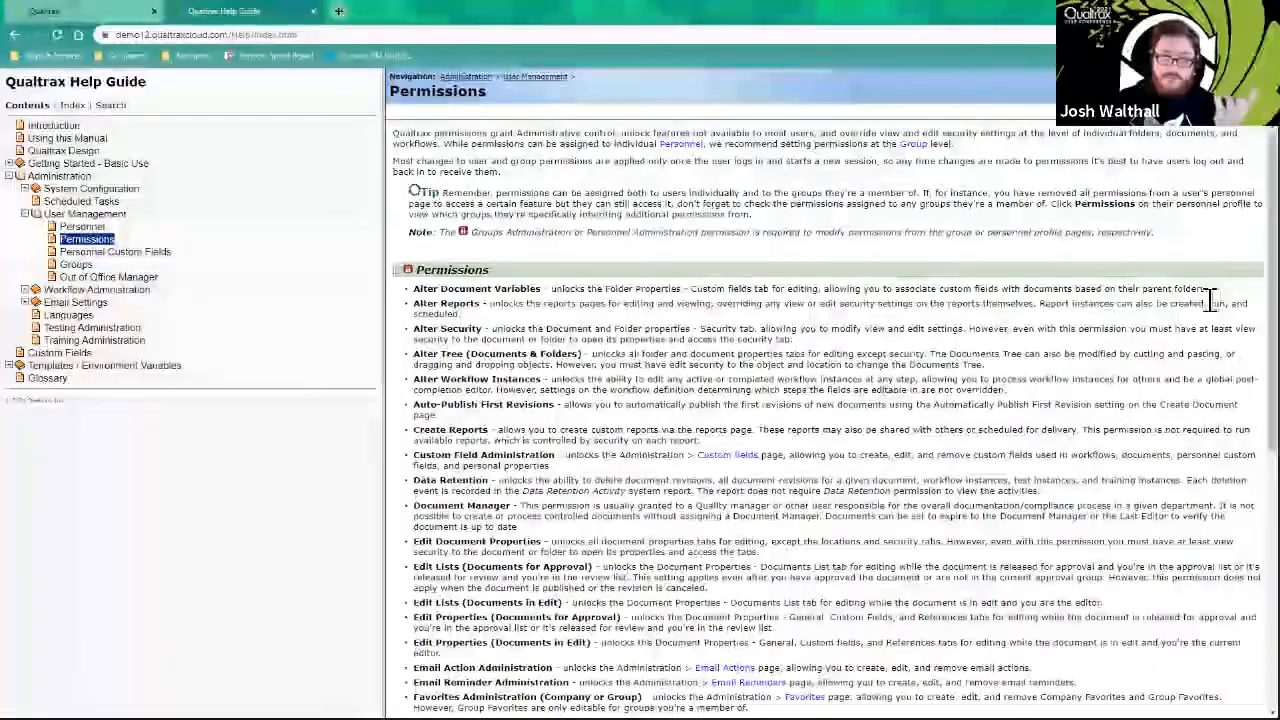
{"action": "scroll", "coordinate": [1207, 330], "scroll_direction": "down", "scroll_amount": 1}
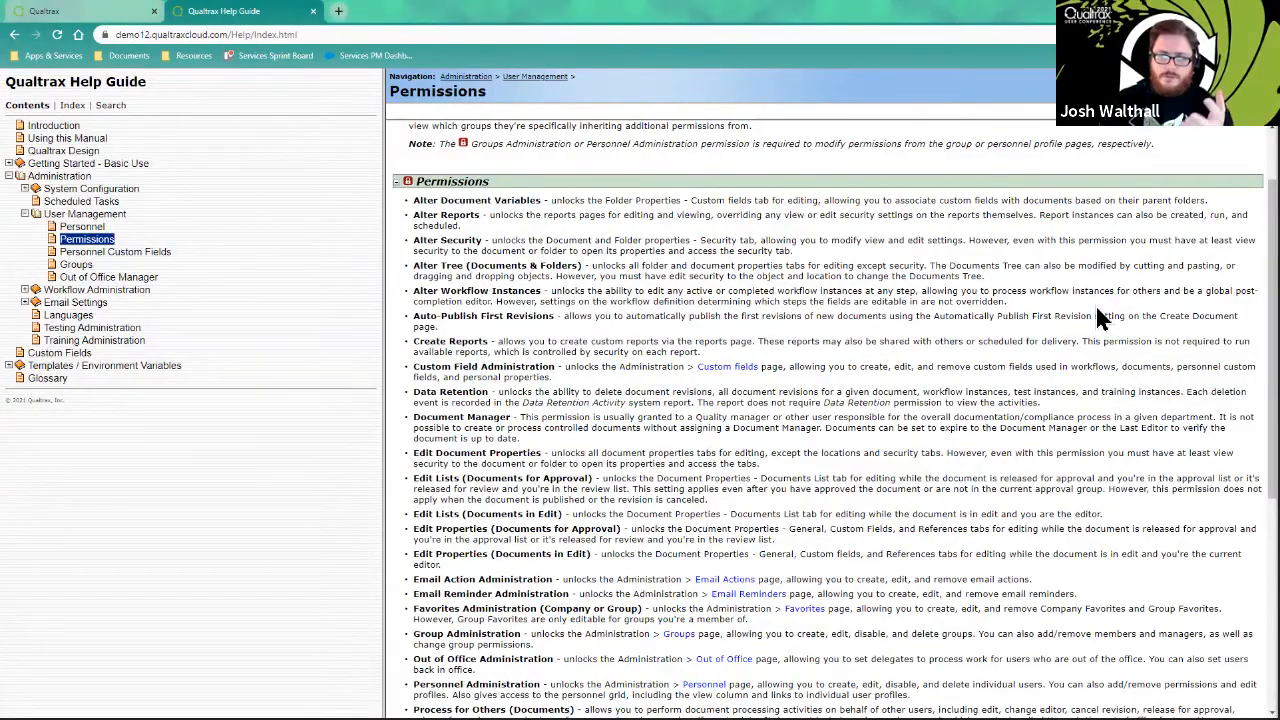
{"action": "scroll", "coordinate": [1068, 345], "scroll_direction": "down", "scroll_amount": 2}
{"action": "scroll", "coordinate": [1068, 345], "scroll_direction": "down", "scroll_amount": 3}
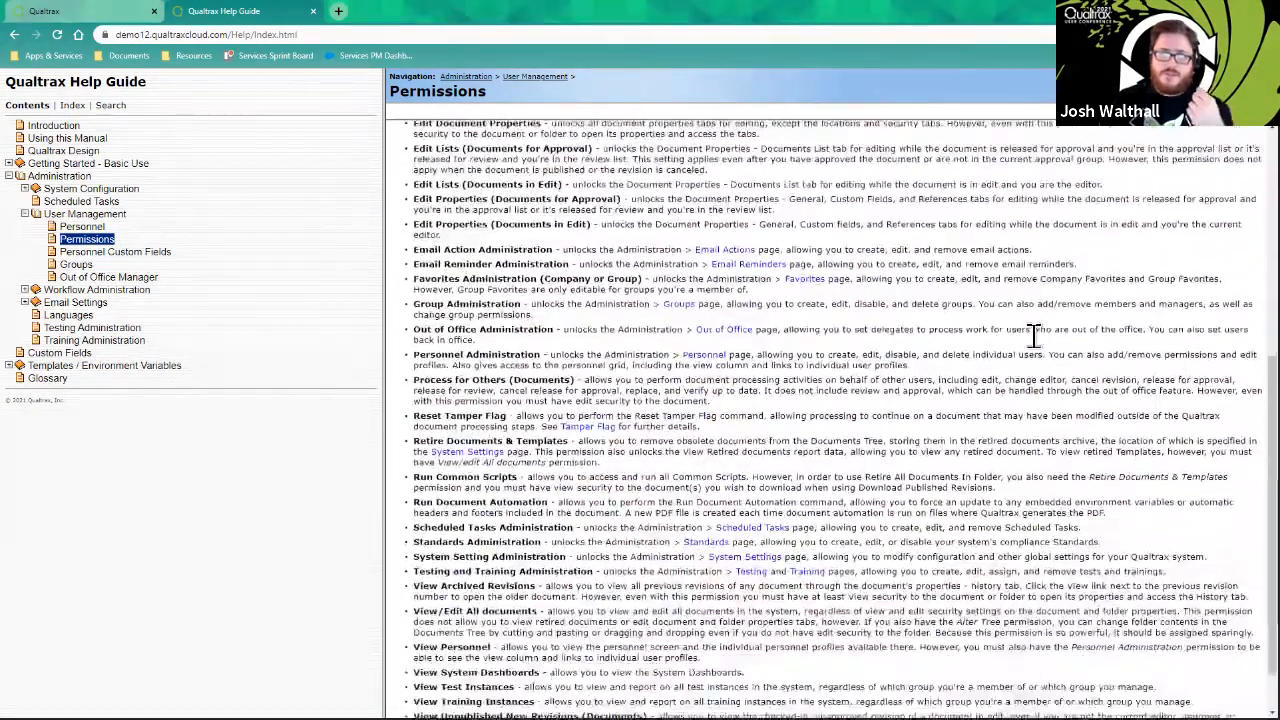
{"action": "scroll", "coordinate": [1024, 327], "scroll_direction": "up", "scroll_amount": 5}
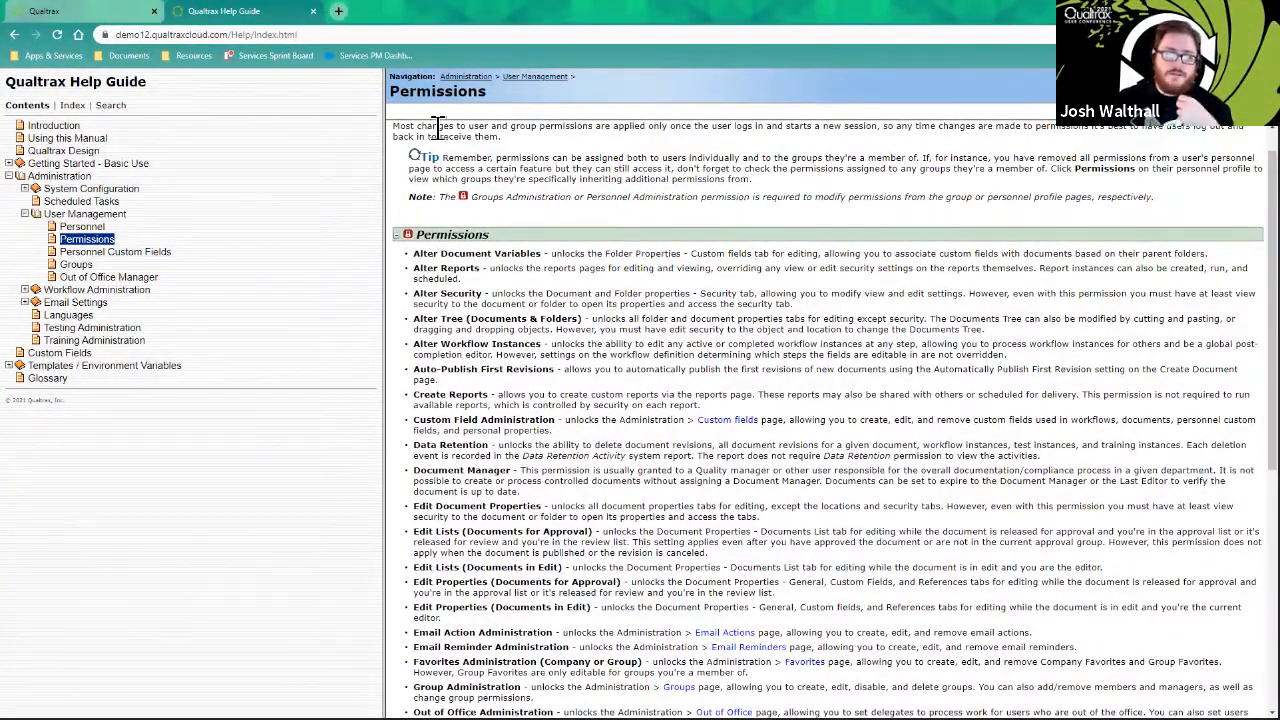
{"action": "left_click", "coordinate": [312, 12]}
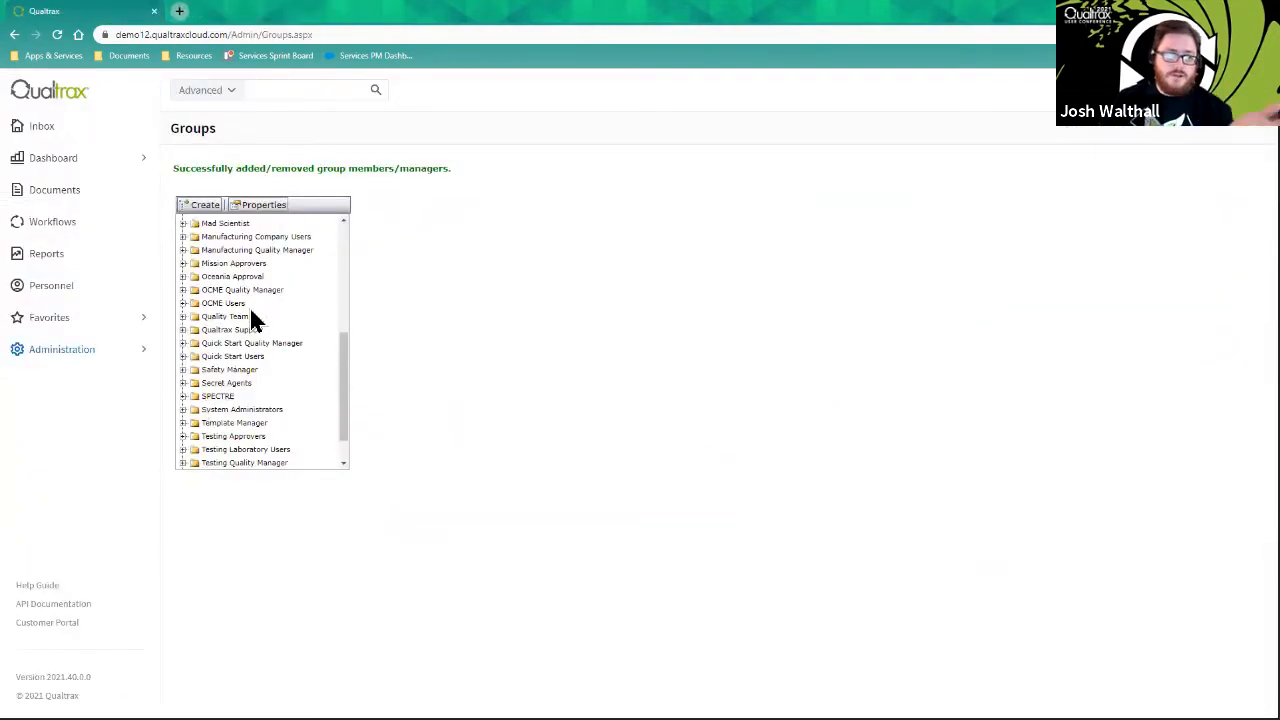
Step: Display Dr. No's effective permissions from the personnel administration list
{"action": "mouse_move", "coordinate": [349, 376]}
{"action": "left_mouse_down"}
{"action": "mouse_move", "coordinate": [343, 318]}
{"action": "mouse_move", "coordinate": [337, 403]}
{"action": "mouse_move", "coordinate": [335, 370]}
{"action": "left_mouse_up"}
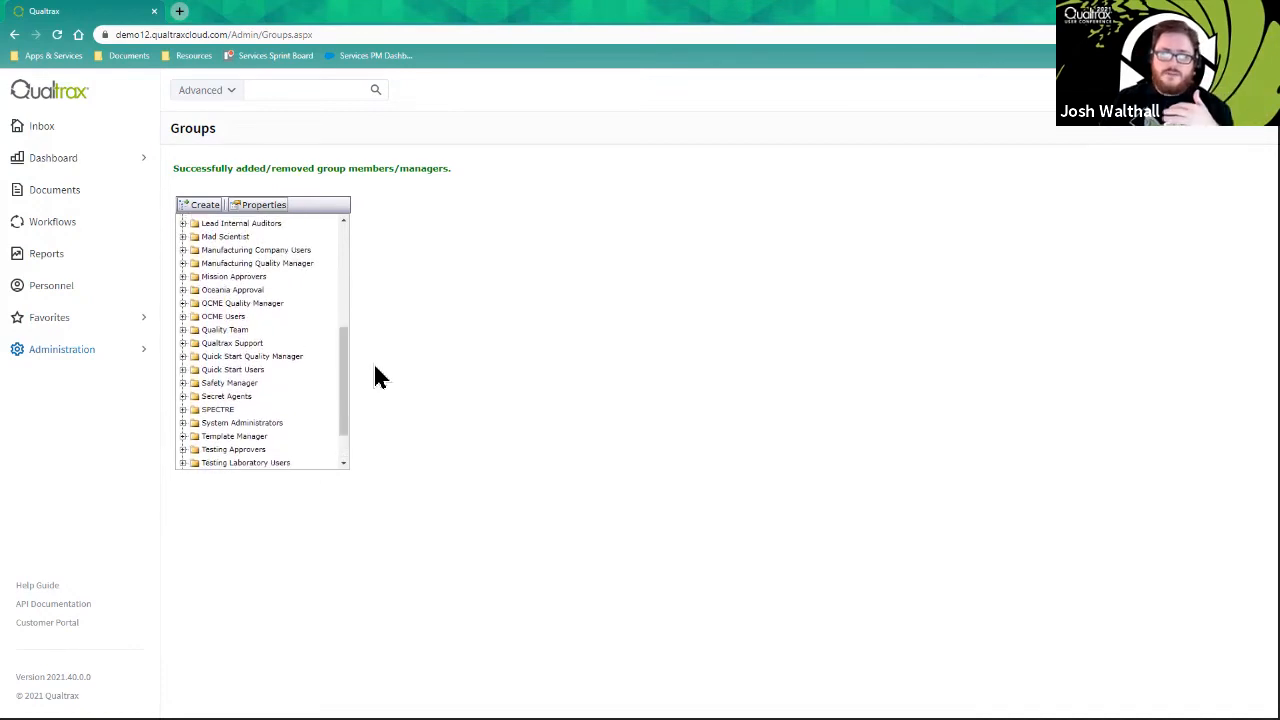
{"action": "left_click", "coordinate": [124, 362]}
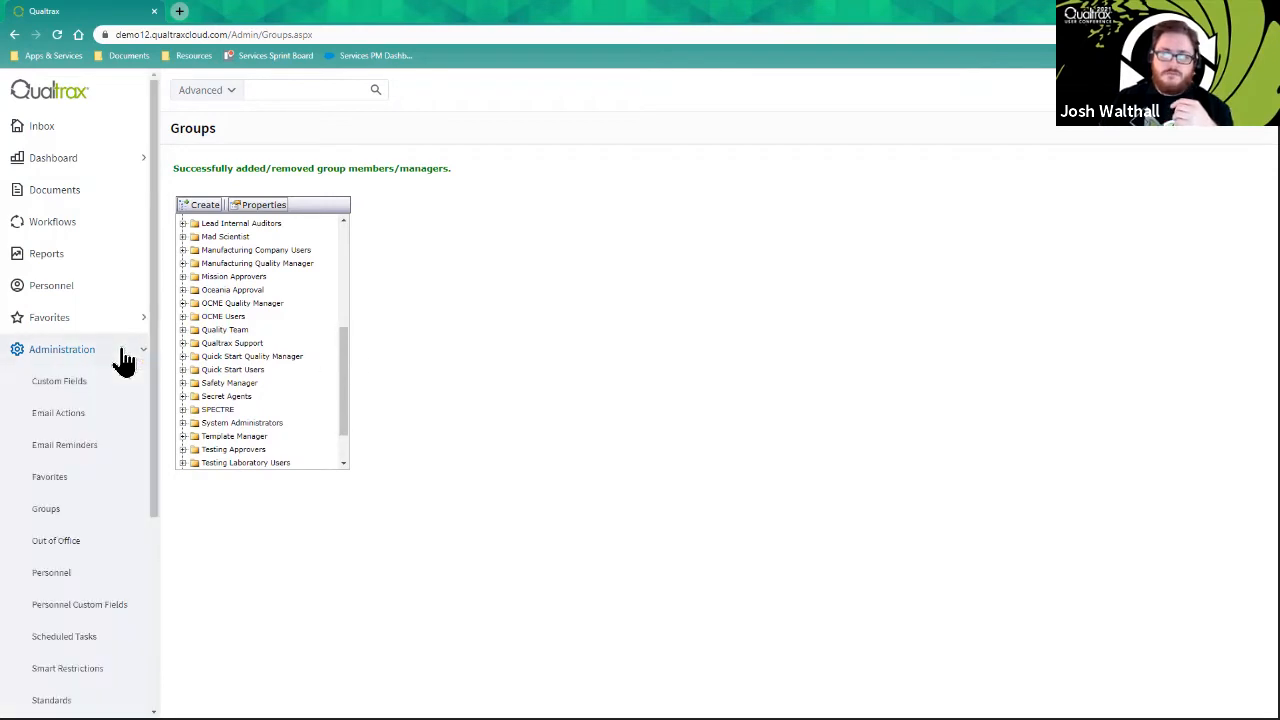
{"action": "left_click", "coordinate": [58, 576]}
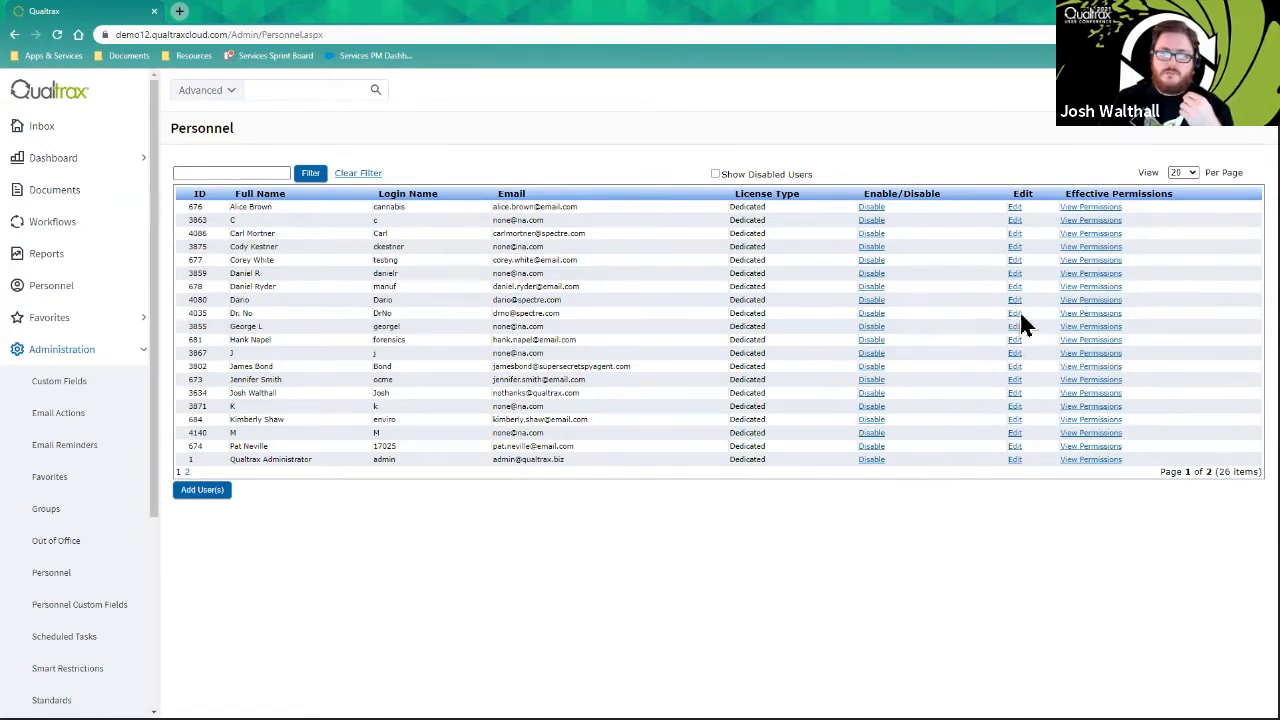
{"action": "left_click", "coordinate": [1098, 316]}
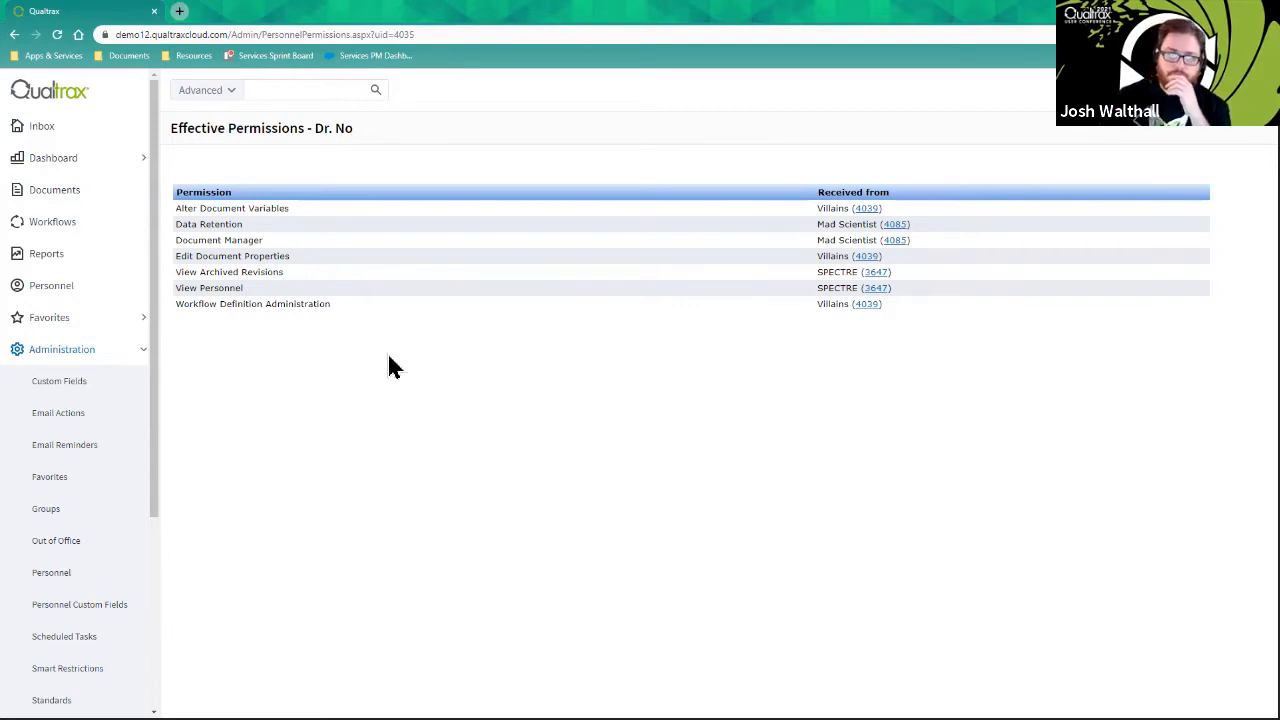
Step: Reopen the help guide at the Permissions topic under User Management
{"action": "scroll", "coordinate": [157, 366], "scroll_direction": "down", "scroll_amount": 2}
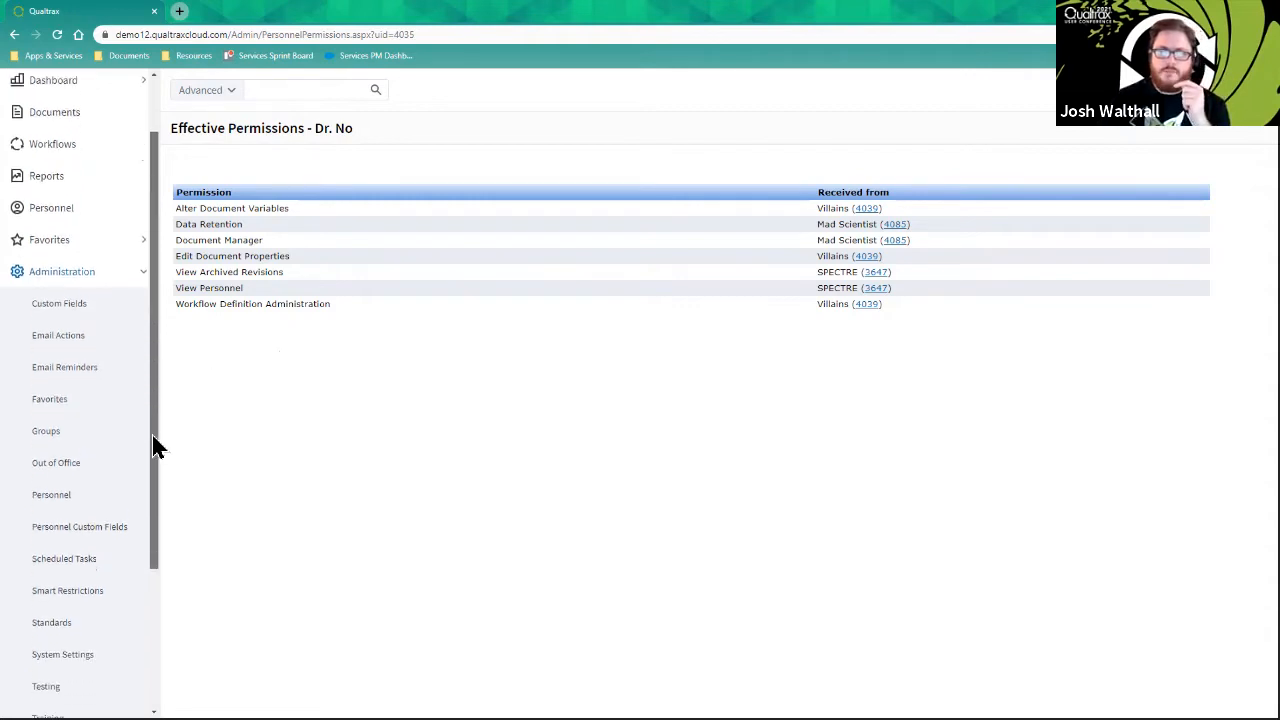
{"action": "scroll", "coordinate": [150, 350], "scroll_direction": "up", "scroll_amount": 2}
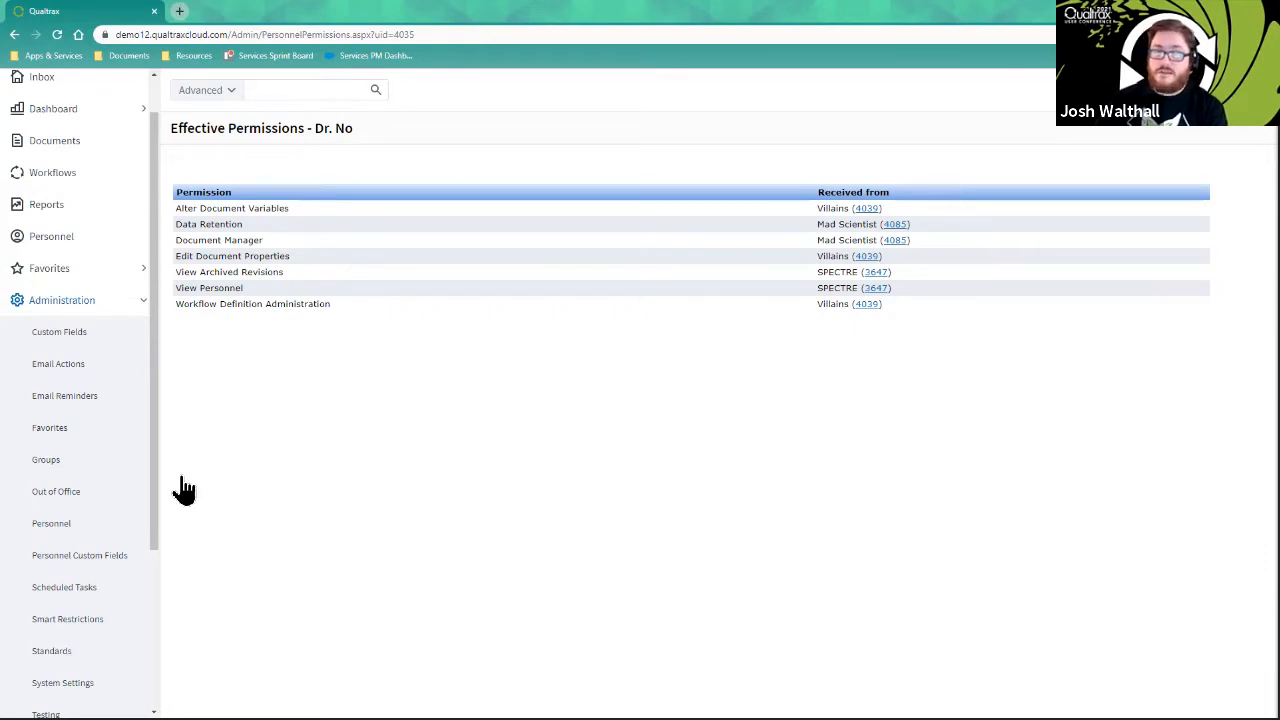
{"action": "scroll", "coordinate": [69, 451], "scroll_direction": "down", "scroll_amount": 3}
{"action": "left_click", "coordinate": [53, 593]}
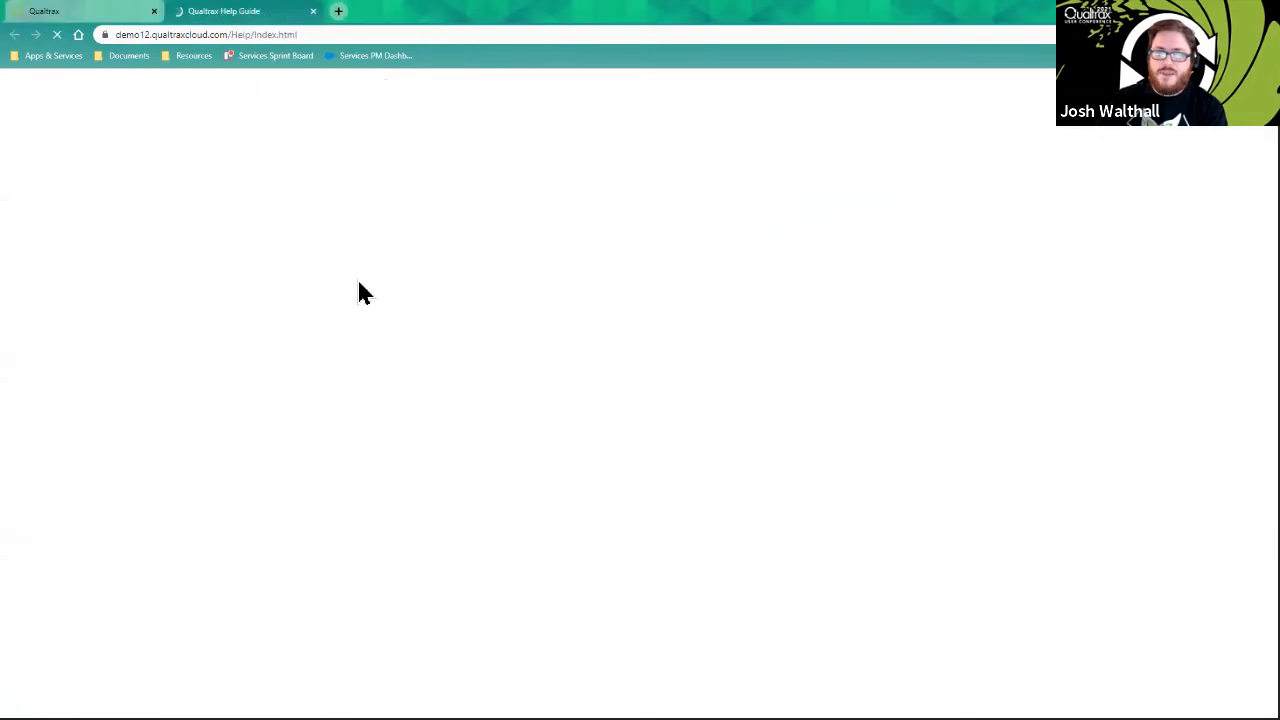
{"action": "left_click", "coordinate": [10, 177]}
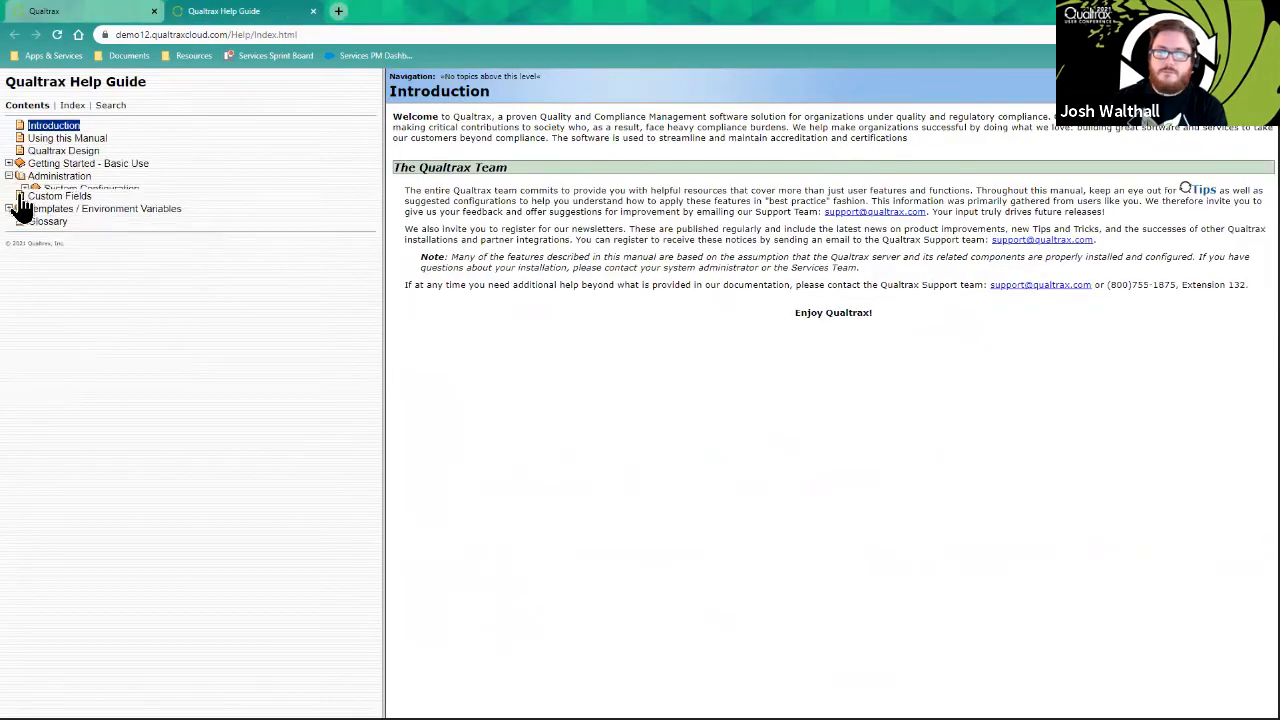
{"action": "left_click", "coordinate": [24, 214]}
{"action": "left_click", "coordinate": [87, 240]}
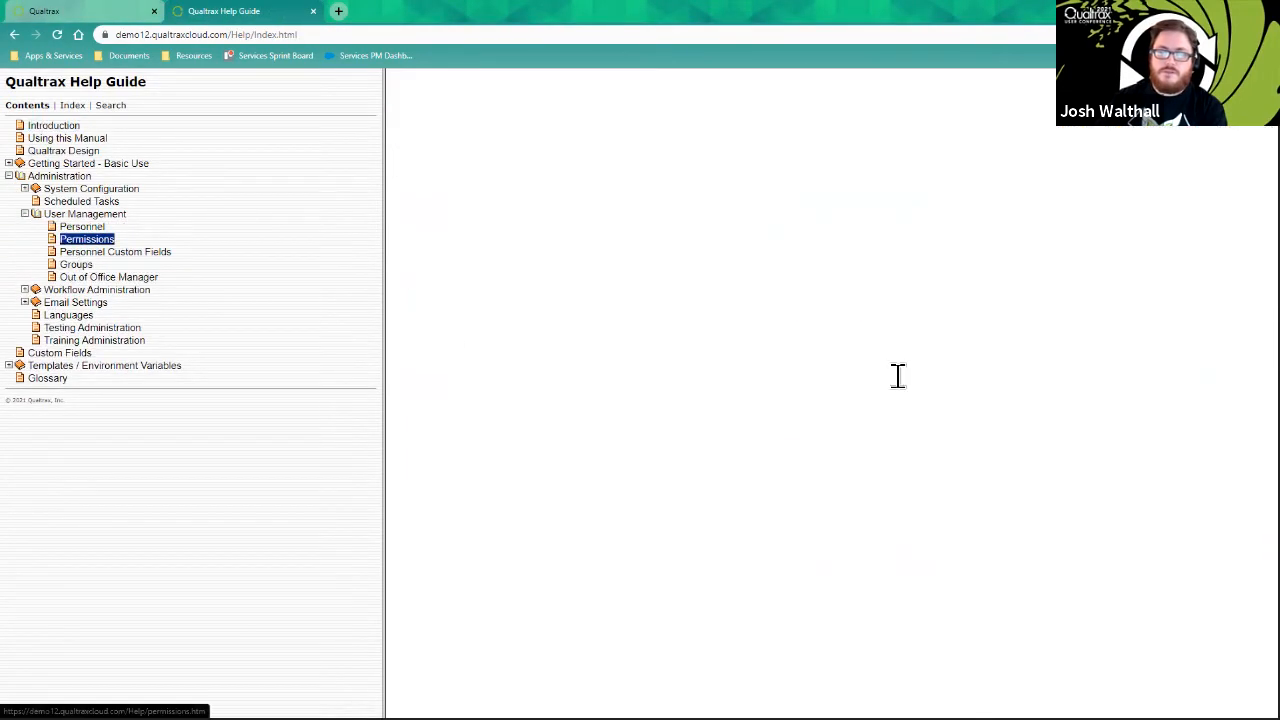
Step: Find and highlight the Data Retention entry in the permission descriptions, and return to Dr. No's effective permissions
{"action": "scroll", "coordinate": [517, 375], "scroll_direction": "down", "scroll_amount": 3}
{"action": "scroll", "coordinate": [516, 375], "scroll_direction": "down", "scroll_amount": 1}
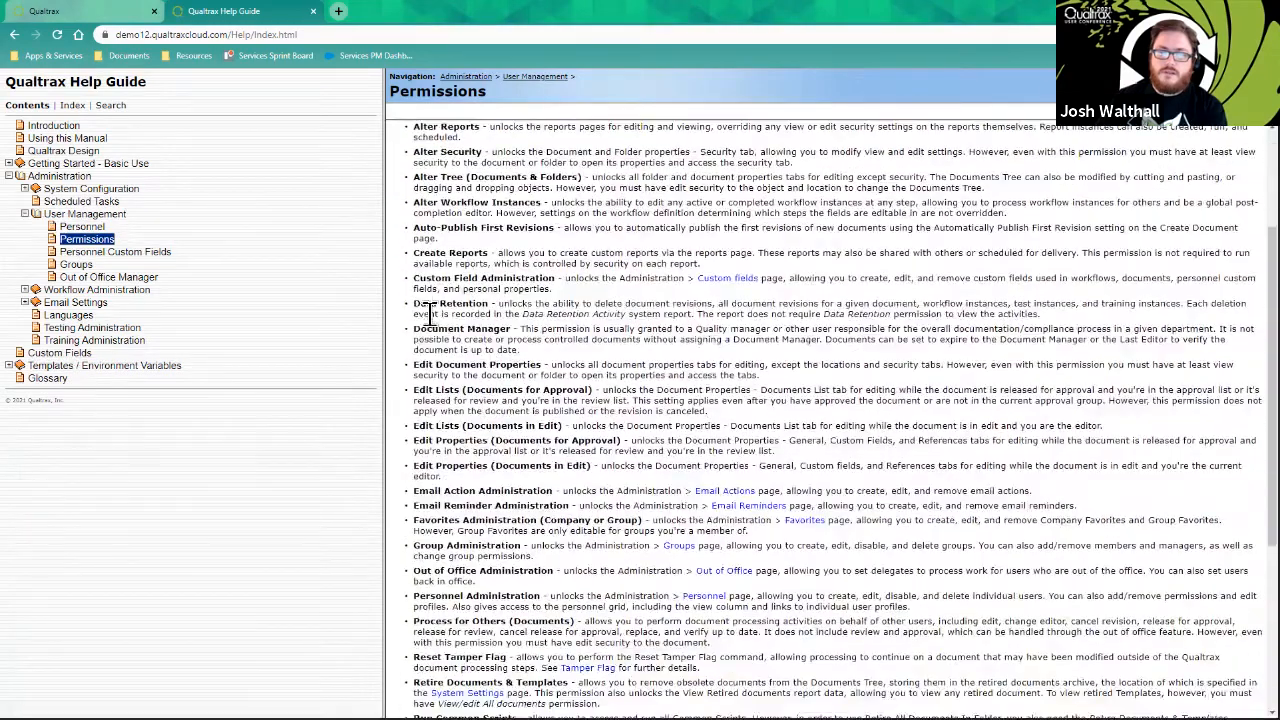
{"action": "left_click_drag", "start_coordinate": [416, 307], "coordinate": [492, 308]}
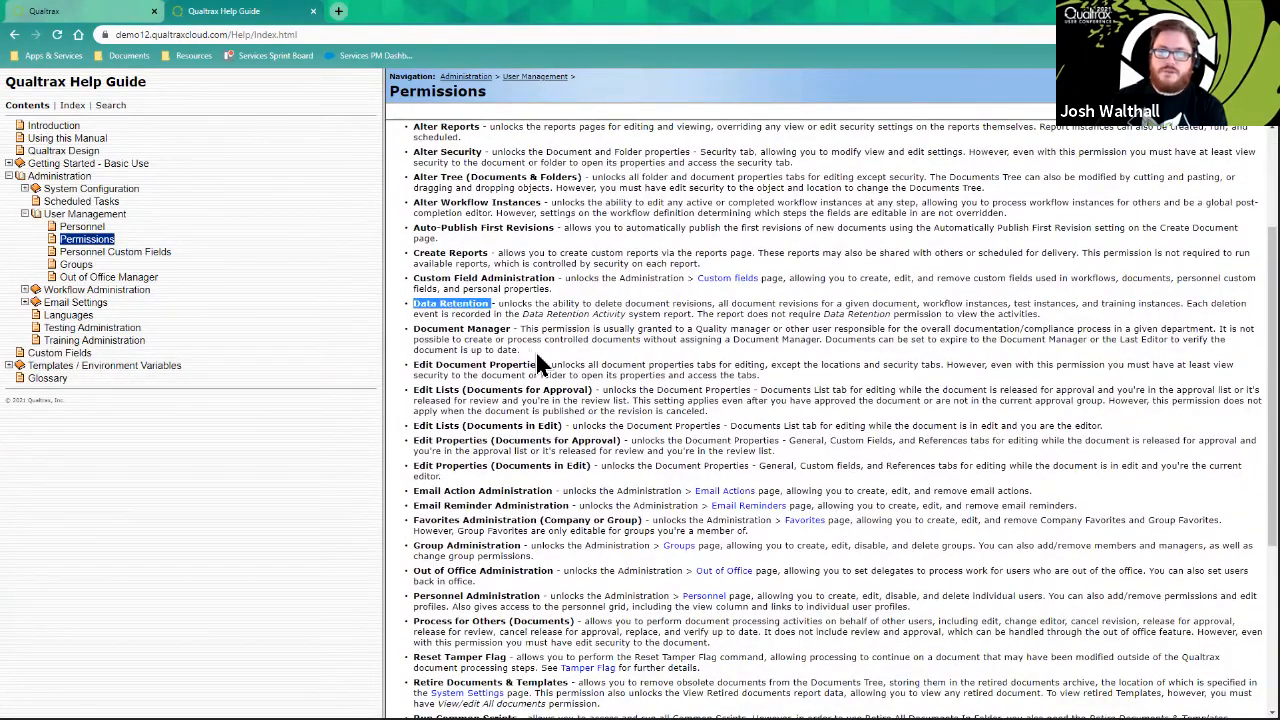
{"action": "left_click", "coordinate": [1102, 328]}
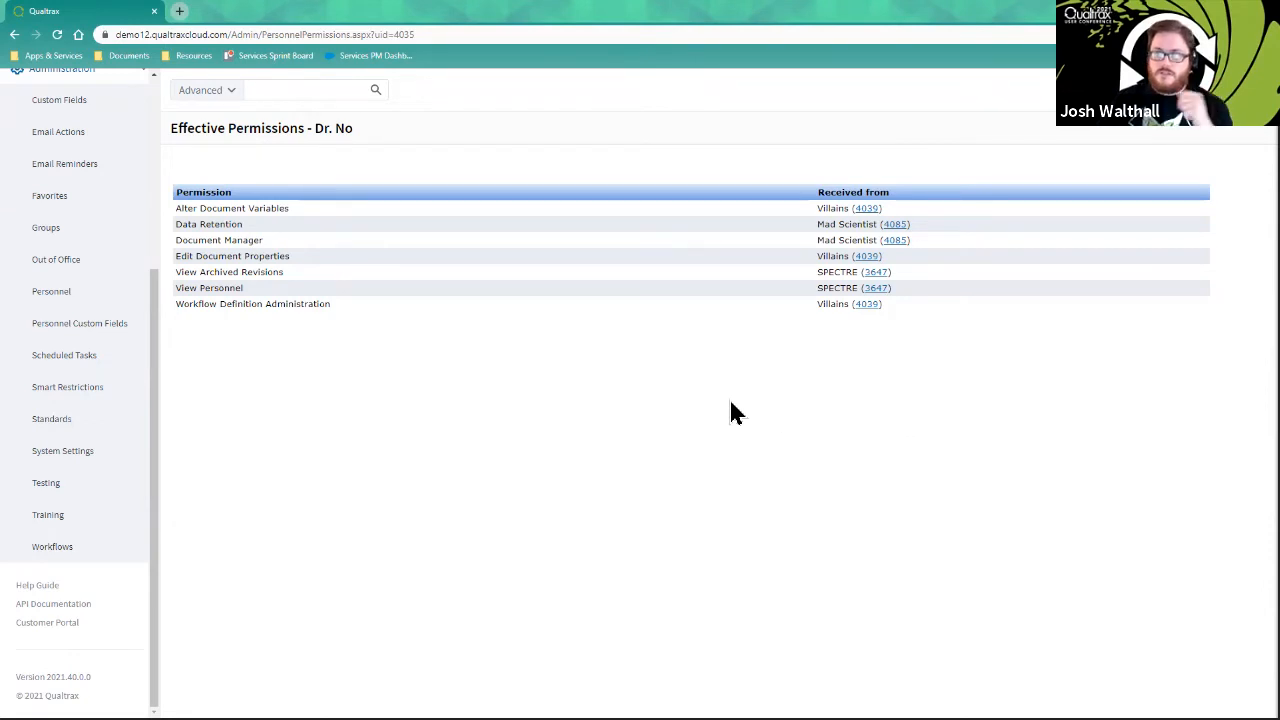
Step: Open the folder properties of Secret Lair Locations in the SPECTRE document folder
{"action": "scroll", "coordinate": [123, 334], "scroll_direction": "up", "scroll_amount": 3}
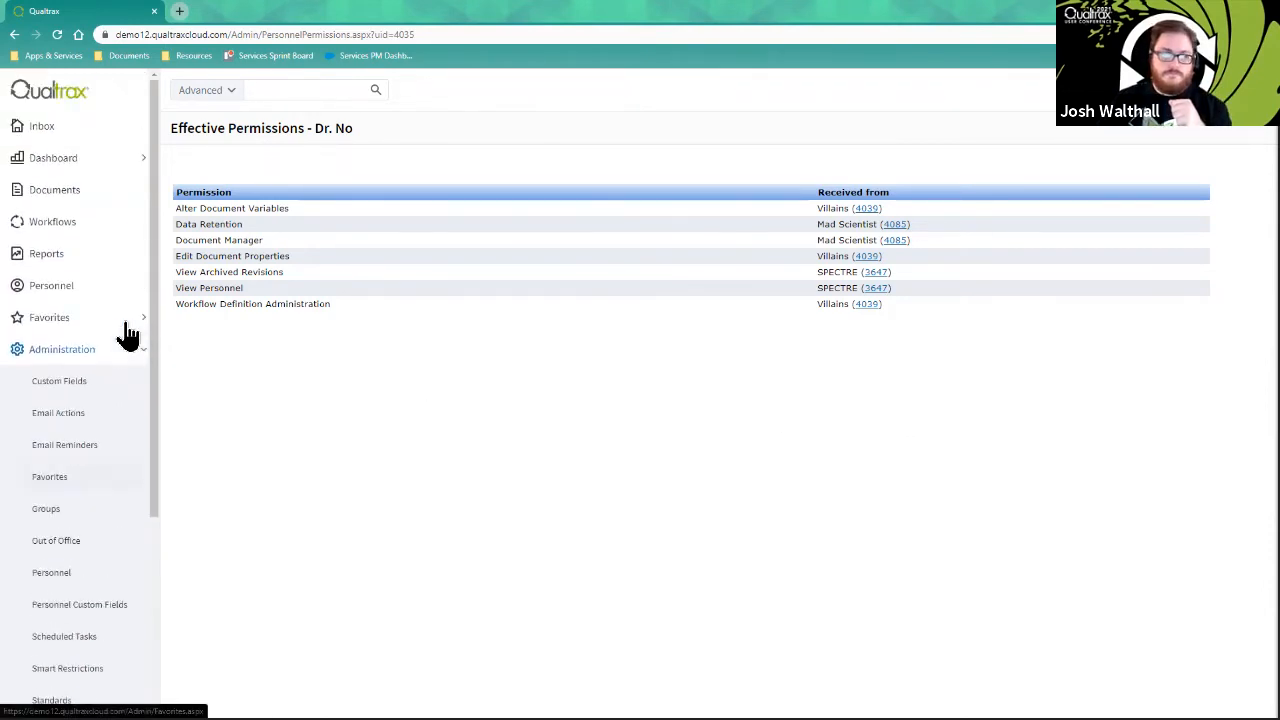
{"action": "left_click", "coordinate": [58, 196]}
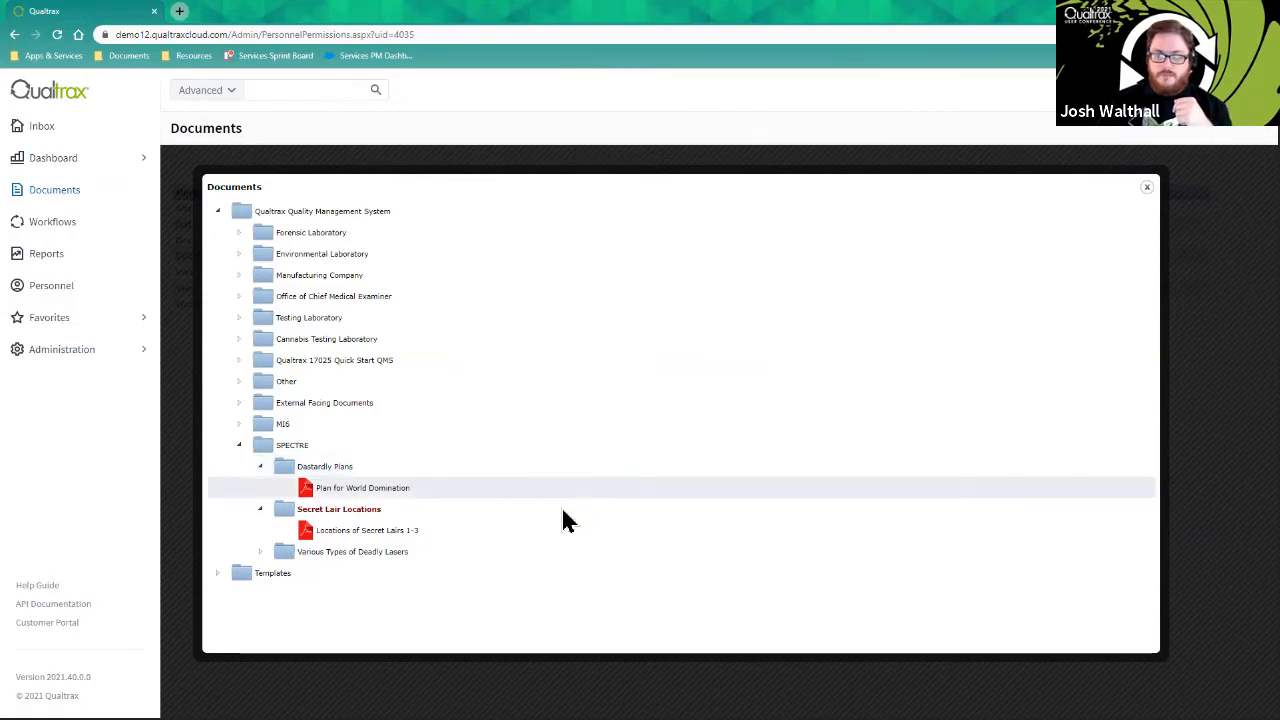
{"action": "left_click", "coordinate": [407, 516]}
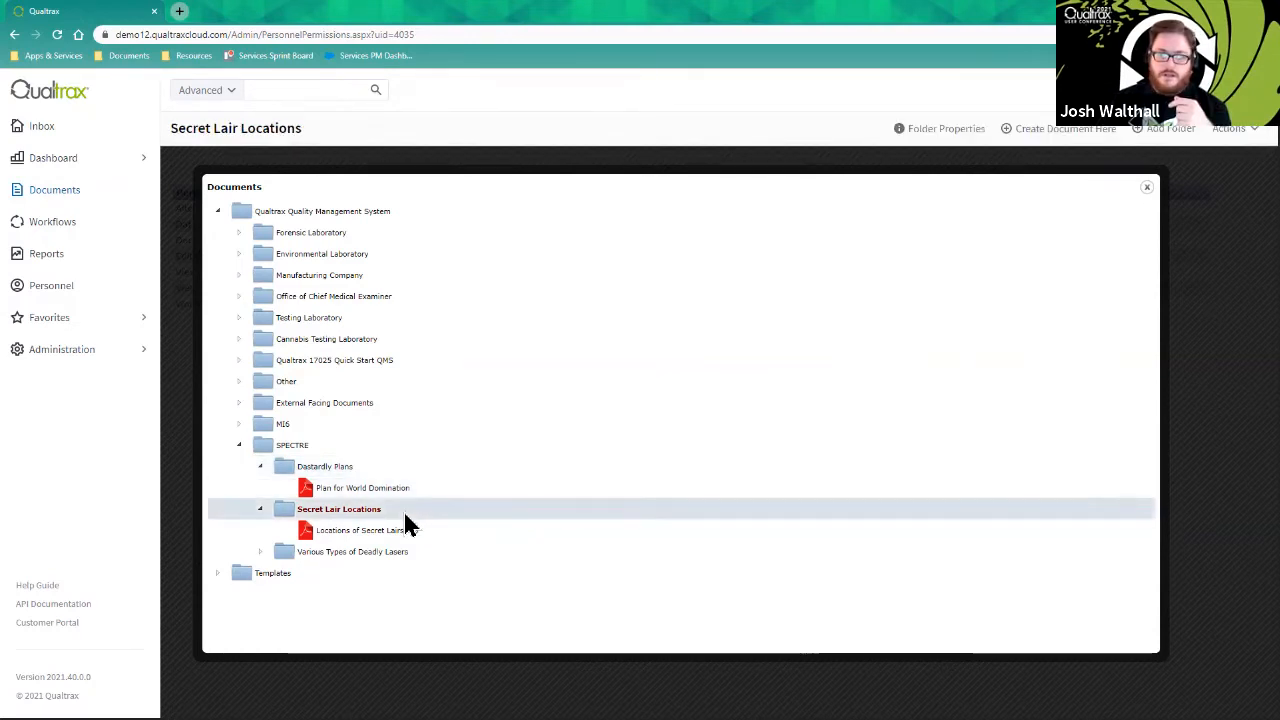
{"action": "left_click", "coordinate": [940, 133]}
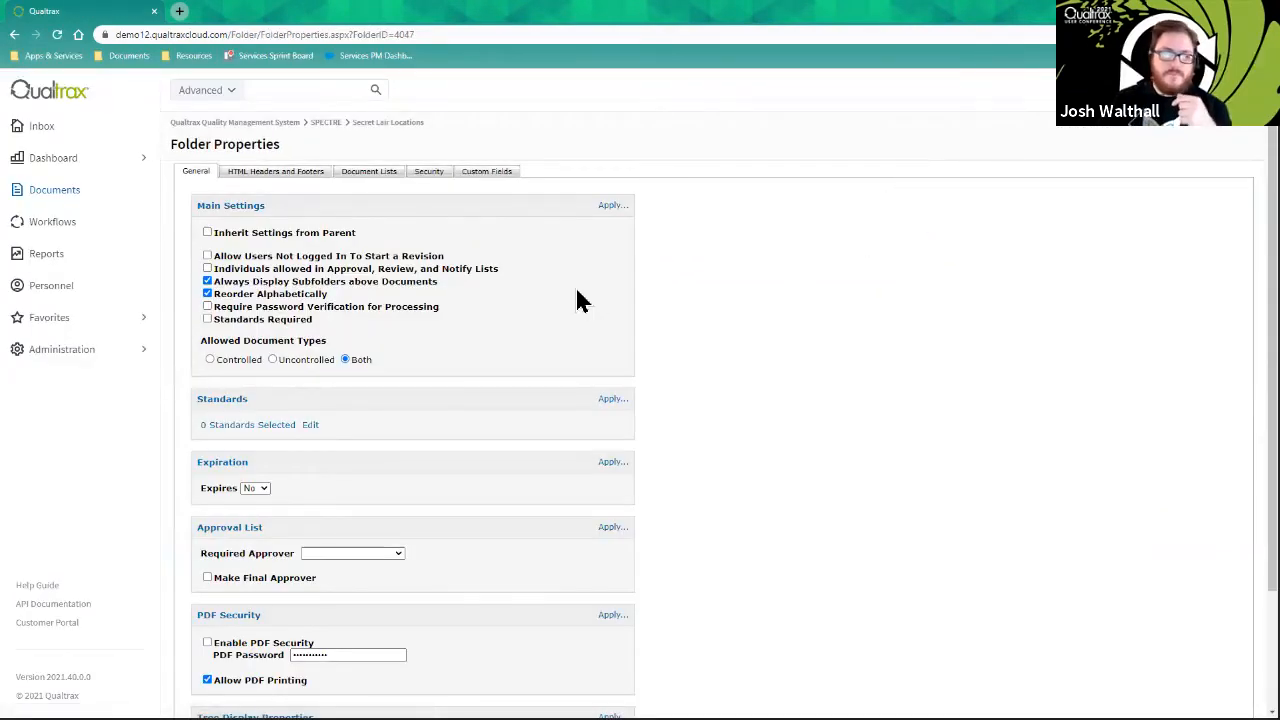
Step: Add the Mad Scientist group to the security list of the Secret Lair Locations folder
{"action": "left_click", "coordinate": [430, 175]}
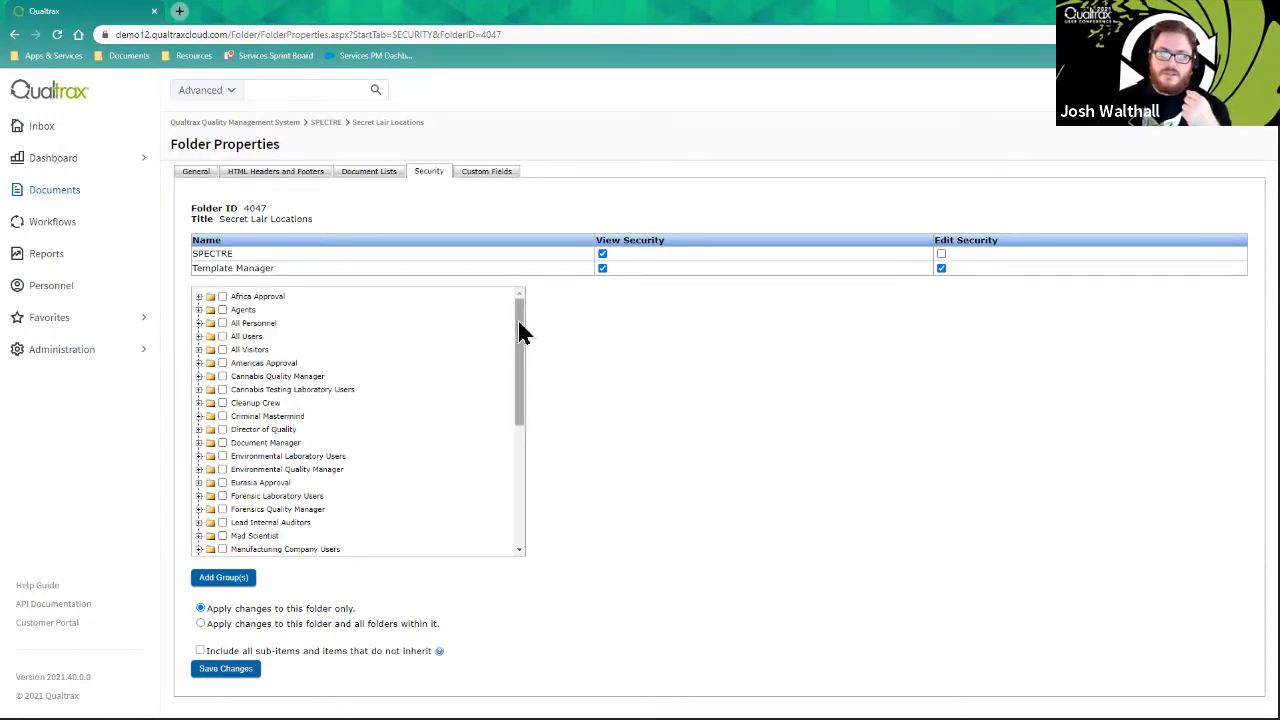
{"action": "left_click_drag", "start_coordinate": [520, 333], "coordinate": [517, 405]}
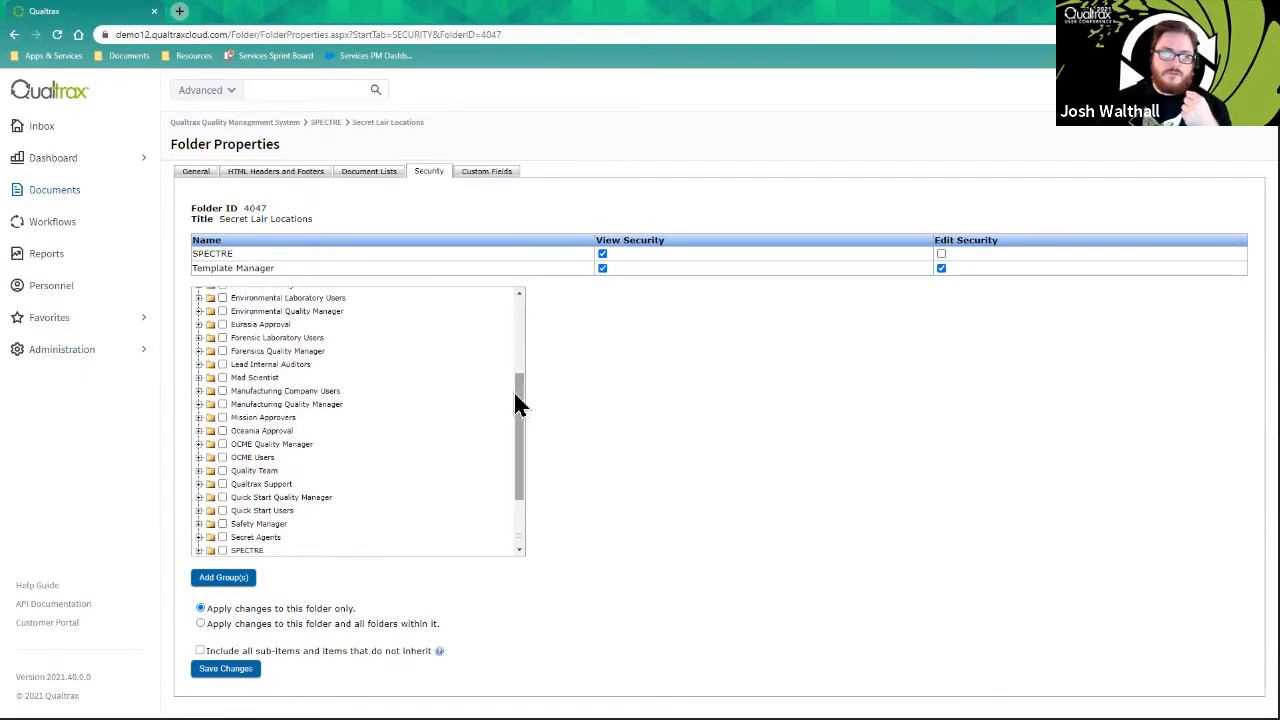
{"action": "left_click", "coordinate": [222, 378]}
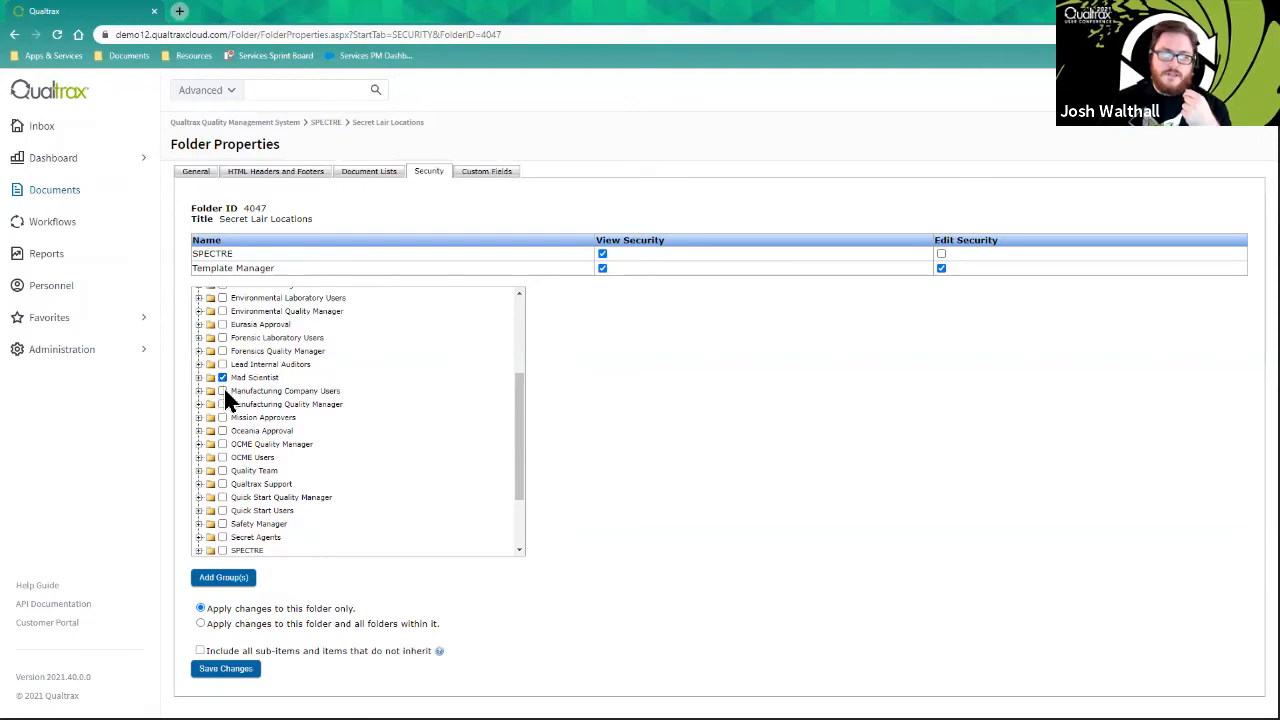
{"action": "left_click", "coordinate": [236, 584]}
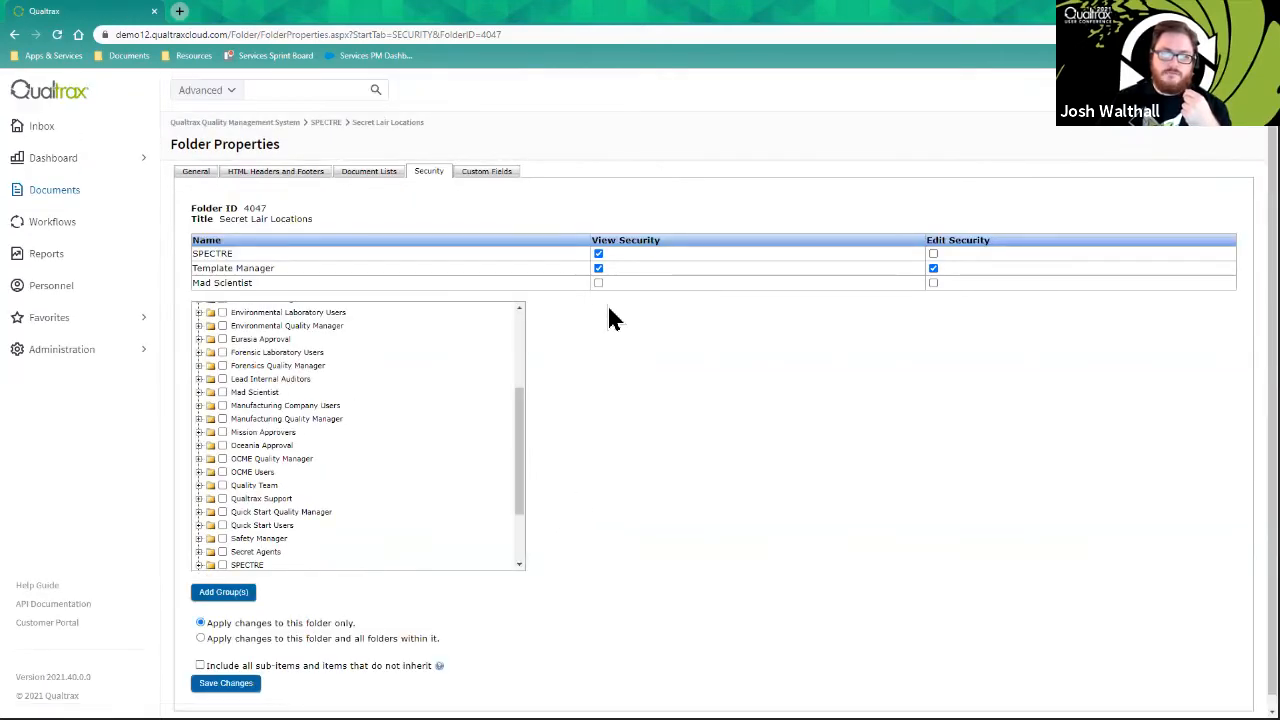
Step: Enable view and edit security for Mad Scientist on the folder, and clear both again
{"action": "left_click", "coordinate": [598, 282]}
{"action": "left_click", "coordinate": [933, 284]}
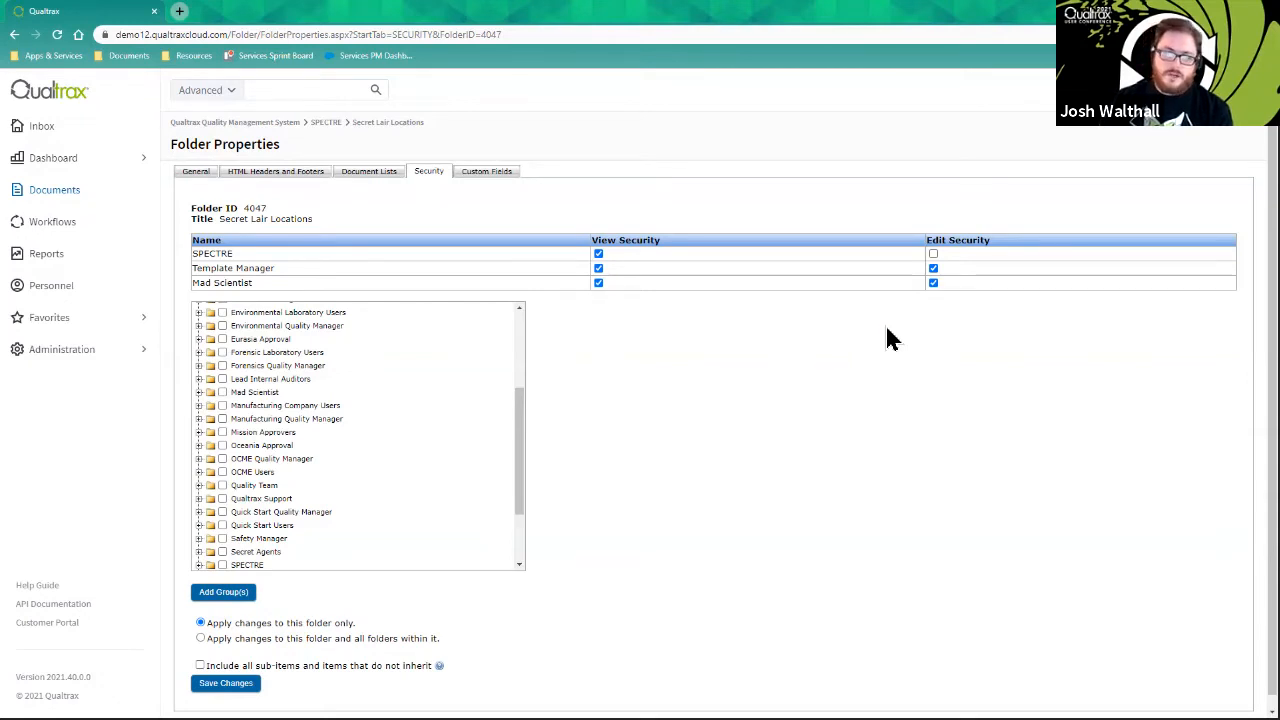
{"action": "left_click", "coordinate": [933, 283]}
{"action": "left_click", "coordinate": [598, 284]}
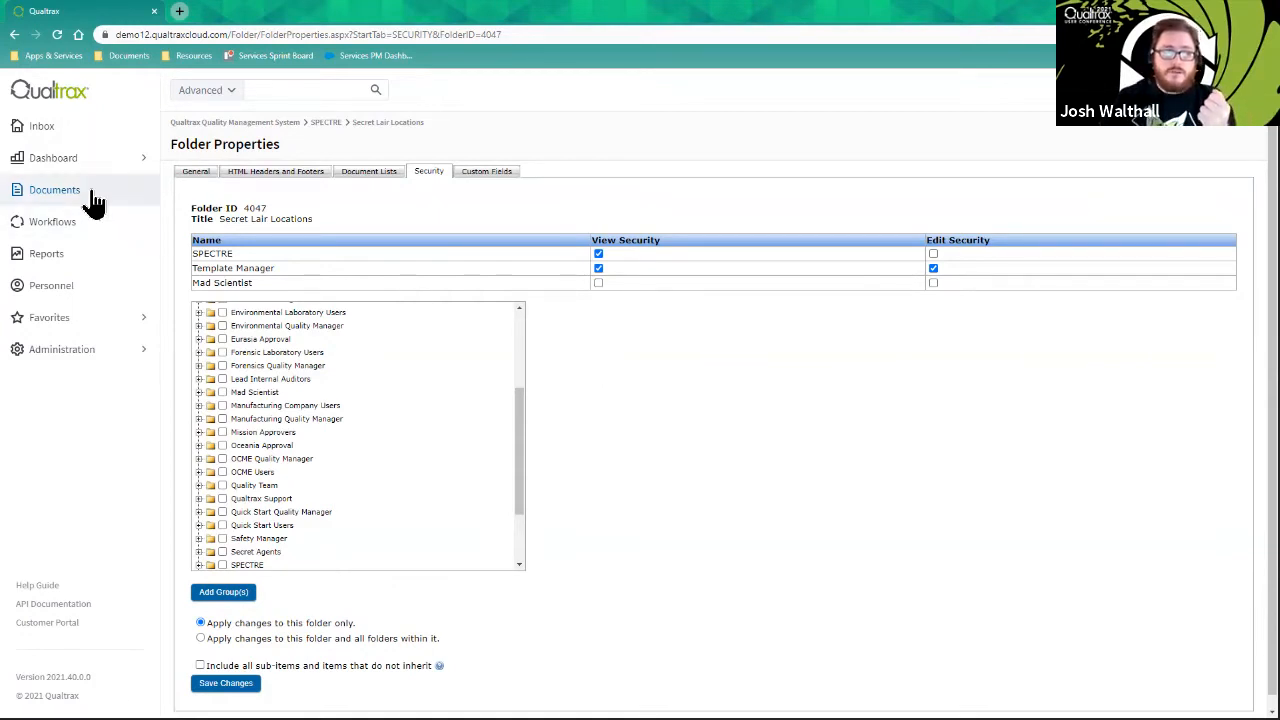
Step: Open the document properties of Locations of Secret Lairs 1-3 in the Secret Lair Locations folder
{"action": "left_click", "coordinate": [88, 198]}
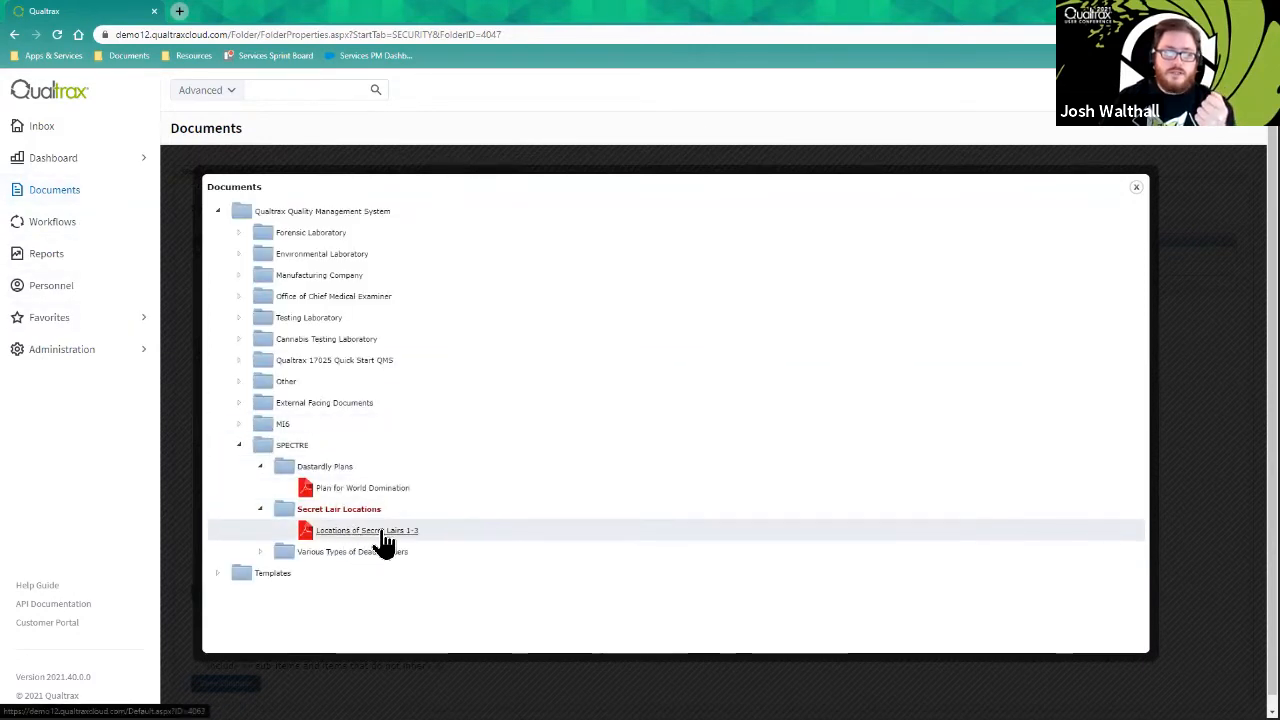
{"action": "left_click", "coordinate": [445, 533]}
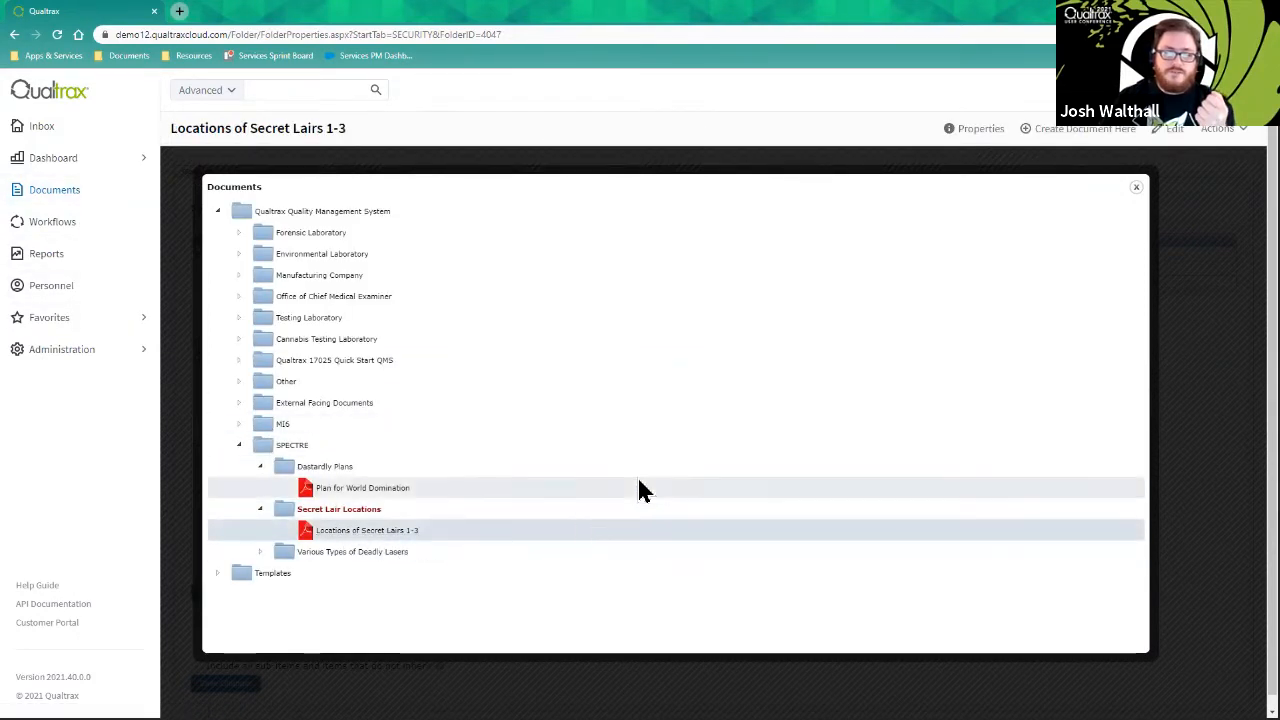
{"action": "left_click", "coordinate": [978, 129]}
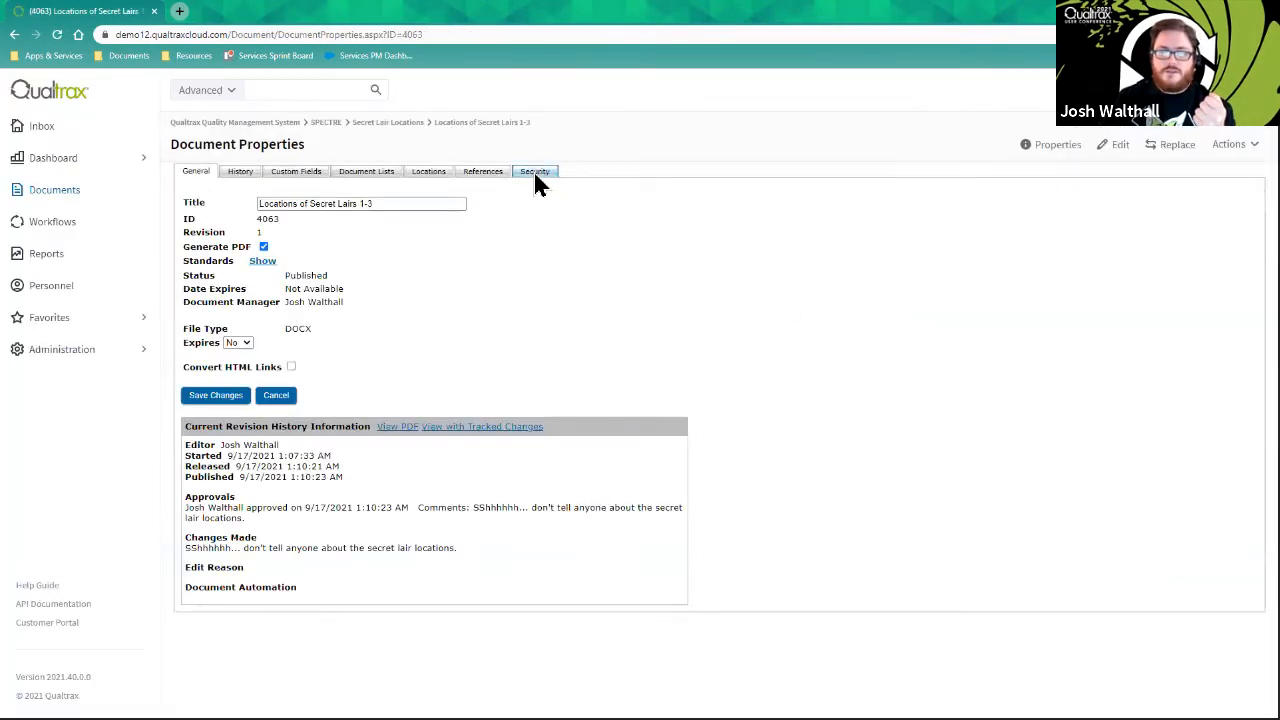
Step: Review the security settings of Locations of Secret Lairs 1-3, turning inheritance of parent settings off and back on
{"action": "left_click", "coordinate": [536, 173]}
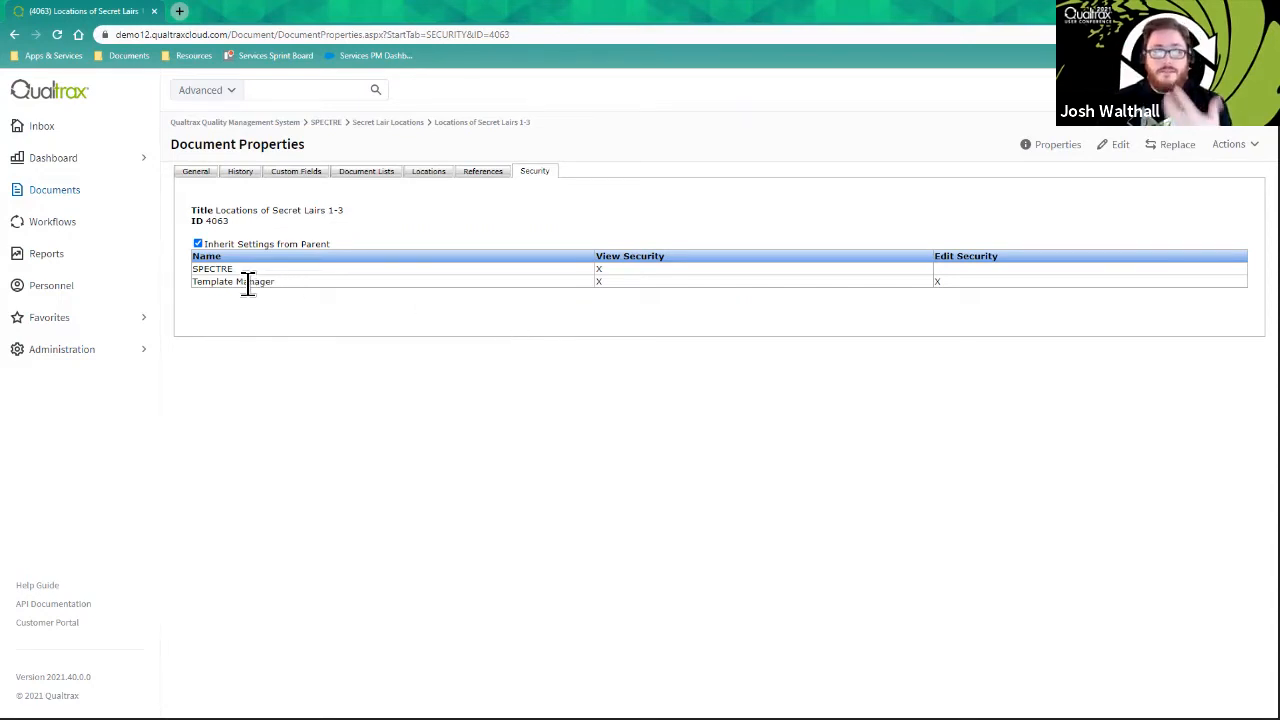
{"action": "left_click", "coordinate": [197, 243]}
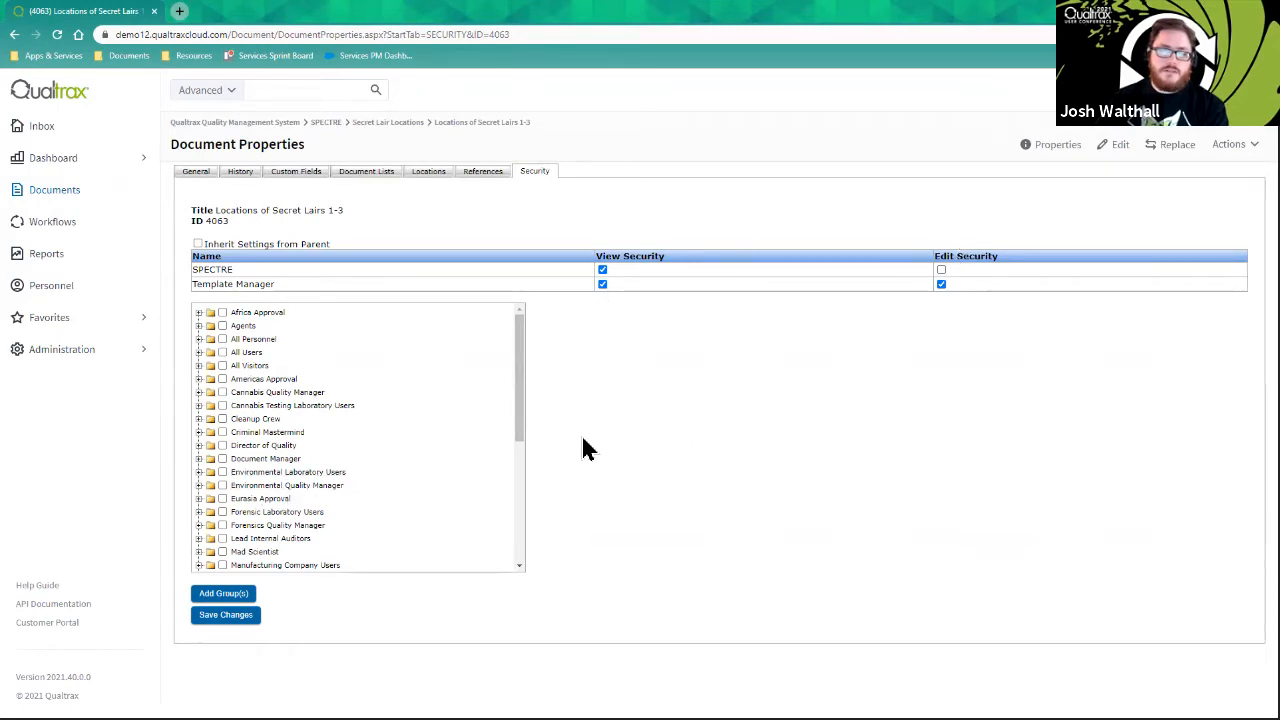
{"action": "left_click", "coordinate": [198, 244]}
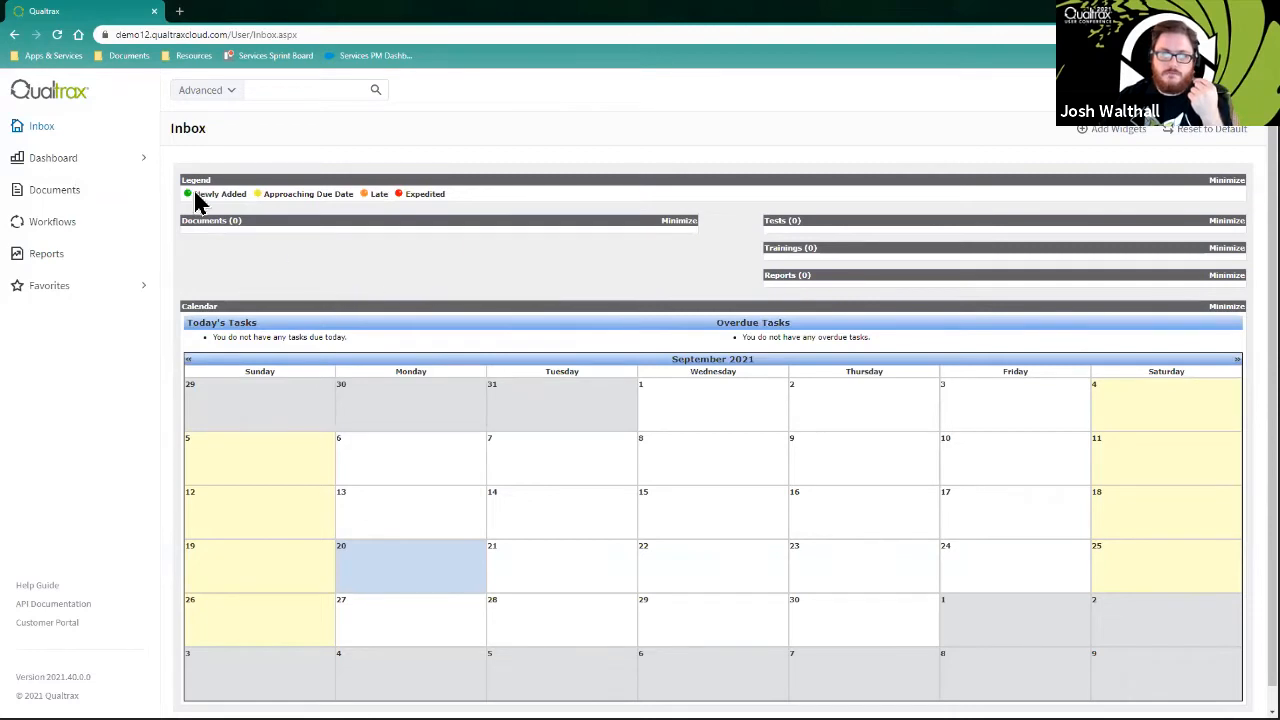
Step: In the other user's session, refresh the inbox and expand the SPECTRE, Dastardly Plans and Secret Lair Locations folders in the document tree
{"action": "left_click", "coordinate": [45, 133]}
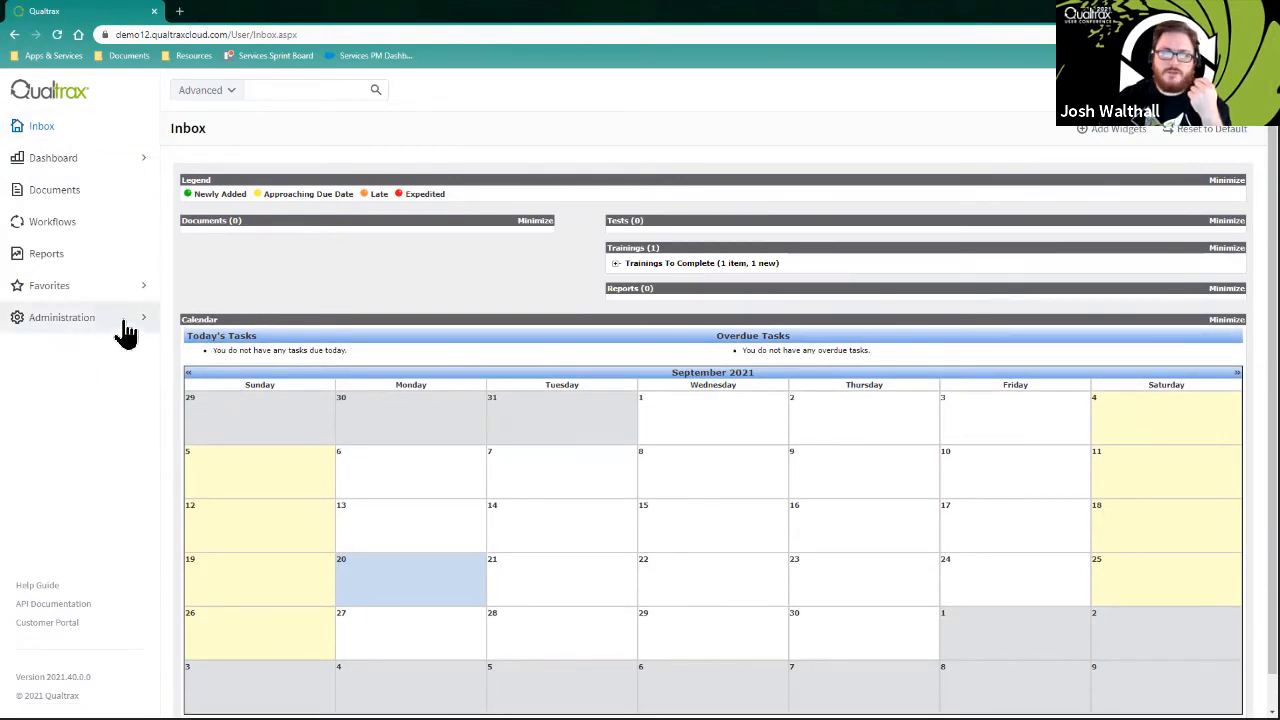
{"action": "left_click", "coordinate": [82, 200]}
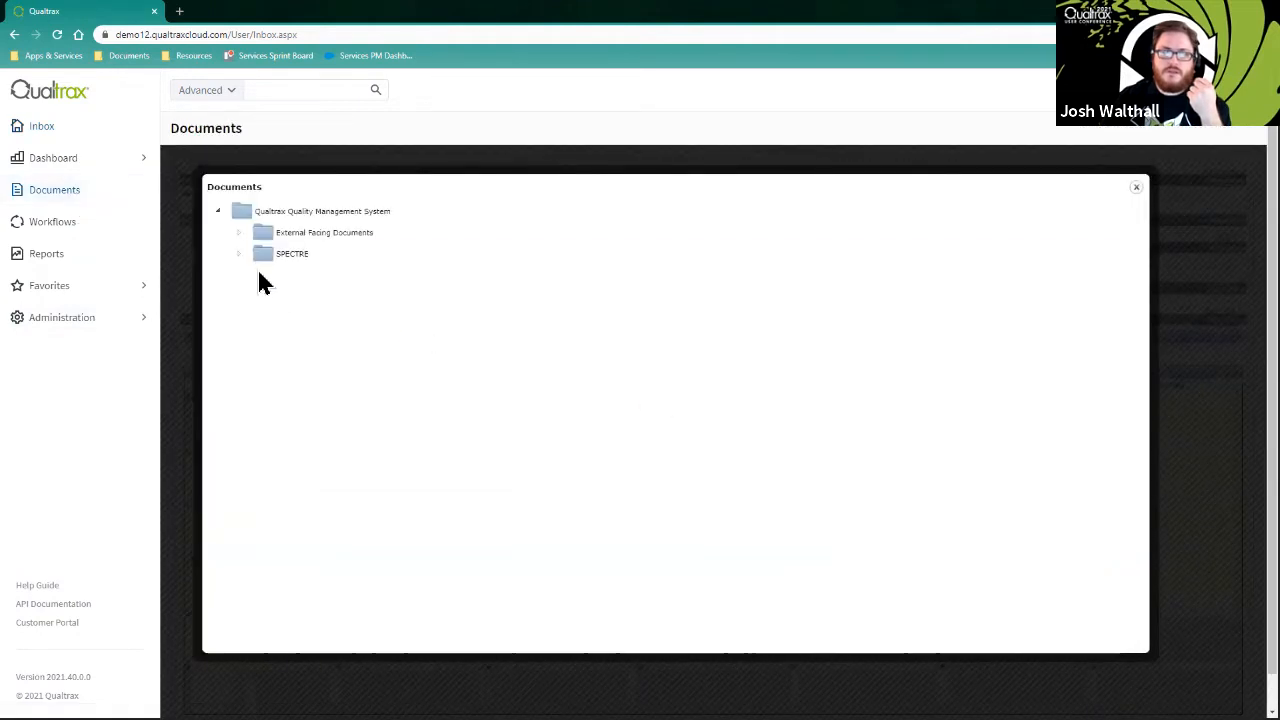
{"action": "left_click", "coordinate": [238, 253]}
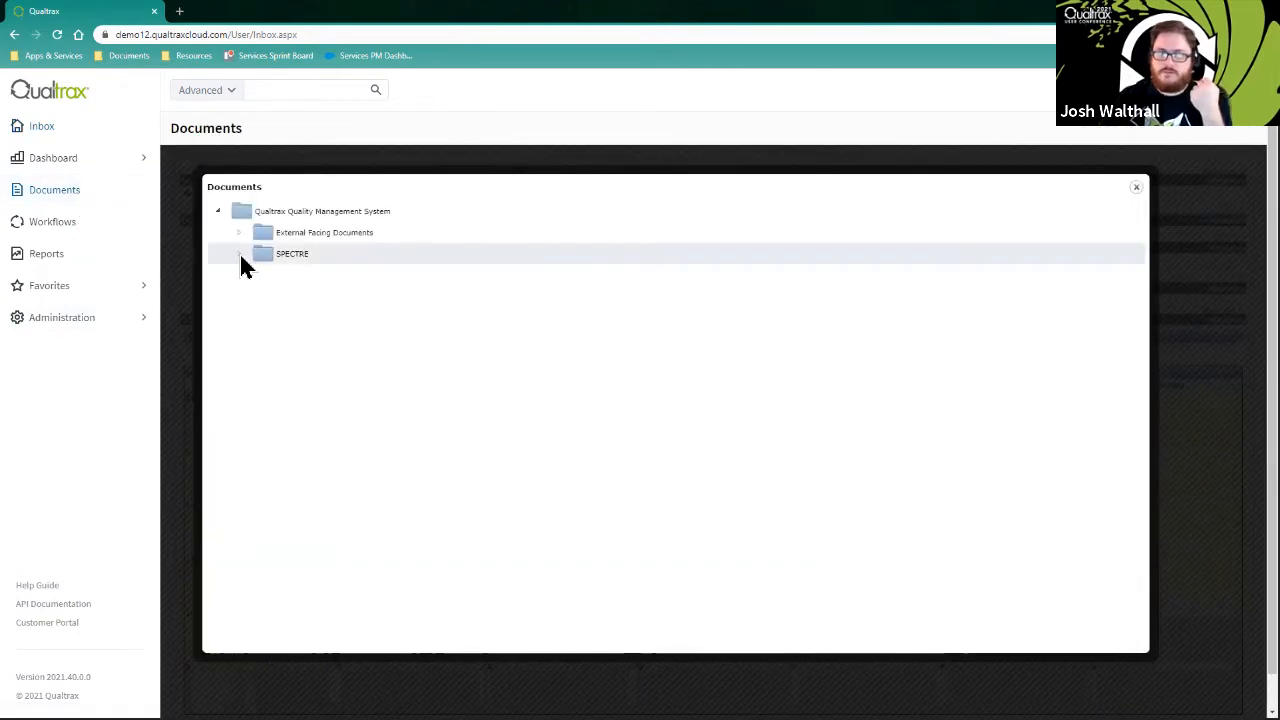
{"action": "left_click", "coordinate": [261, 277]}
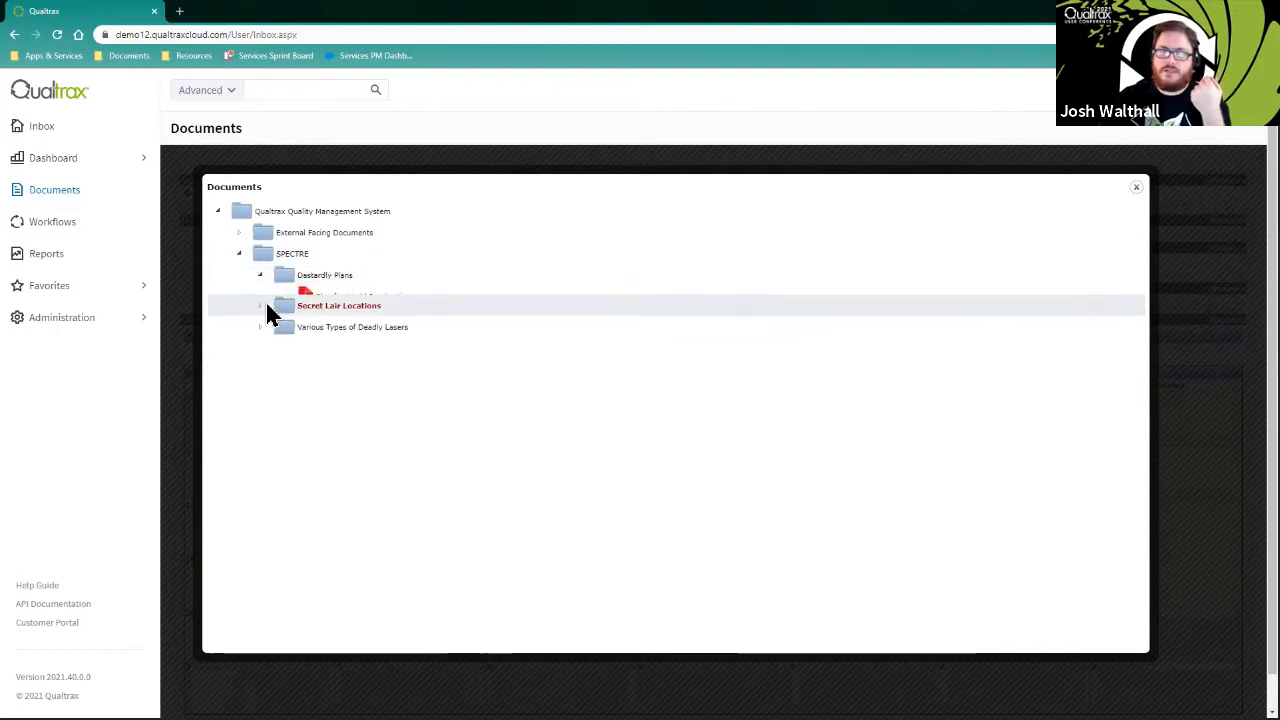
{"action": "left_click", "coordinate": [262, 318]}
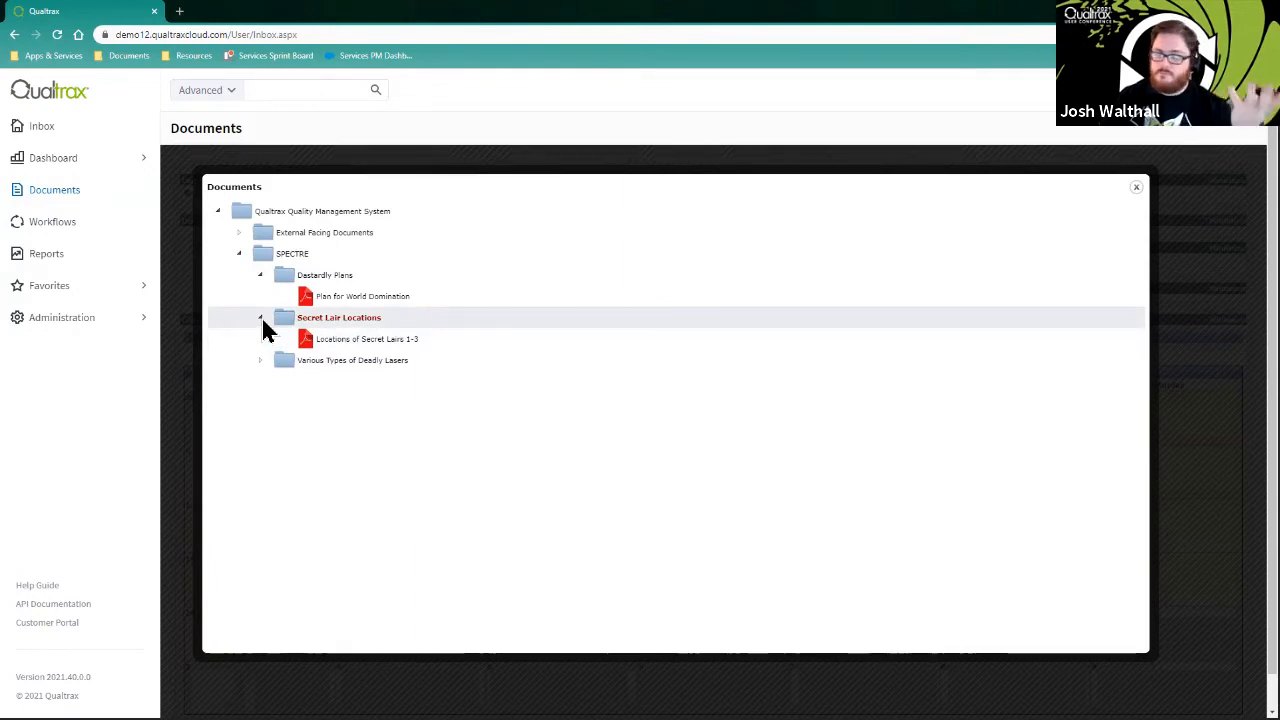
Step: Collapse the SPECTRE folder and its expanded subfolders, and close the document tree
{"action": "left_click", "coordinate": [261, 319]}
{"action": "left_click", "coordinate": [261, 276]}
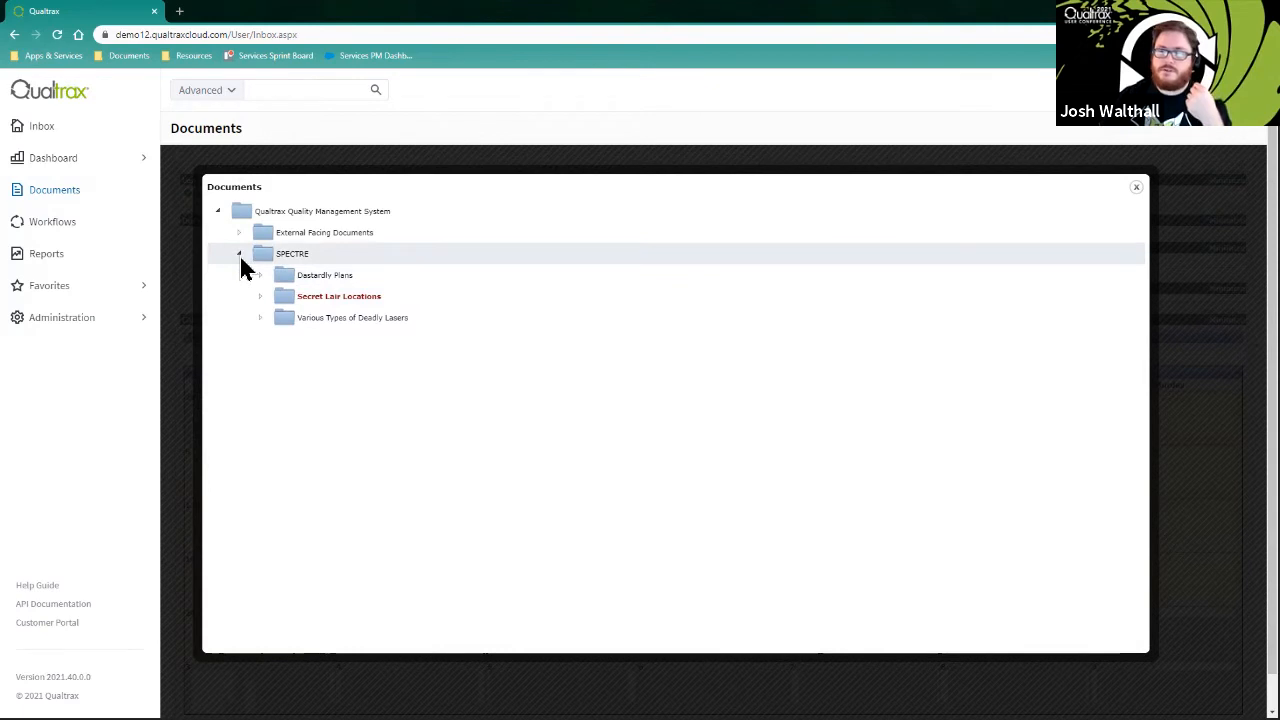
{"action": "left_click", "coordinate": [239, 254]}
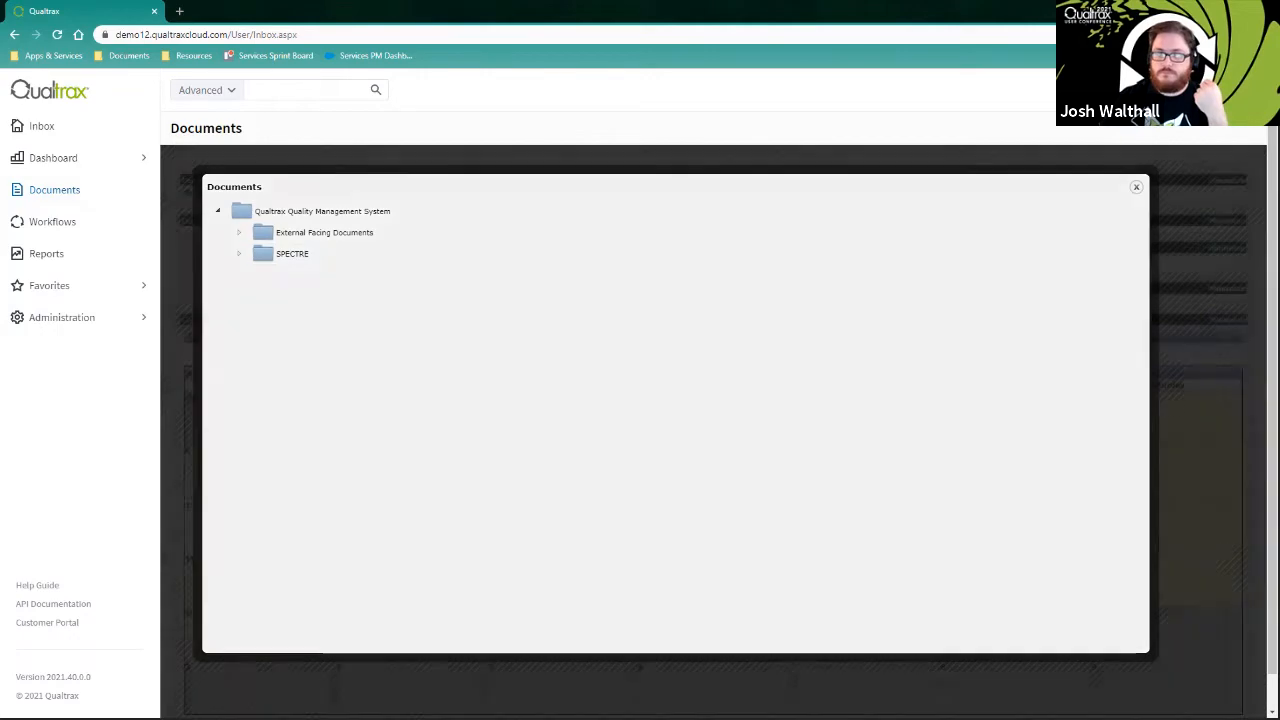
{"action": "left_click", "coordinate": [1193, 238]}
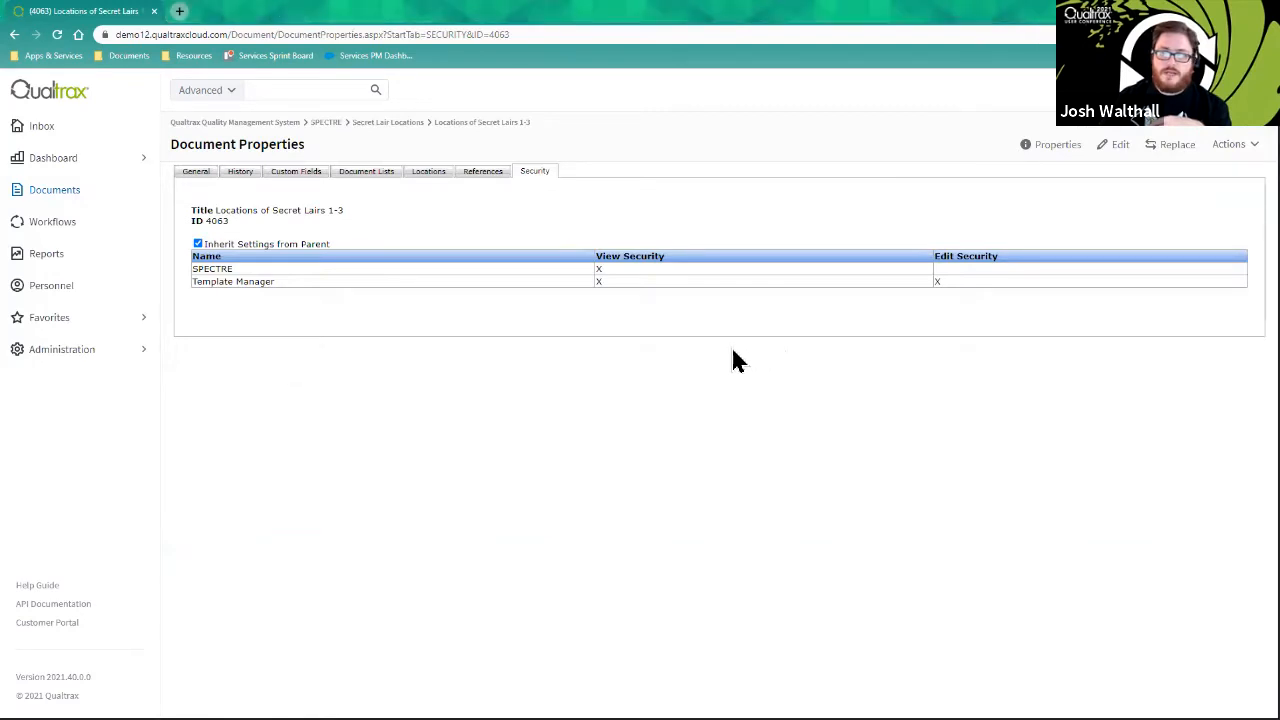
Step: Back in the administrator session, open the Giant Space Laser workflow definition from workflow administration
{"action": "left_click", "coordinate": [133, 355]}
{"action": "scroll", "coordinate": [100, 410], "scroll_direction": "down", "scroll_amount": 3}
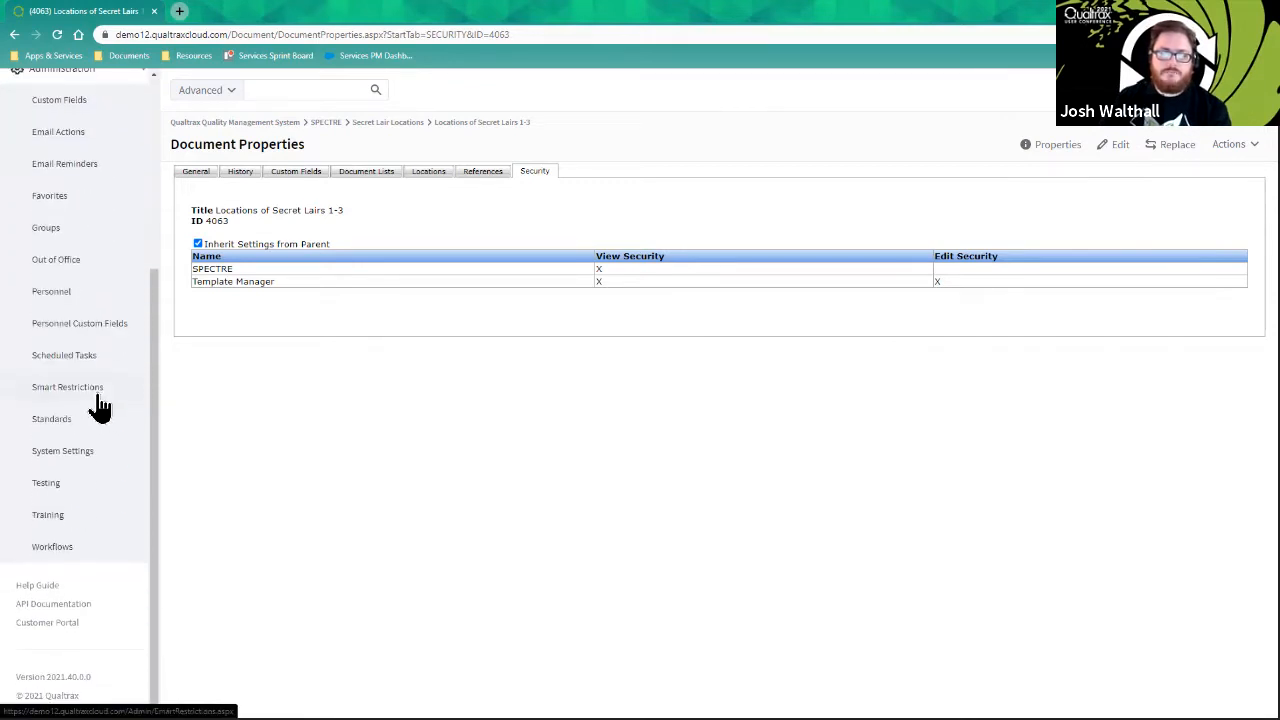
{"action": "left_click", "coordinate": [52, 547]}
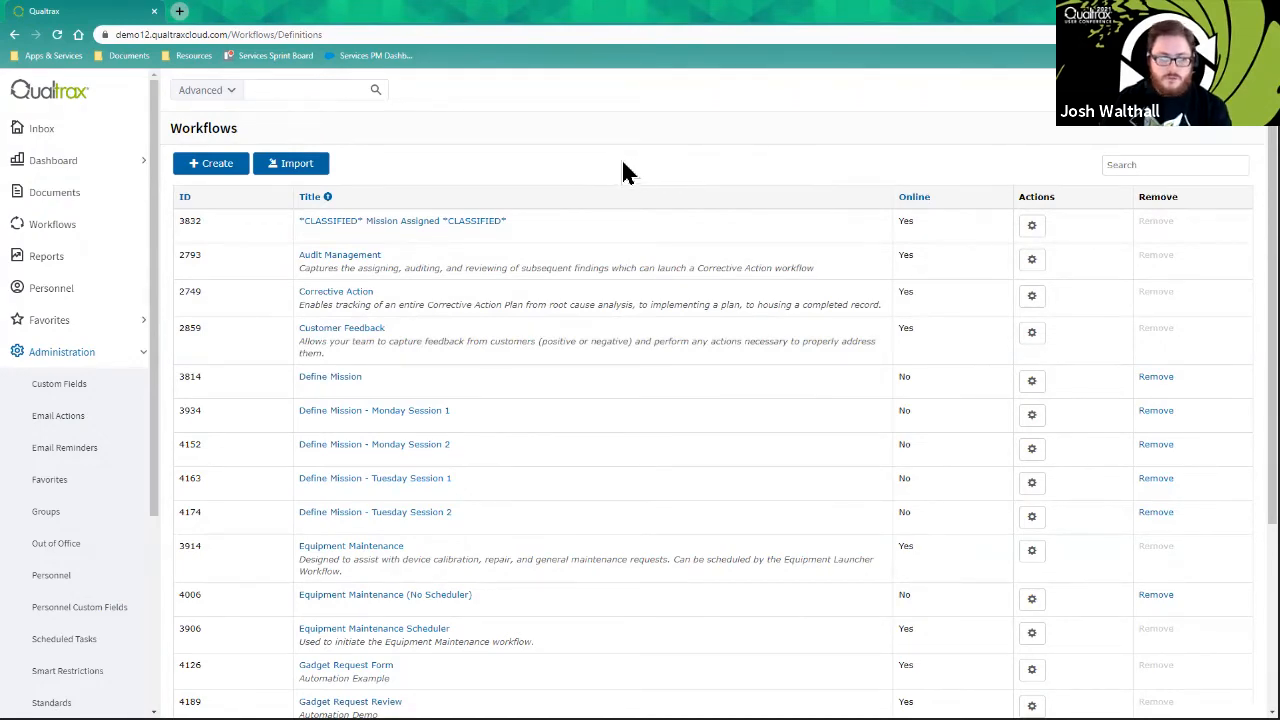
{"action": "scroll", "coordinate": [660, 190], "scroll_direction": "down", "scroll_amount": 3}
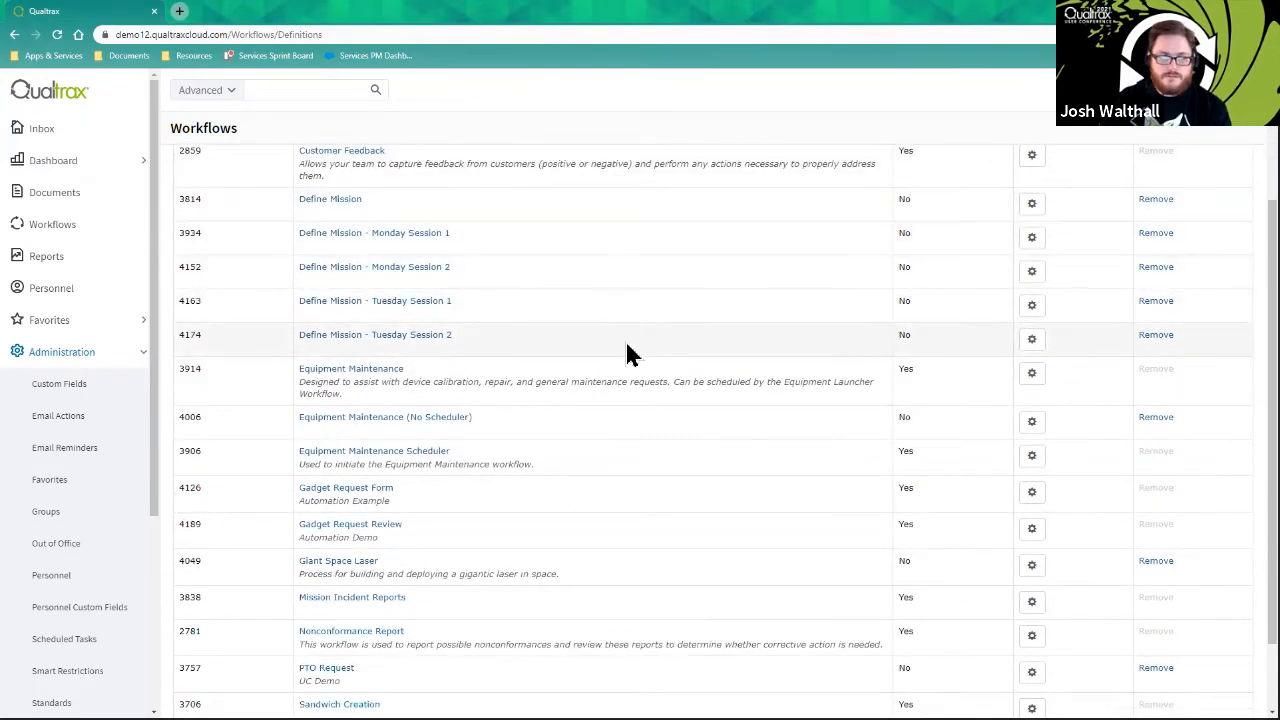
{"action": "scroll", "coordinate": [552, 412], "scroll_direction": "down", "scroll_amount": 2}
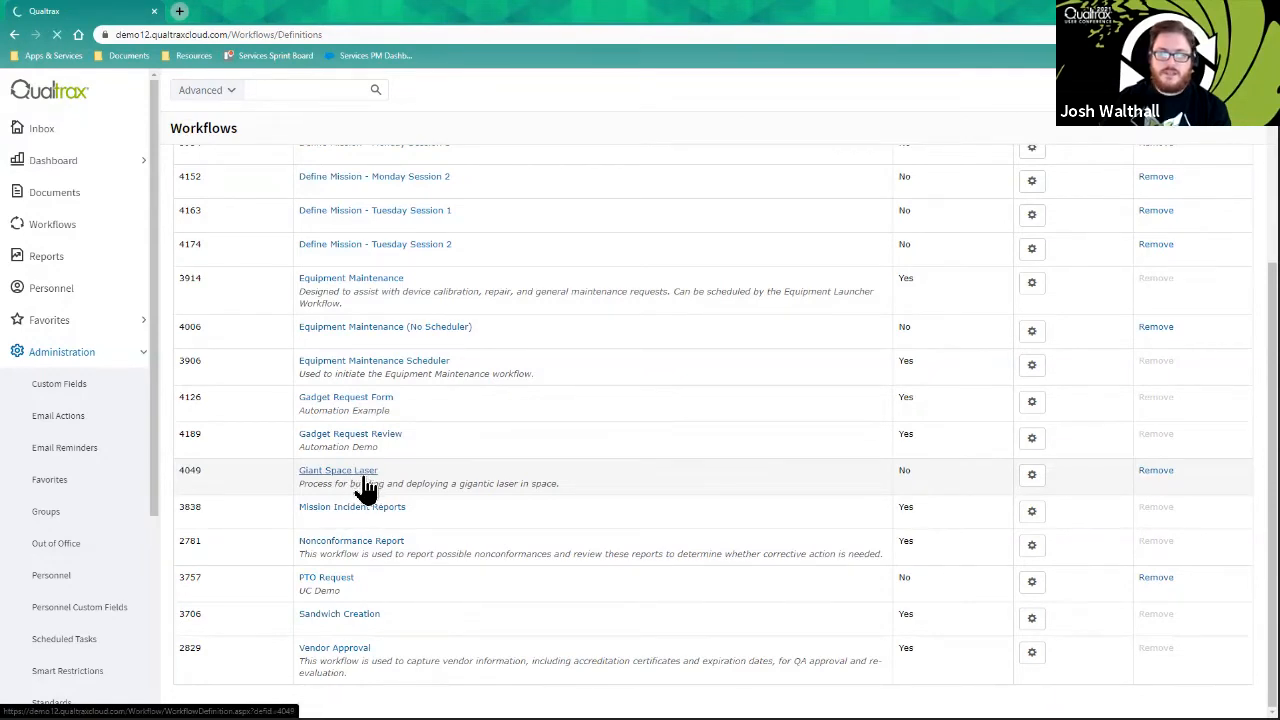
{"action": "left_click", "coordinate": [358, 476]}
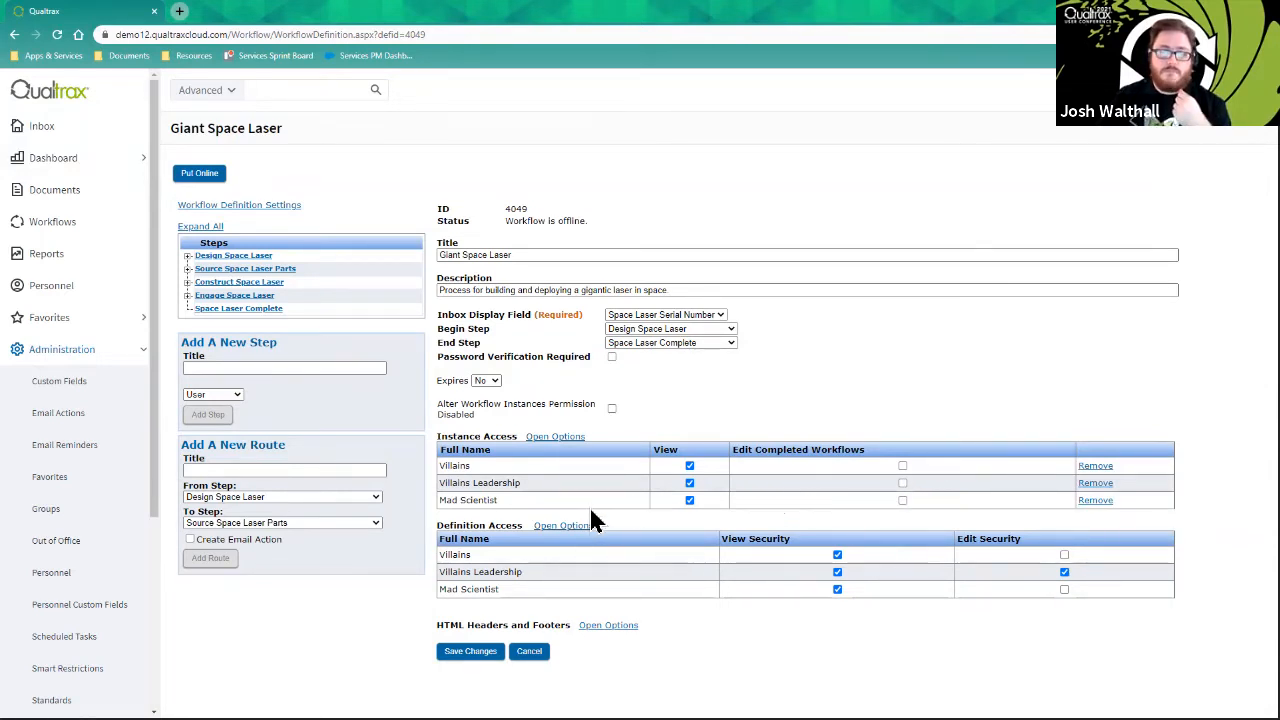
Step: Browse the groups that can be given instance access to the Giant Space Laser workflow, and close the options
{"action": "left_click", "coordinate": [553, 438]}
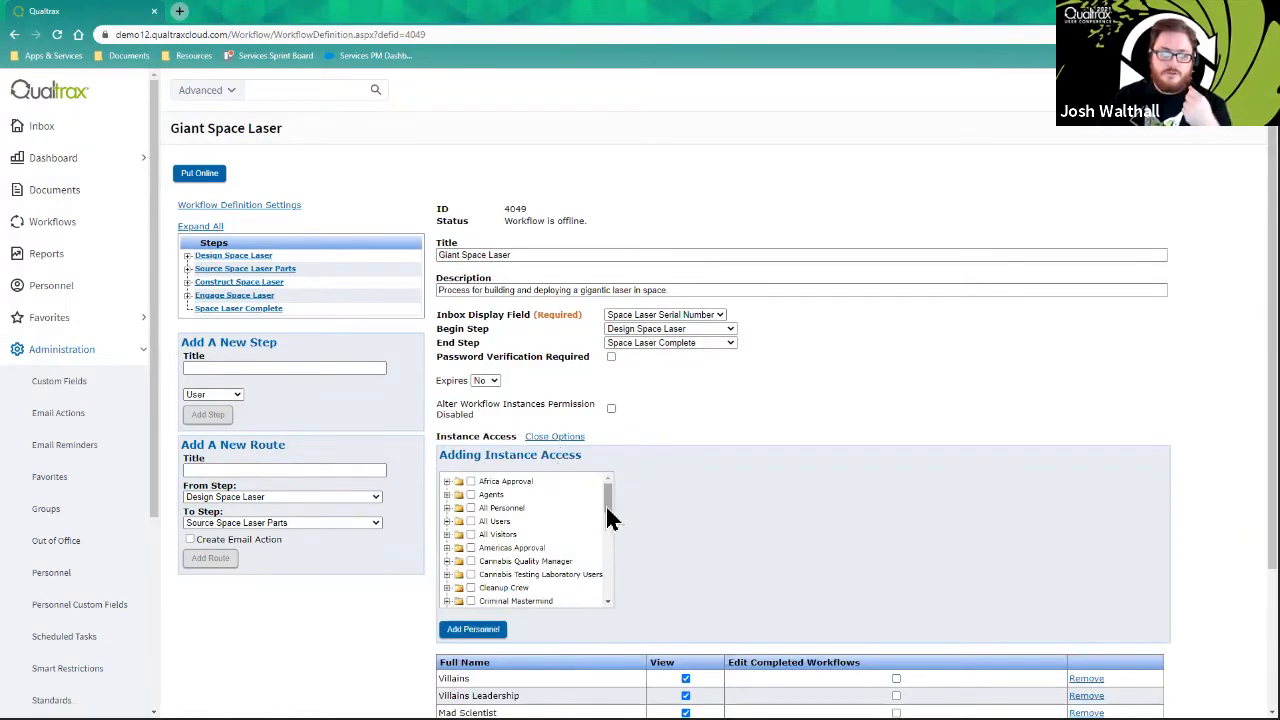
{"action": "left_click_drag", "start_coordinate": [608, 512], "coordinate": [608, 582]}
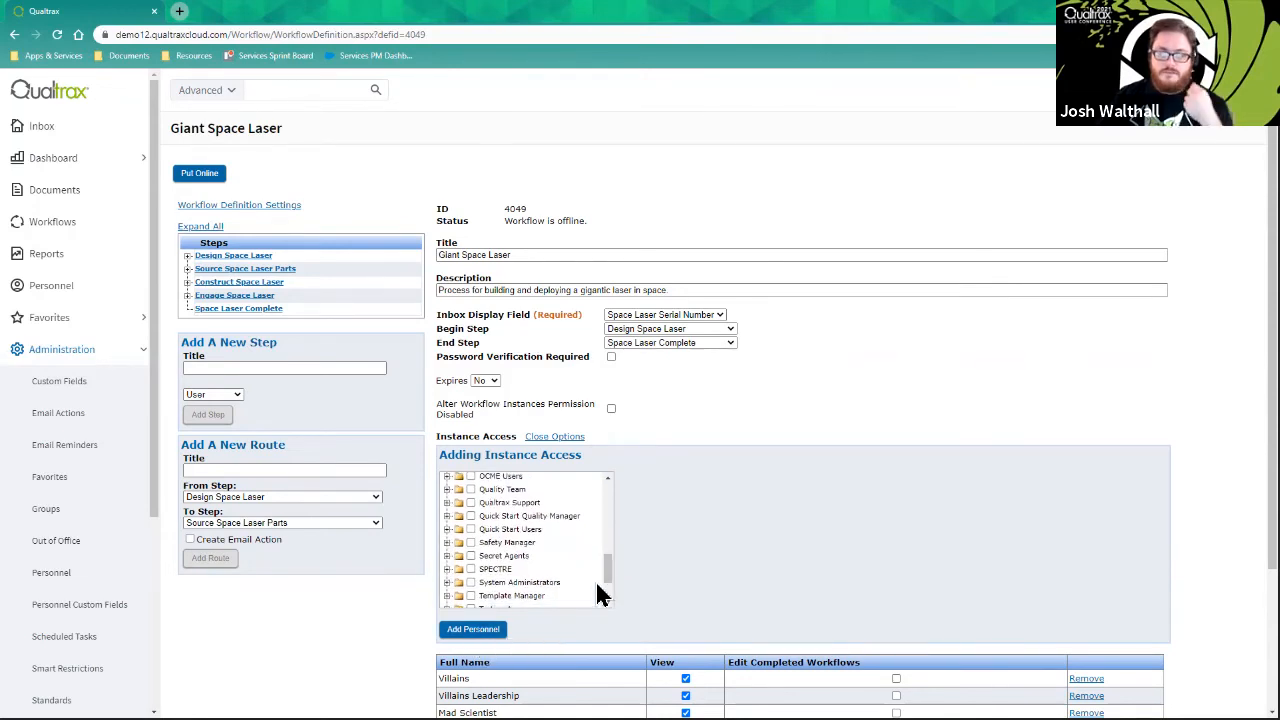
{"action": "left_click", "coordinate": [556, 437]}
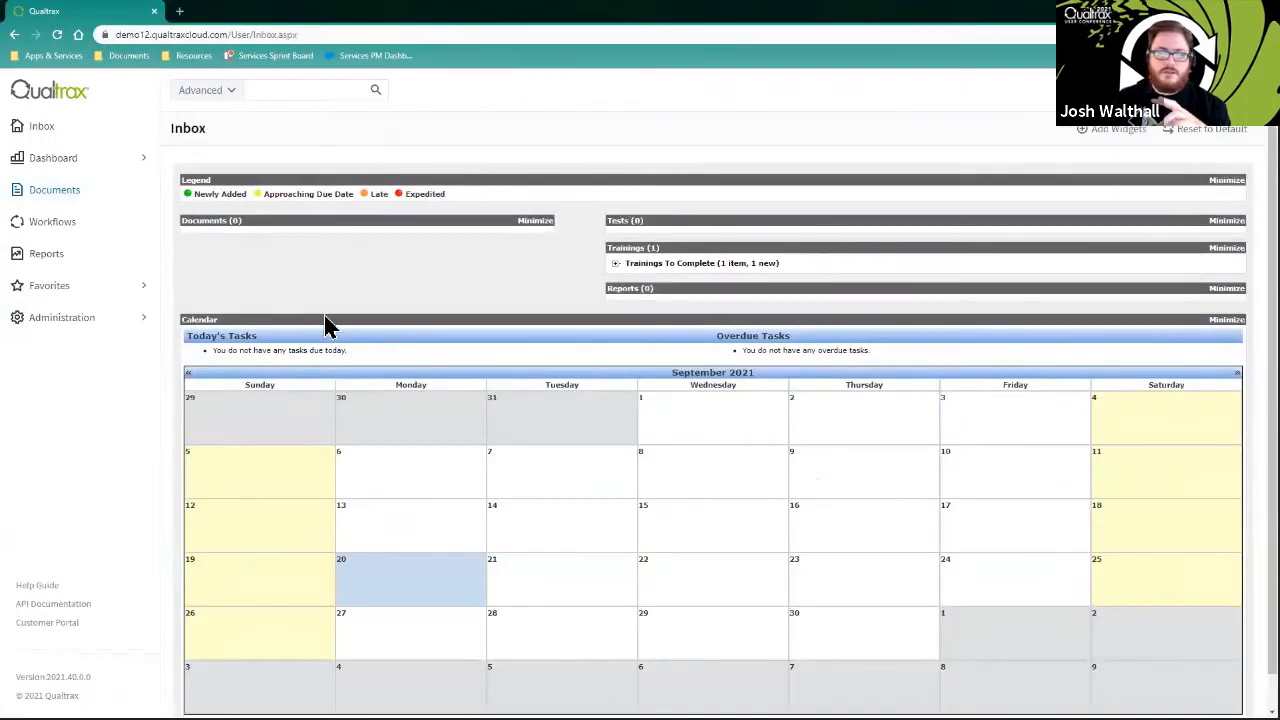
Step: Try to open workflow administration in the other user's session, and log out of it
{"action": "left_click", "coordinate": [50, 330]}
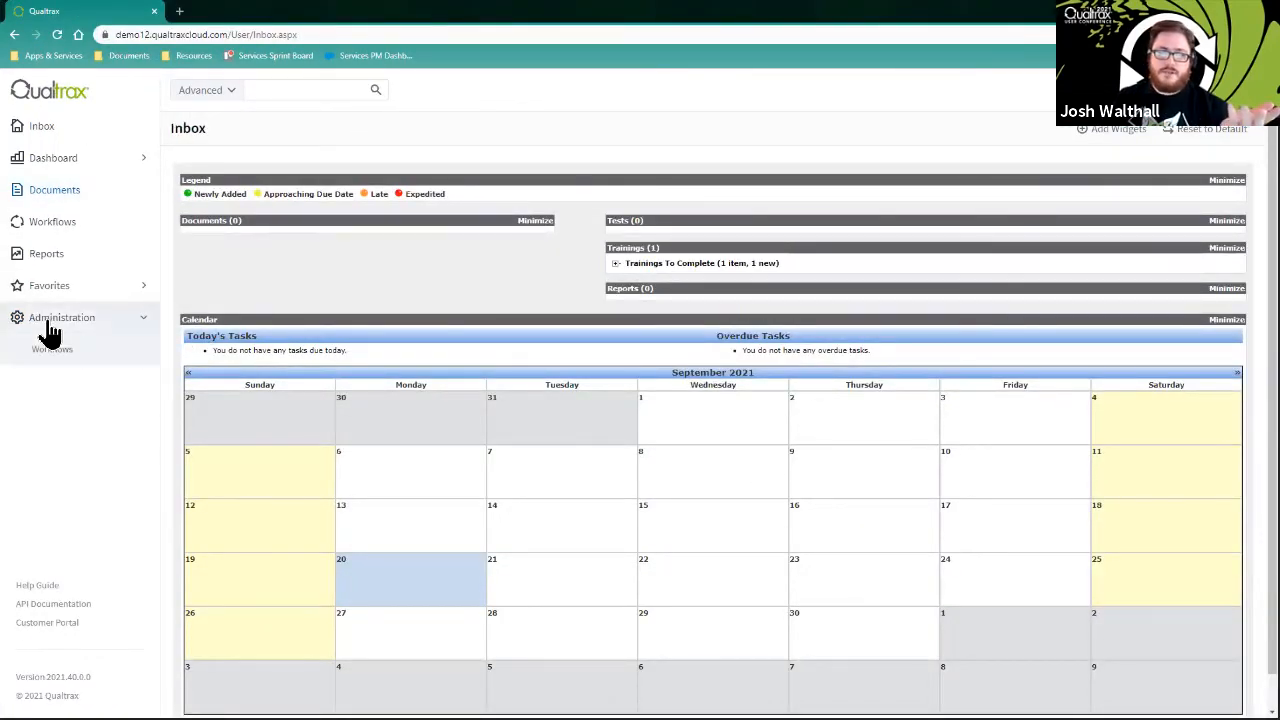
{"action": "left_click", "coordinate": [105, 360]}
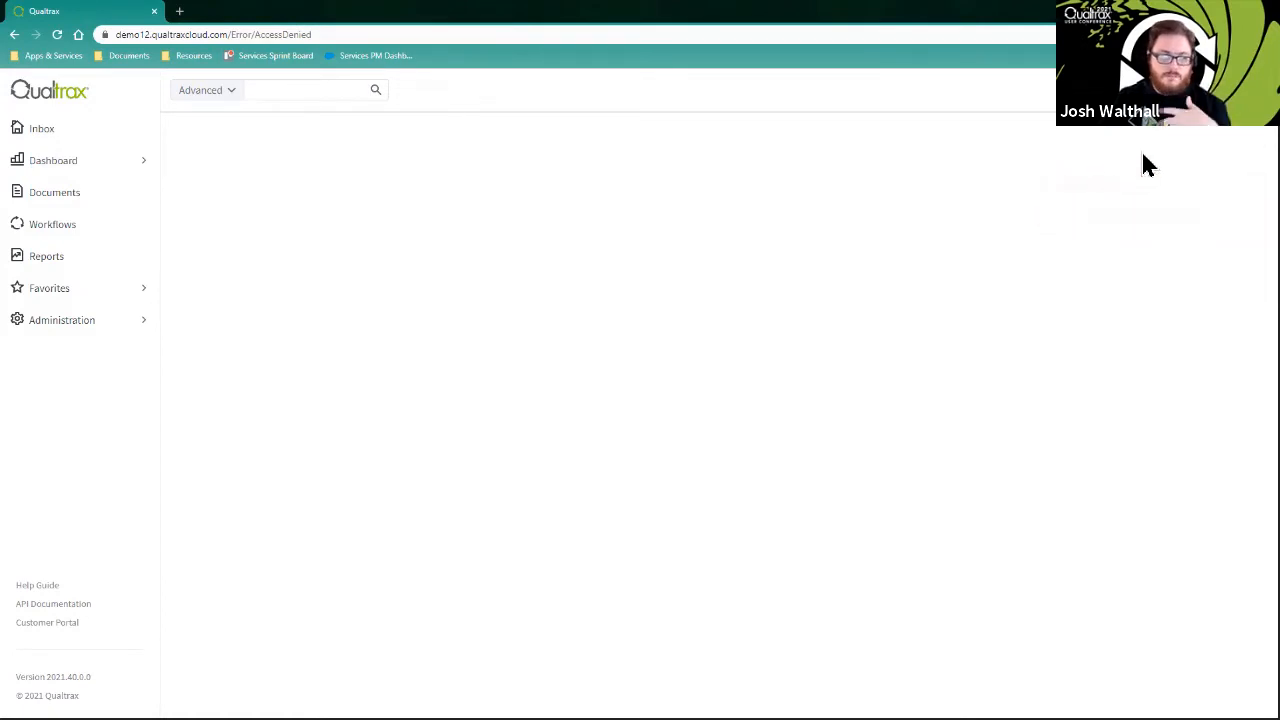
{"action": "left_click", "coordinate": [1226, 95]}
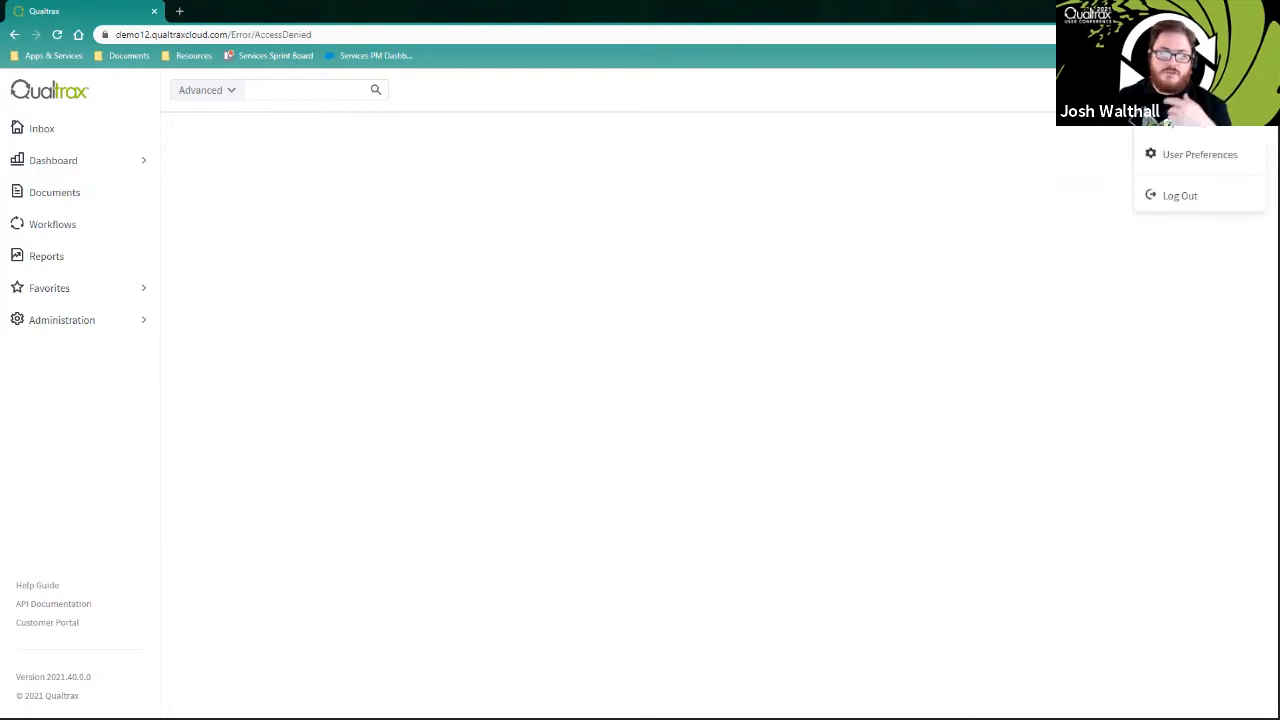
{"action": "left_click", "coordinate": [1188, 200]}
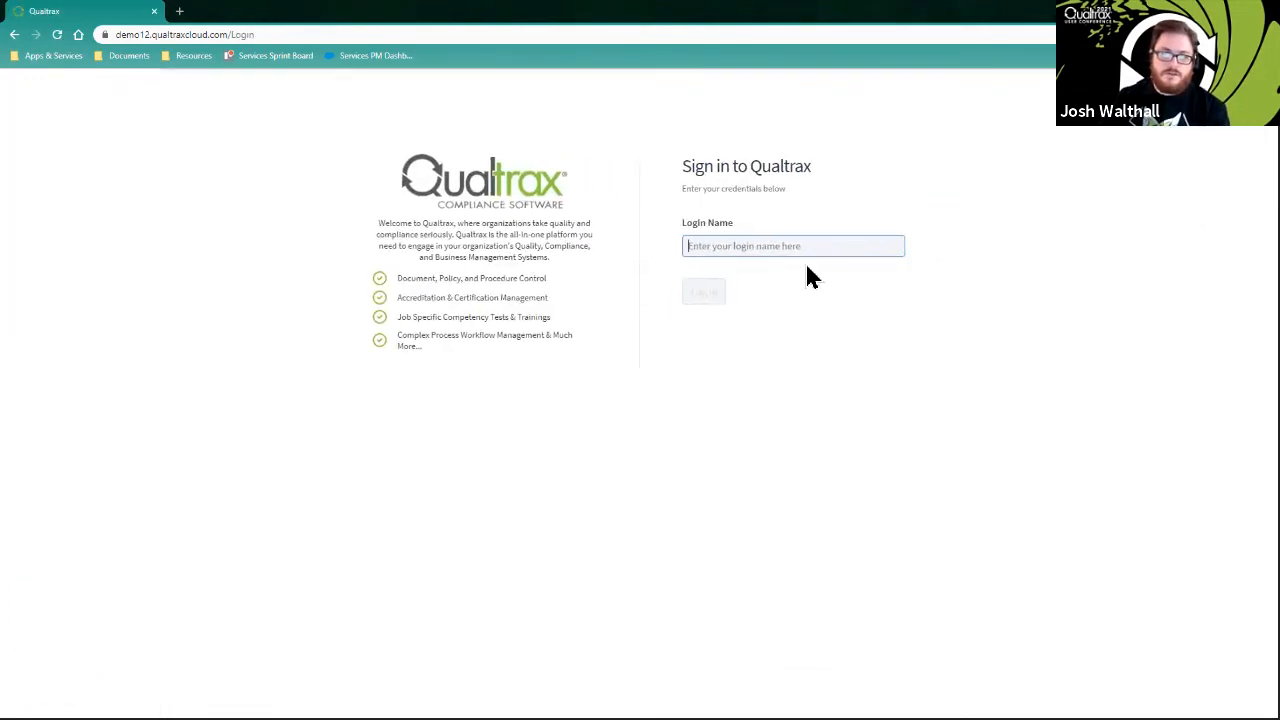
Step: Sign back in by entering the user's login name and account password
{"action": "type", "text": "bilbo"}
{"action": "key", "text": "Return"}
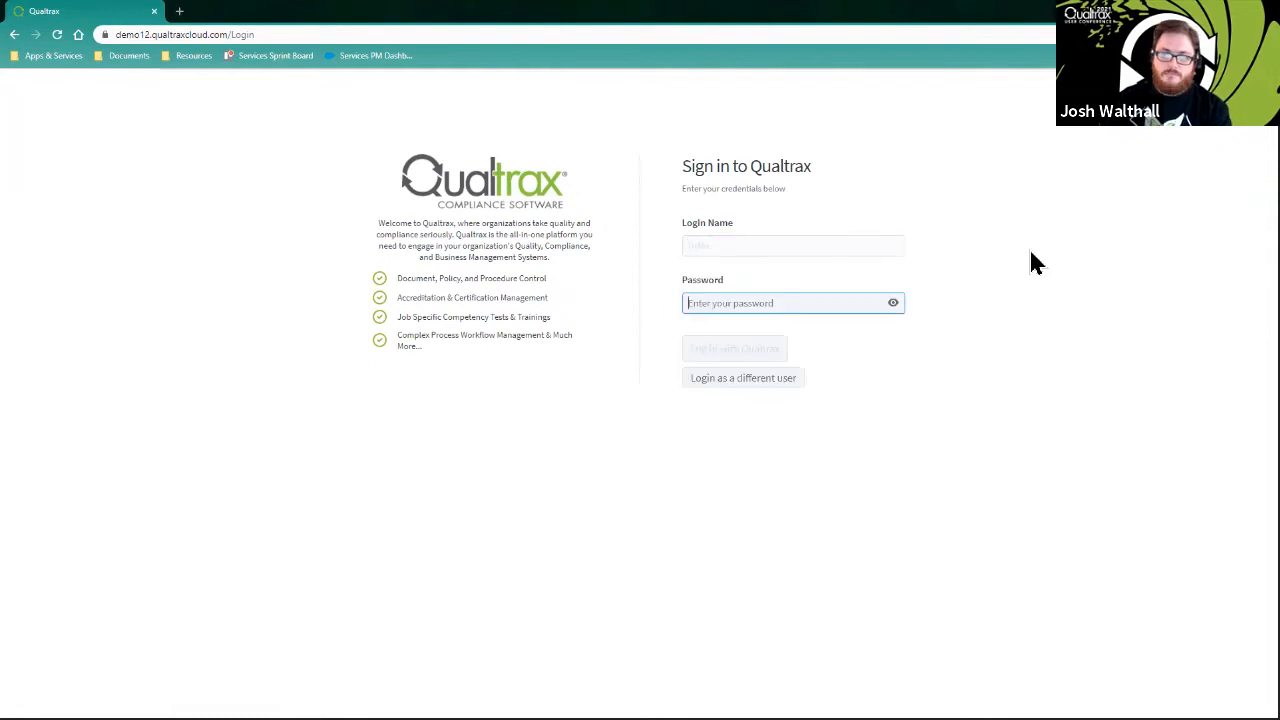
{"action": "type", "text": "•••••••"}
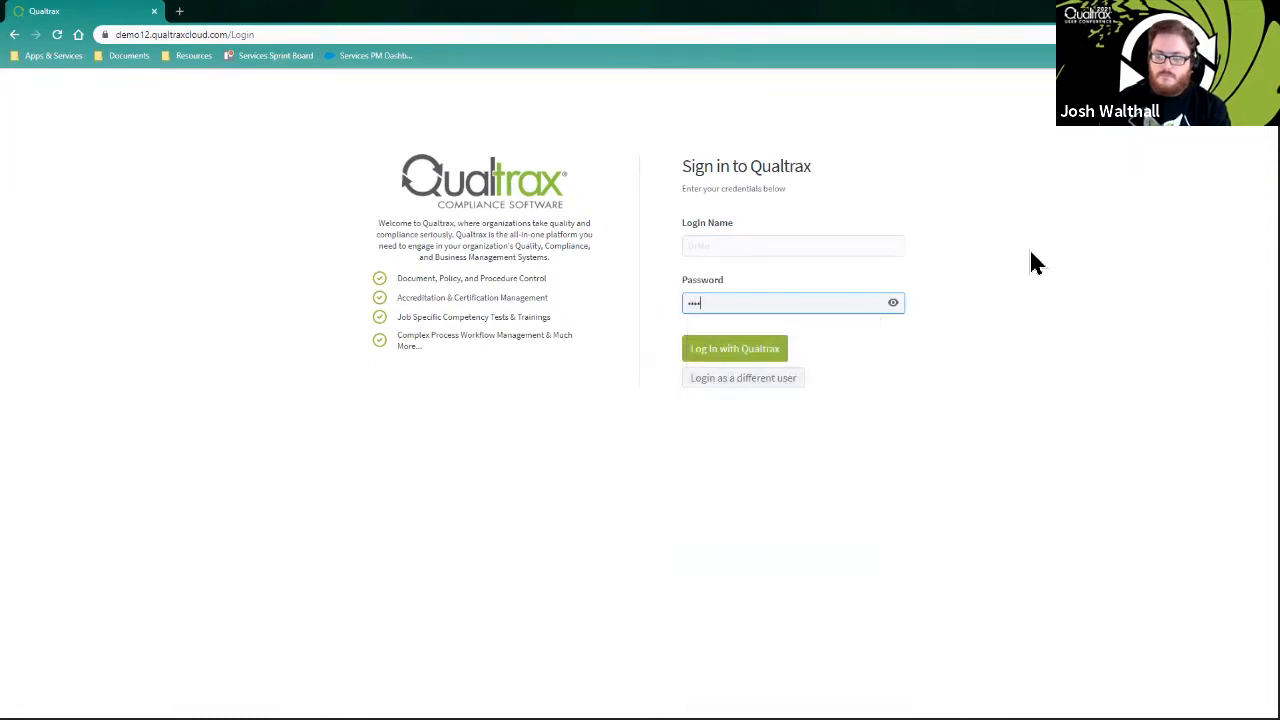
{"action": "key", "text": "Return"}
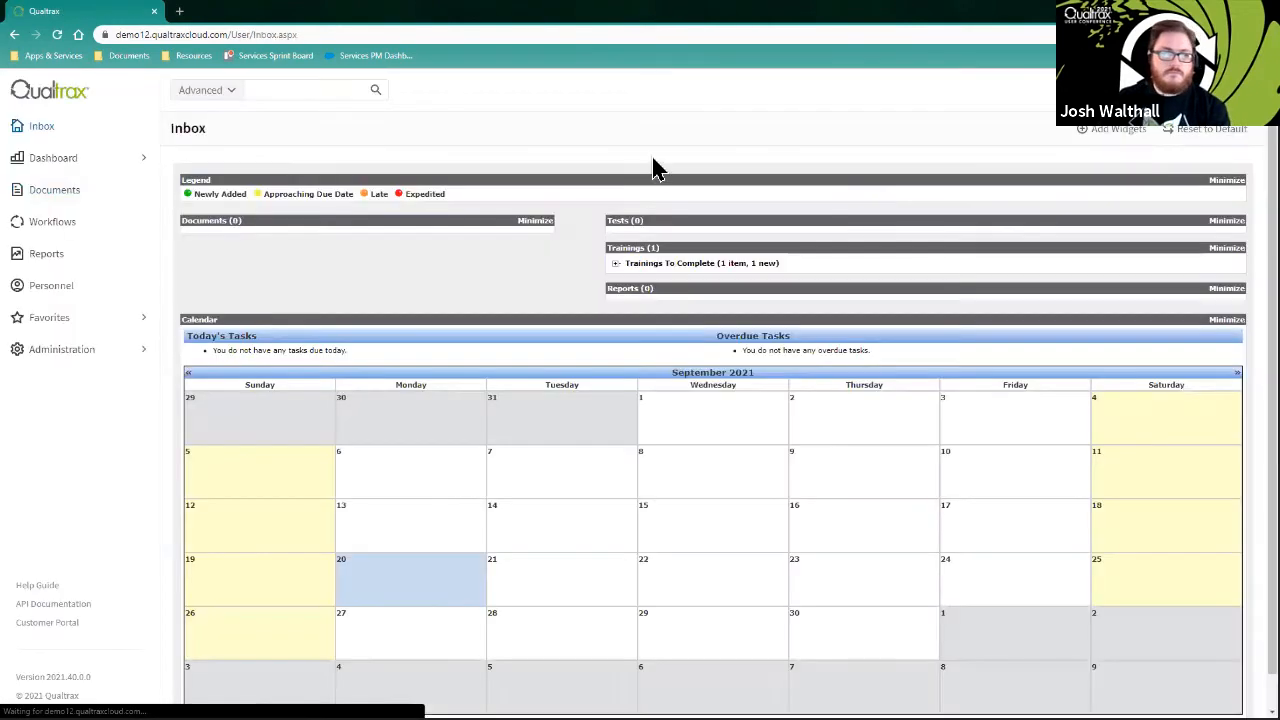
Step: Open the Giant Space Laser workflow definition as this user, examine its Design Space Laser step, and return to the definition settings
{"action": "left_click", "coordinate": [140, 352]}
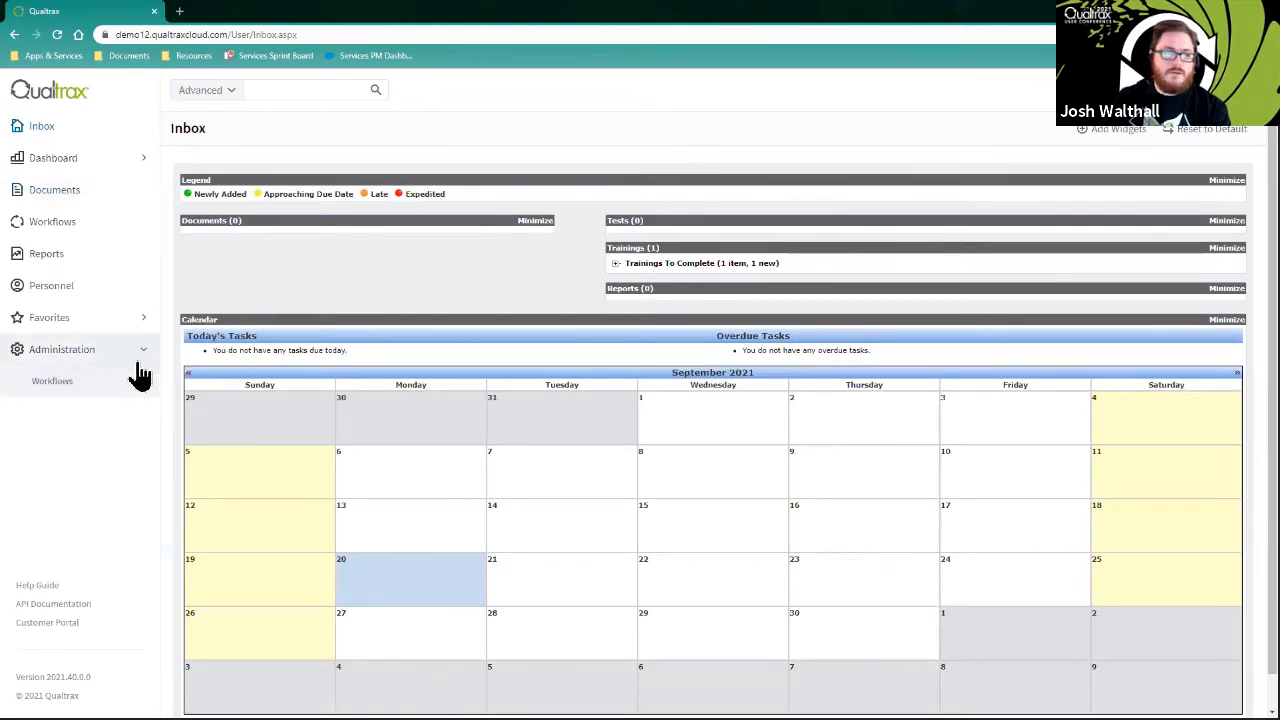
{"action": "left_click", "coordinate": [95, 392]}
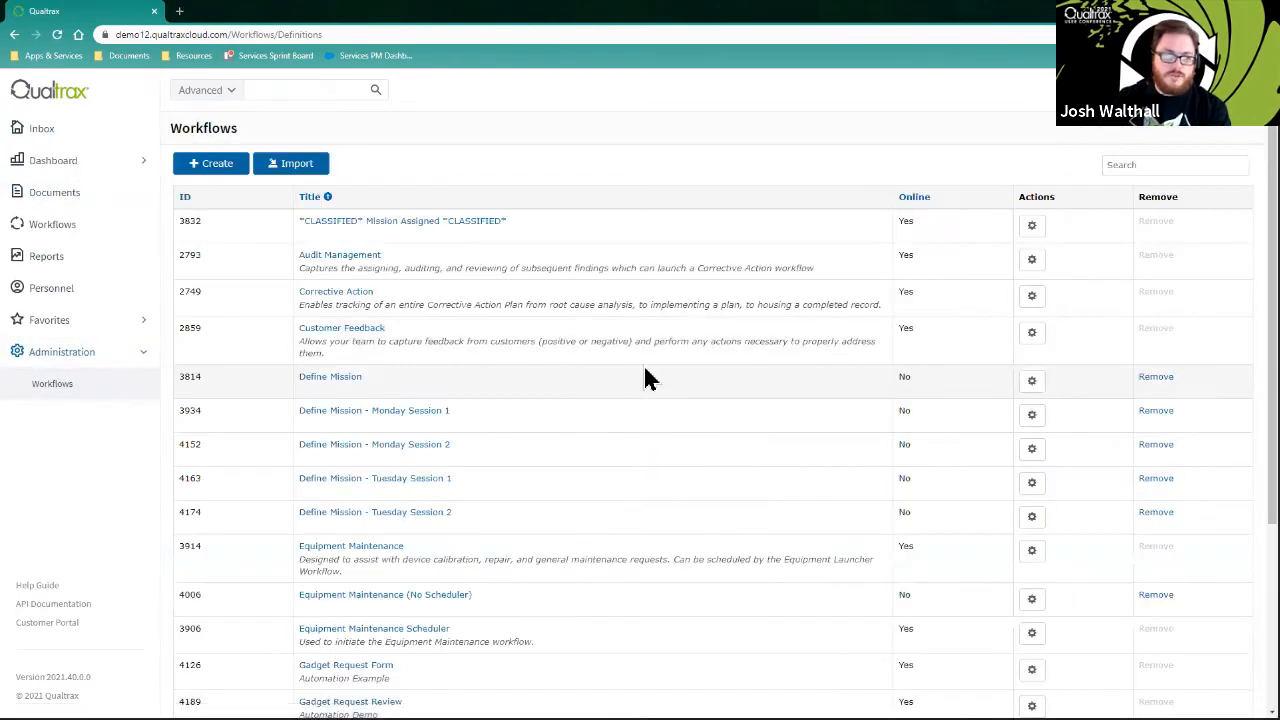
{"action": "scroll", "coordinate": [643, 374], "scroll_direction": "down", "scroll_amount": 3}
{"action": "scroll", "coordinate": [640, 376], "scroll_direction": "down", "scroll_amount": 1}
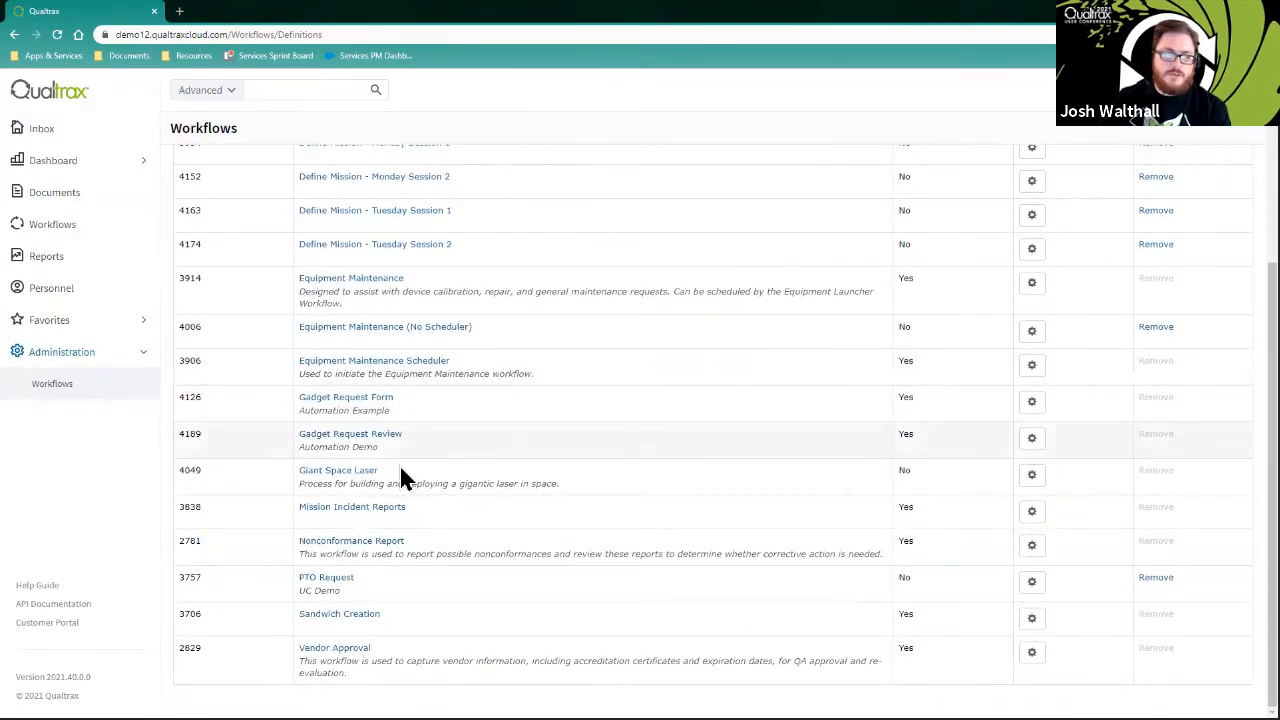
{"action": "left_click", "coordinate": [339, 472]}
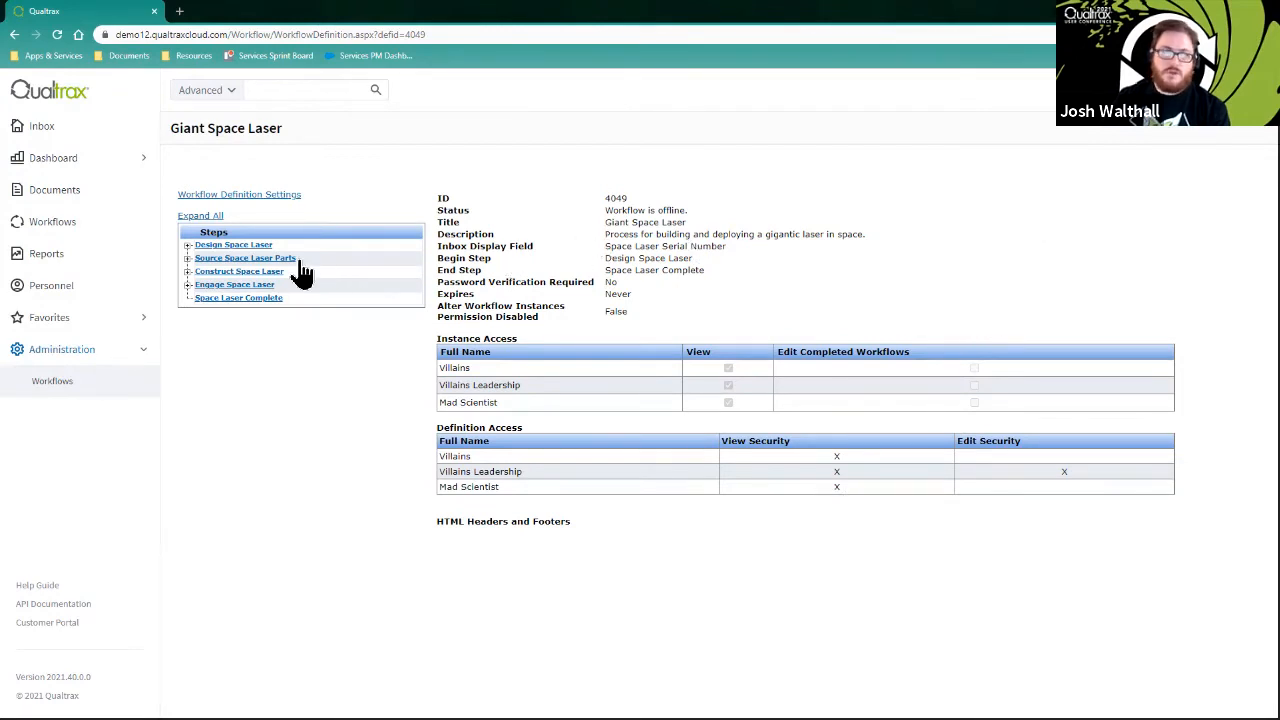
{"action": "left_click", "coordinate": [256, 248]}
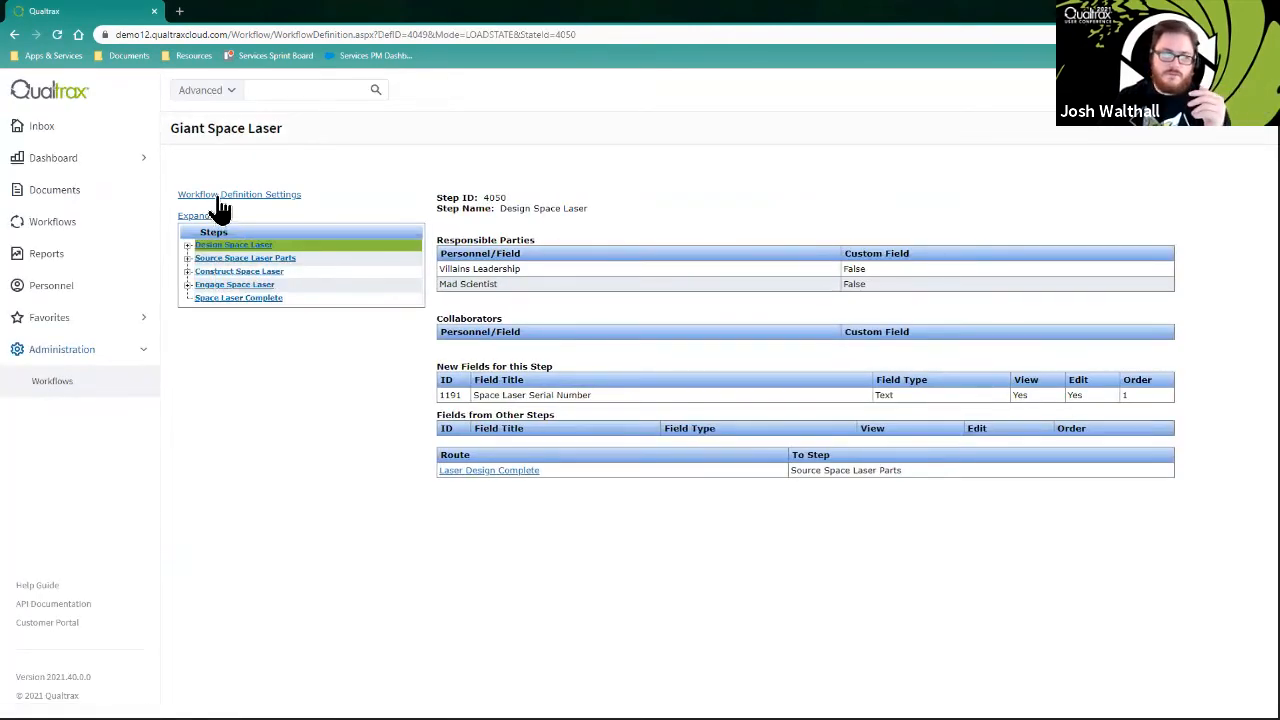
{"action": "left_click", "coordinate": [220, 196]}
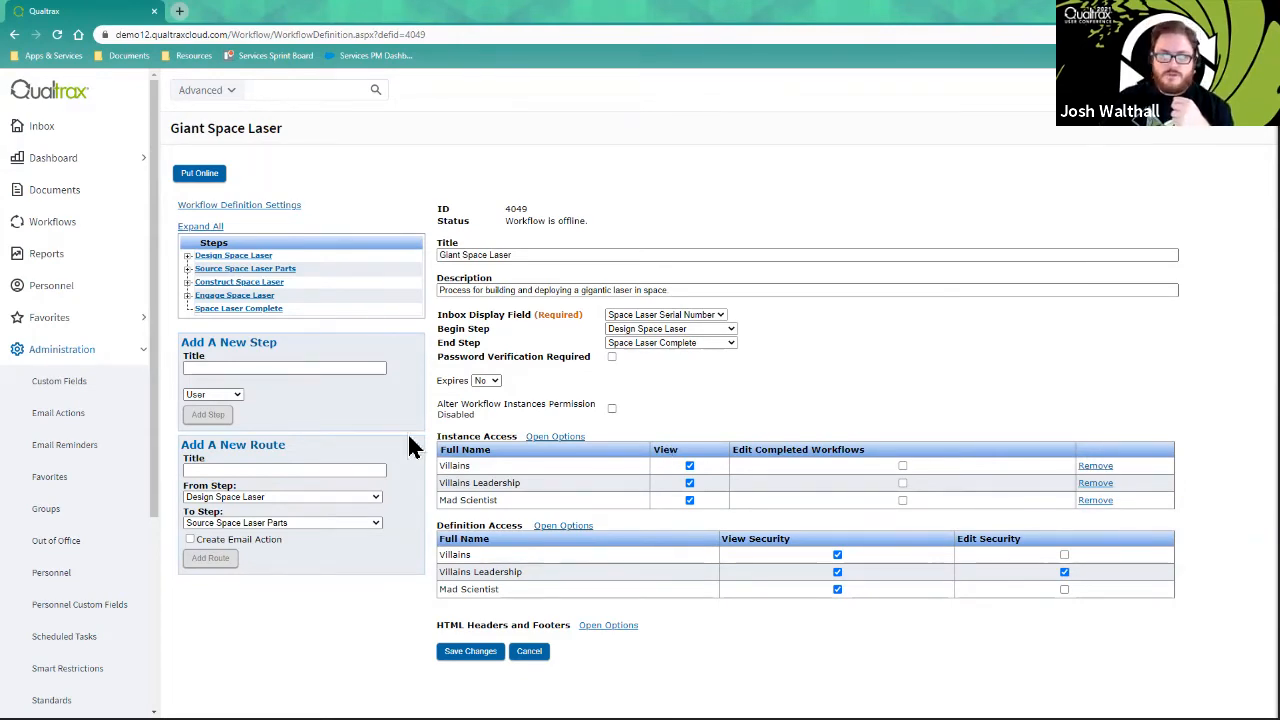
Step: In the administrator session, open the reports page and look through the System, Document, Test and Training report lists
{"action": "left_click", "coordinate": [50, 258]}
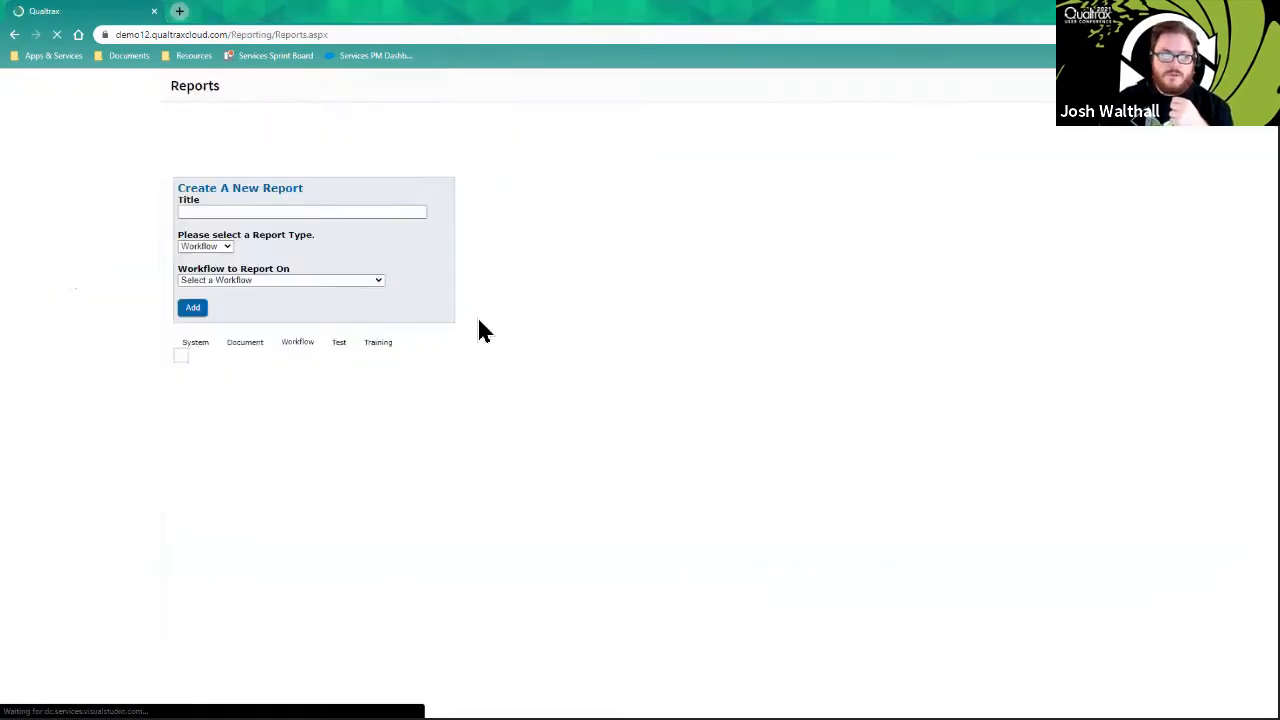
{"action": "left_click", "coordinate": [195, 343]}
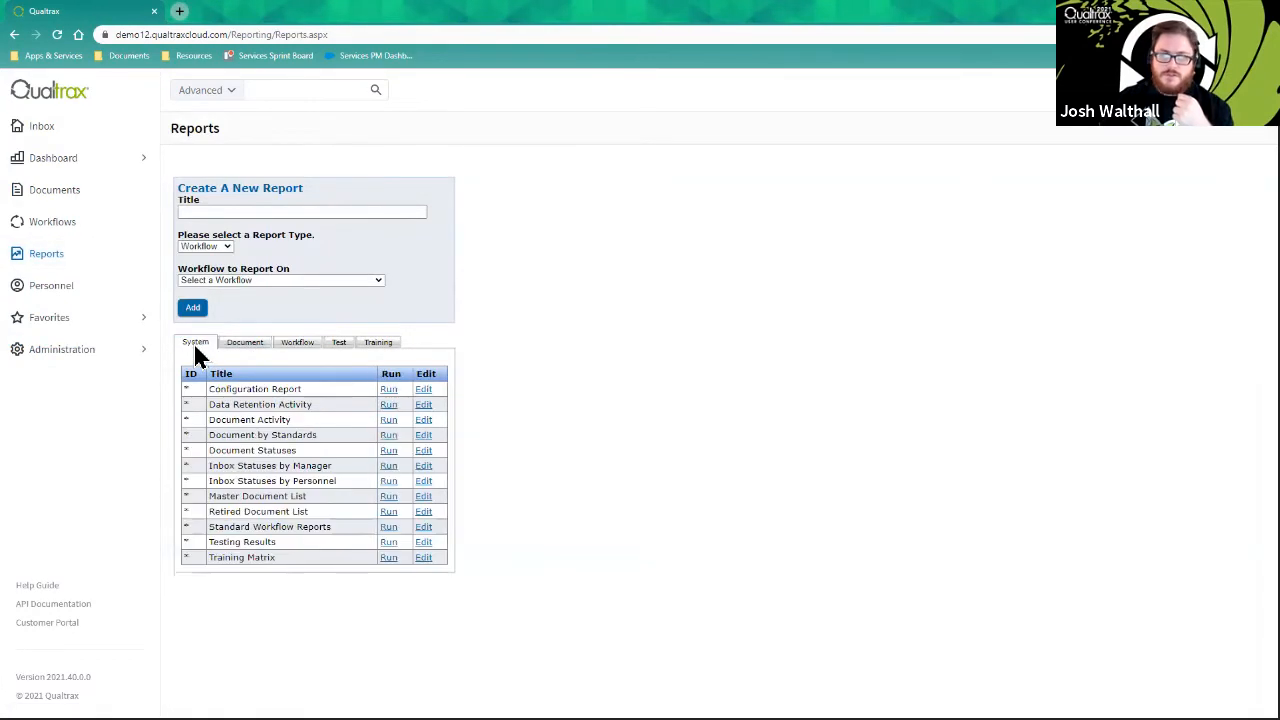
{"action": "left_click", "coordinate": [251, 346]}
{"action": "left_click", "coordinate": [343, 346]}
{"action": "left_click", "coordinate": [391, 346]}
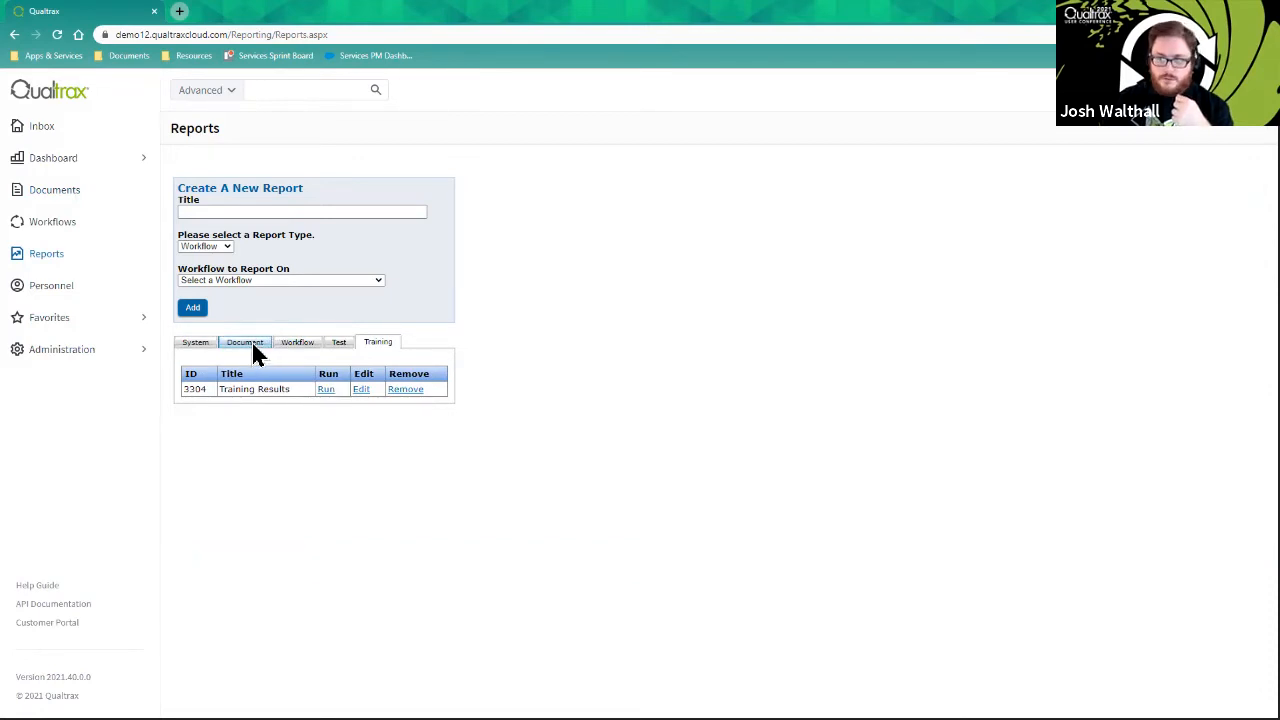
Step: Look through the Test, Workflow, Document and System report lists again
{"action": "left_click", "coordinate": [338, 344]}
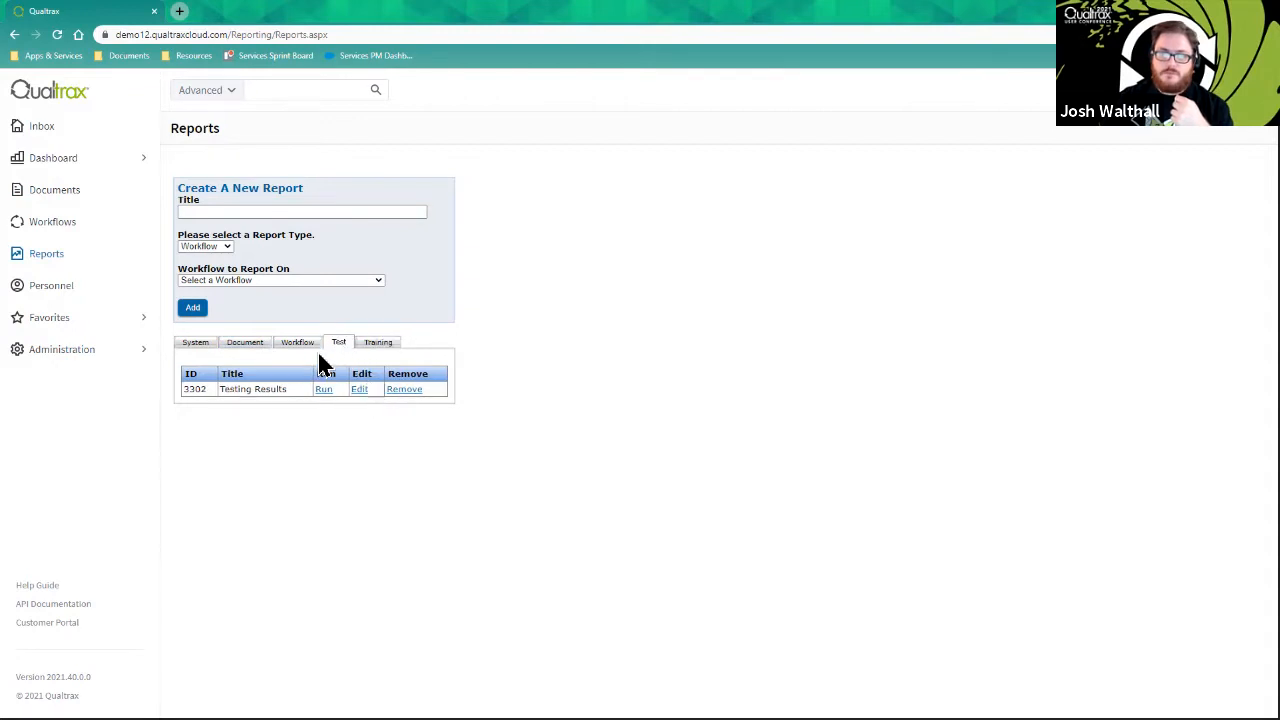
{"action": "left_click", "coordinate": [305, 348]}
{"action": "left_click", "coordinate": [251, 349]}
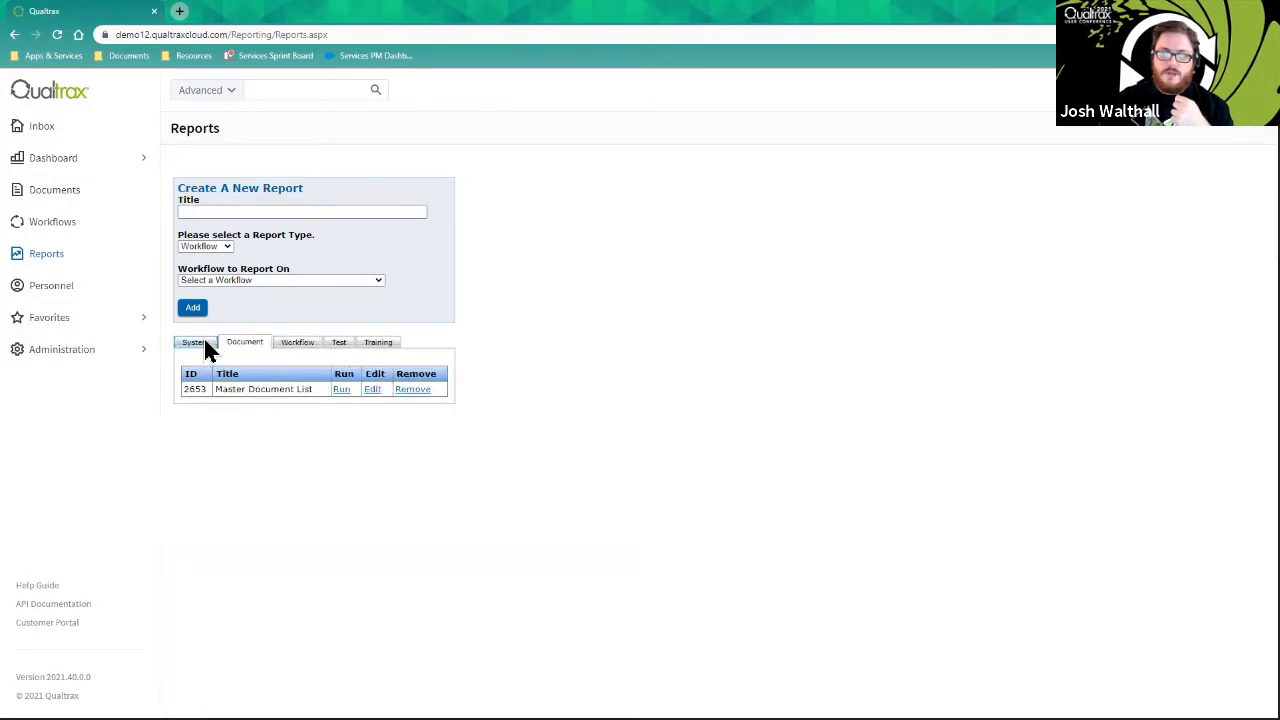
{"action": "left_click", "coordinate": [197, 344]}
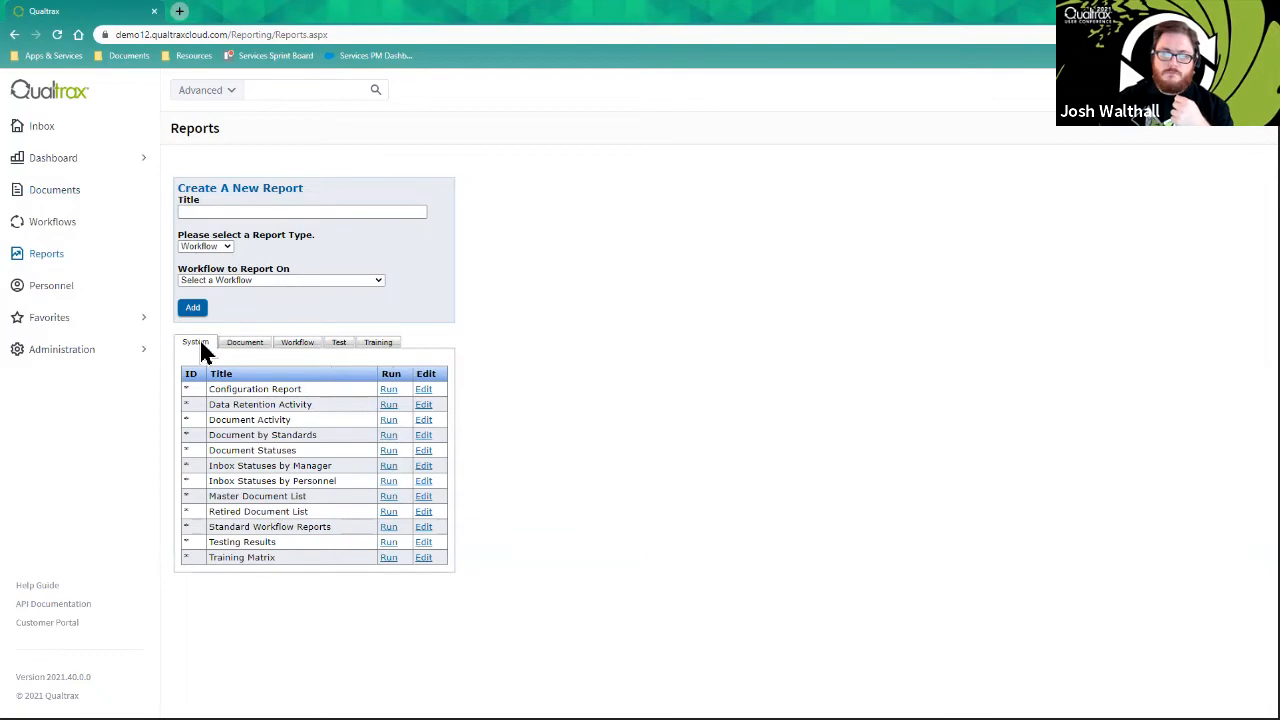
{"action": "left_click", "coordinate": [334, 346]}
Step: Review the security of the Giant Space Laser Progress Update workflow report, and open the reports page in the other user's session
{"action": "left_click", "coordinate": [305, 344]}
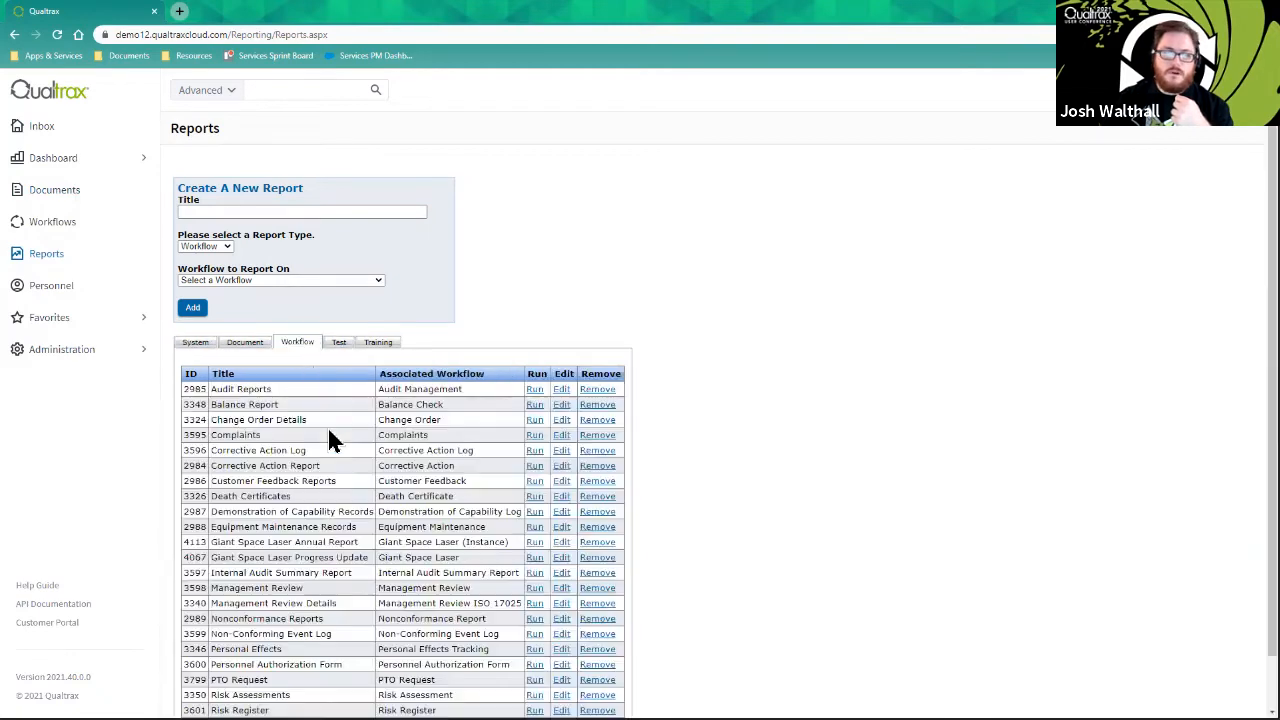
{"action": "scroll", "coordinate": [349, 469], "scroll_direction": "down", "scroll_amount": 1}
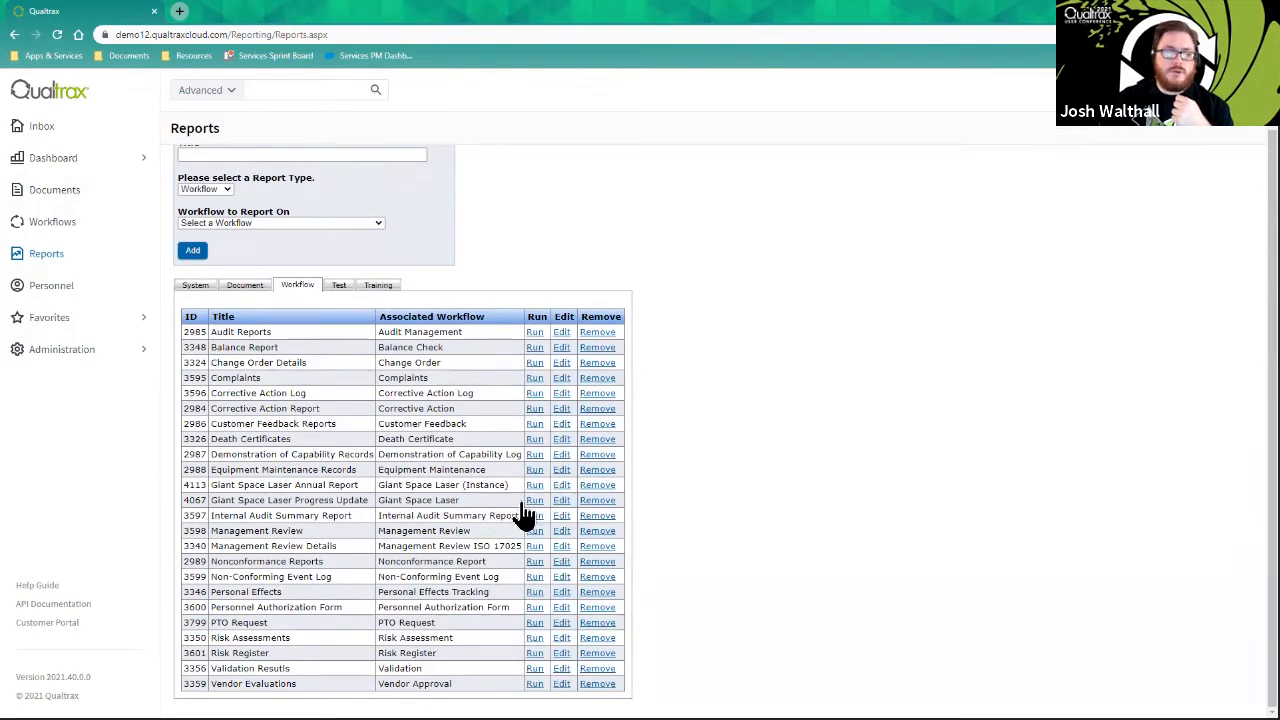
{"action": "left_click", "coordinate": [563, 501]}
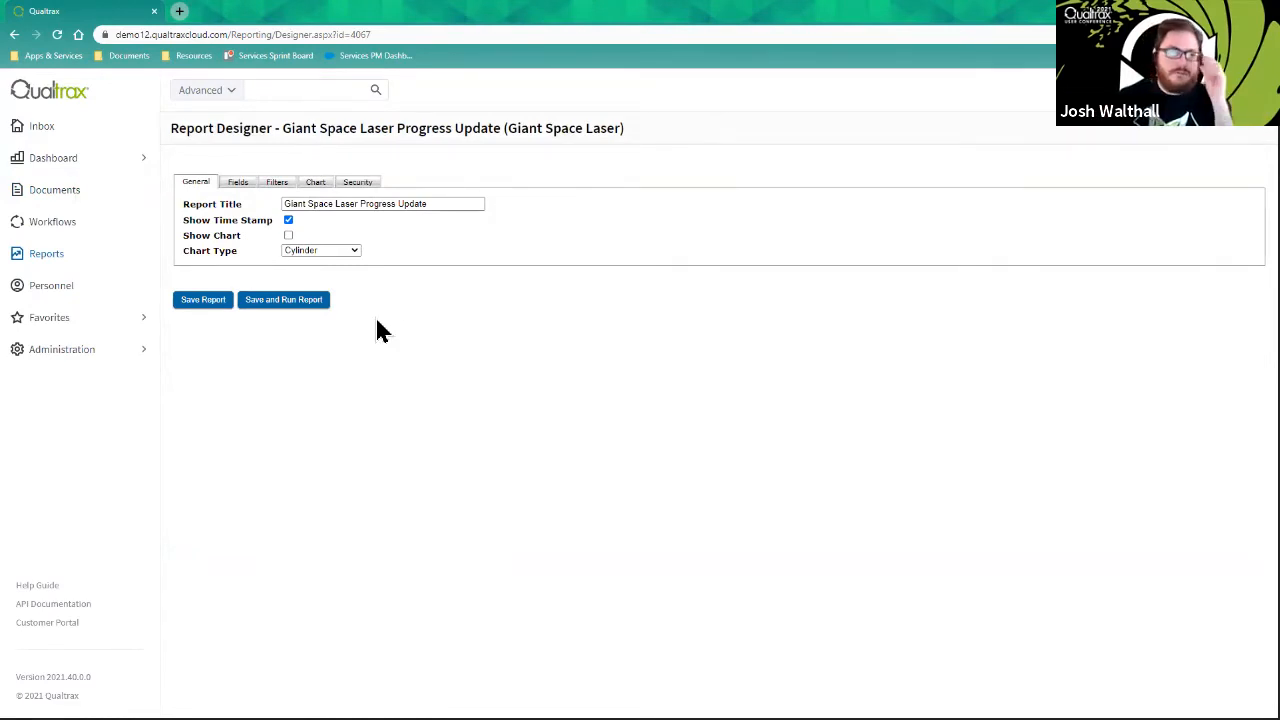
{"action": "left_click", "coordinate": [360, 185]}
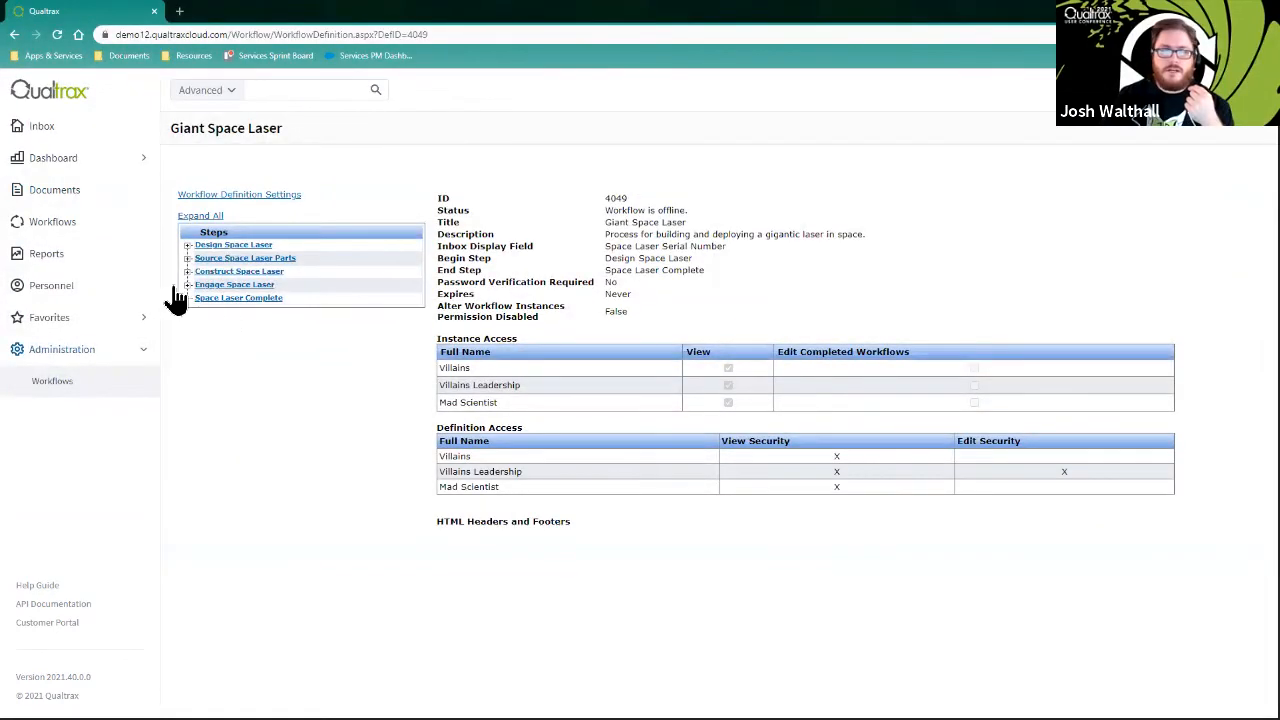
{"action": "left_click", "coordinate": [72, 260]}
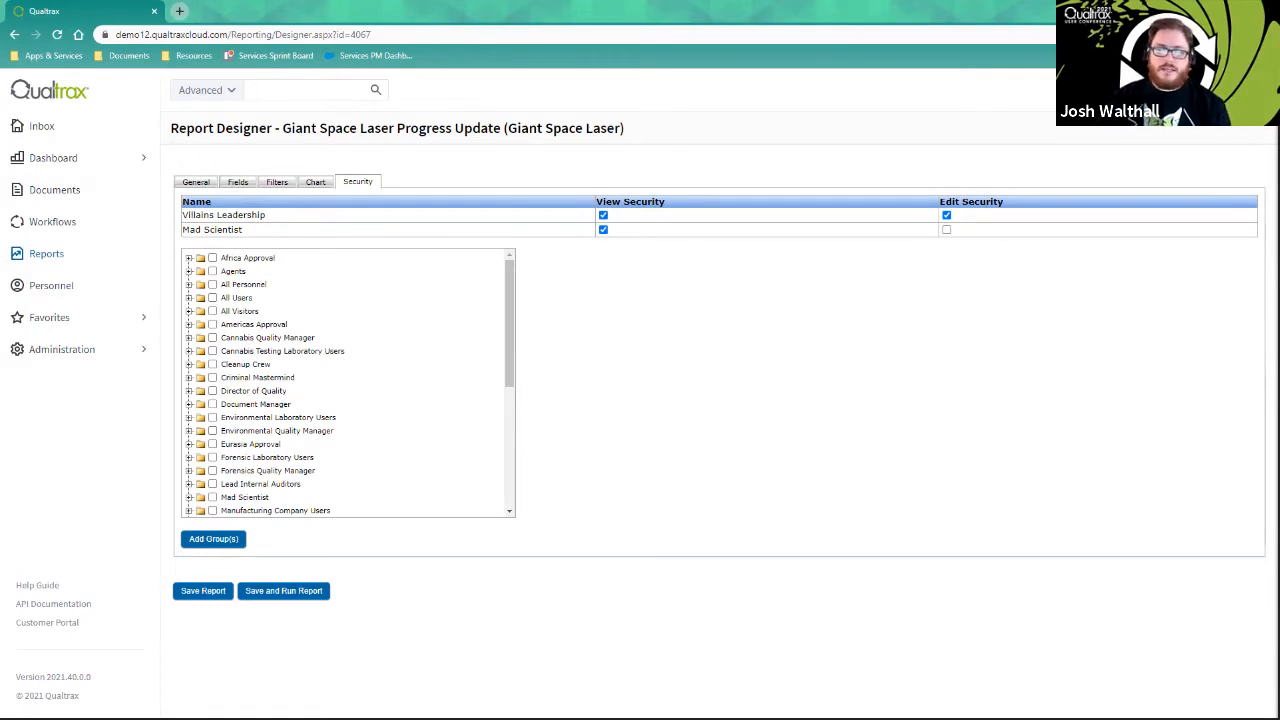
Step: In the administrator session, open the Deadly Lasers test definition from testing administration
{"action": "left_click", "coordinate": [115, 352]}
{"action": "scroll", "coordinate": [104, 430], "scroll_direction": "down", "scroll_amount": 3}
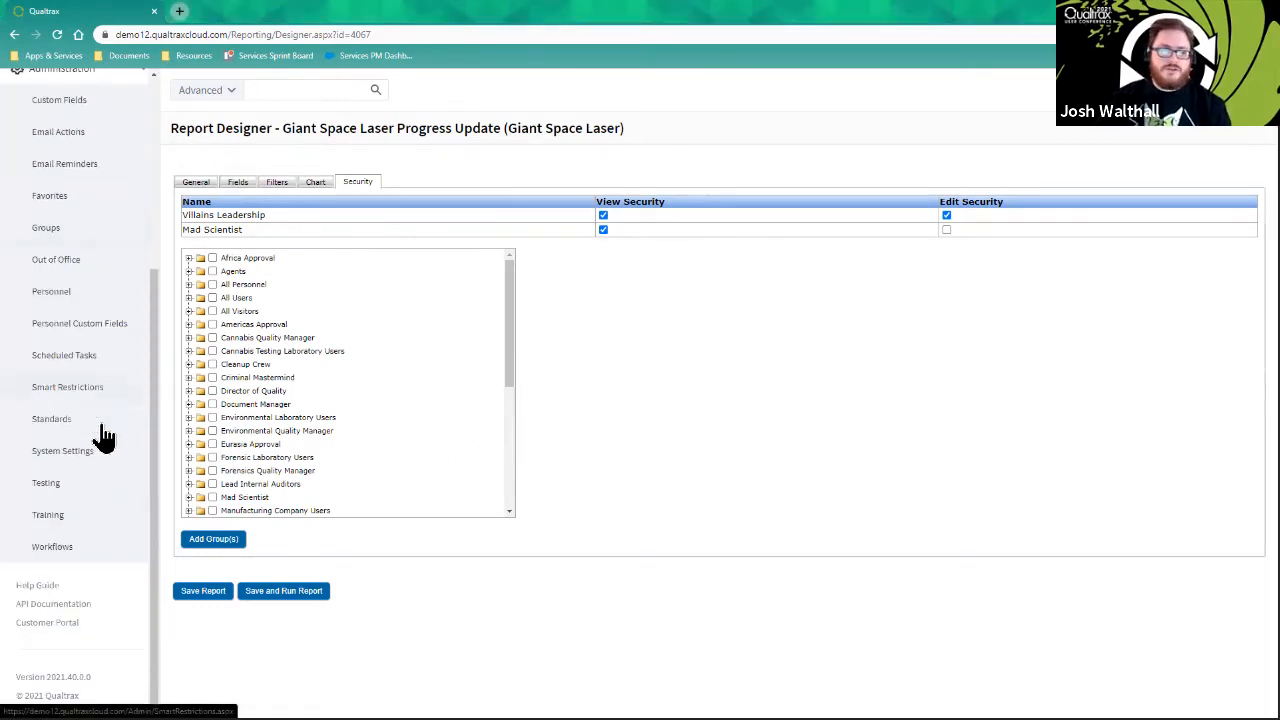
{"action": "left_click", "coordinate": [70, 490]}
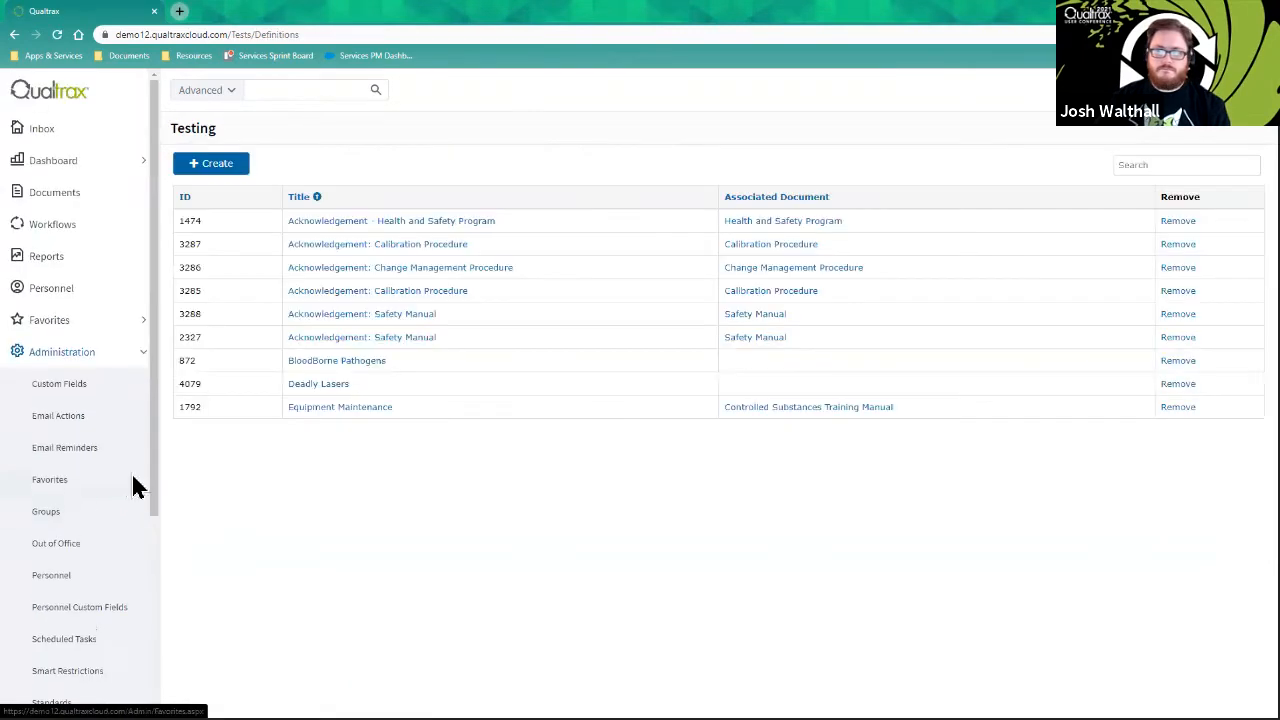
{"action": "left_click", "coordinate": [324, 385]}
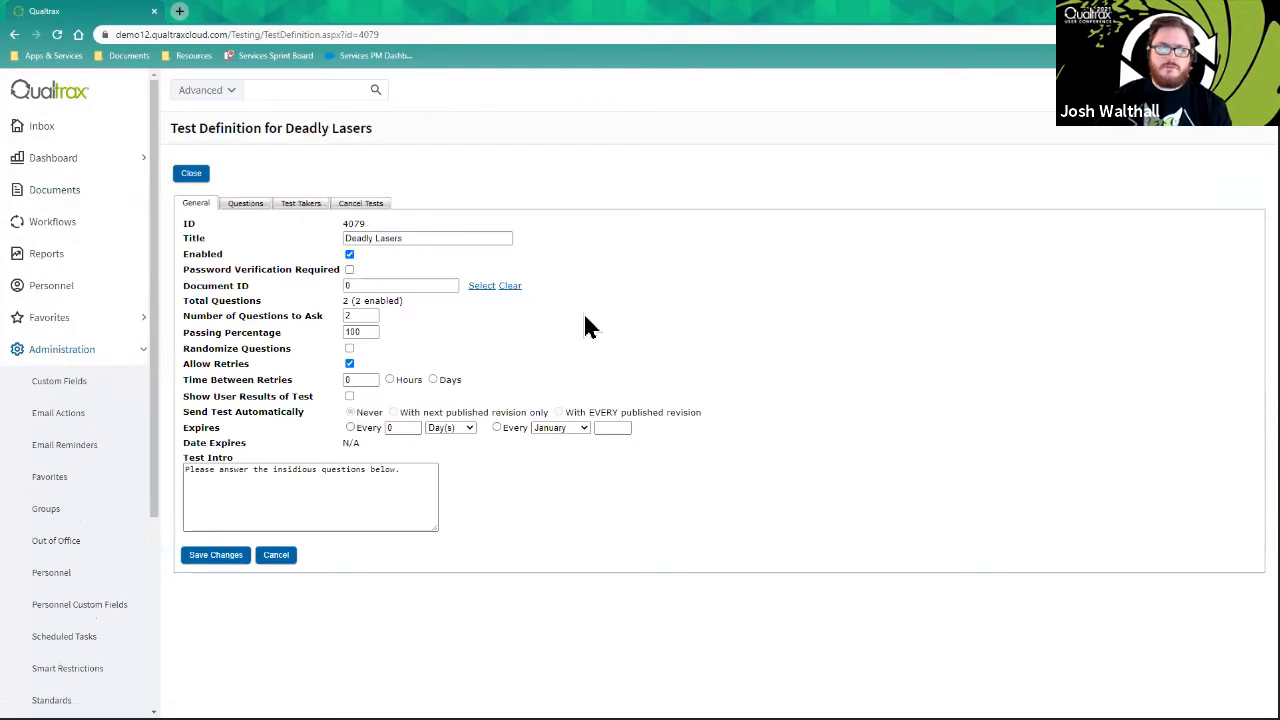
Step: Examine the Deadly Lasers test's assigned test takers, the groups available to add, and its general settings
{"action": "left_click", "coordinate": [301, 204]}
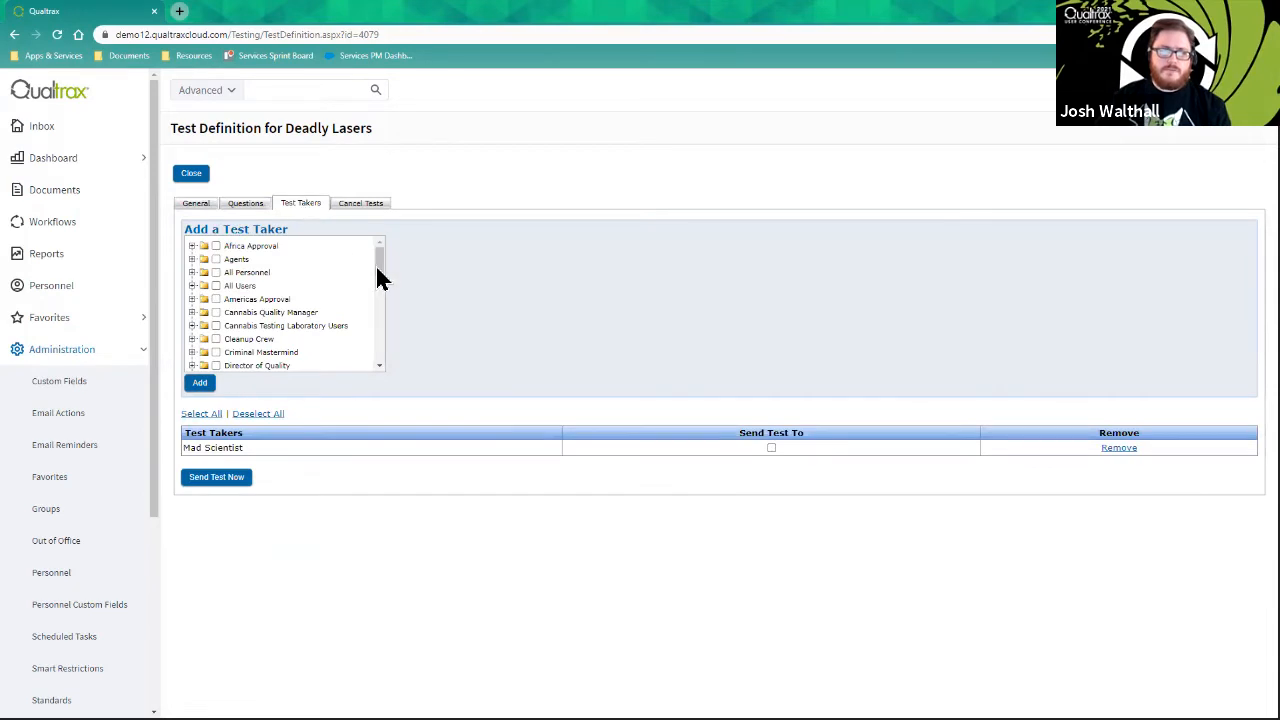
{"action": "mouse_move", "coordinate": [380, 263]}
{"action": "left_mouse_down"}
{"action": "mouse_move", "coordinate": [389, 357]}
{"action": "mouse_move", "coordinate": [388, 260]}
{"action": "left_mouse_up"}
{"action": "left_click", "coordinate": [771, 448]}
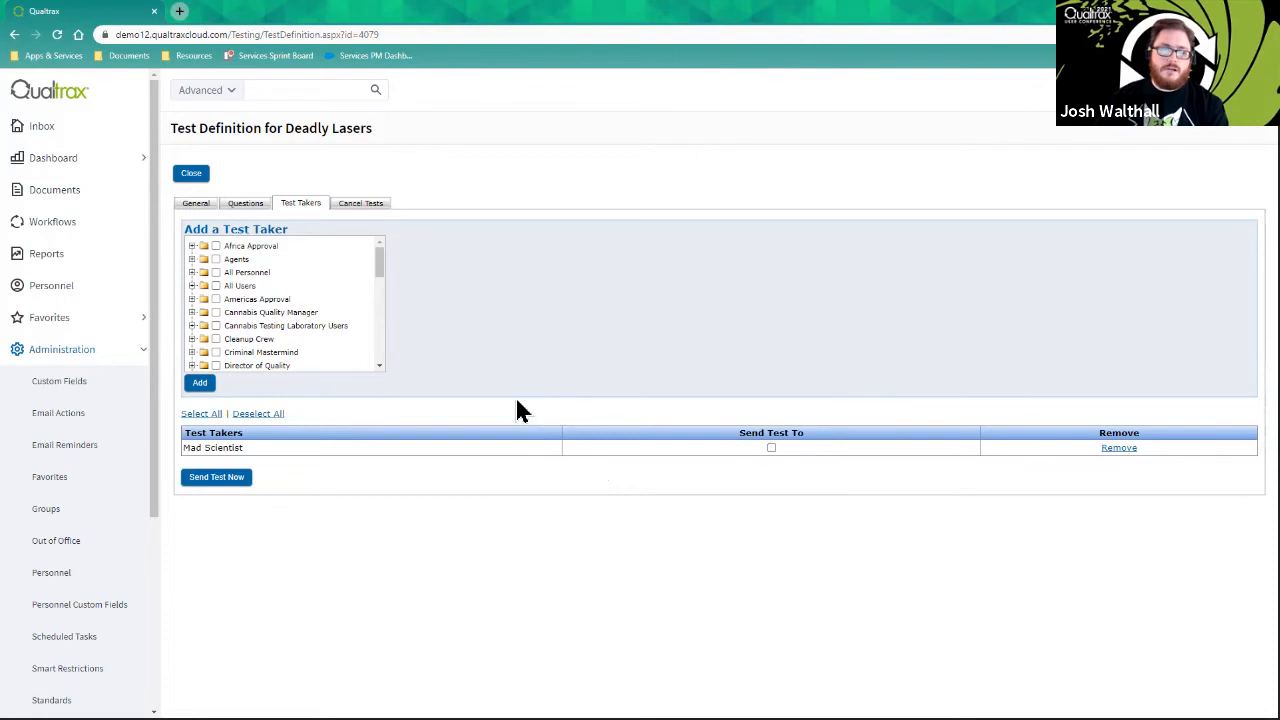
{"action": "left_click", "coordinate": [196, 204]}
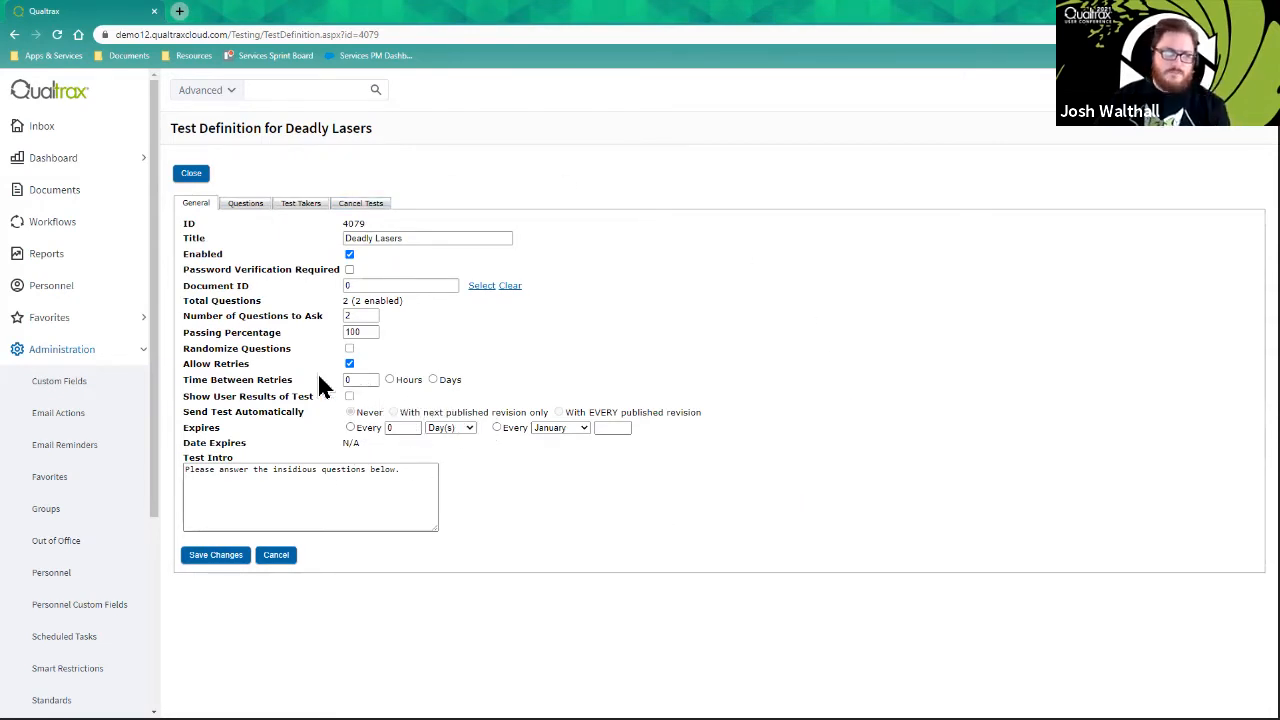
{"action": "left_click", "coordinate": [289, 199]}
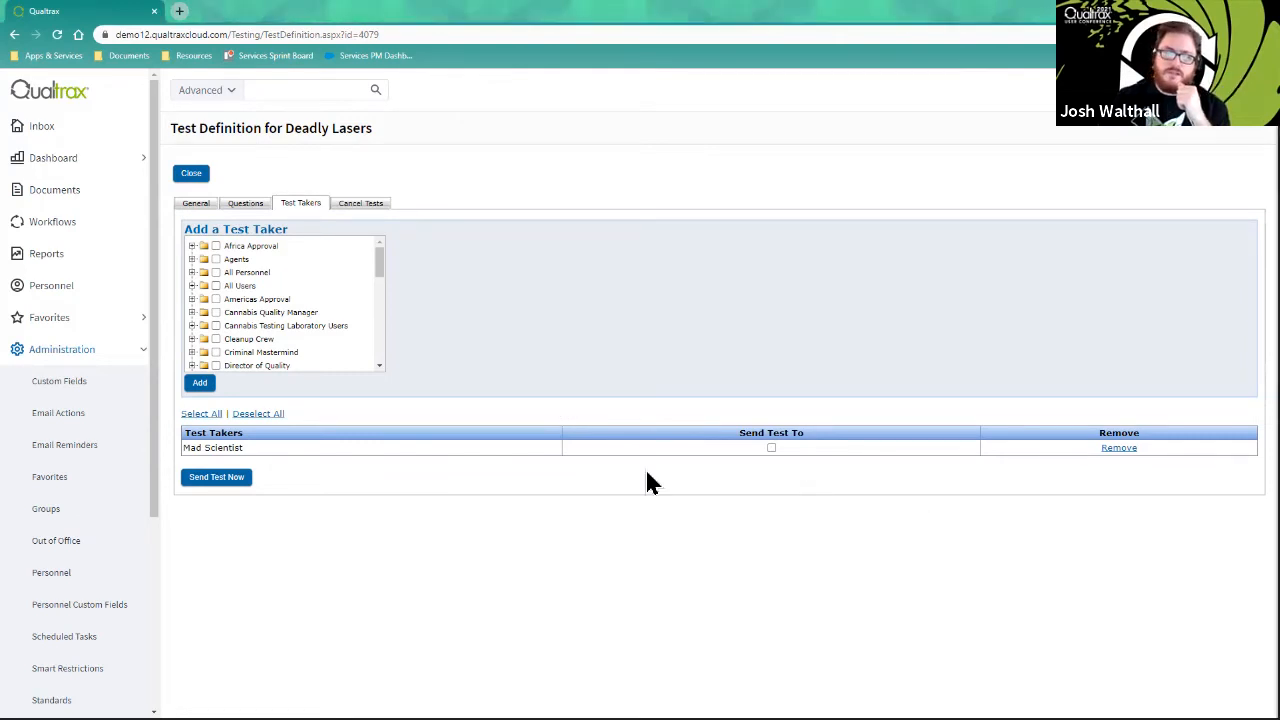
Step: Leave the test definition without saving, open the World Domination 101 training definition, and review its attendees and available groups
{"action": "scroll", "coordinate": [82, 400], "scroll_direction": "down", "scroll_amount": 3}
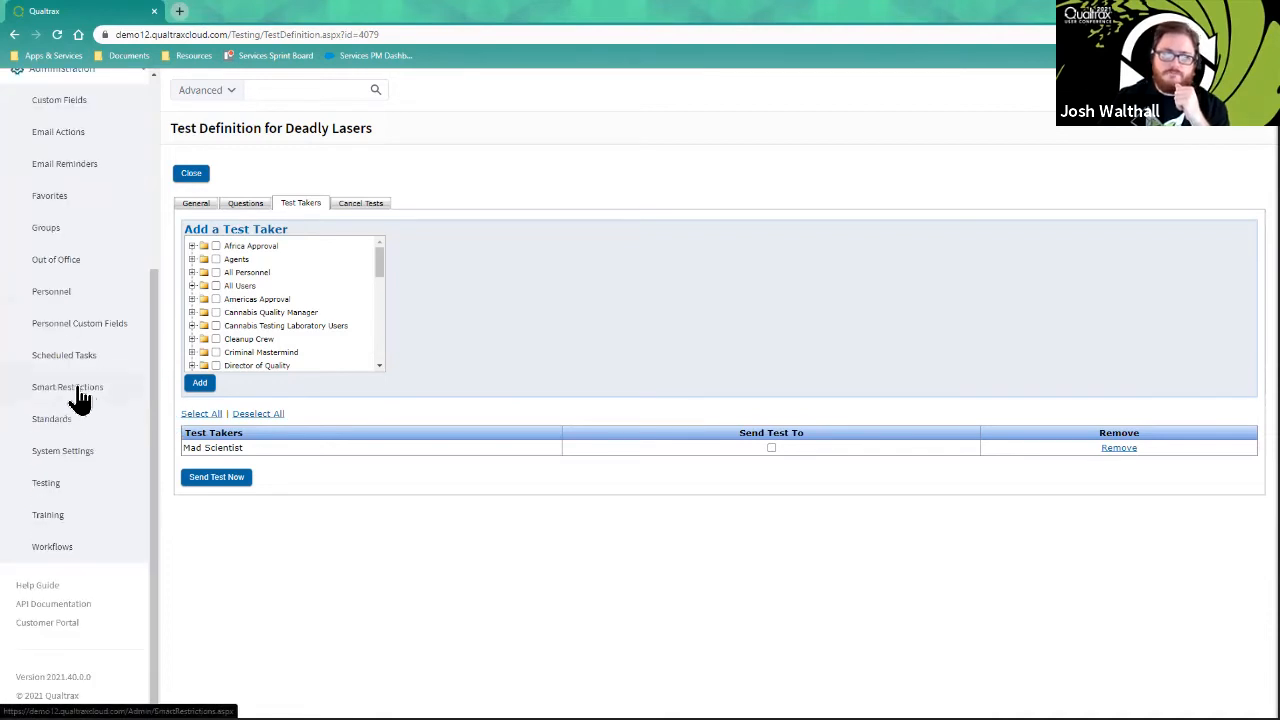
{"action": "left_click", "coordinate": [58, 516]}
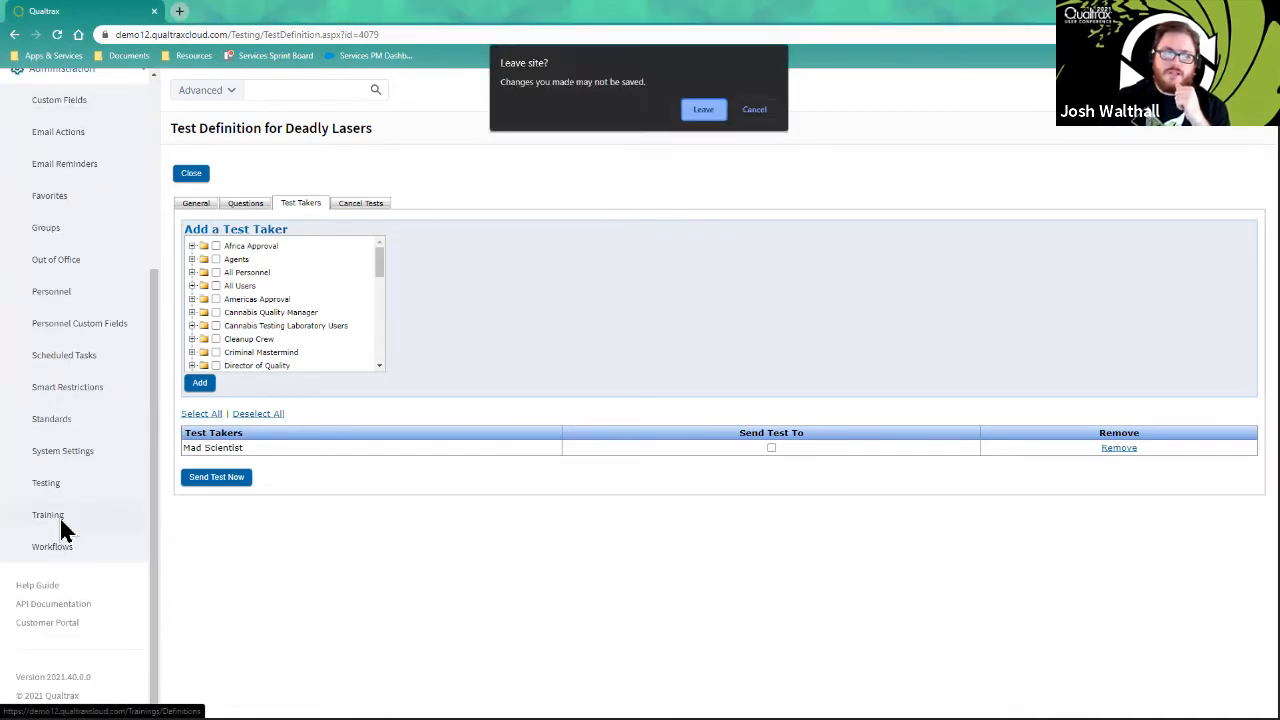
{"action": "left_click", "coordinate": [708, 112]}
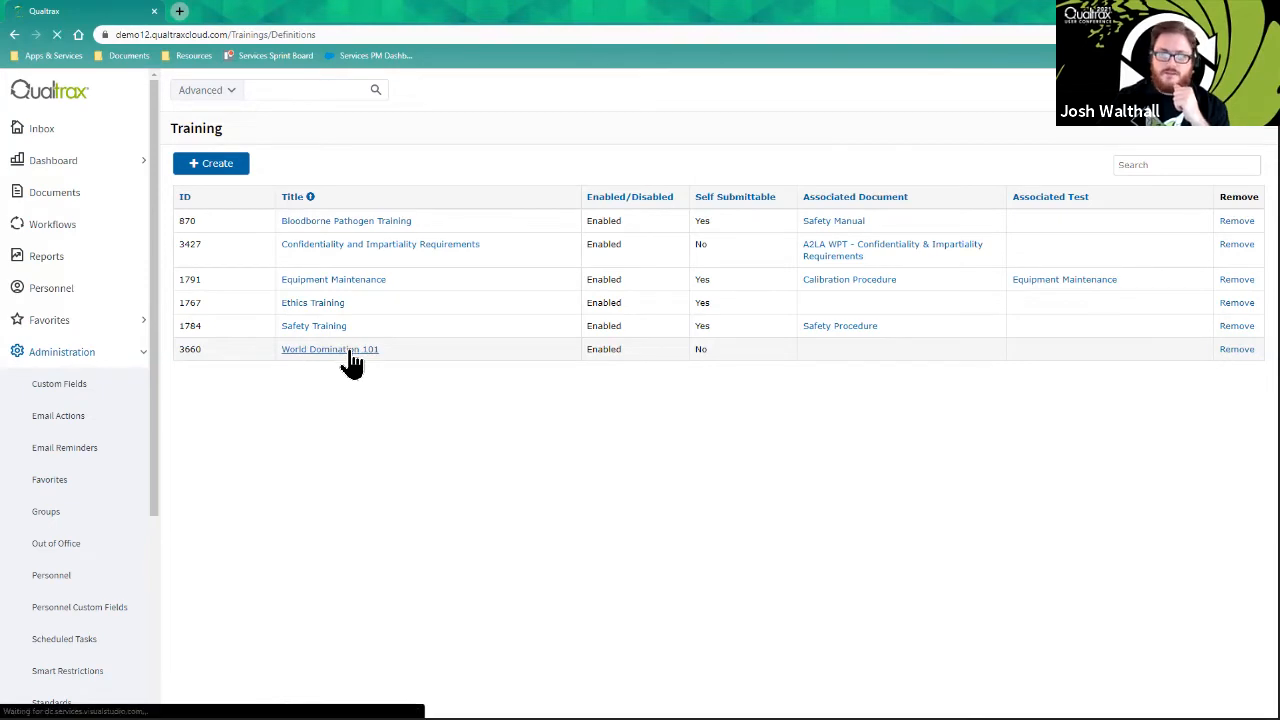
{"action": "left_click", "coordinate": [351, 363]}
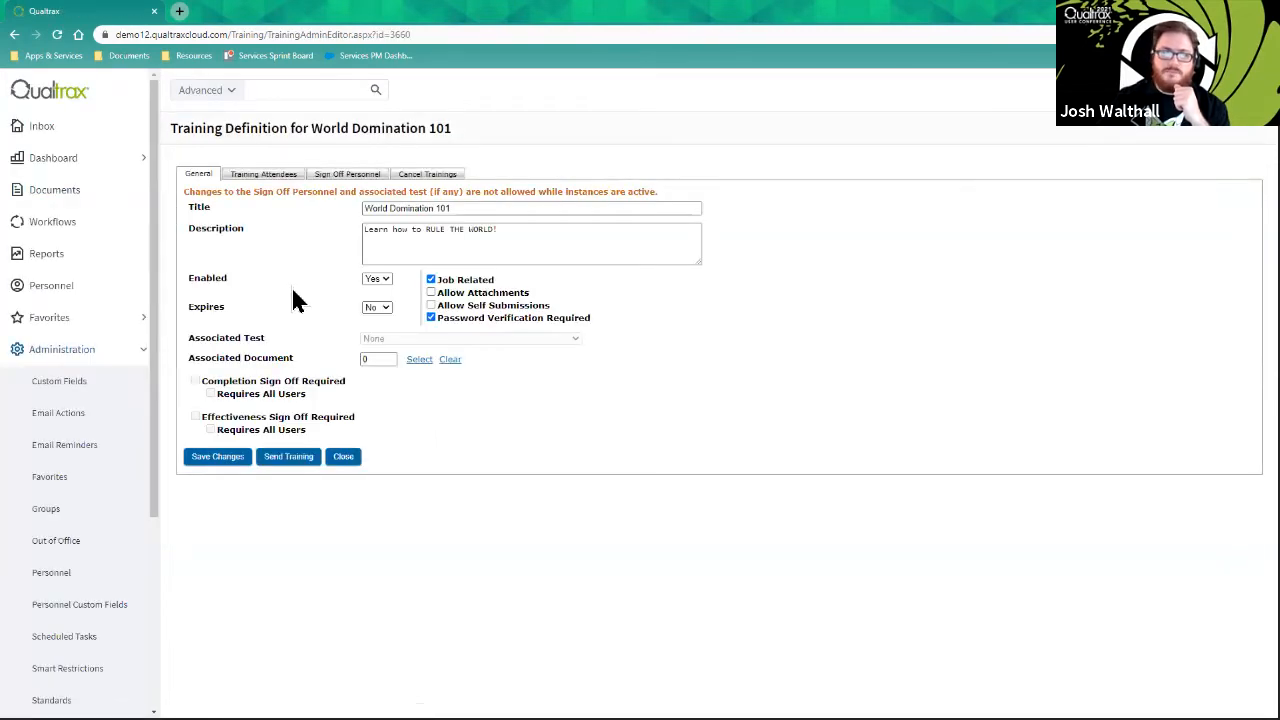
{"action": "left_click", "coordinate": [266, 180]}
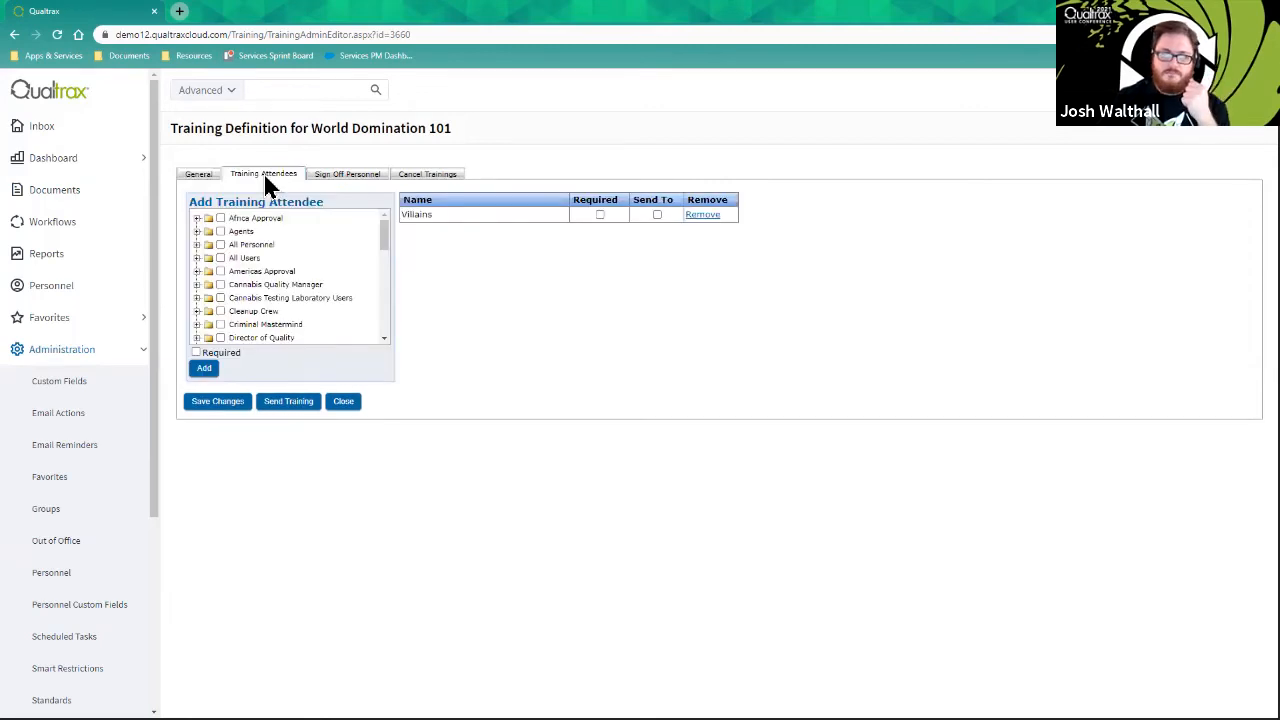
{"action": "left_click_drag", "start_coordinate": [384, 237], "coordinate": [386, 316]}
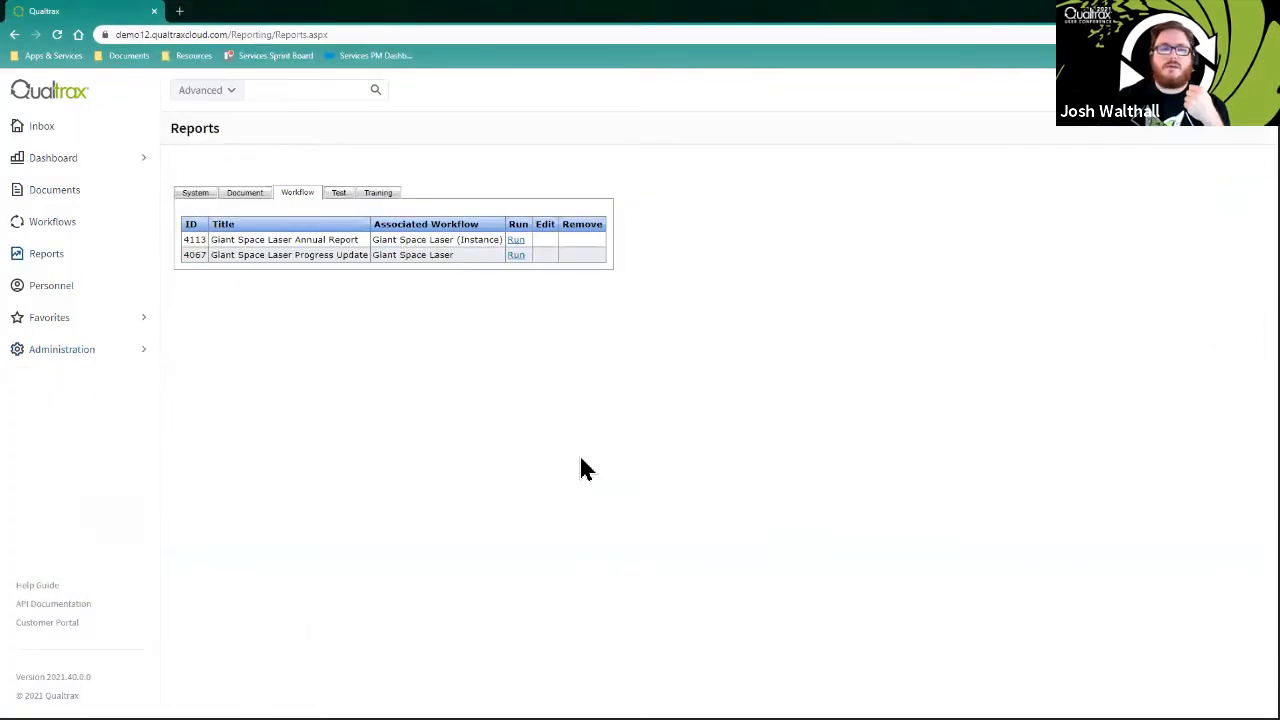
Step: In the other user's session, open the inbox and expand the trainings to complete
{"action": "left_click", "coordinate": [64, 138]}
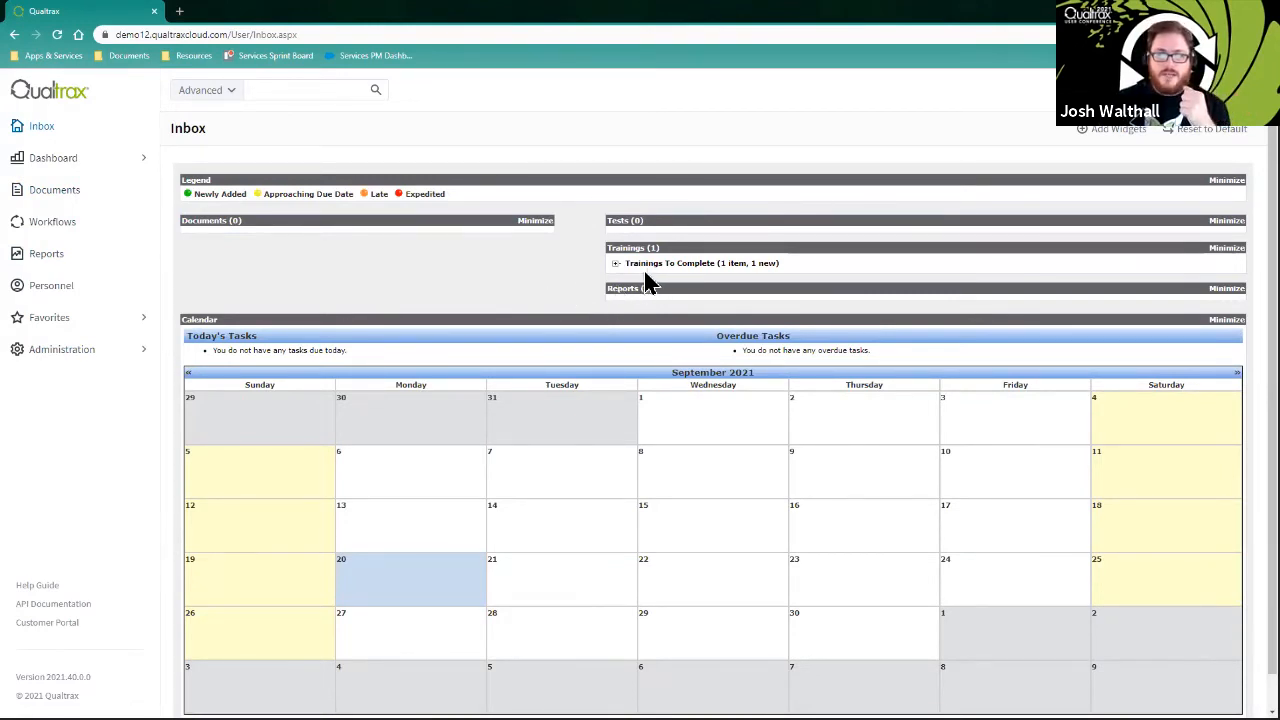
{"action": "left_click", "coordinate": [615, 263]}
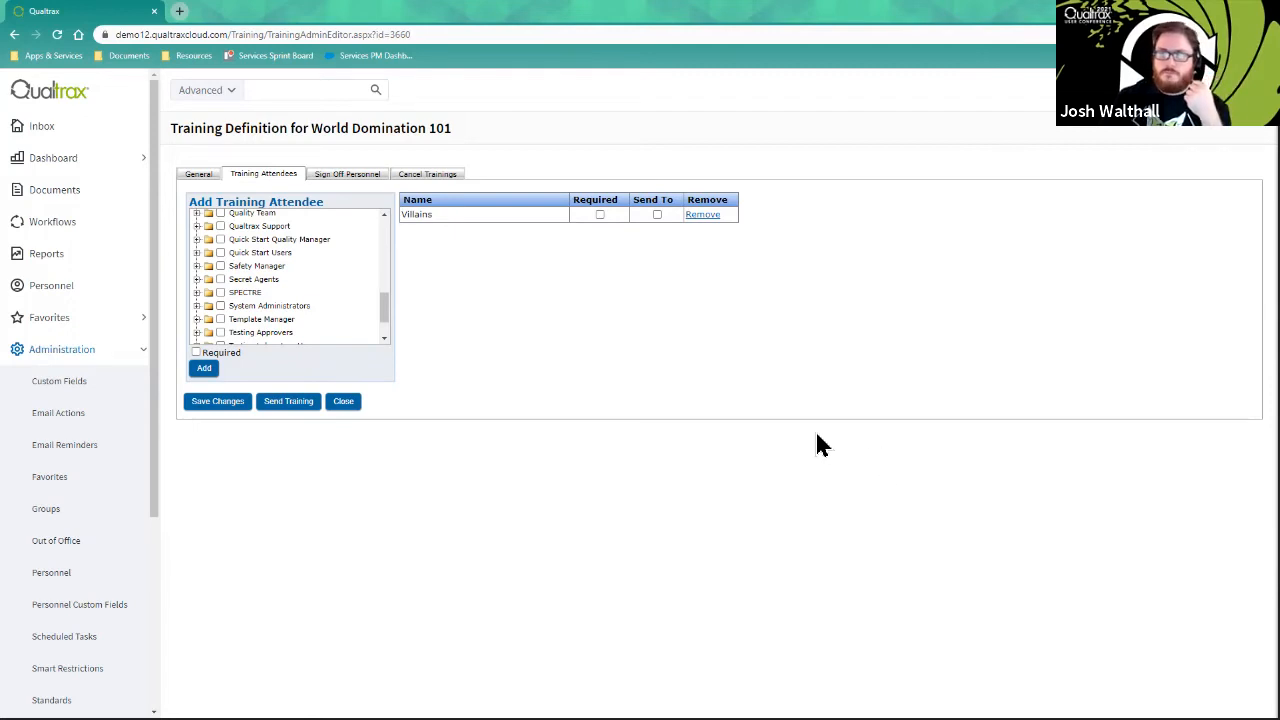
Step: In the administrator session, open the Giant Space Laser workflow definition from workflow administration
{"action": "scroll", "coordinate": [80, 372], "scroll_direction": "down", "scroll_amount": 3}
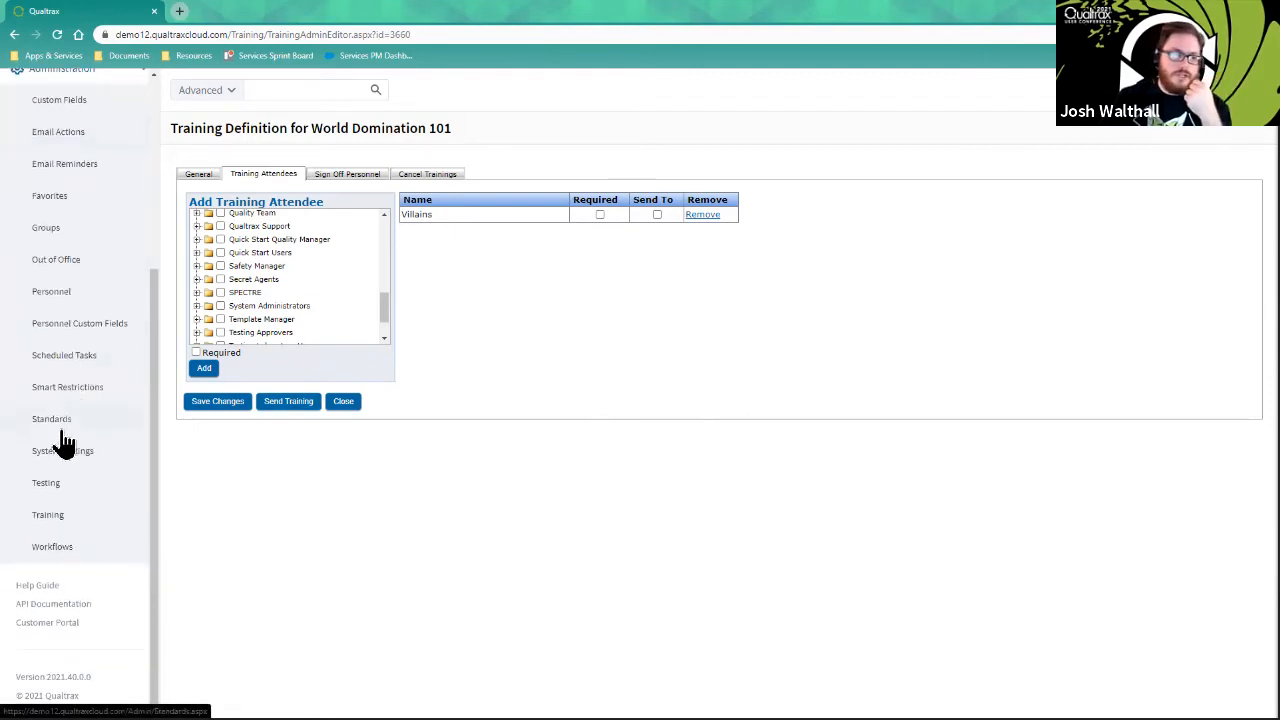
{"action": "left_click", "coordinate": [70, 553]}
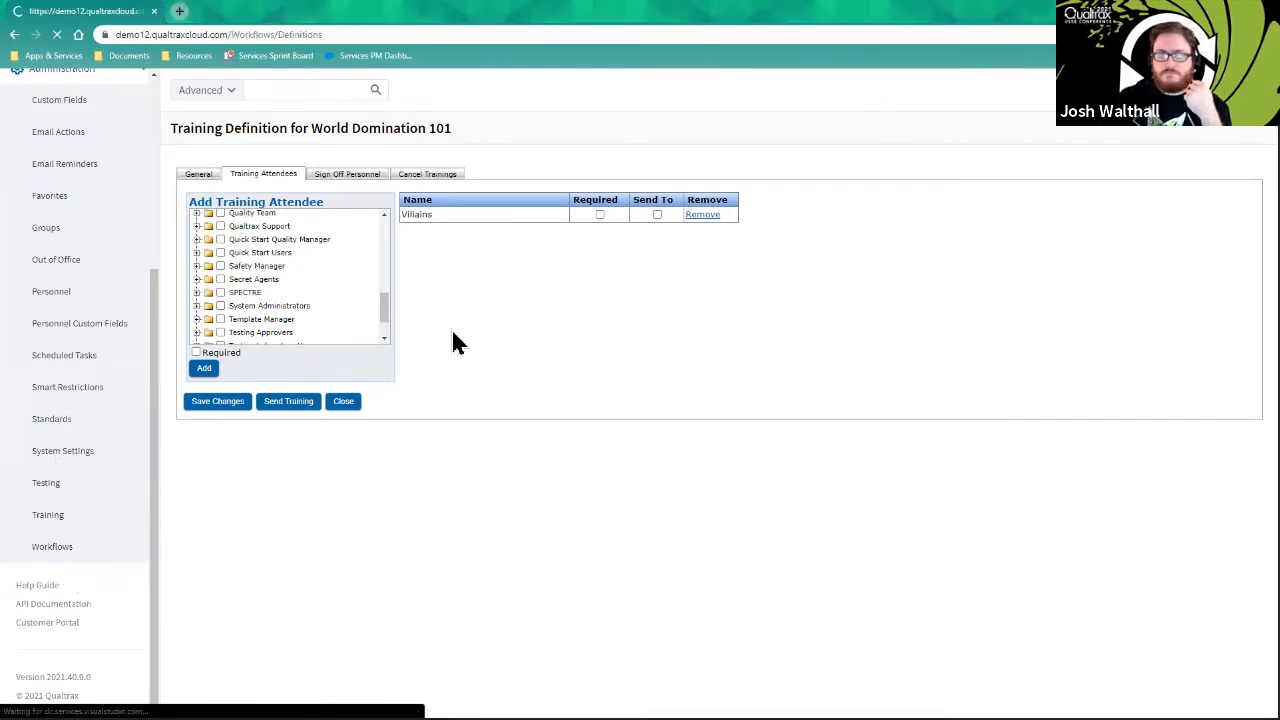
{"action": "scroll", "coordinate": [468, 352], "scroll_direction": "down", "scroll_amount": 3}
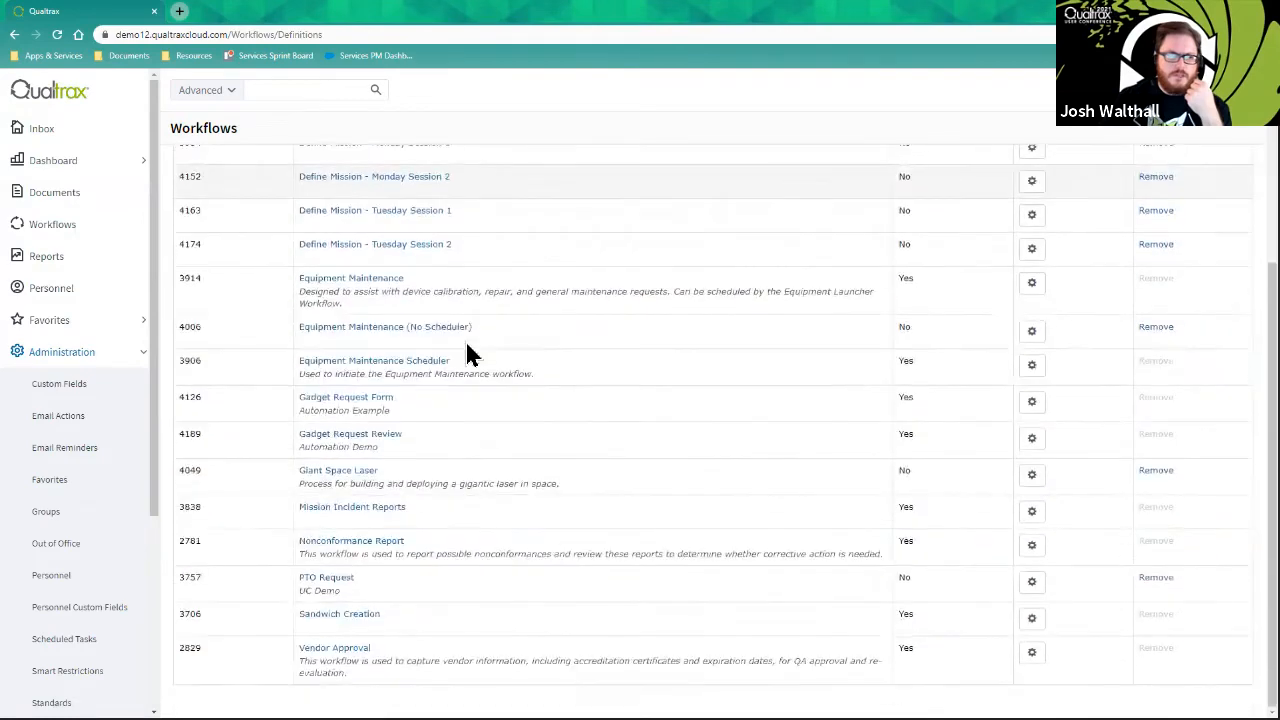
{"action": "left_click", "coordinate": [356, 474]}
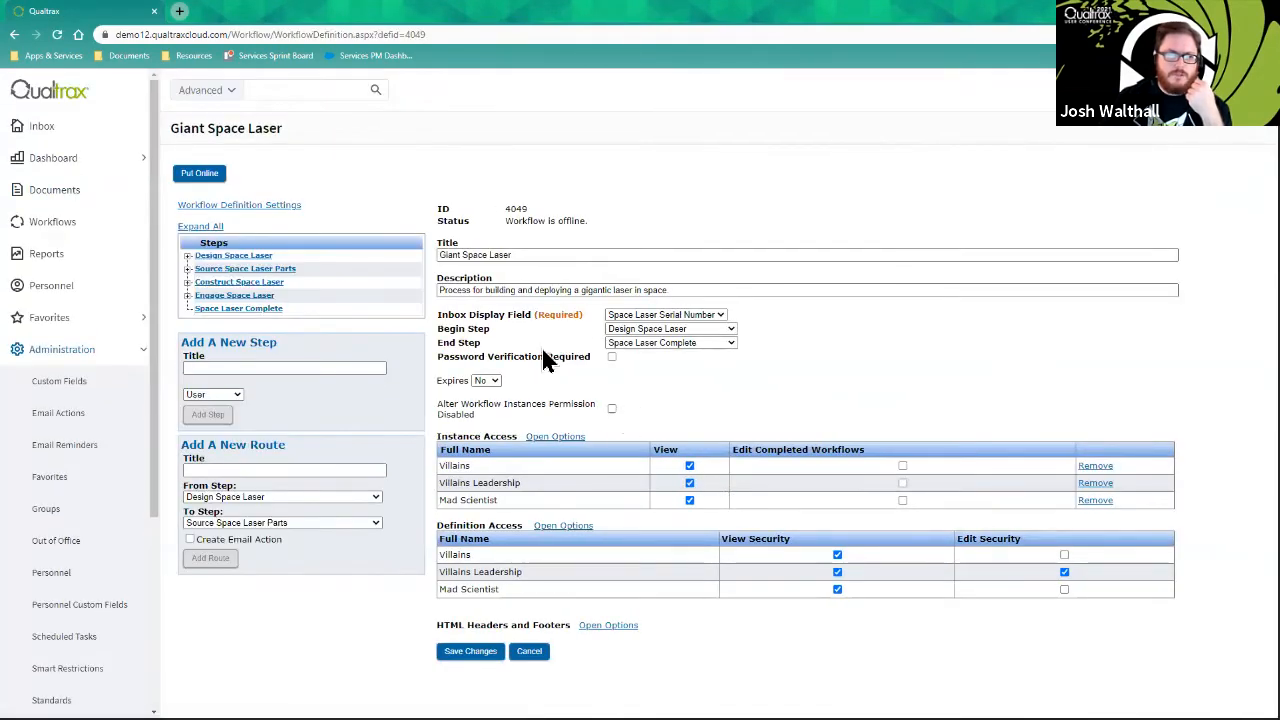
Step: Examine the Design Space Laser step's responsible parties and the groups available to add, and close the options
{"action": "left_click", "coordinate": [245, 258]}
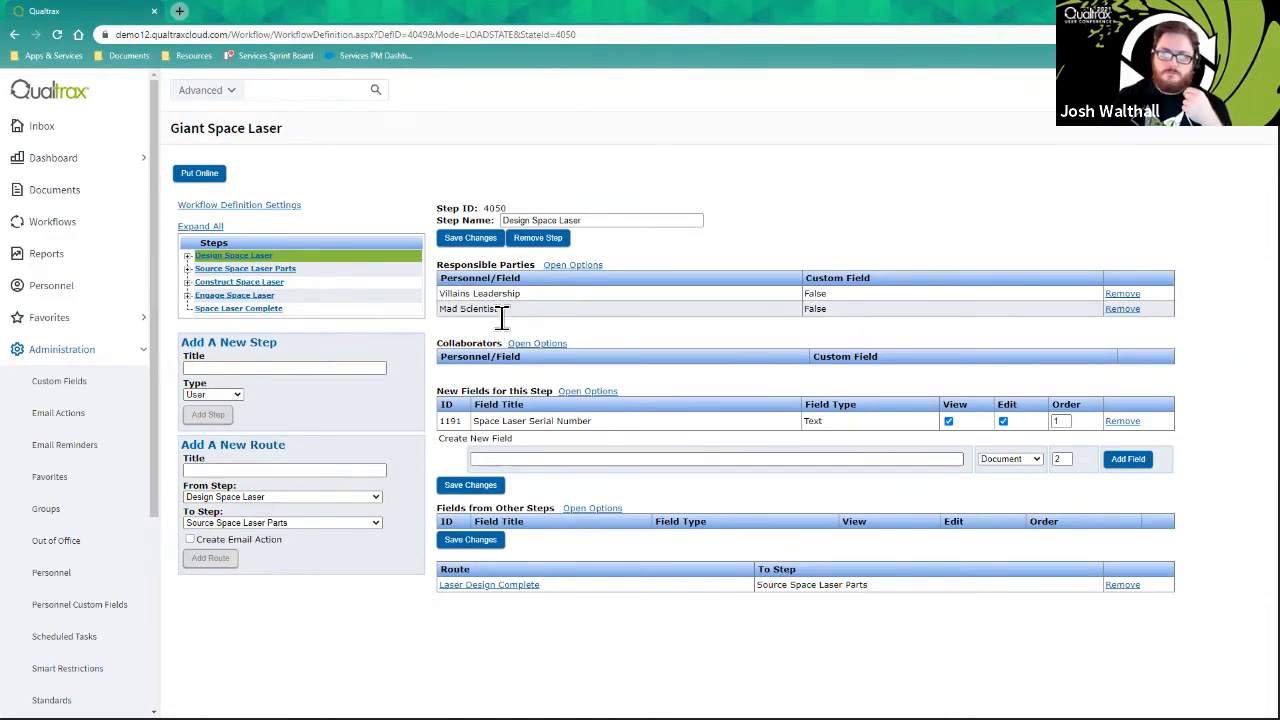
{"action": "left_click", "coordinate": [586, 266]}
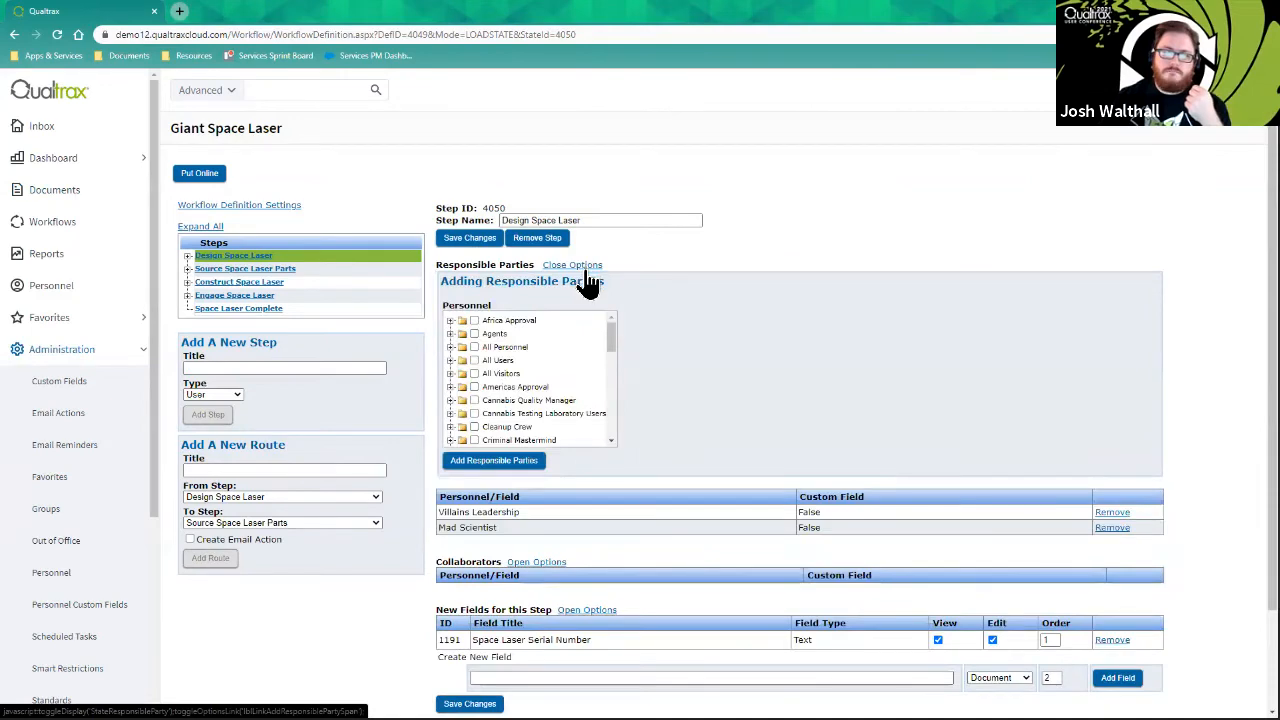
{"action": "left_click_drag", "start_coordinate": [615, 345], "coordinate": [610, 371]}
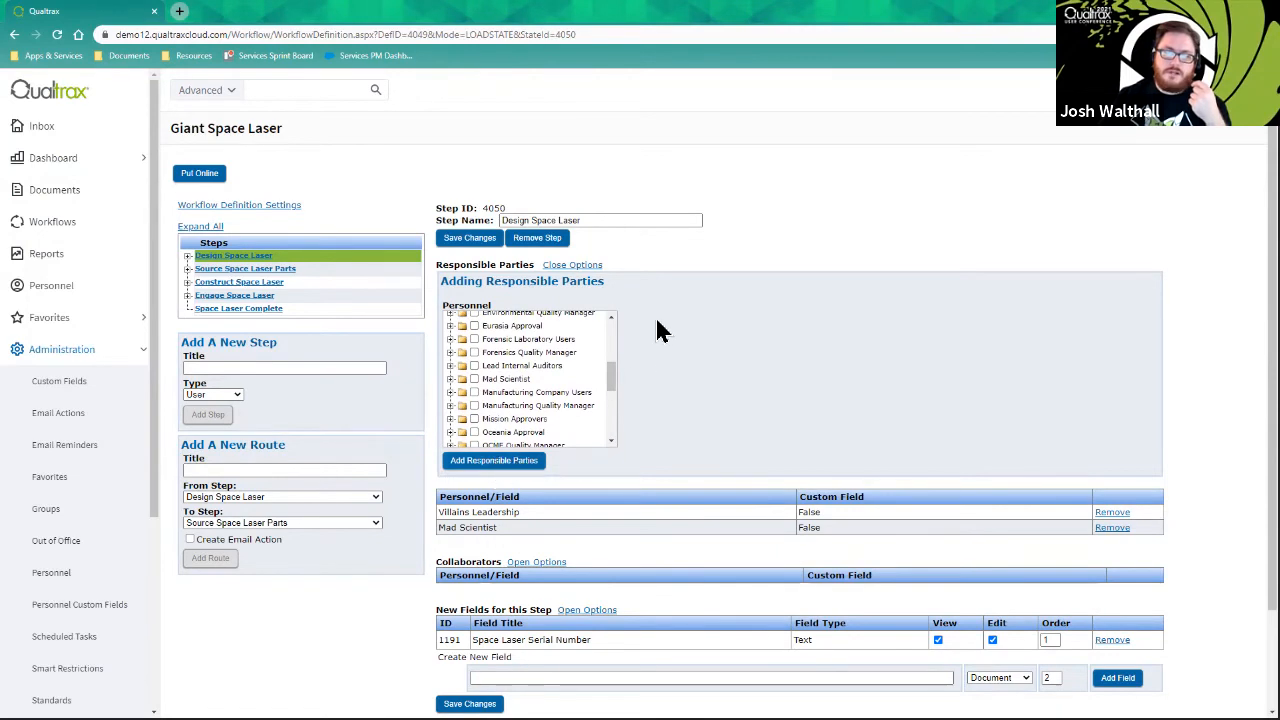
{"action": "left_click", "coordinate": [576, 266]}
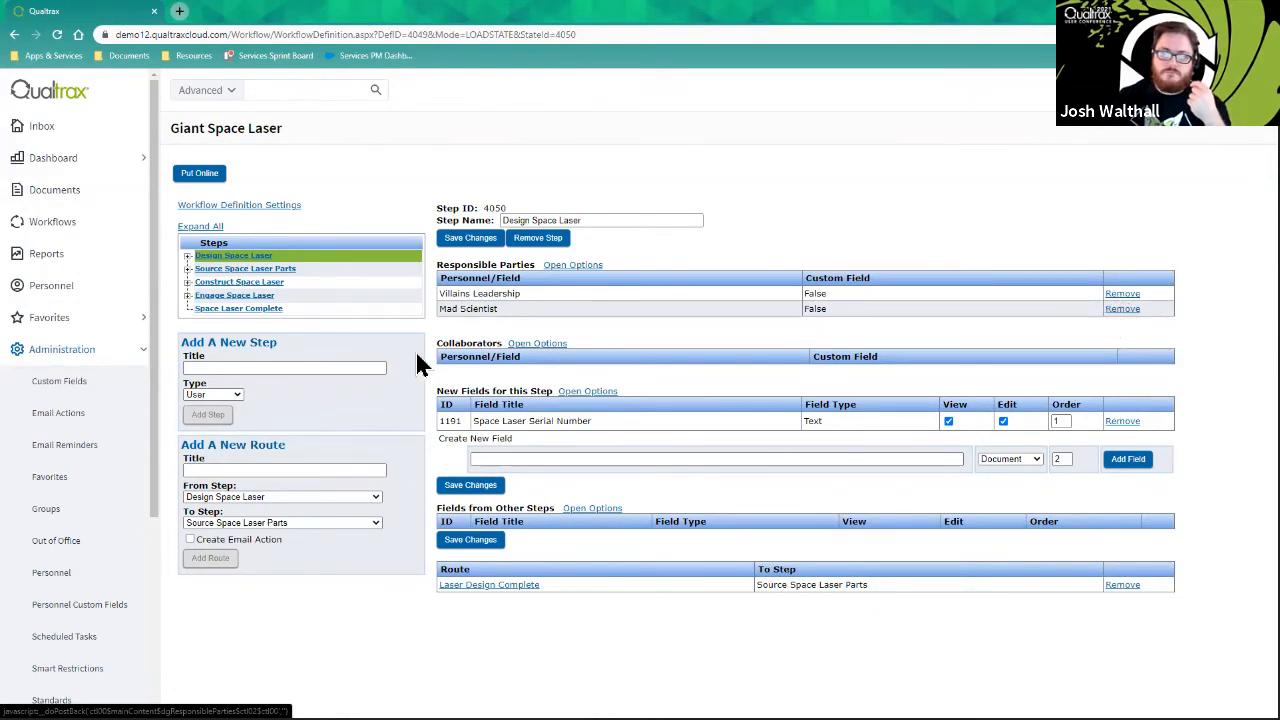
Step: Review the responsible parties of the Source Space Laser Parts and Construct Space Laser steps
{"action": "left_click", "coordinate": [238, 270]}
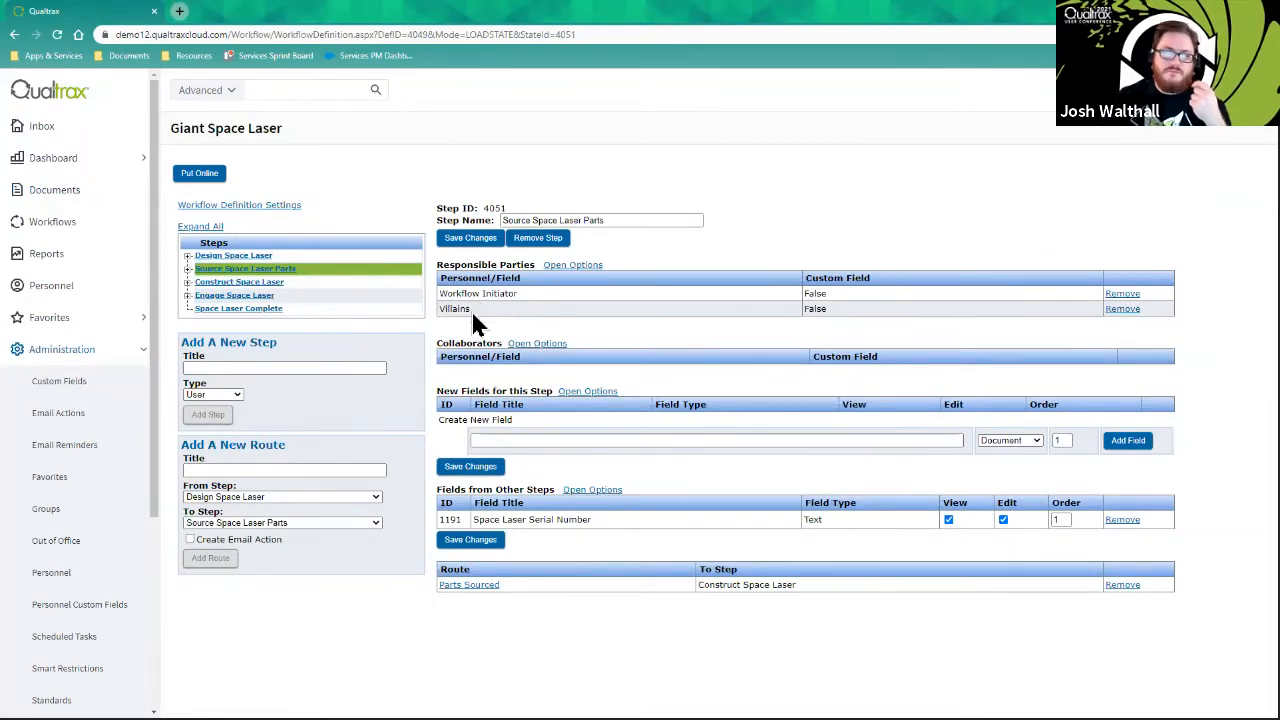
{"action": "left_click", "coordinate": [238, 286]}
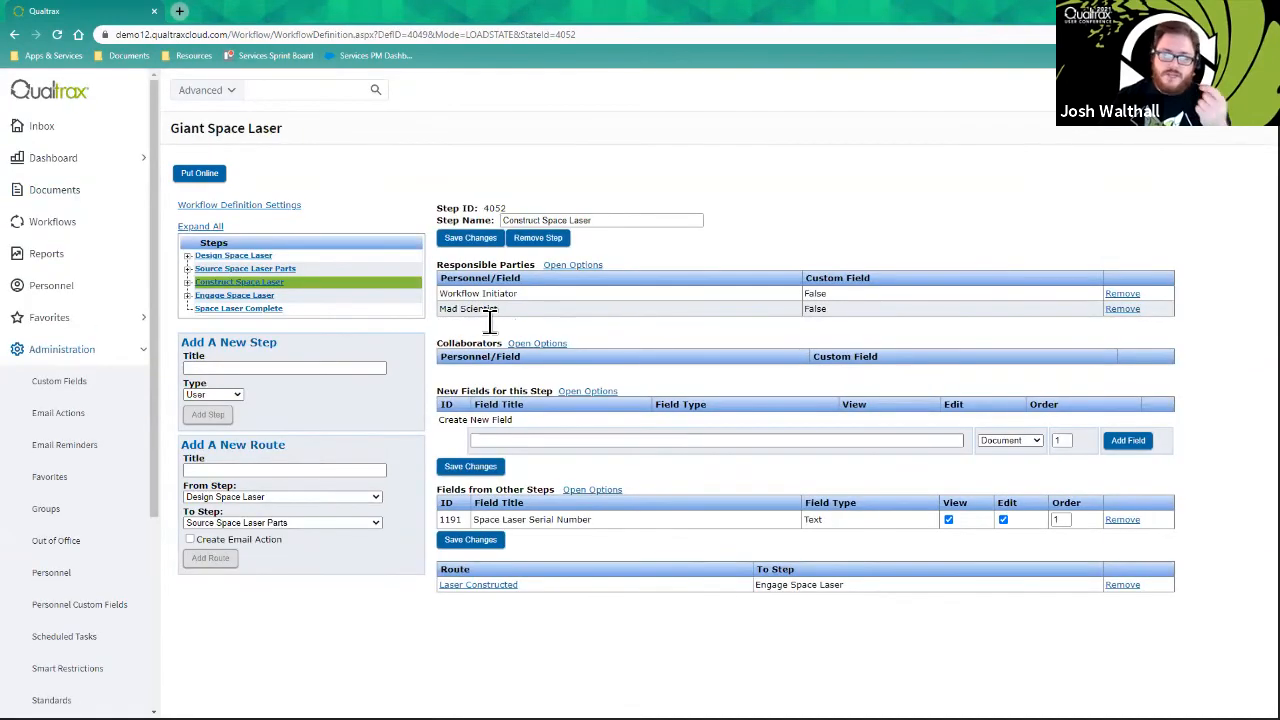
{"action": "left_click_drag", "start_coordinate": [440, 308], "coordinate": [517, 322]}
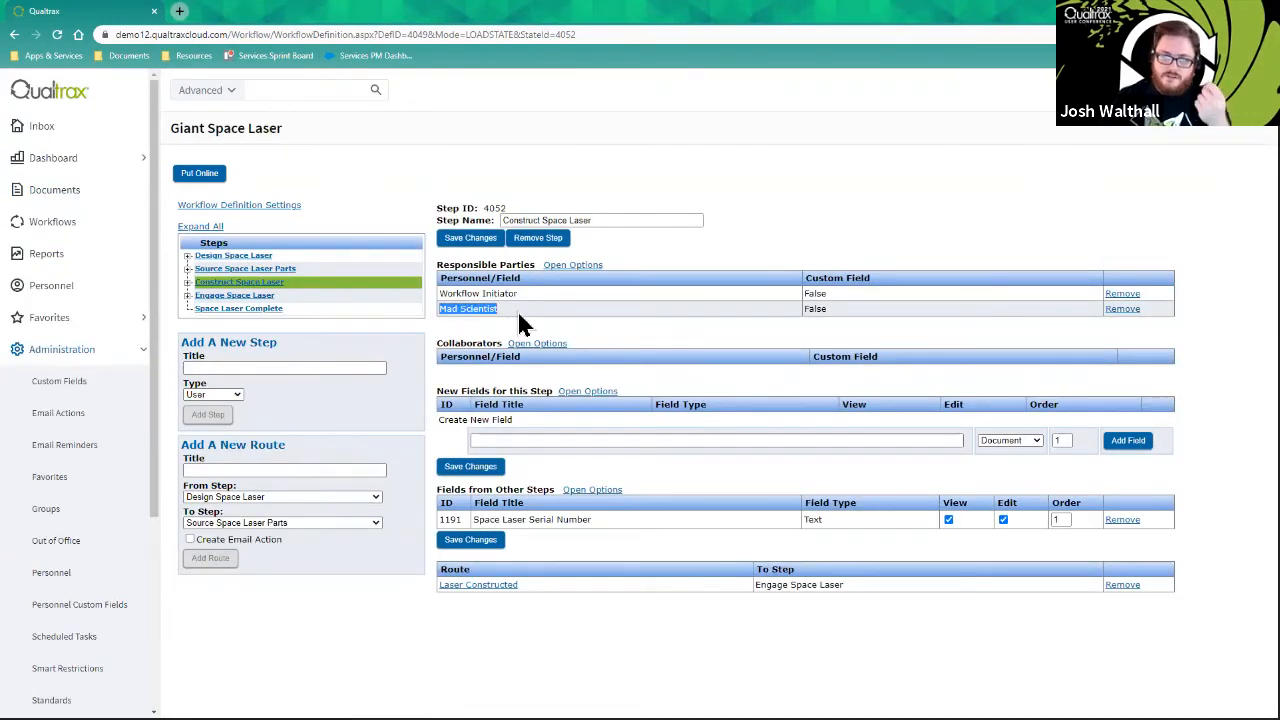
{"action": "left_click", "coordinate": [518, 317]}
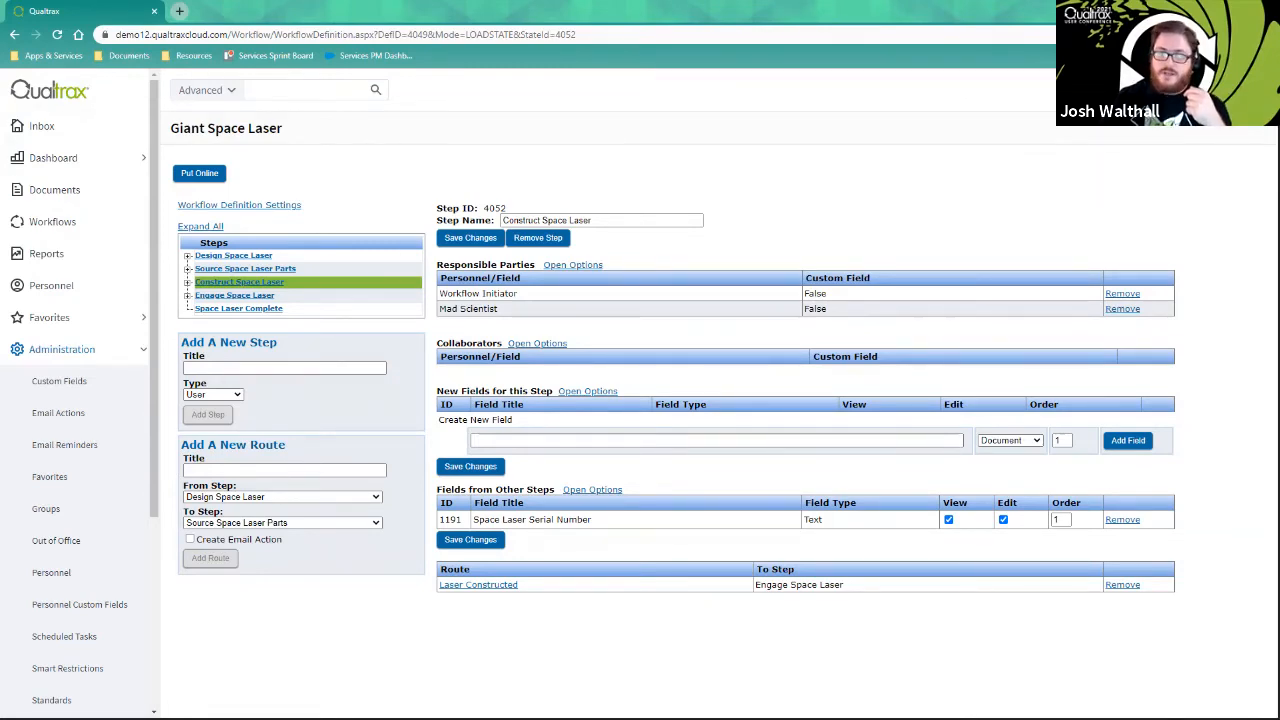
Step: Put the Giant Space Laser workflow online as administrator, checking the other user's workflow list before and after
{"action": "key", "text": "alt+Tab"}
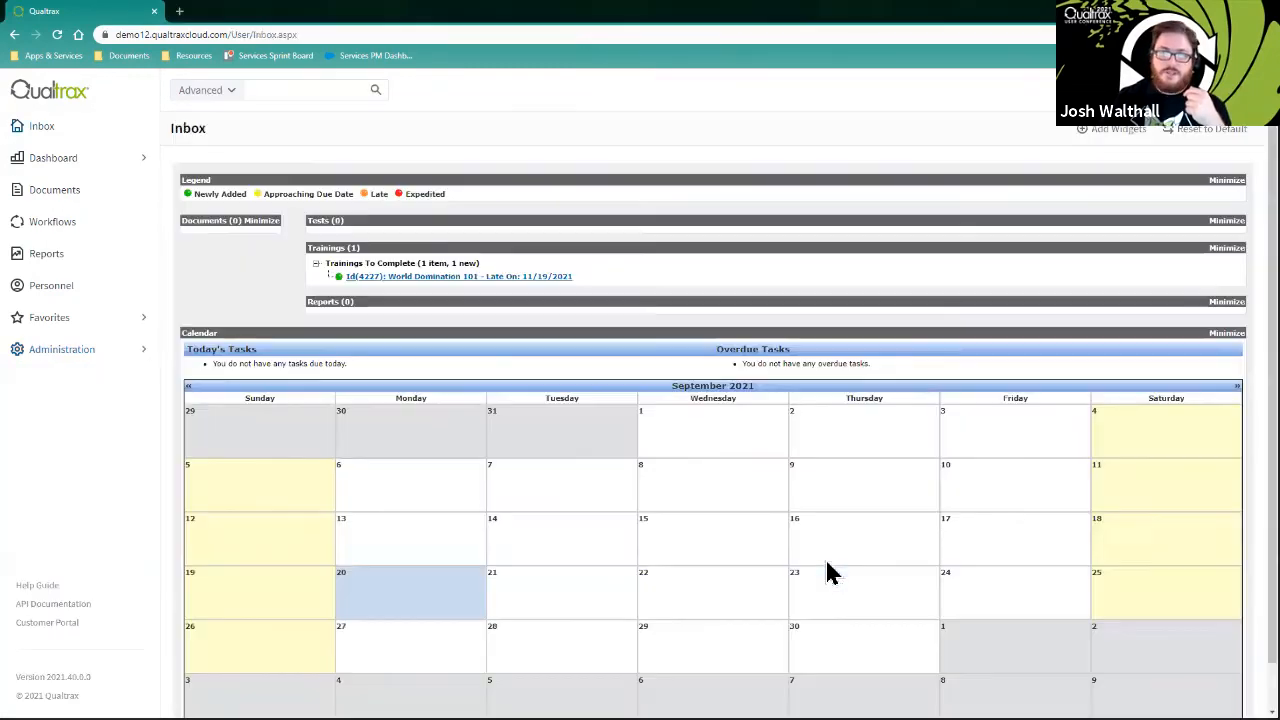
{"action": "left_click", "coordinate": [32, 229]}
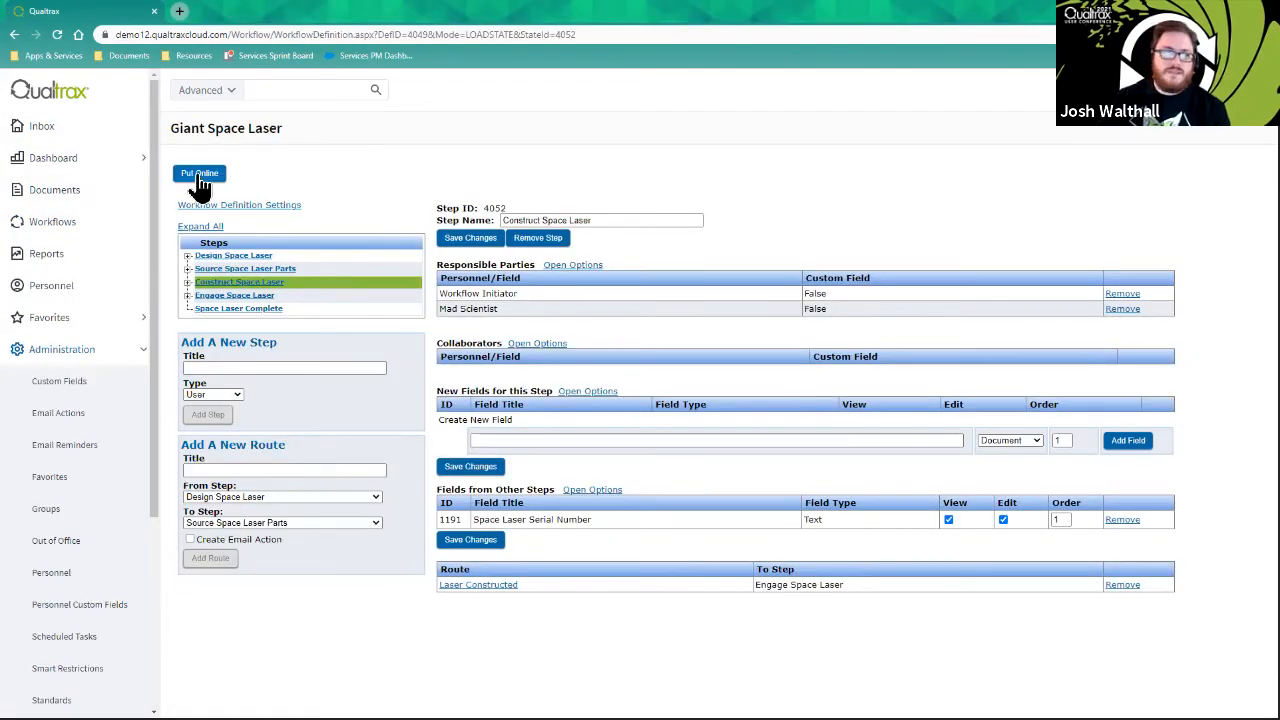
{"action": "left_click", "coordinate": [200, 175]}
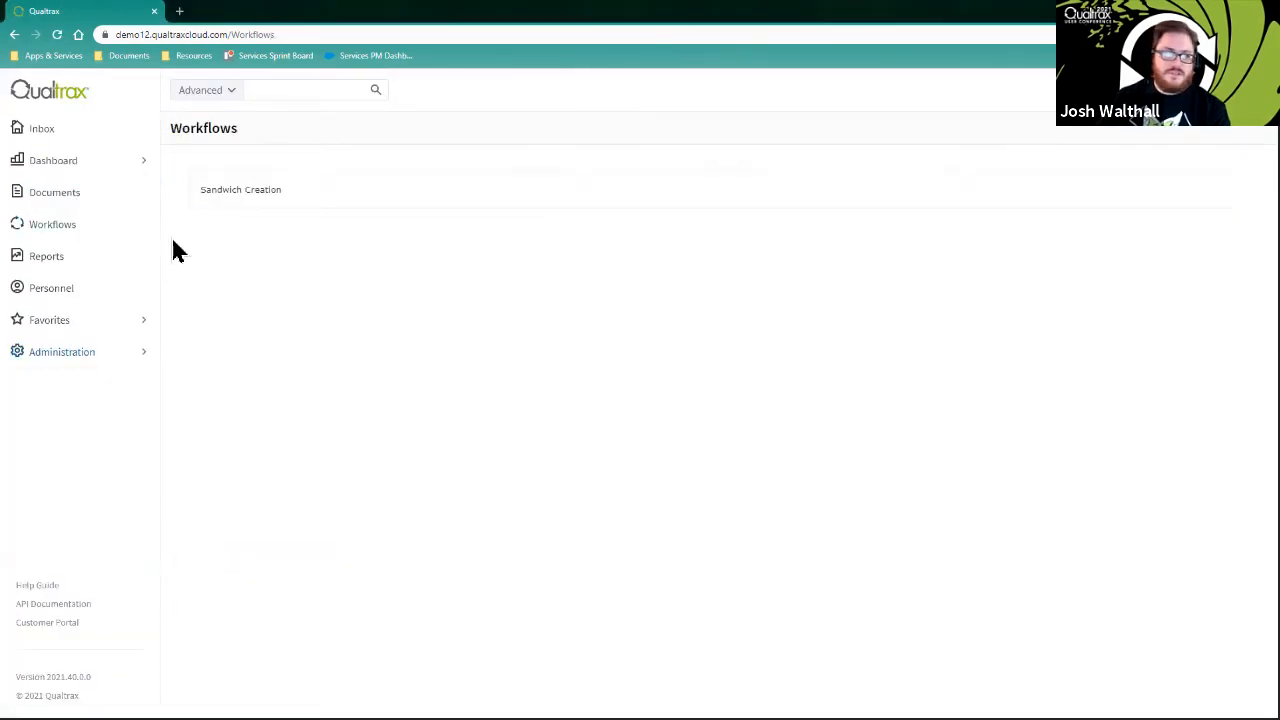
{"action": "left_click", "coordinate": [83, 238]}
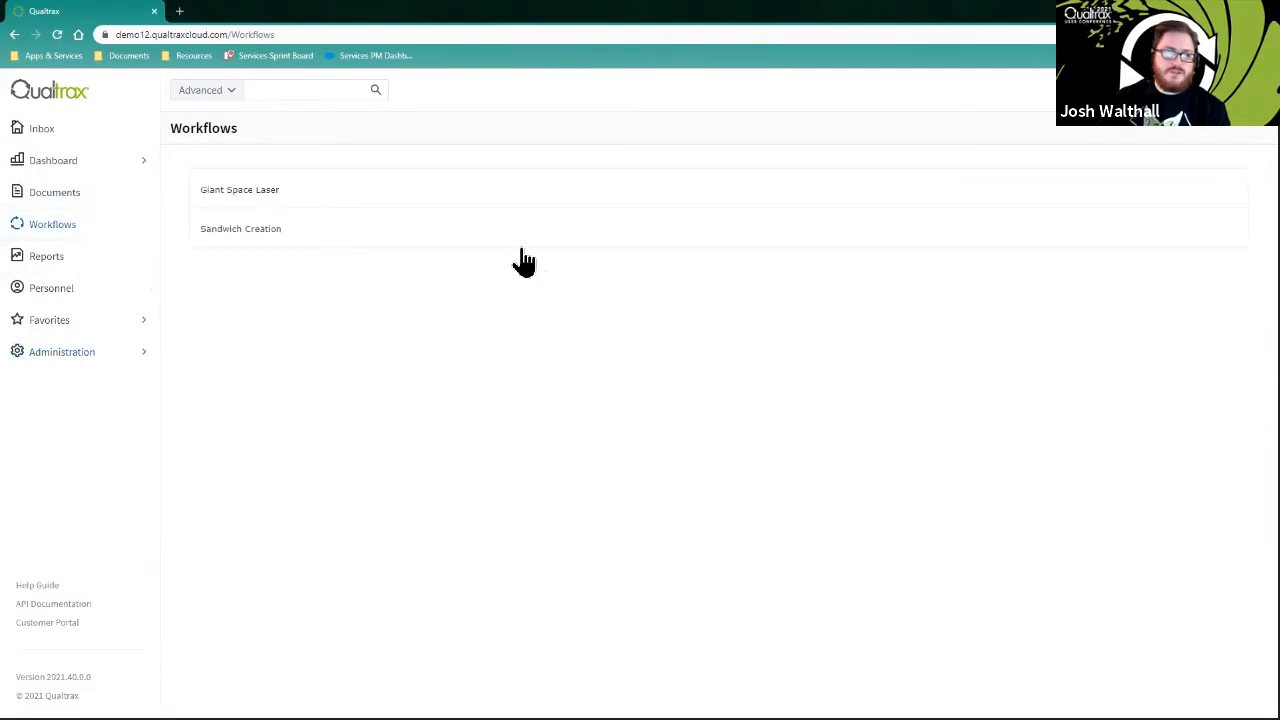
{"action": "mouse_move", "coordinate": [277, 206]}
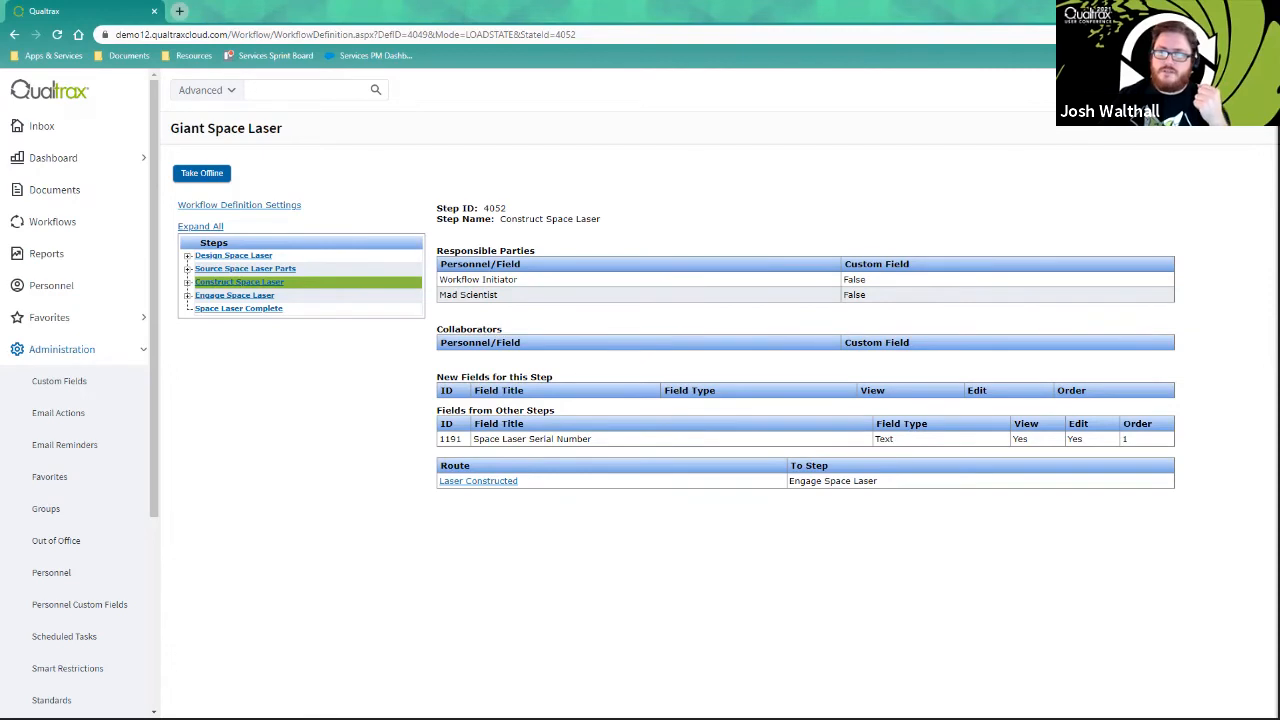
Step: In the administrator session, open the approval, review and notify lists of the Dastardly Plans folder under SPECTRE
{"action": "left_click", "coordinate": [68, 197]}
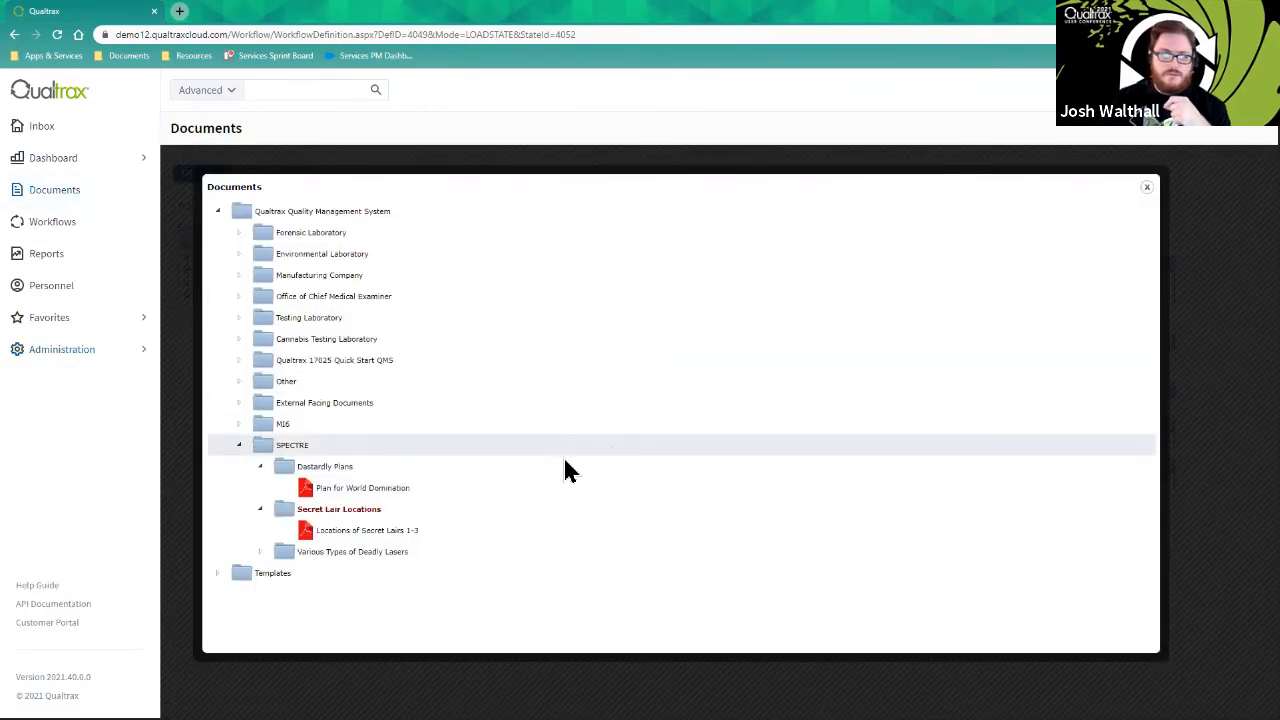
{"action": "left_click", "coordinate": [433, 474]}
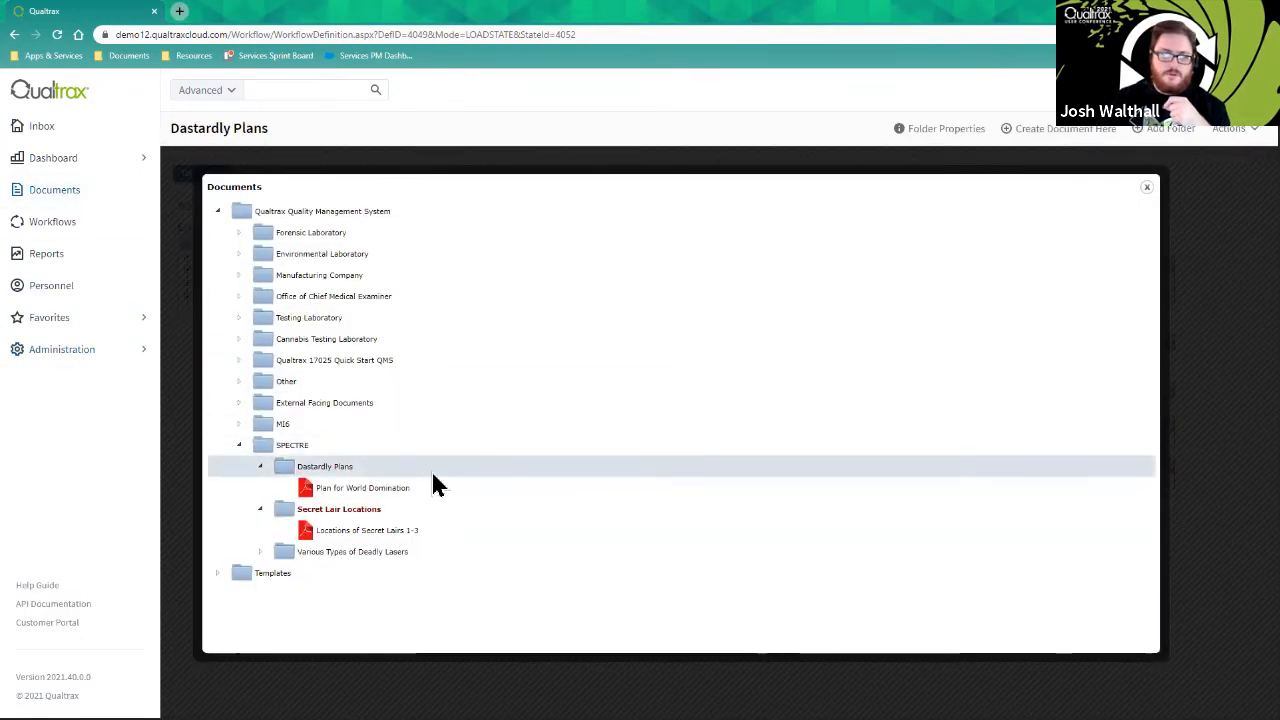
{"action": "left_click", "coordinate": [947, 132]}
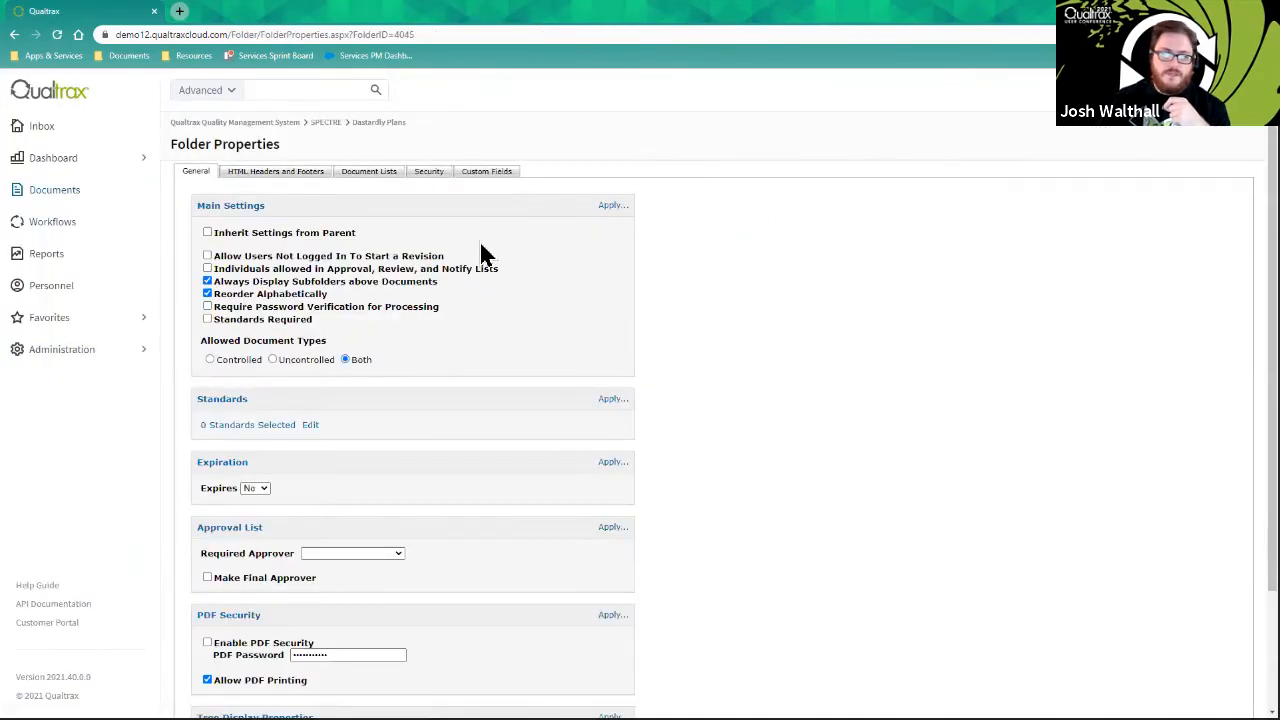
{"action": "left_click", "coordinate": [370, 172]}
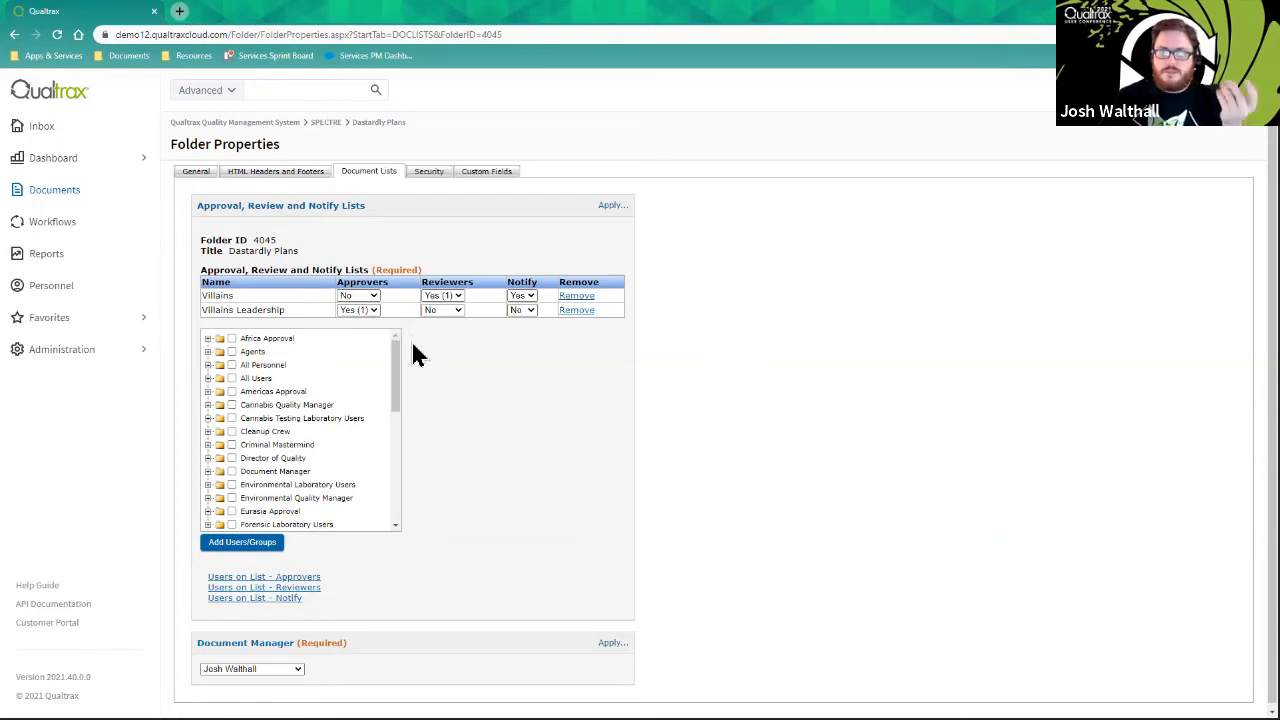
Step: Examine the groups available to add to the folder's lists and the reviewer and notify choices for Villains Leadership
{"action": "left_click_drag", "start_coordinate": [403, 366], "coordinate": [409, 466]}
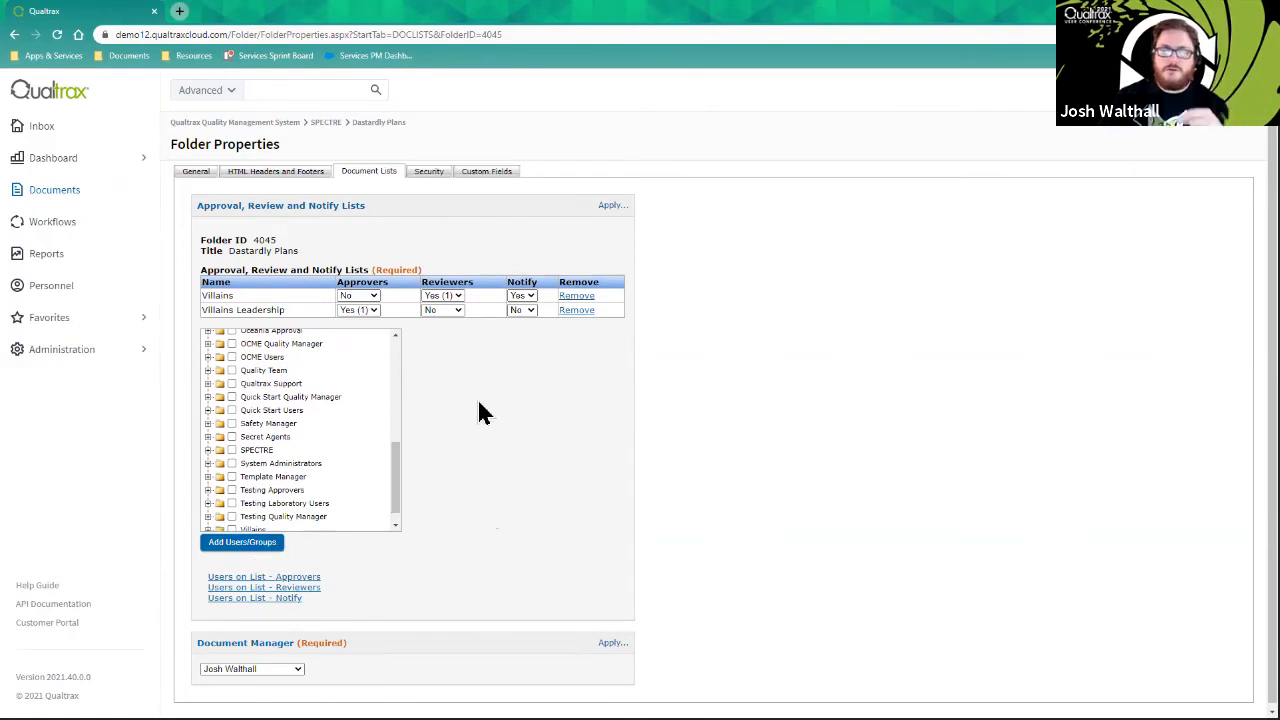
{"action": "left_click", "coordinate": [450, 311]}
{"action": "left_click", "coordinate": [462, 323]}
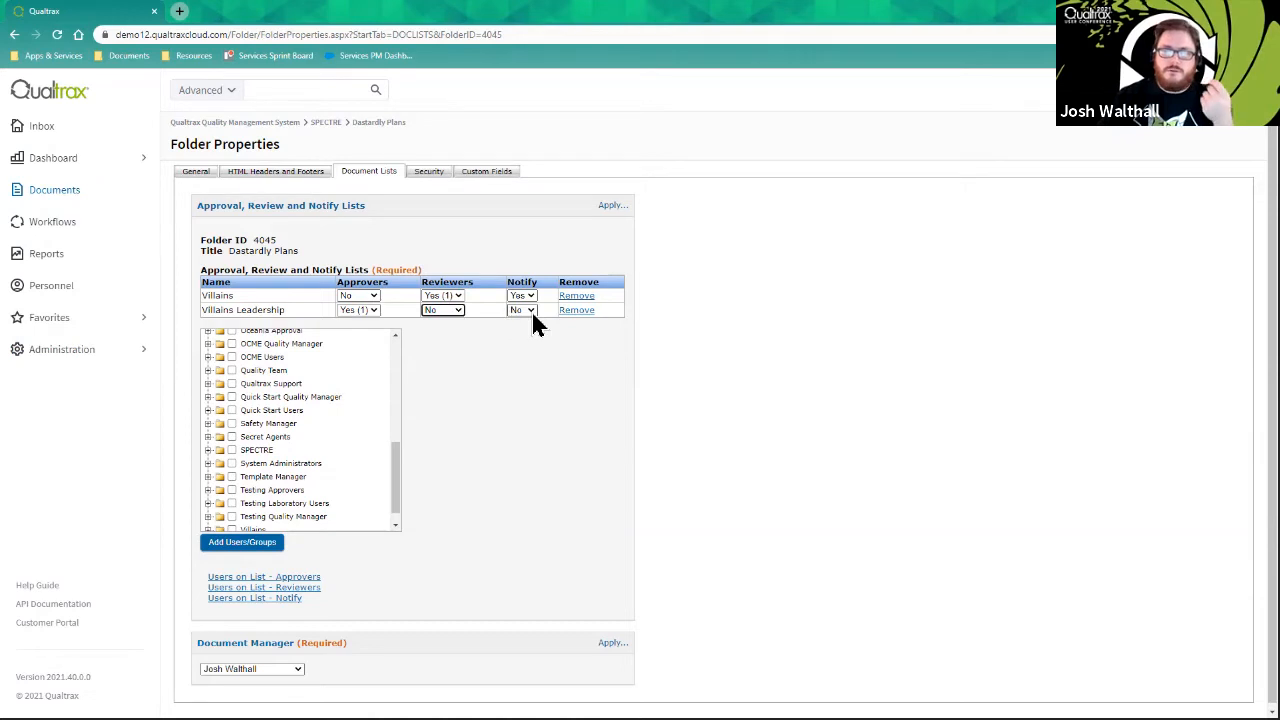
{"action": "left_click", "coordinate": [528, 311]}
{"action": "left_click", "coordinate": [465, 346]}
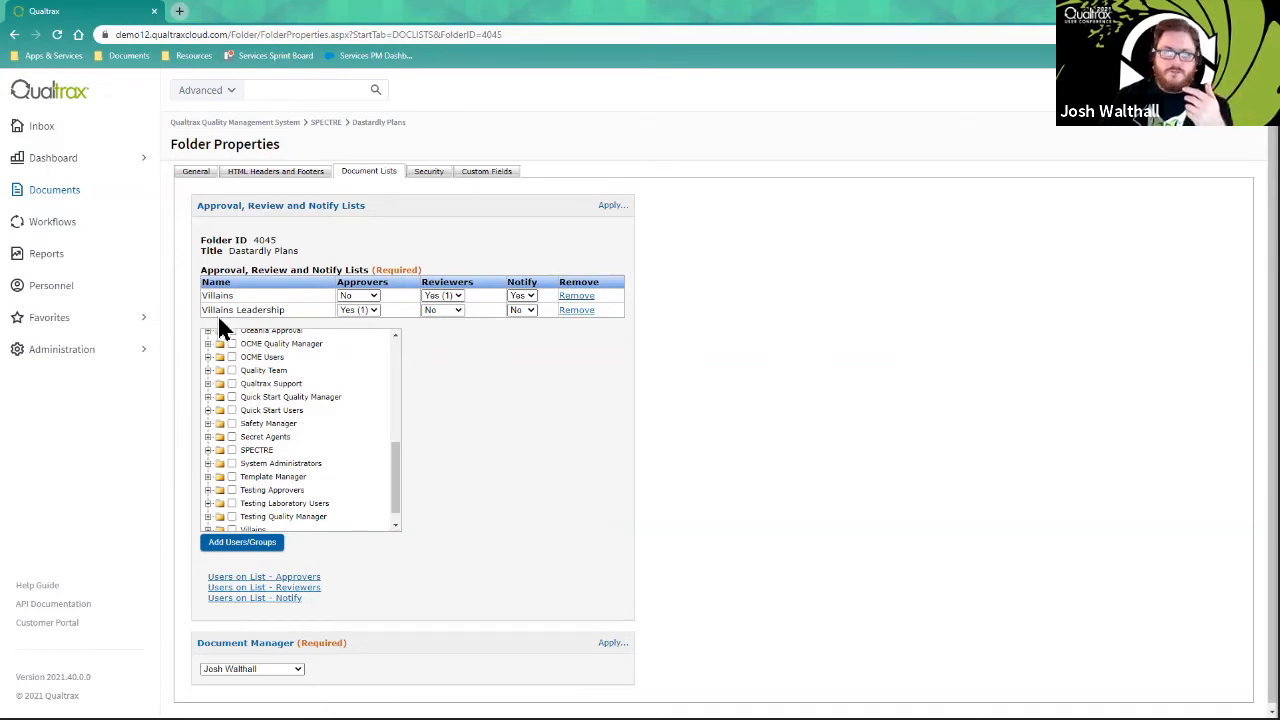
Step: Review the approval, review and notify lists in the Plan for World Domination document's properties
{"action": "left_click", "coordinate": [63, 198]}
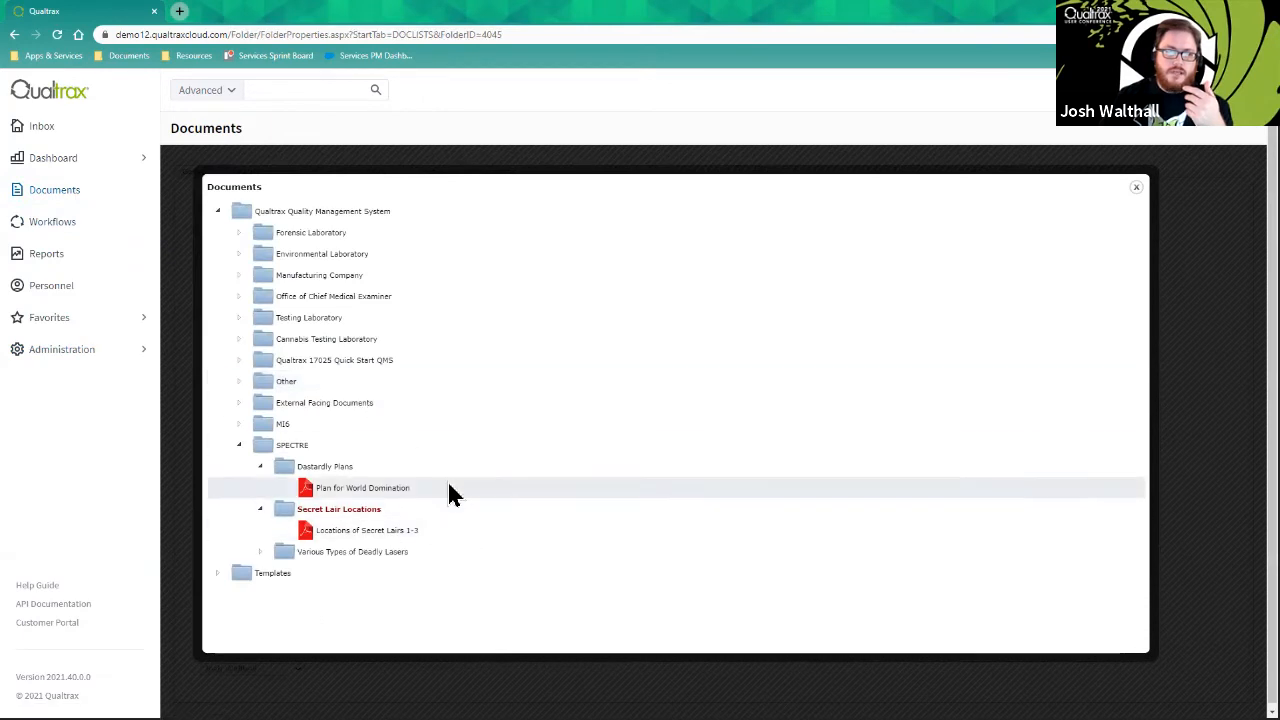
{"action": "left_click", "coordinate": [446, 487]}
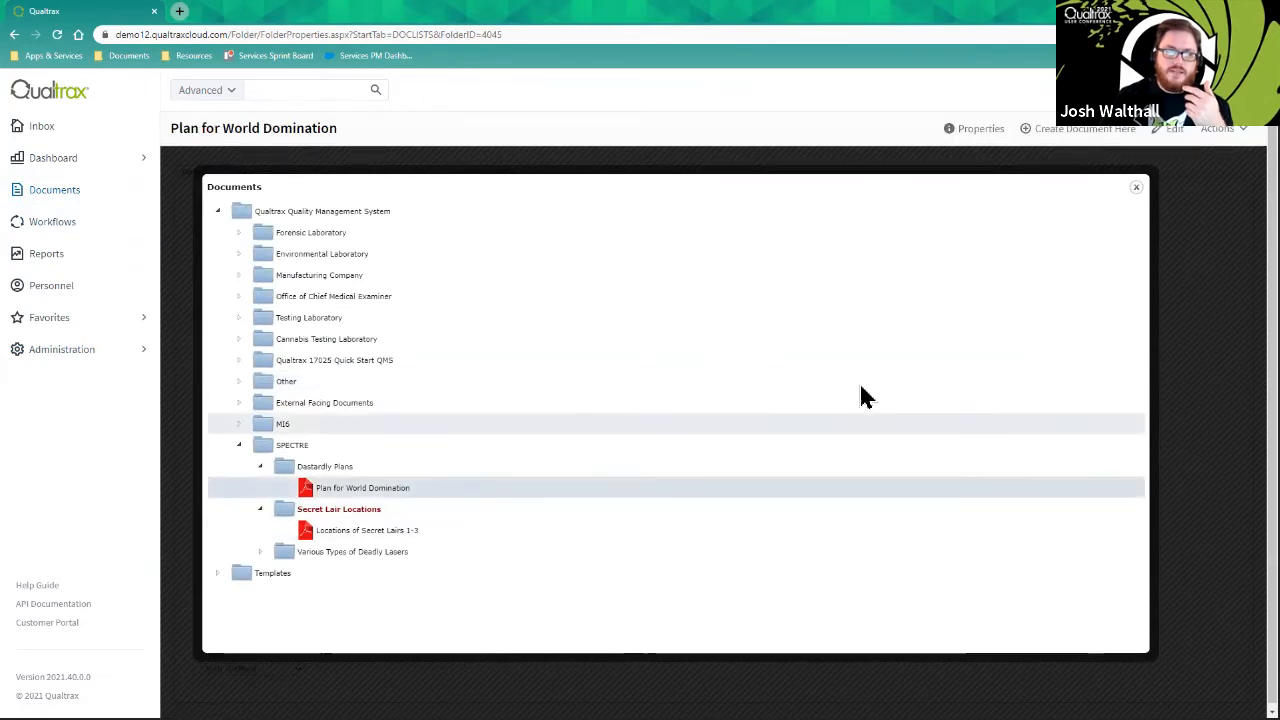
{"action": "left_click", "coordinate": [973, 128]}
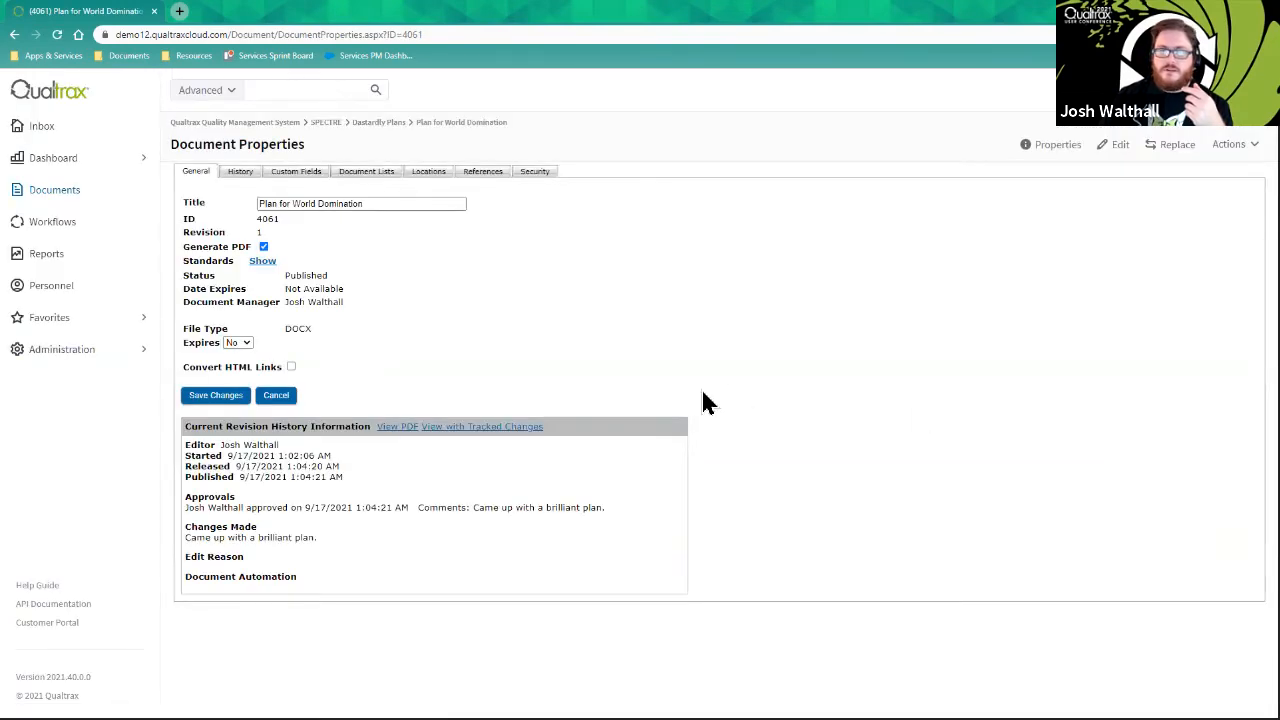
{"action": "left_click", "coordinate": [373, 175]}
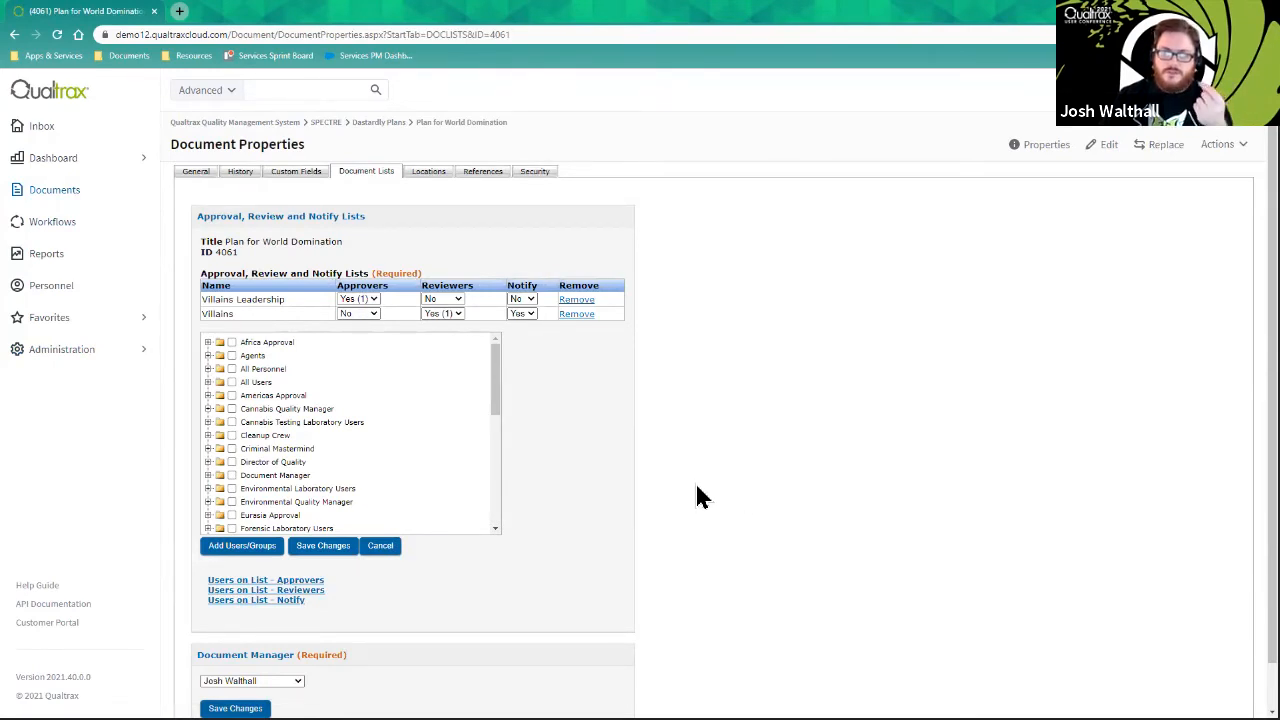
{"action": "left_click", "coordinate": [88, 200]}
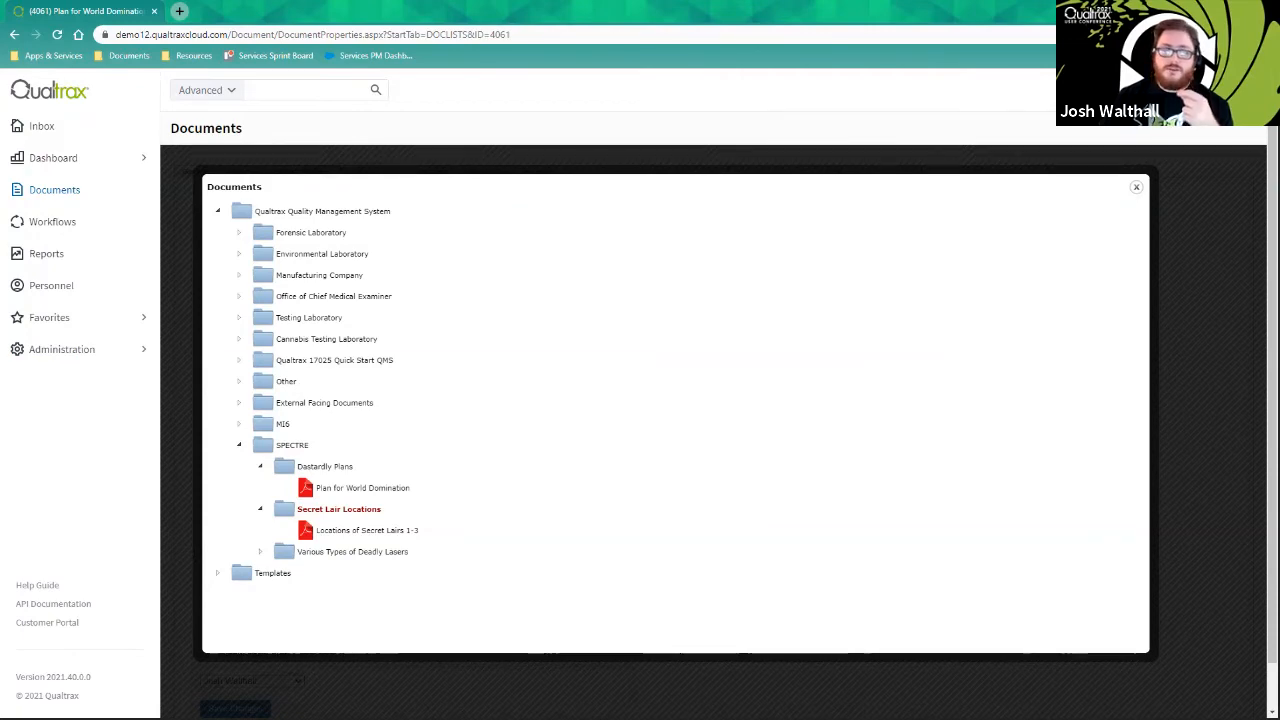
{"action": "left_click", "coordinate": [1220, 223]}
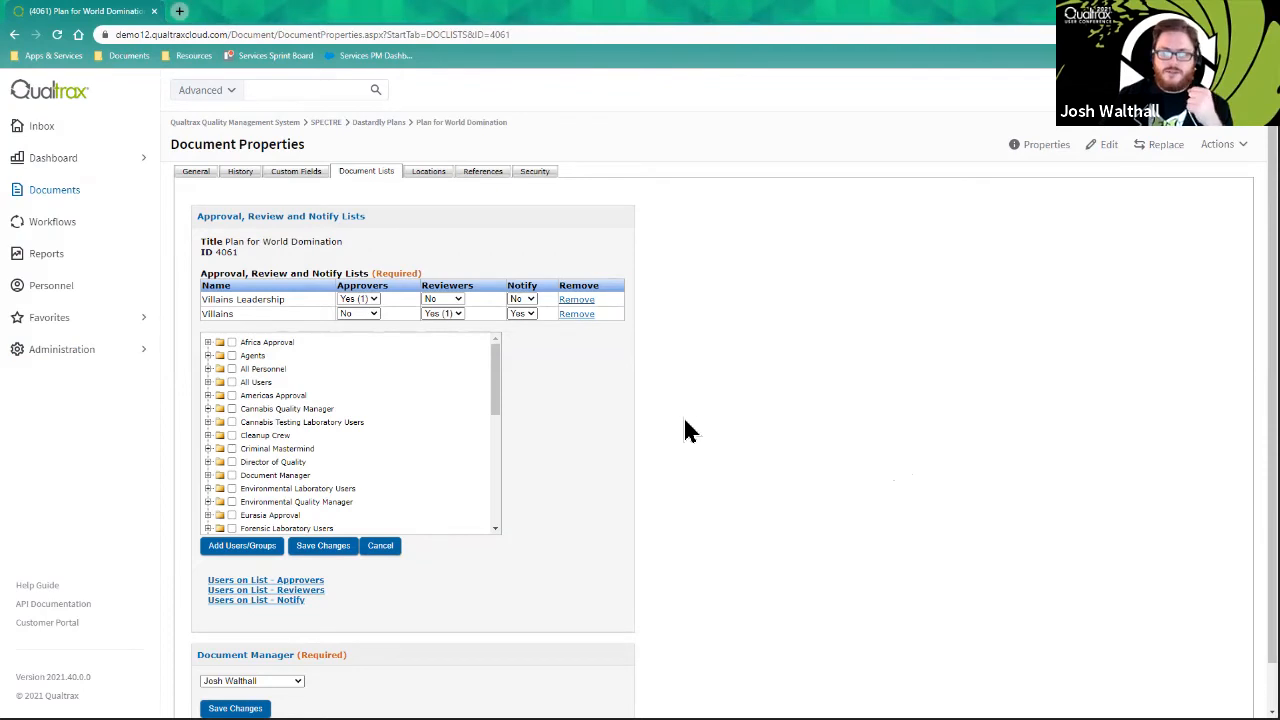
Step: Add the Mad Scientist group as a recipient of the Account Locked Out email action for users
{"action": "left_click", "coordinate": [66, 351]}
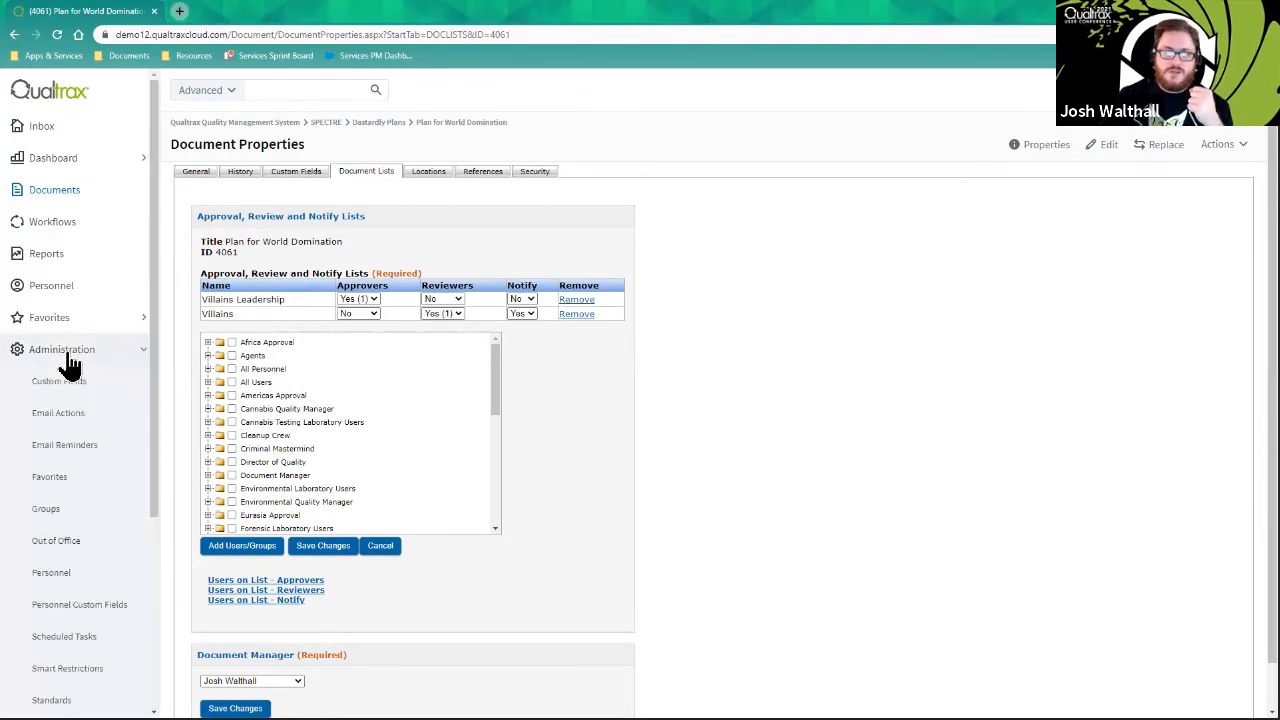
{"action": "left_click", "coordinate": [62, 414]}
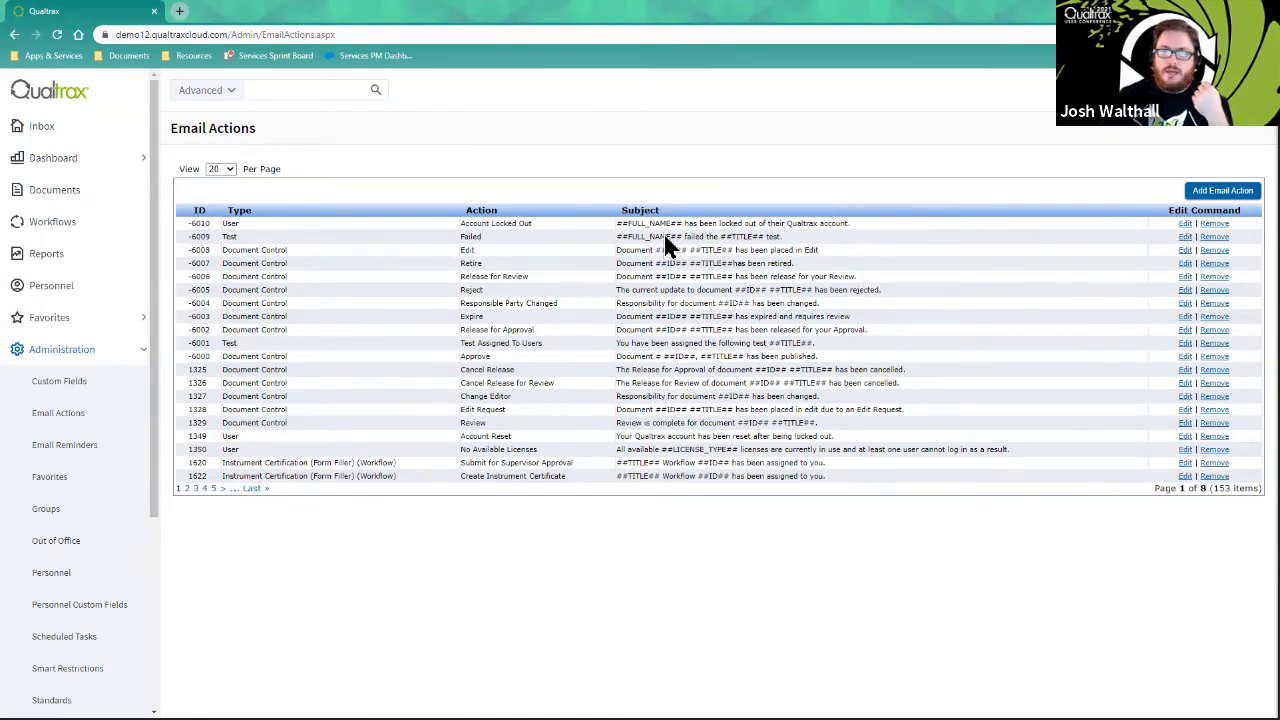
{"action": "left_click", "coordinate": [1185, 223]}
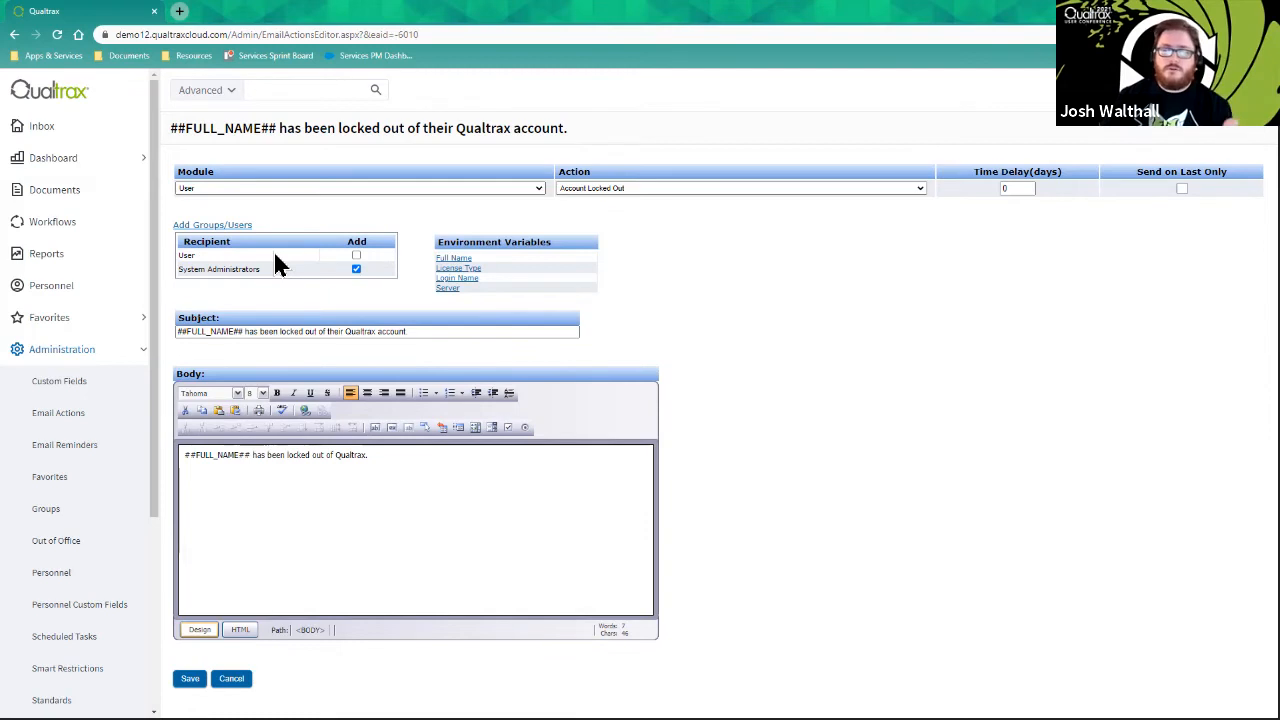
{"action": "left_click", "coordinate": [210, 230]}
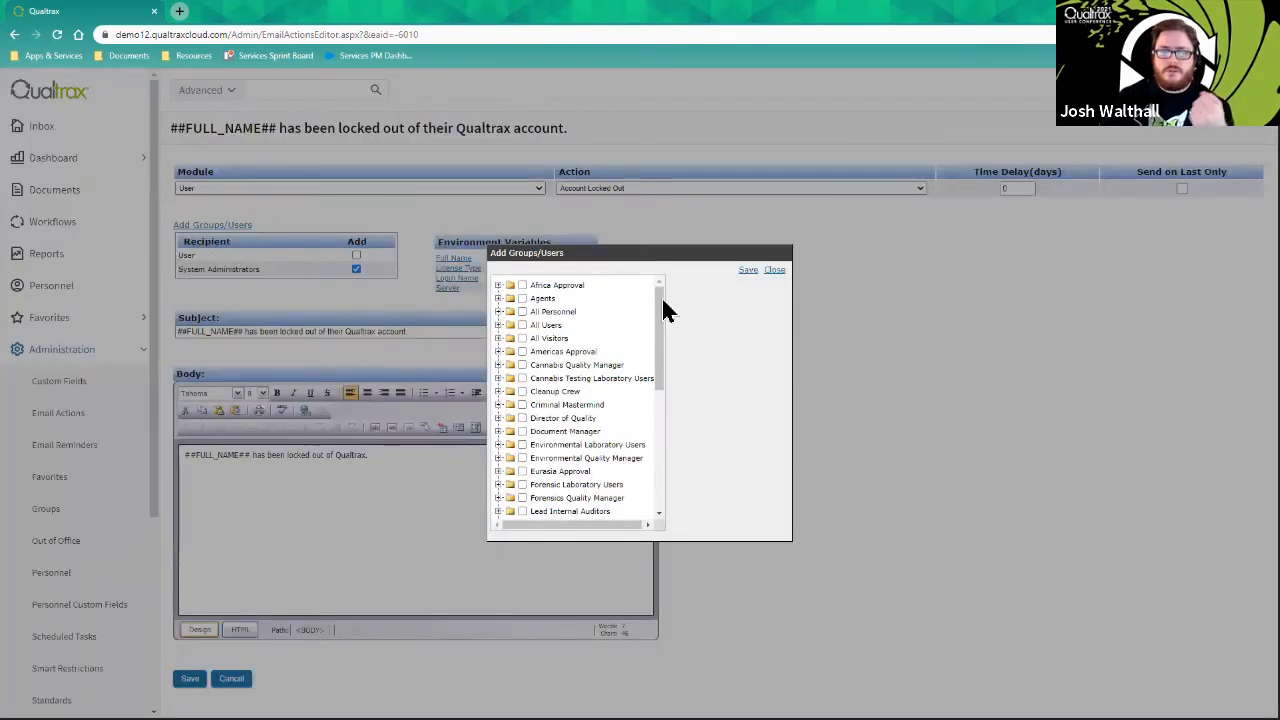
{"action": "left_click_drag", "start_coordinate": [660, 312], "coordinate": [668, 380]}
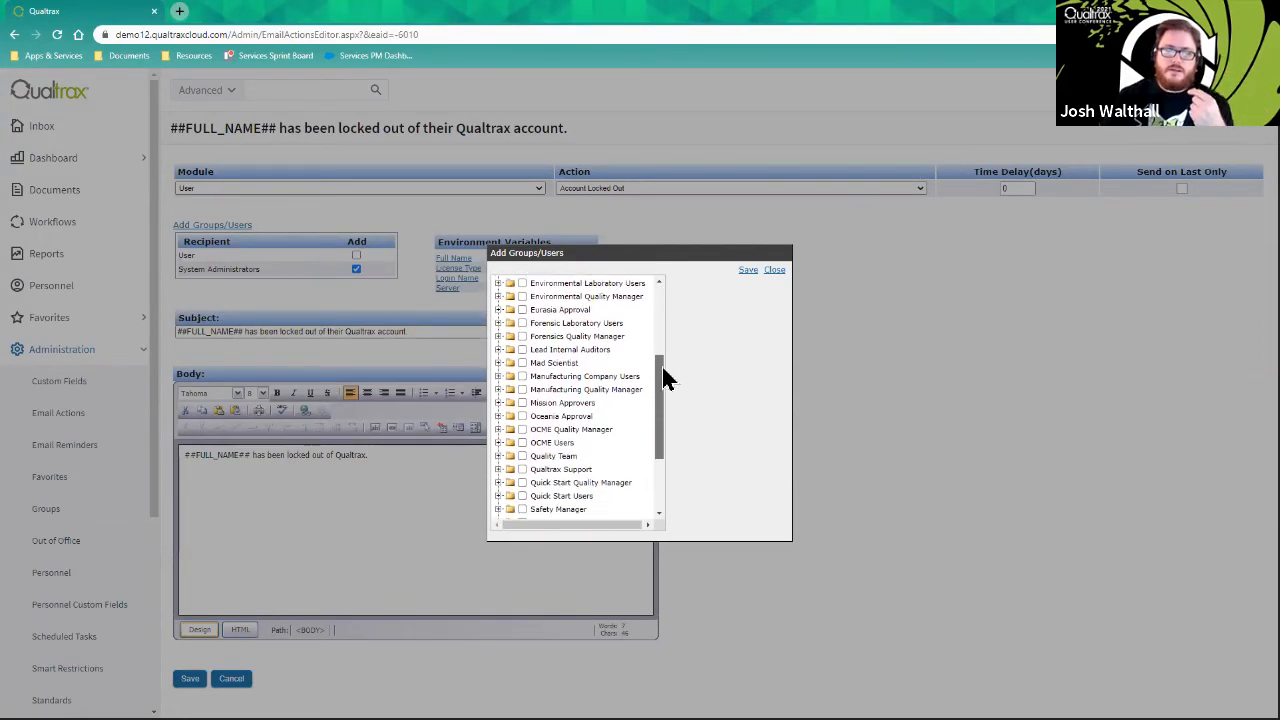
{"action": "left_click", "coordinate": [522, 363]}
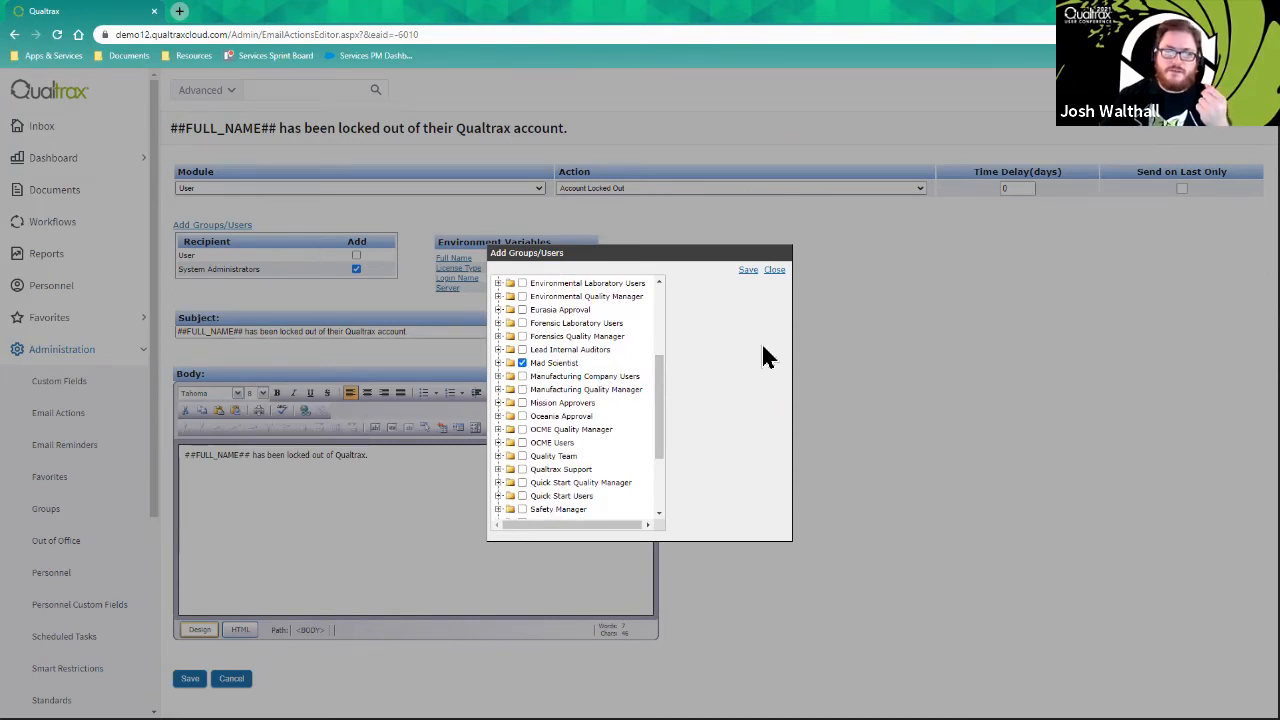
{"action": "left_click", "coordinate": [748, 270]}
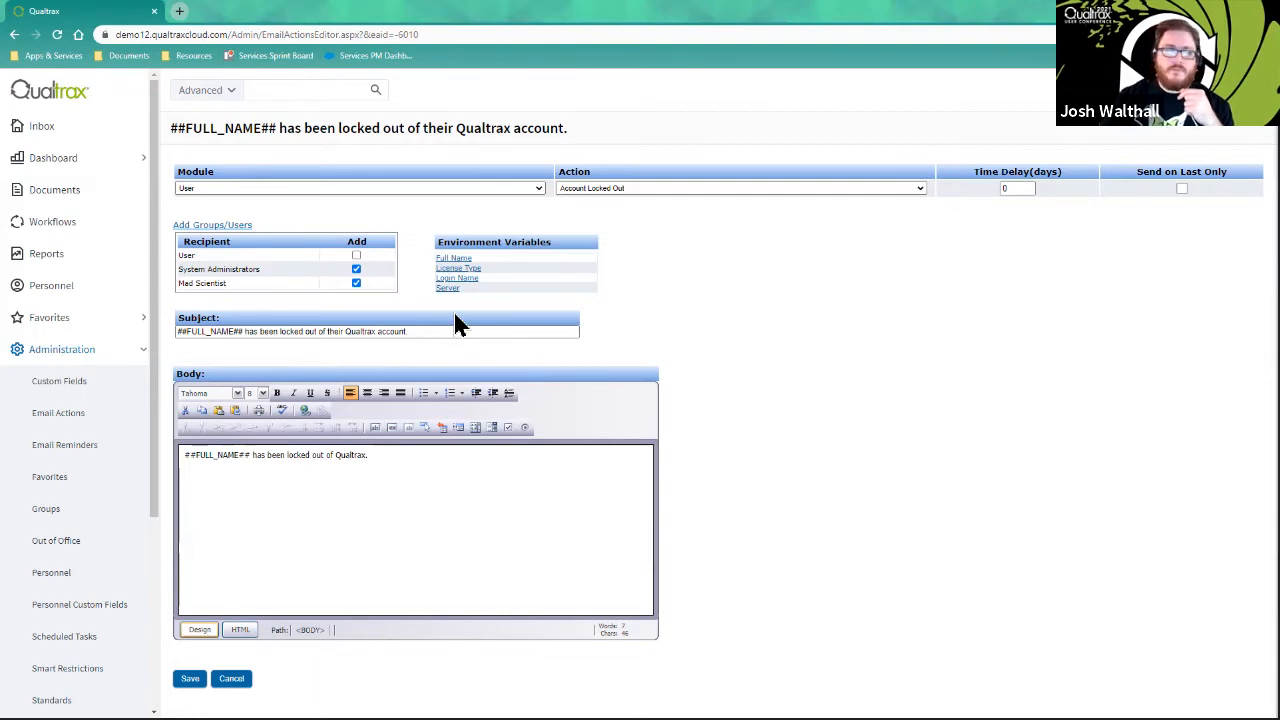
Step: Open group administration and expand the Mad Scientist group to view its members
{"action": "scroll", "coordinate": [128, 324], "scroll_direction": "down", "scroll_amount": 2}
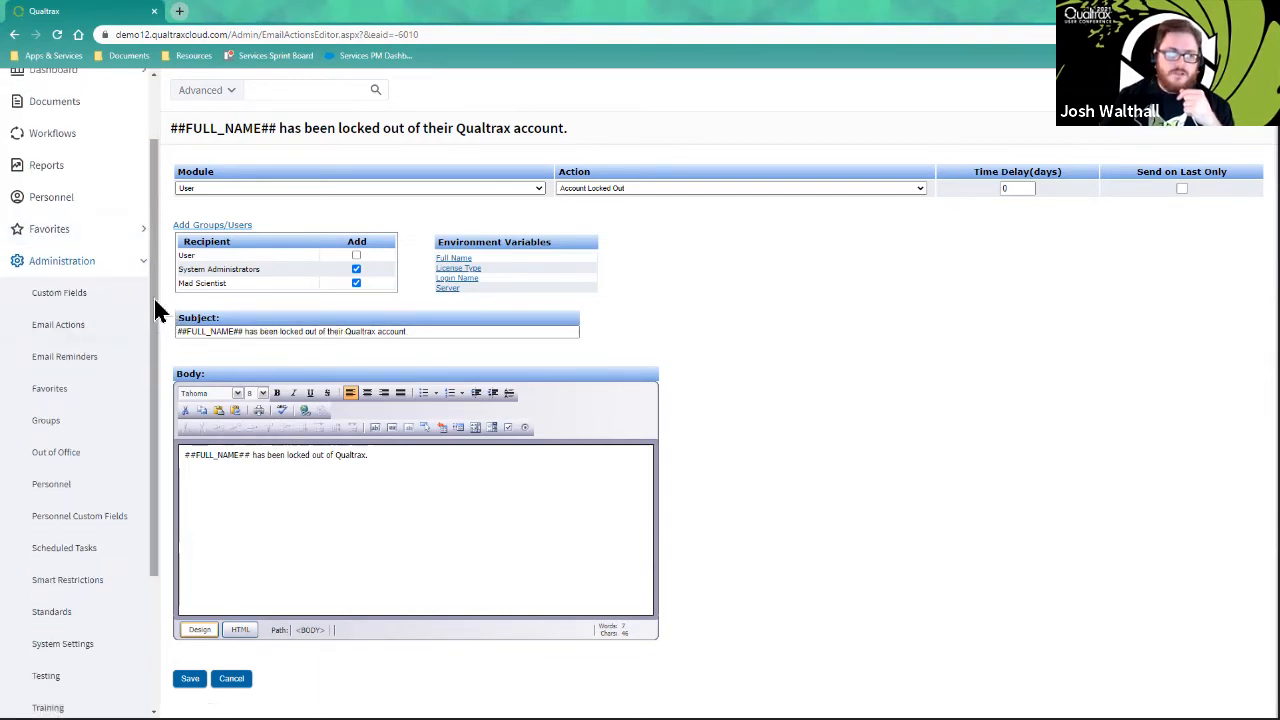
{"action": "scroll", "coordinate": [155, 315], "scroll_direction": "down", "scroll_amount": 1}
{"action": "left_click_drag", "start_coordinate": [155, 318], "coordinate": [155, 324]}
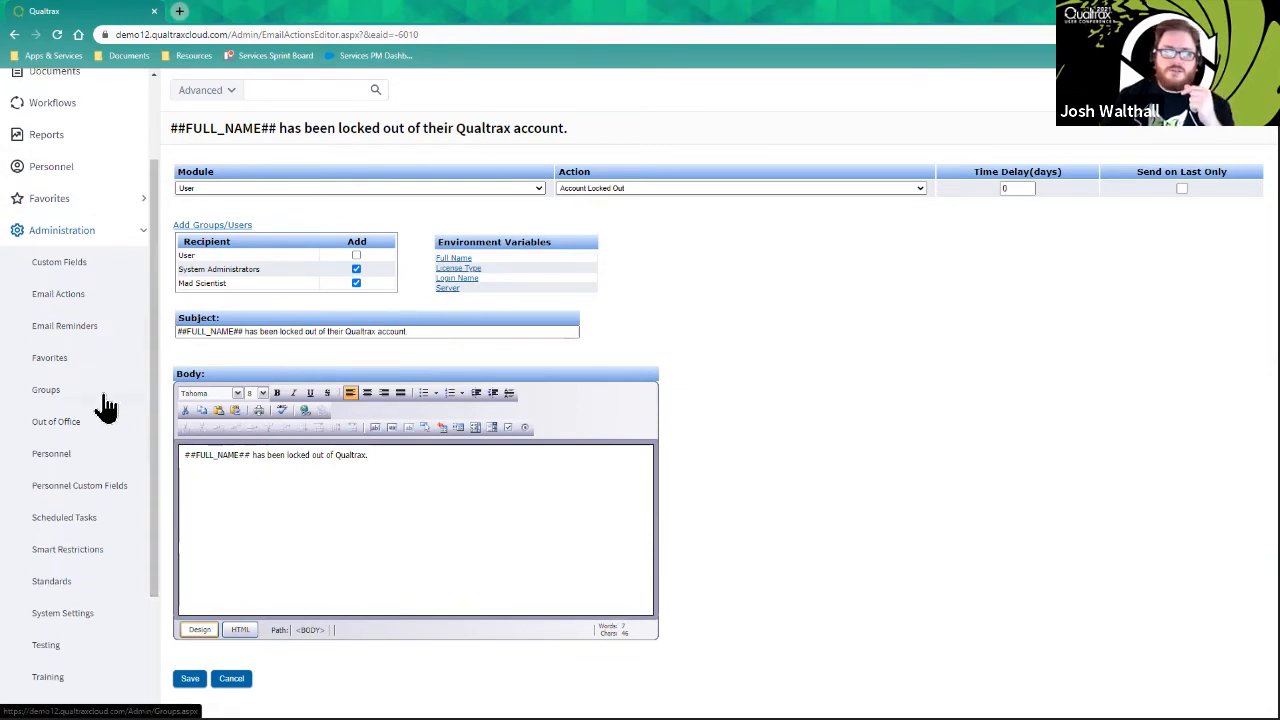
{"action": "left_click", "coordinate": [50, 390]}
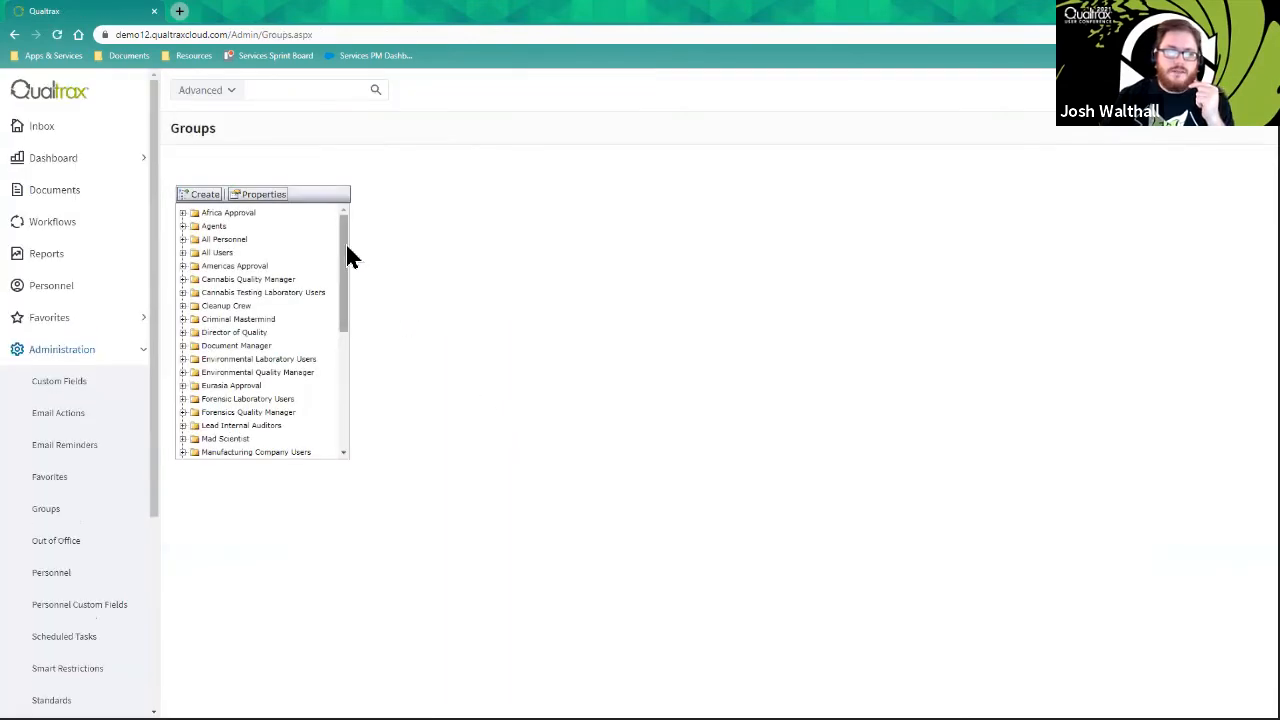
{"action": "left_click_drag", "start_coordinate": [349, 254], "coordinate": [337, 333]}
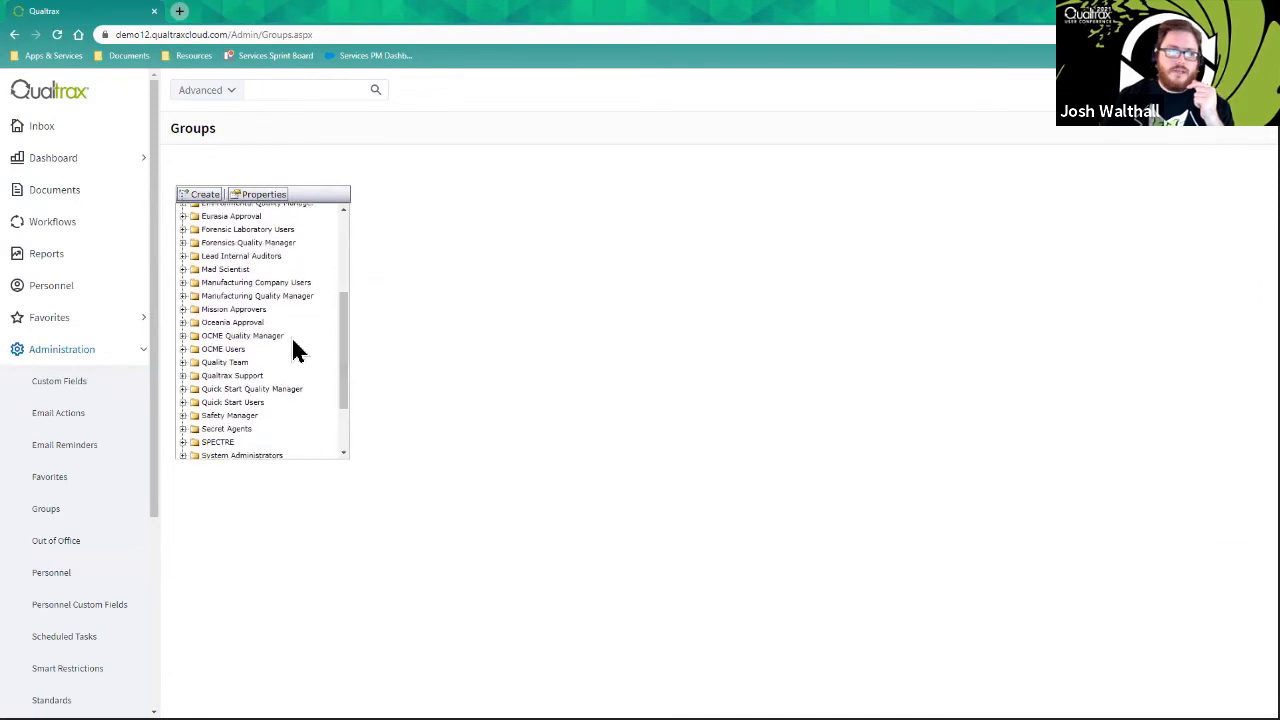
{"action": "left_click", "coordinate": [183, 269]}
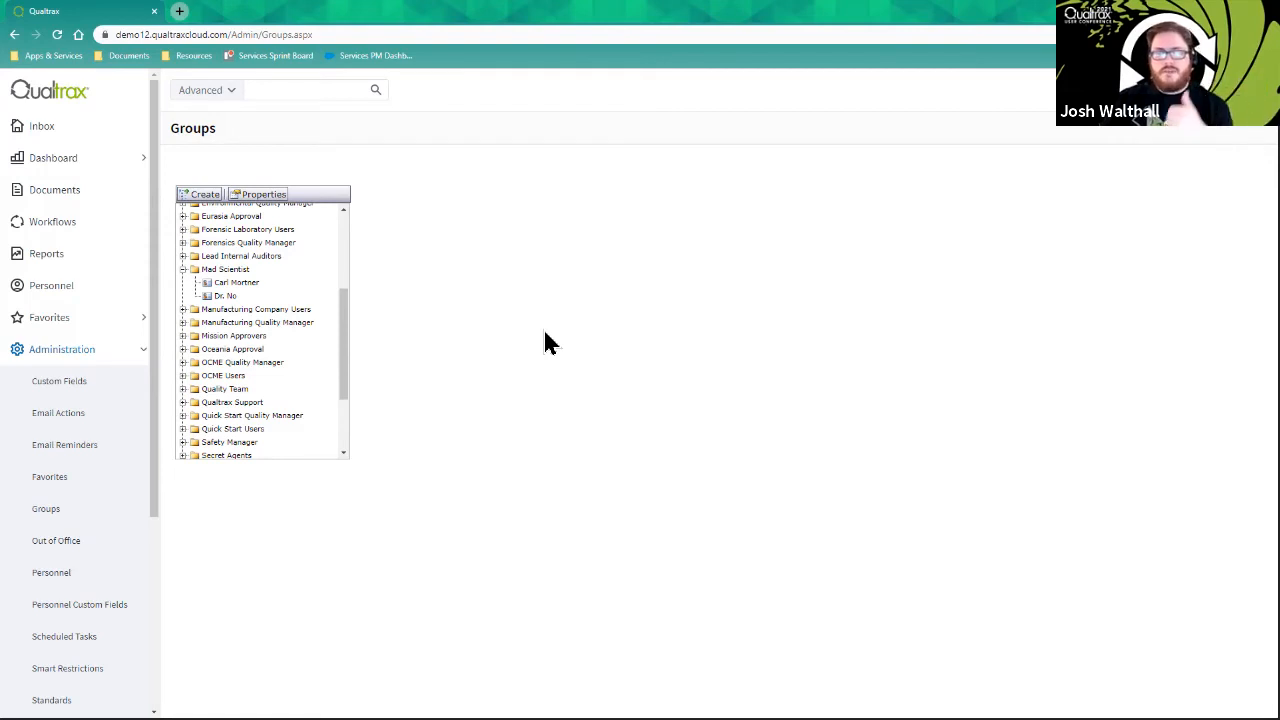
Step: Assign the presenter's user account as a manager of the Mad Scientist group and save the change
{"action": "right_click", "coordinate": [231, 282]}
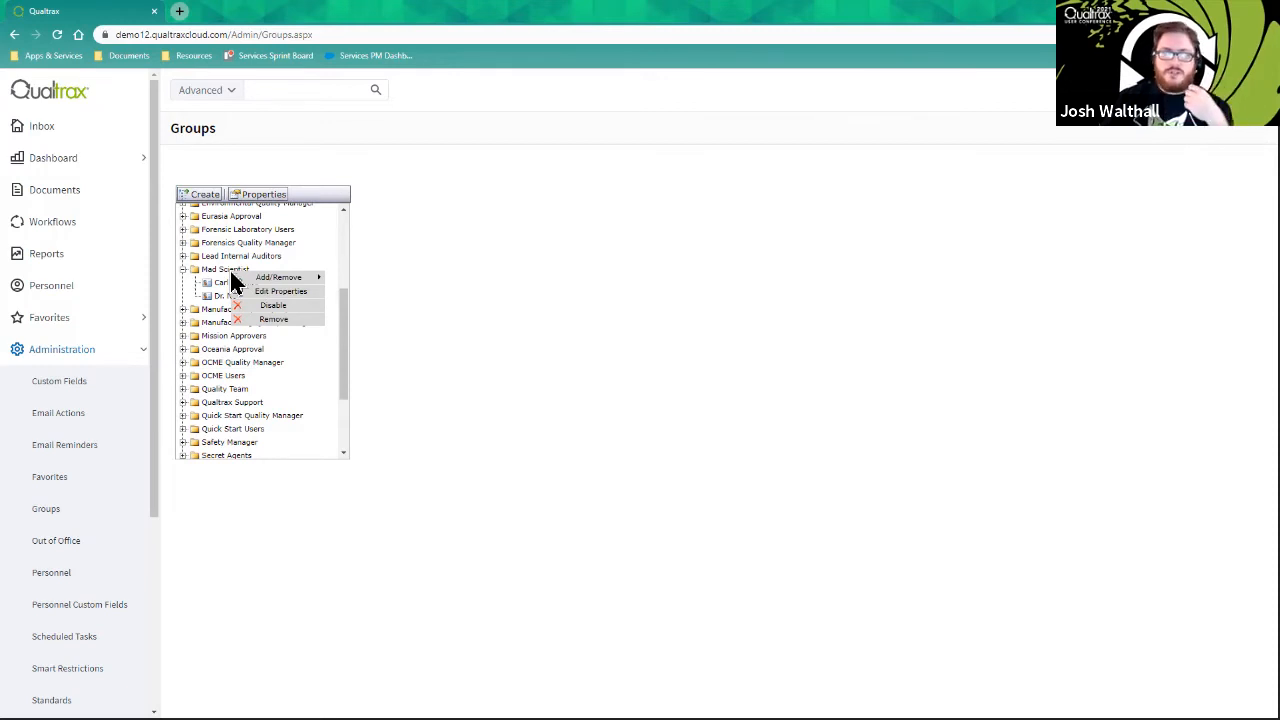
{"action": "mouse_move", "coordinate": [271, 279]}
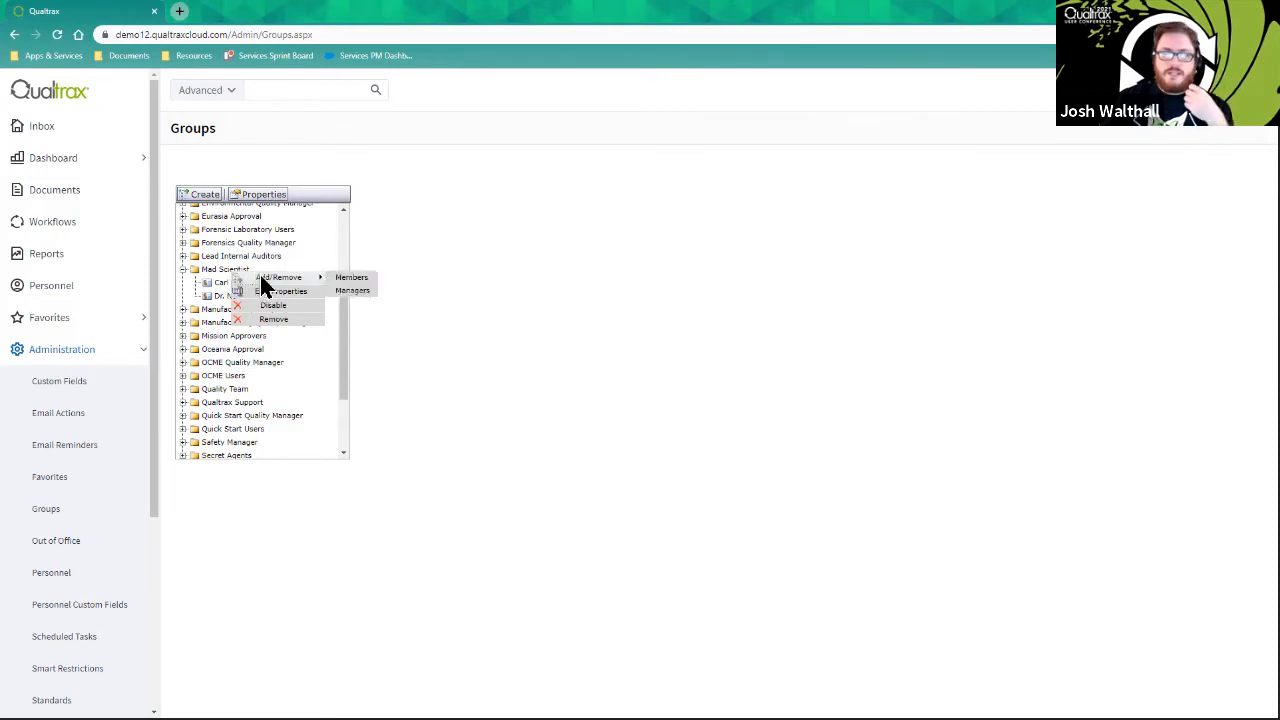
{"action": "left_click", "coordinate": [377, 294]}
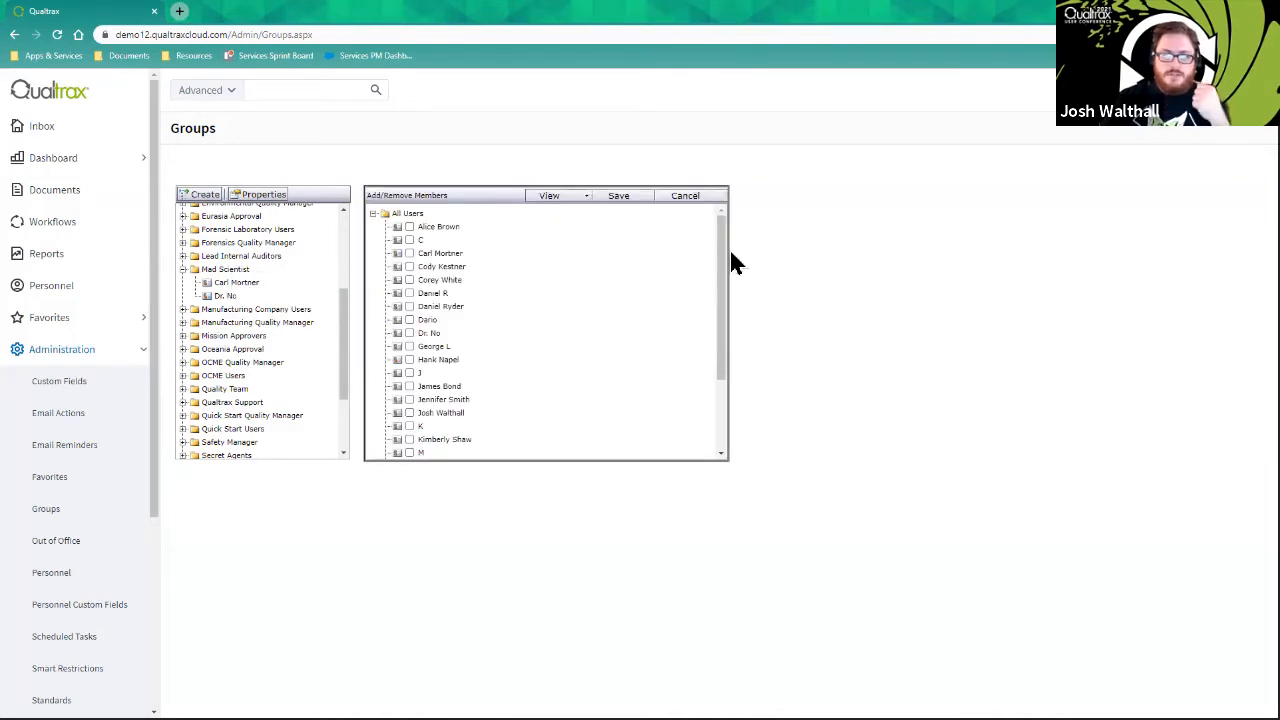
{"action": "mouse_move", "coordinate": [728, 249]}
{"action": "left_mouse_down"}
{"action": "mouse_move", "coordinate": [727, 332]}
{"action": "mouse_move", "coordinate": [722, 228]}
{"action": "left_mouse_up"}
{"action": "left_click", "coordinate": [580, 197]}
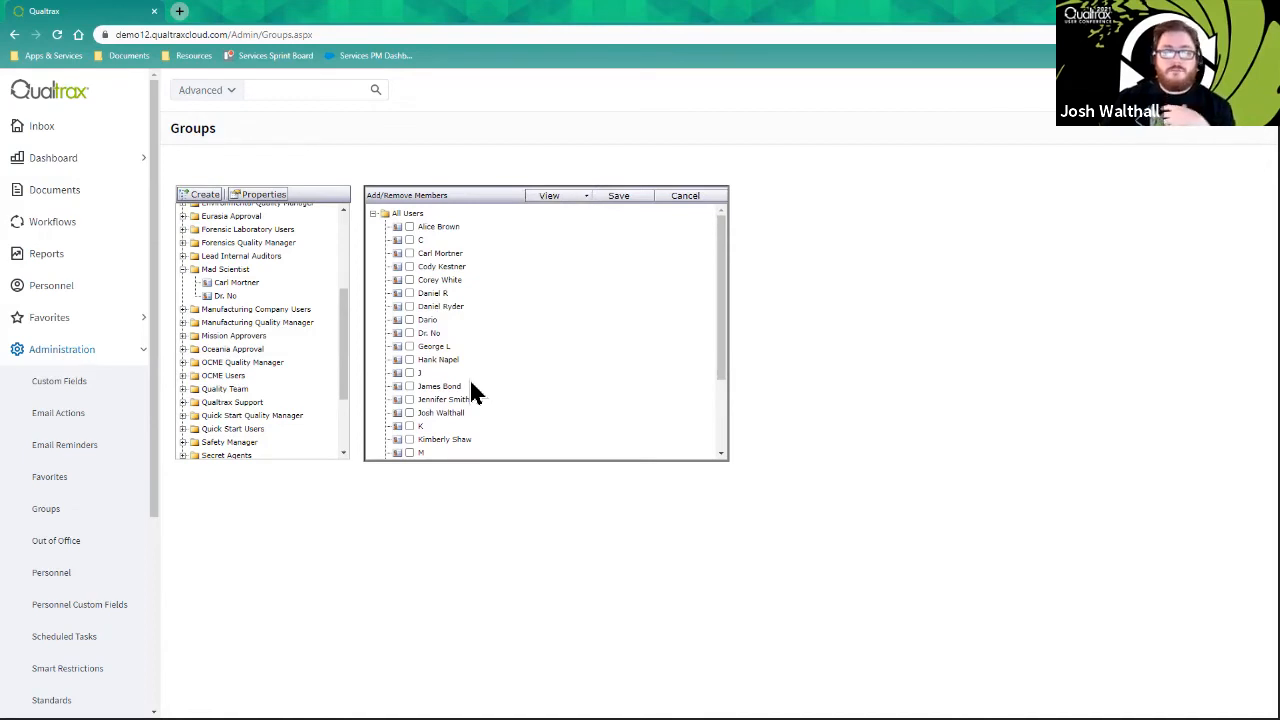
{"action": "left_click", "coordinate": [410, 412]}
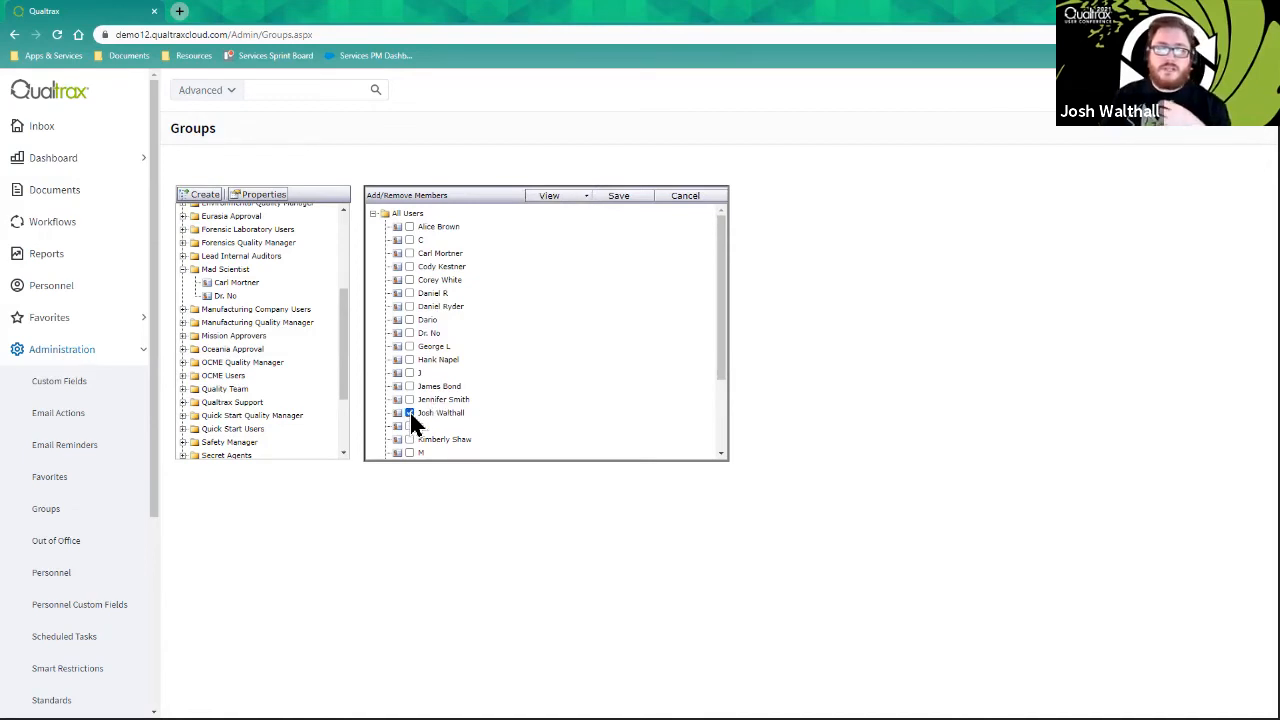
{"action": "left_click", "coordinate": [631, 197]}
Step: Expand the Mad Scientist group to review its members and manager
{"action": "scroll", "coordinate": [309, 335], "scroll_direction": "down", "scroll_amount": 5}
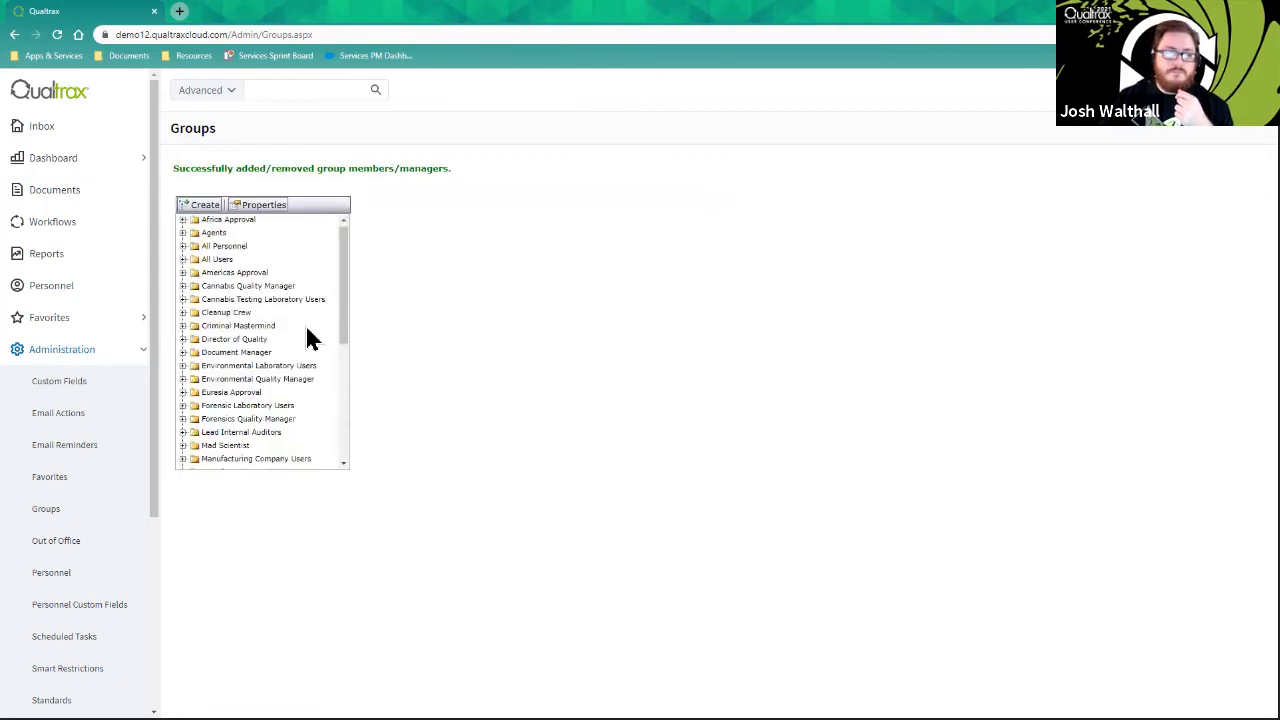
{"action": "left_click", "coordinate": [183, 272]}
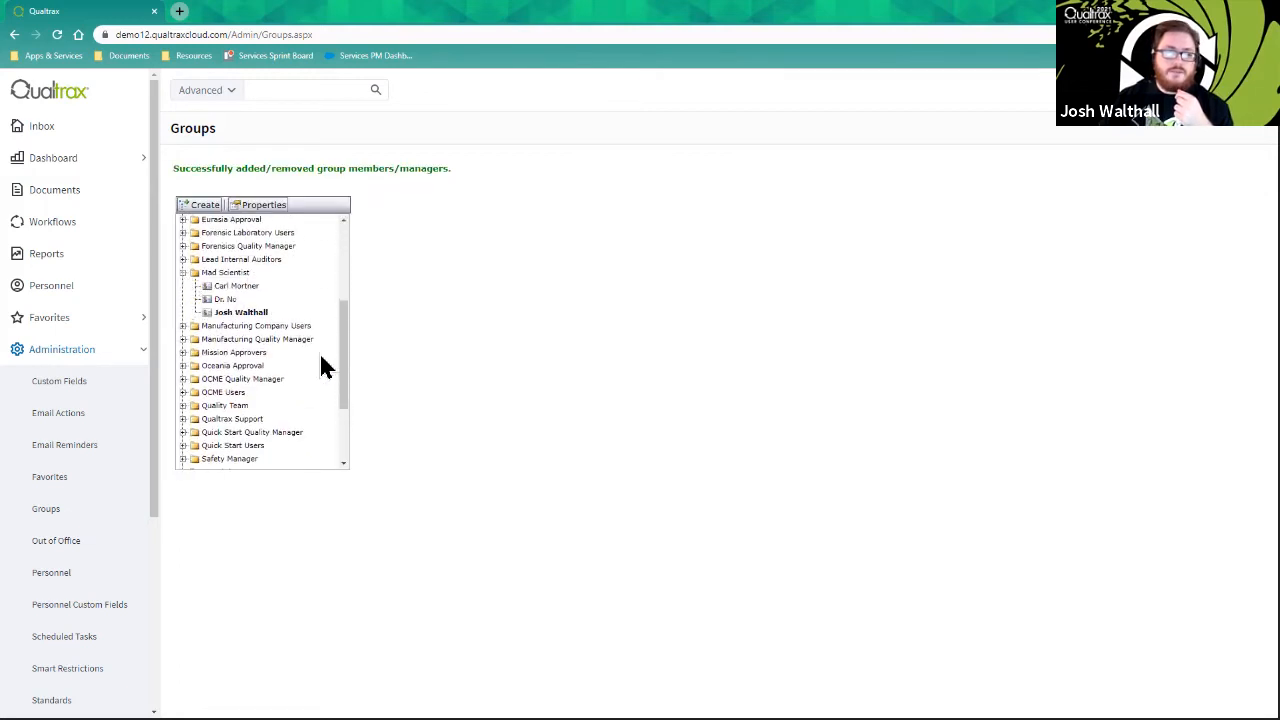
{"action": "left_click_drag", "start_coordinate": [346, 334], "coordinate": [343, 329]}
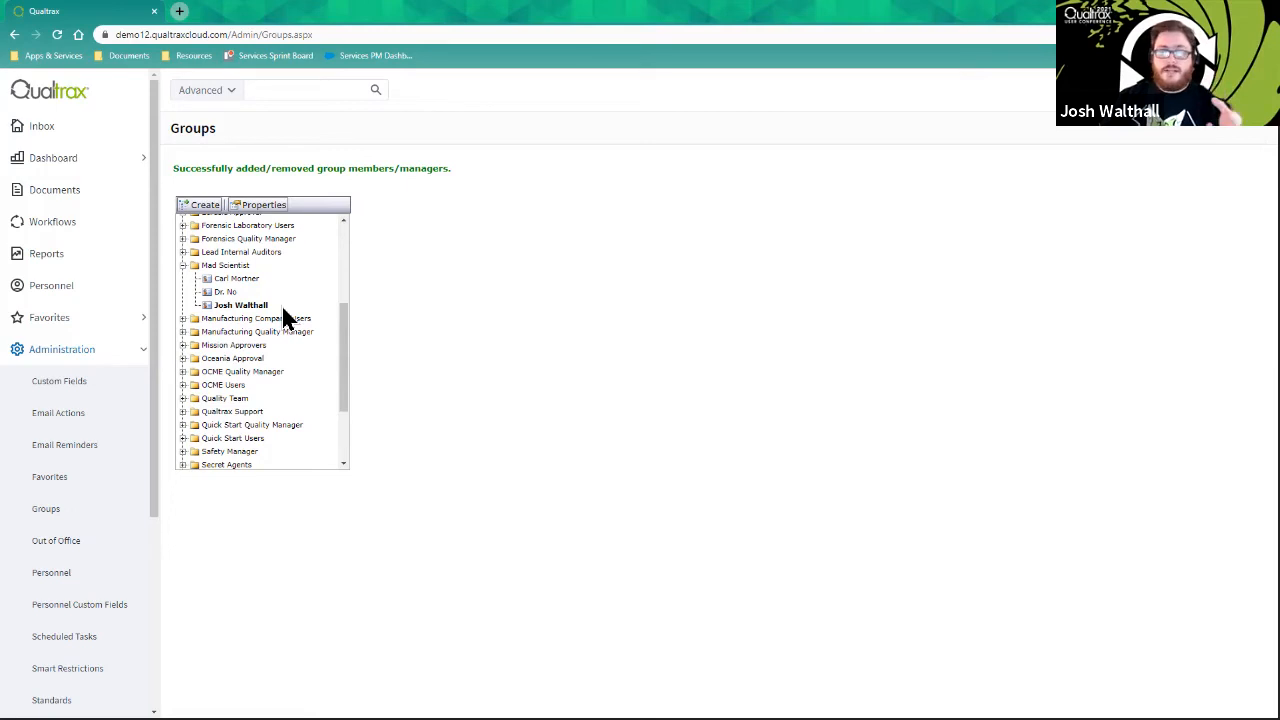
{"action": "left_click_drag", "start_coordinate": [346, 329], "coordinate": [347, 325]}
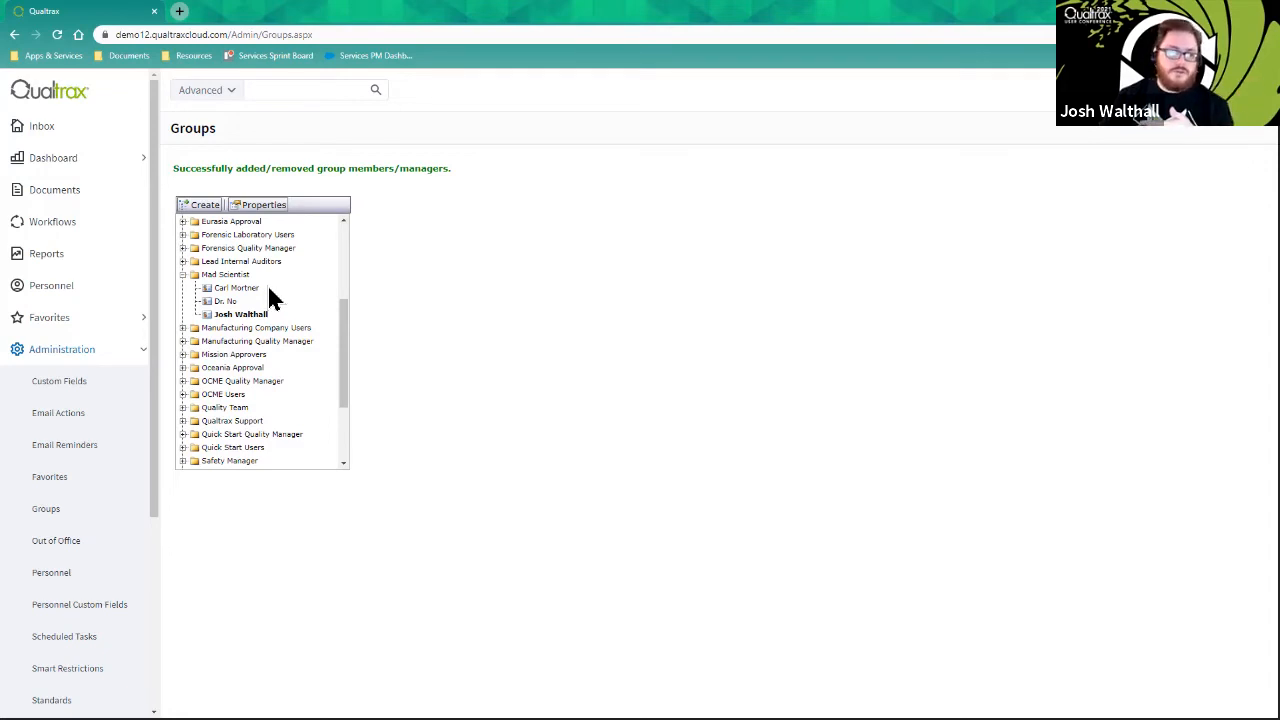
Step: Add the Mad Scientist group's manager as a member of that group as well, and expand the group
{"action": "right_click", "coordinate": [236, 277]}
{"action": "mouse_move", "coordinate": [255, 279]}
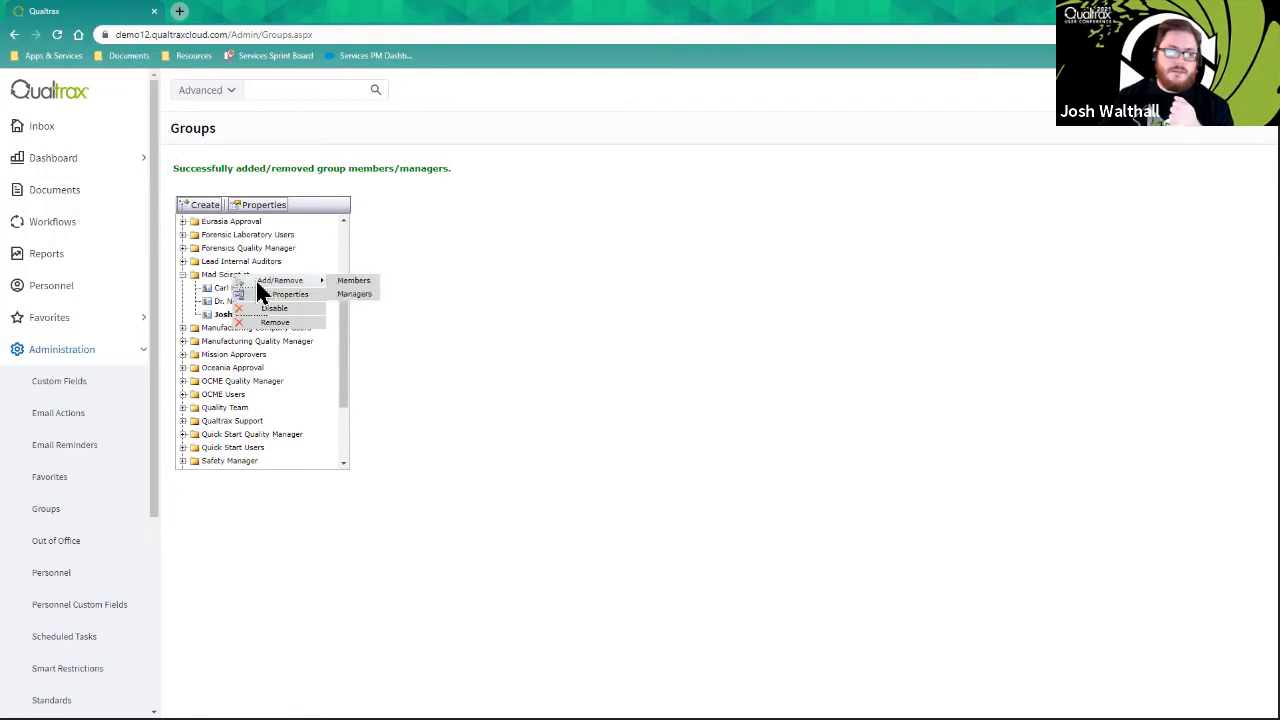
{"action": "left_click", "coordinate": [352, 281]}
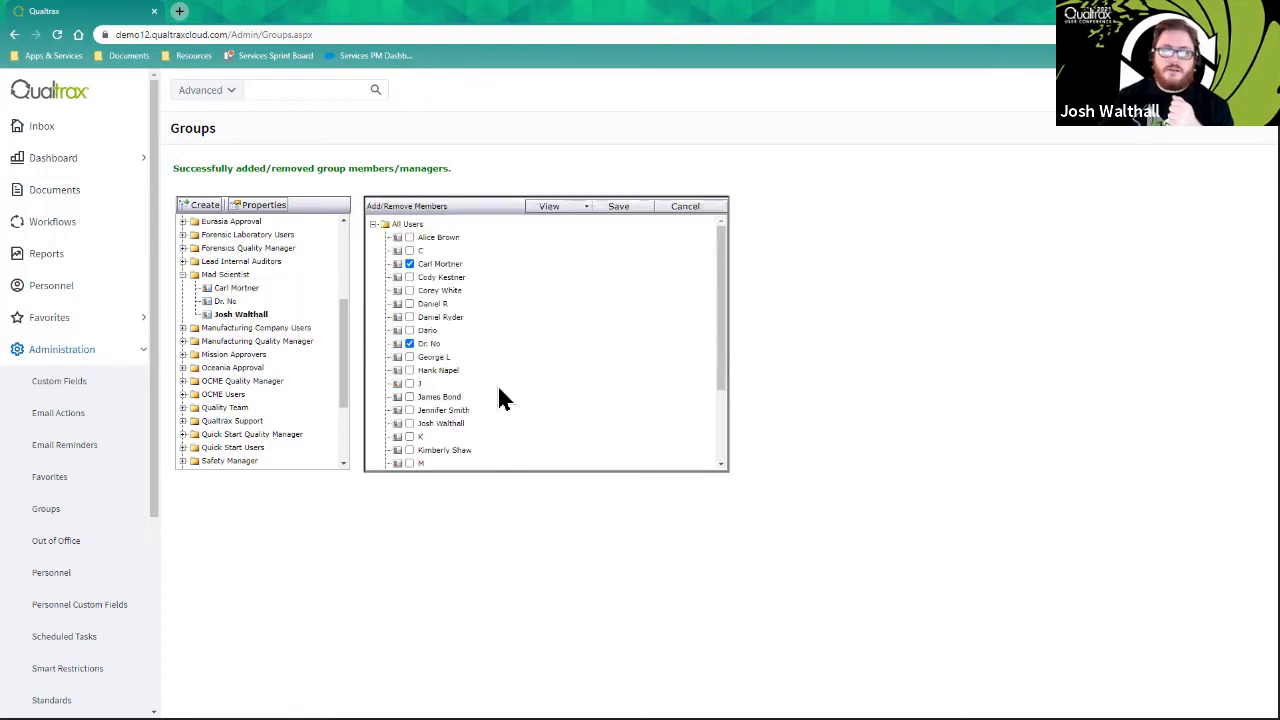
{"action": "left_click", "coordinate": [409, 424]}
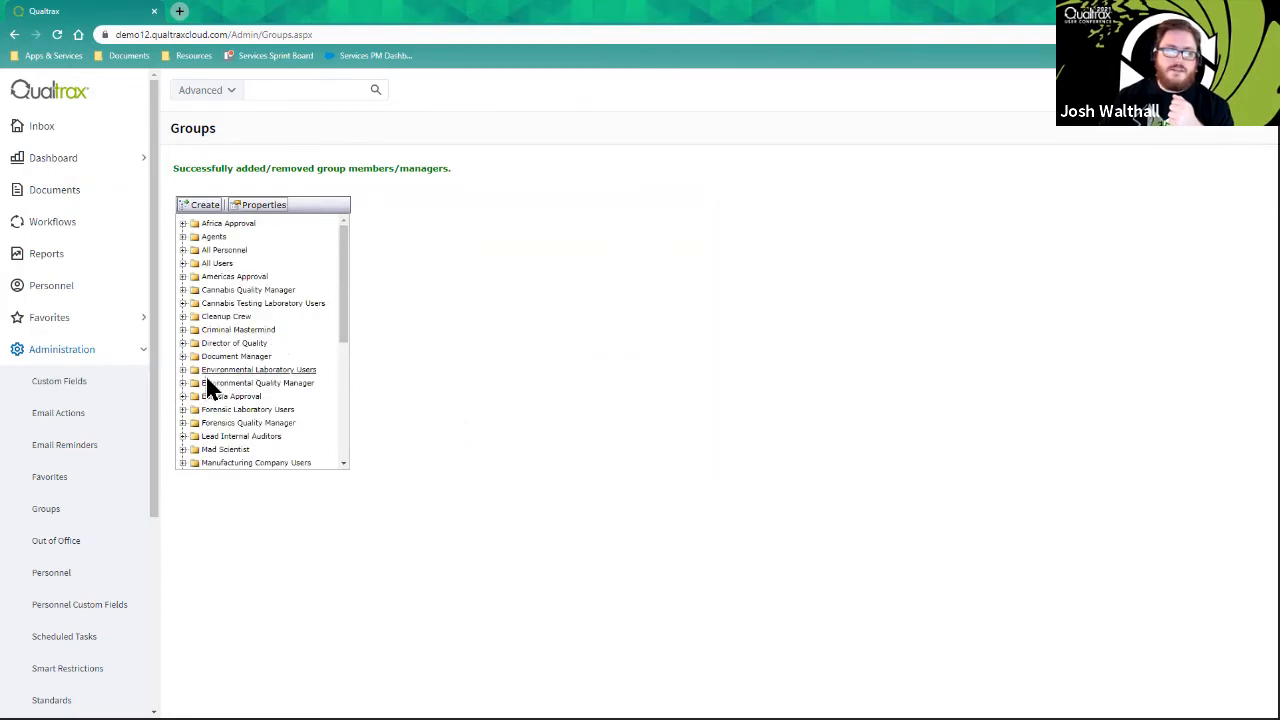
{"action": "scroll", "coordinate": [206, 378], "scroll_direction": "down", "scroll_amount": 1}
{"action": "scroll", "coordinate": [207, 388], "scroll_direction": "down", "scroll_amount": 2}
{"action": "left_click", "coordinate": [183, 361]}
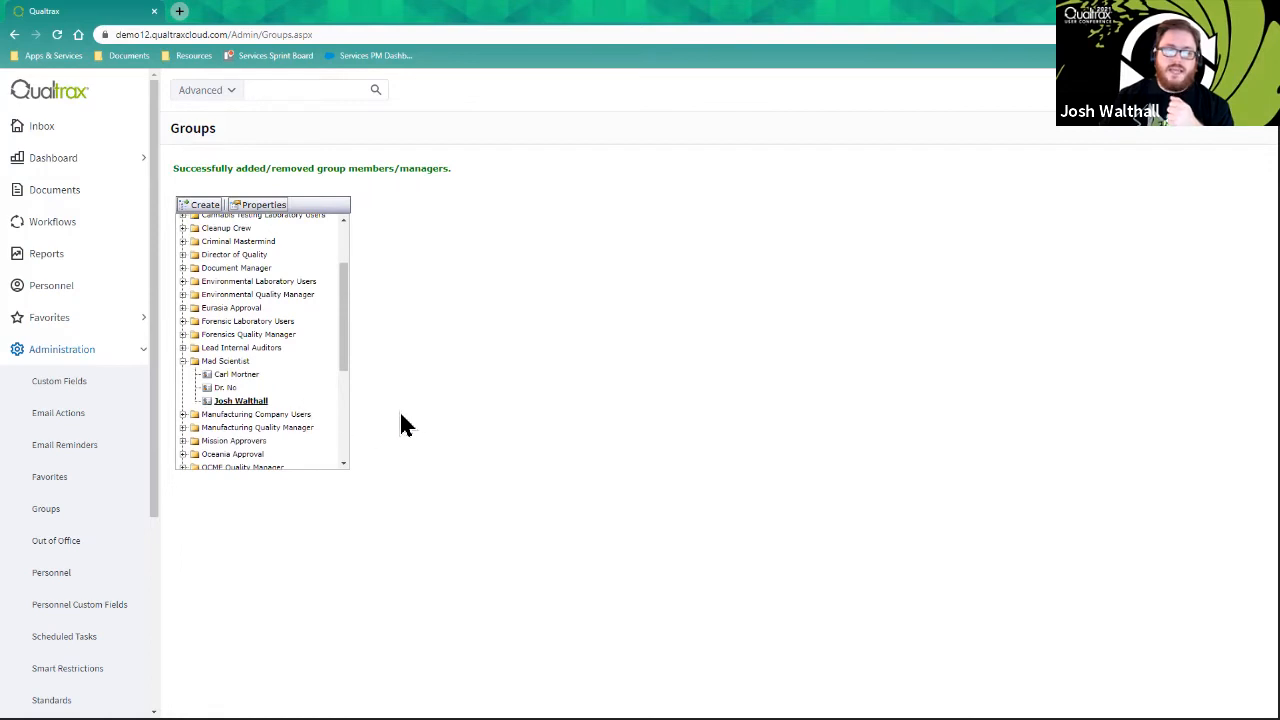
Step: Remove the manager's membership from the Mad Scientist group and save the change
{"action": "right_click", "coordinate": [232, 362]}
{"action": "mouse_move", "coordinate": [270, 369]}
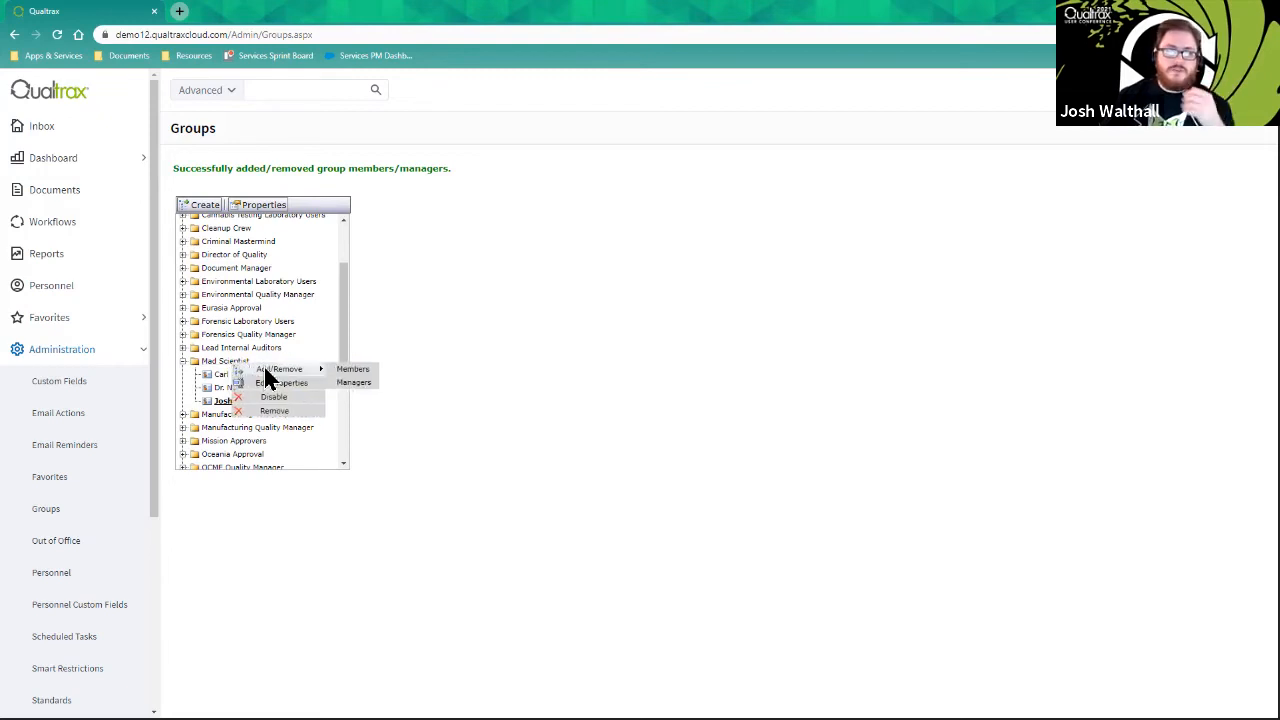
{"action": "left_click", "coordinate": [350, 369]}
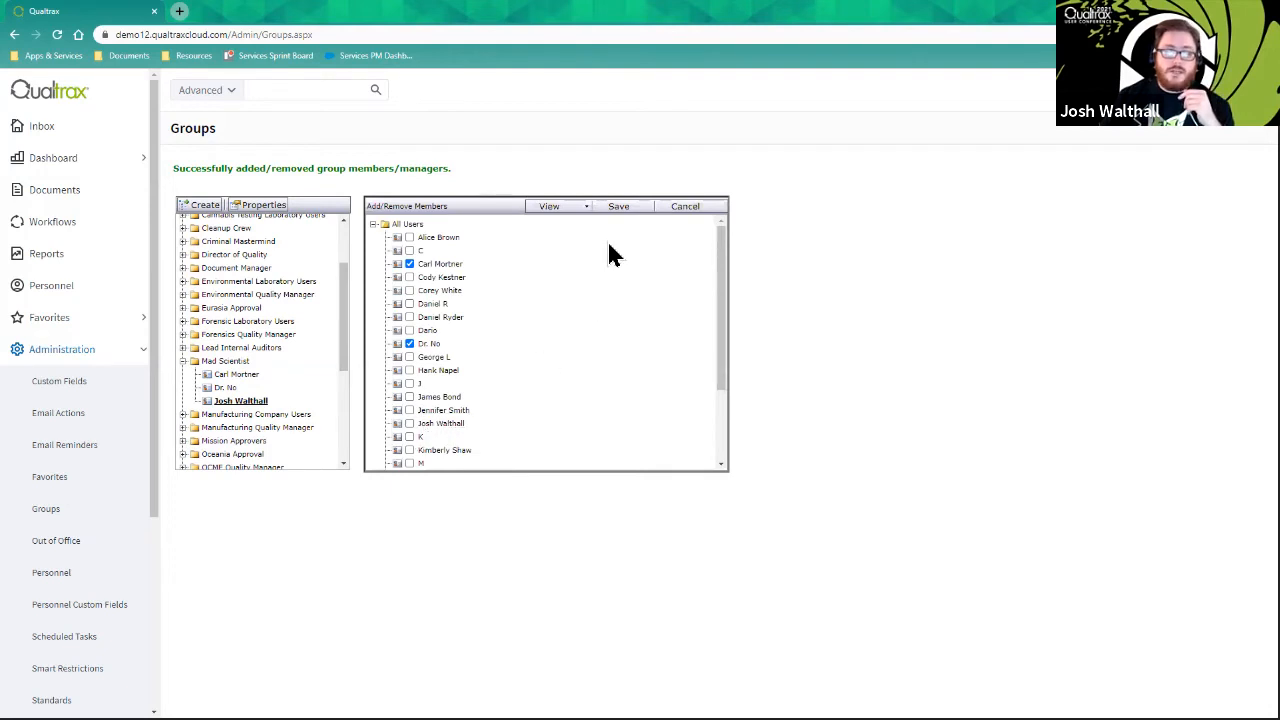
{"action": "left_click", "coordinate": [626, 216]}
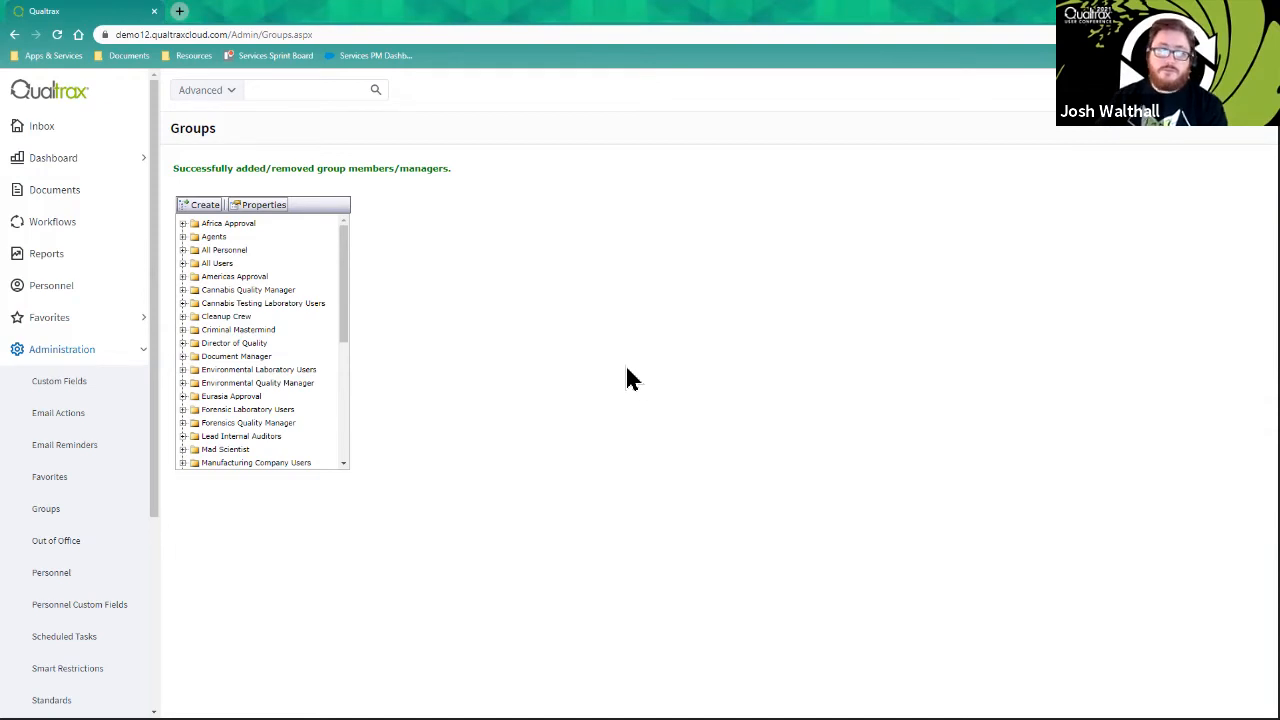
Step: Open the Giant Space Laser Annual Report for editing and examine the groups available for scheduled delivery
{"action": "left_click", "coordinate": [48, 256]}
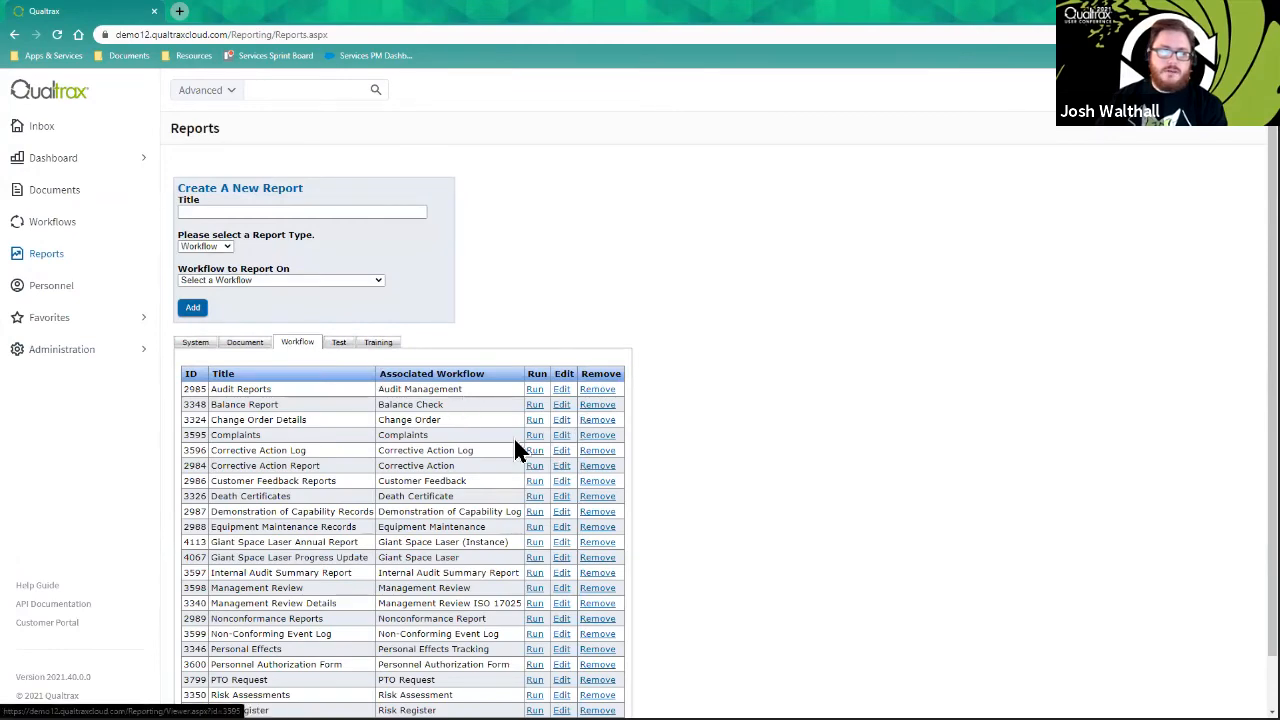
{"action": "scroll", "coordinate": [493, 490], "scroll_direction": "down", "scroll_amount": 1}
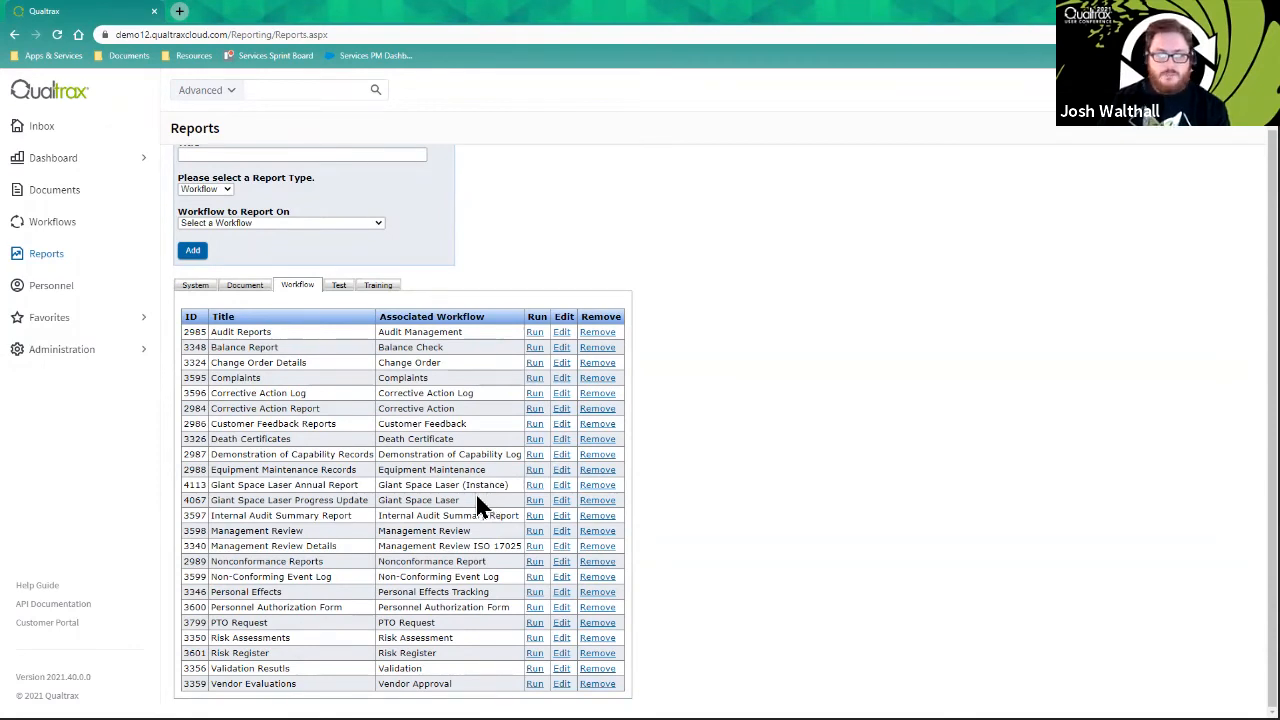
{"action": "left_click", "coordinate": [562, 486]}
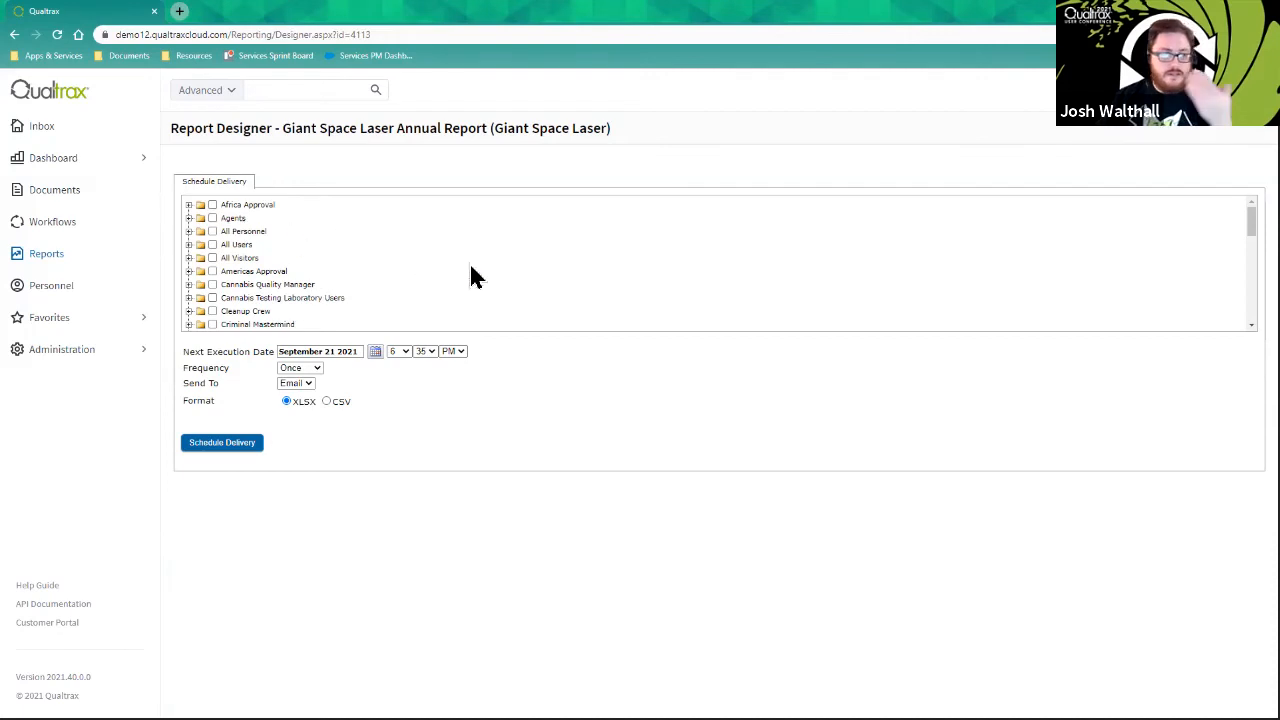
{"action": "scroll", "coordinate": [465, 272], "scroll_direction": "down", "scroll_amount": 1}
{"action": "scroll", "coordinate": [455, 262], "scroll_direction": "down", "scroll_amount": 6}
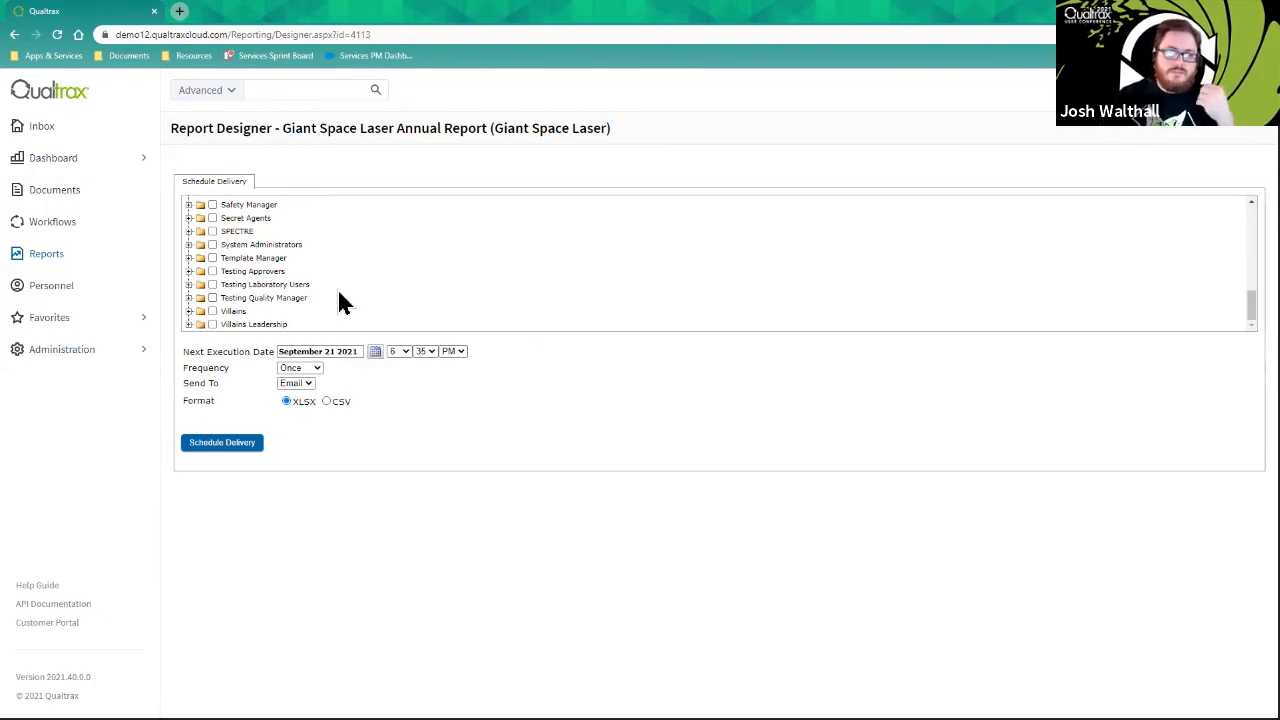
{"action": "scroll", "coordinate": [330, 290], "scroll_direction": "up", "scroll_amount": 15}
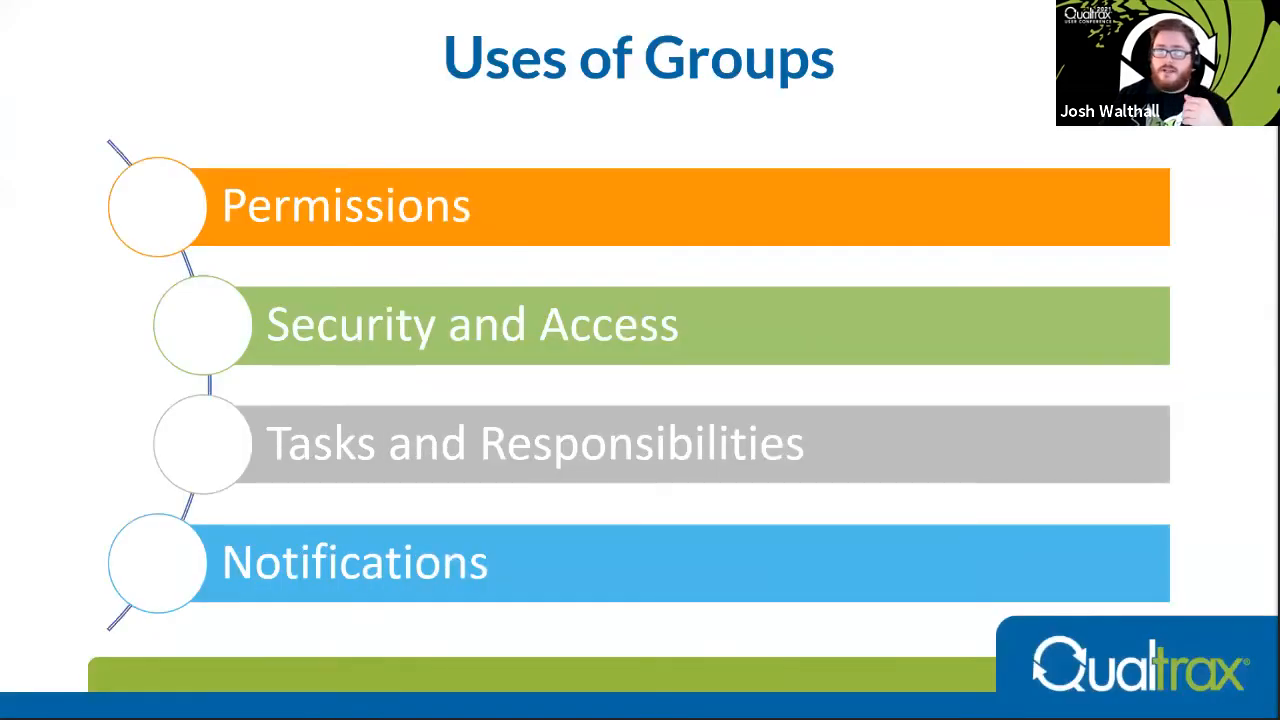
{"action": "left_click", "coordinate": [1201, 343]}
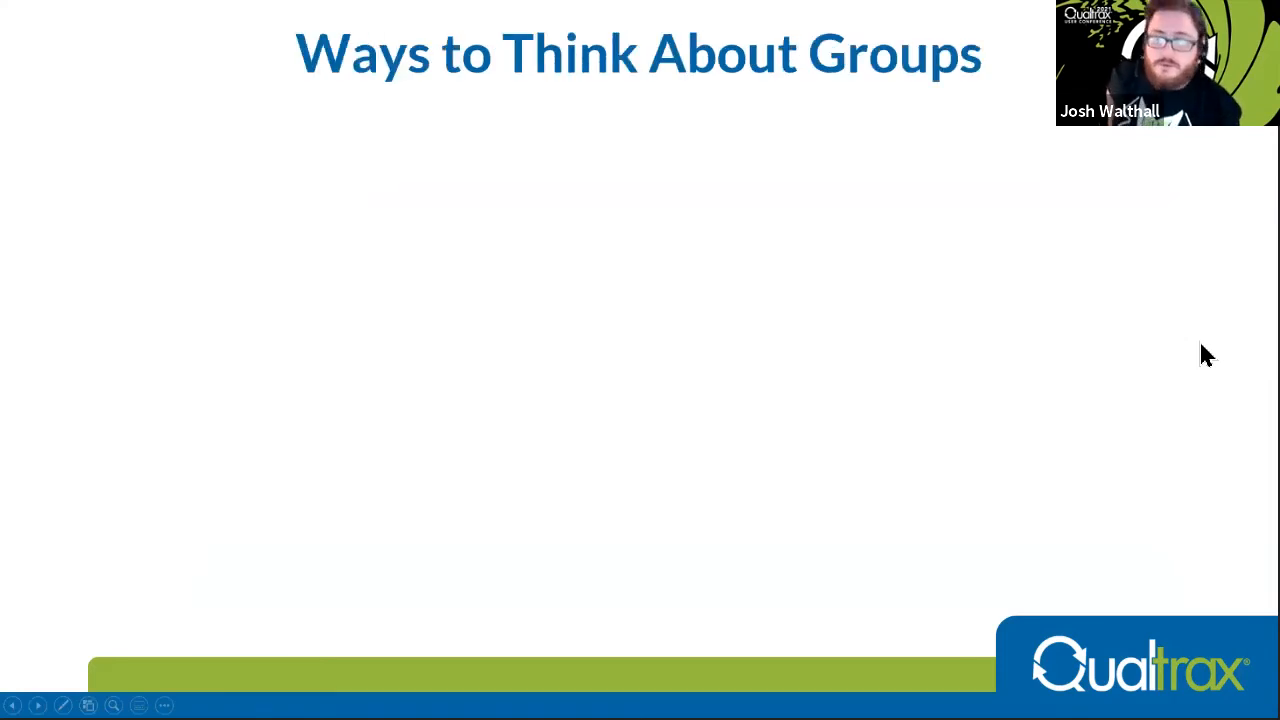
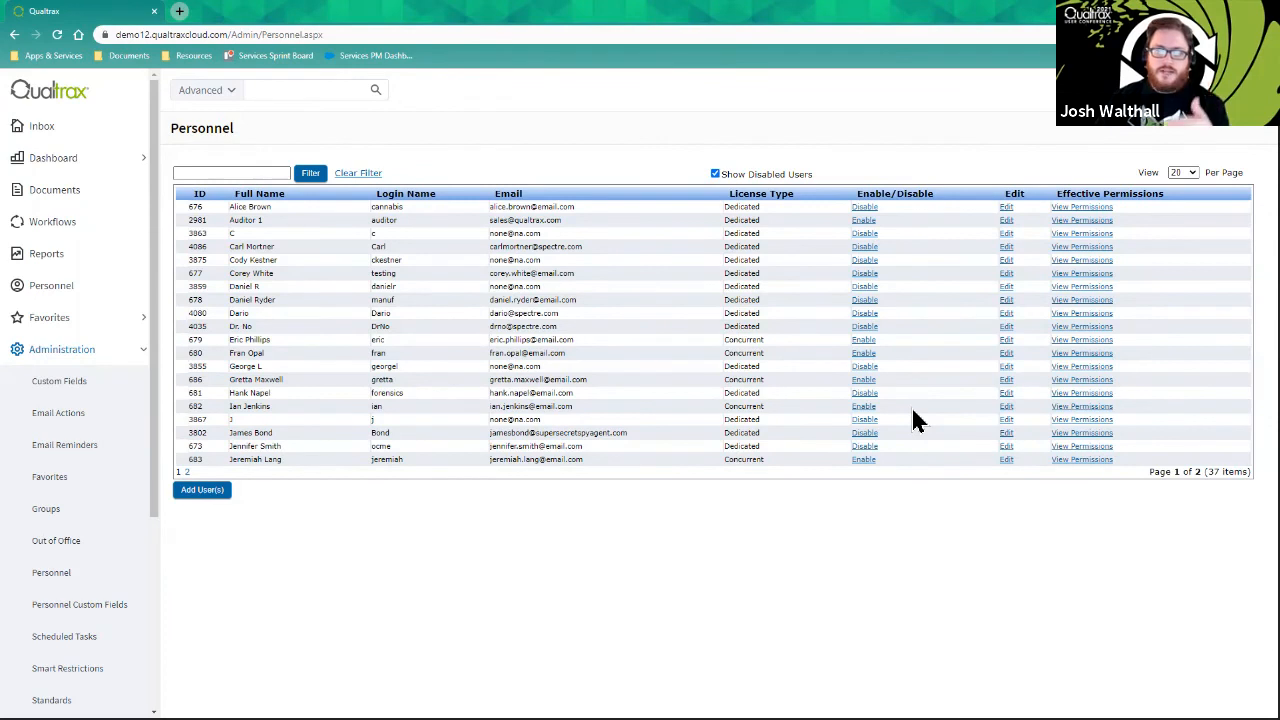
Step: Show disabled users in personnel administration and sort the list by Enable/Disable status
{"action": "left_click", "coordinate": [893, 200]}
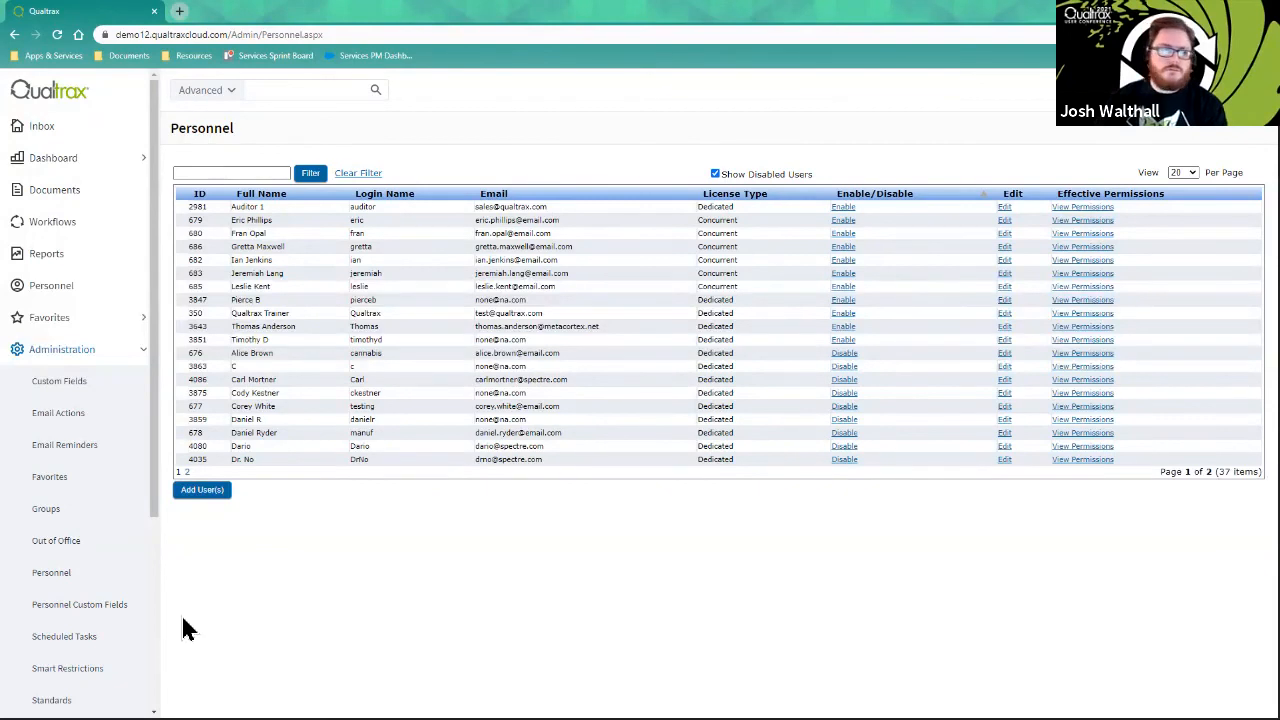
{"action": "left_click", "coordinate": [67, 515]}
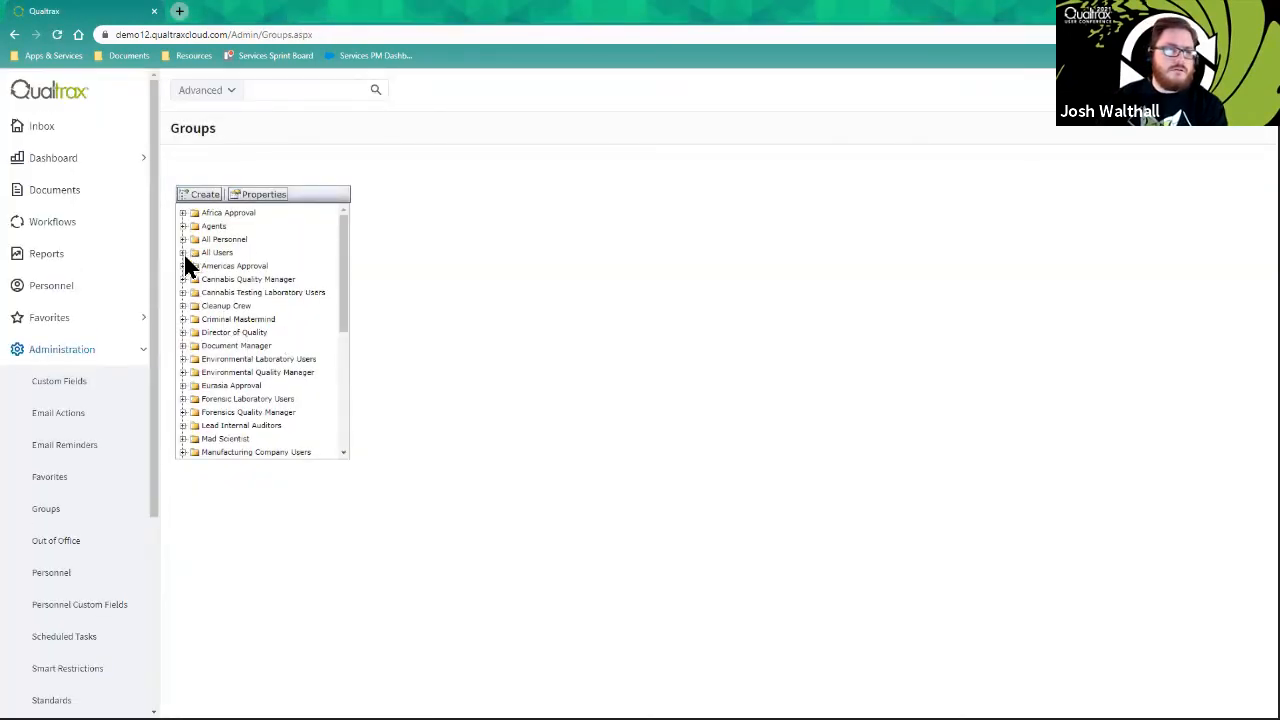
{"action": "left_click", "coordinate": [74, 578]}
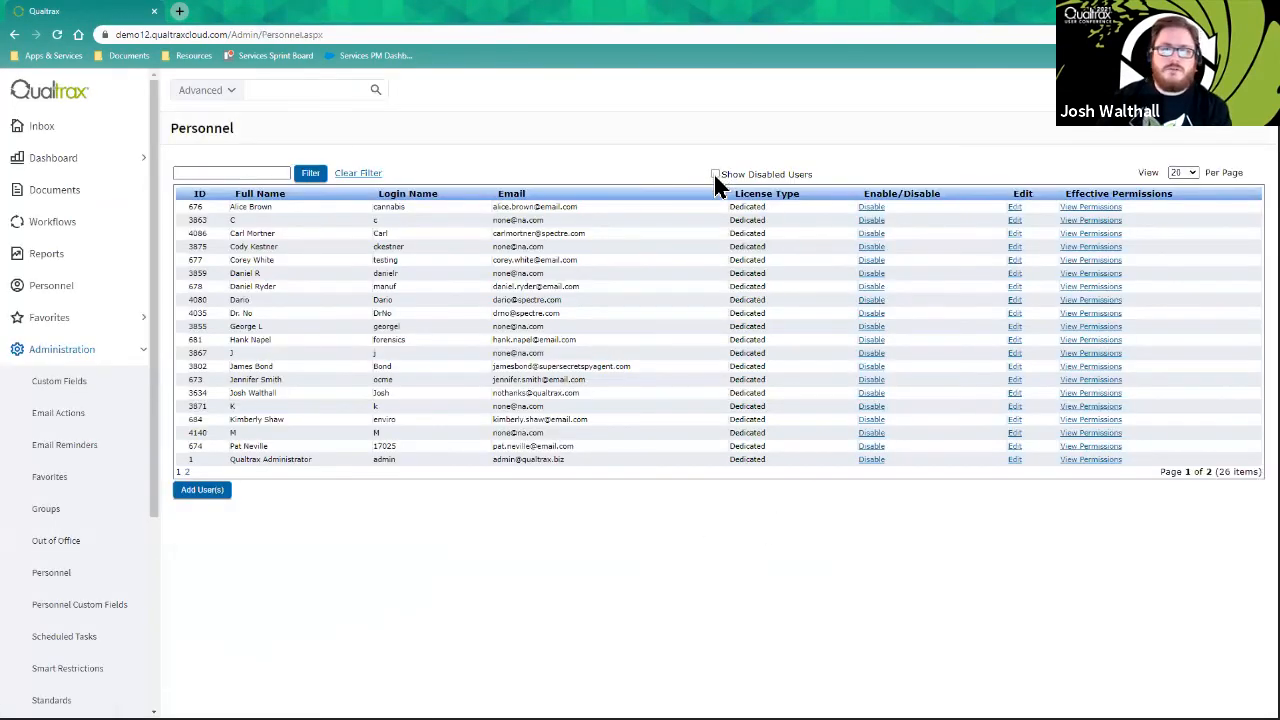
{"action": "left_click", "coordinate": [715, 176]}
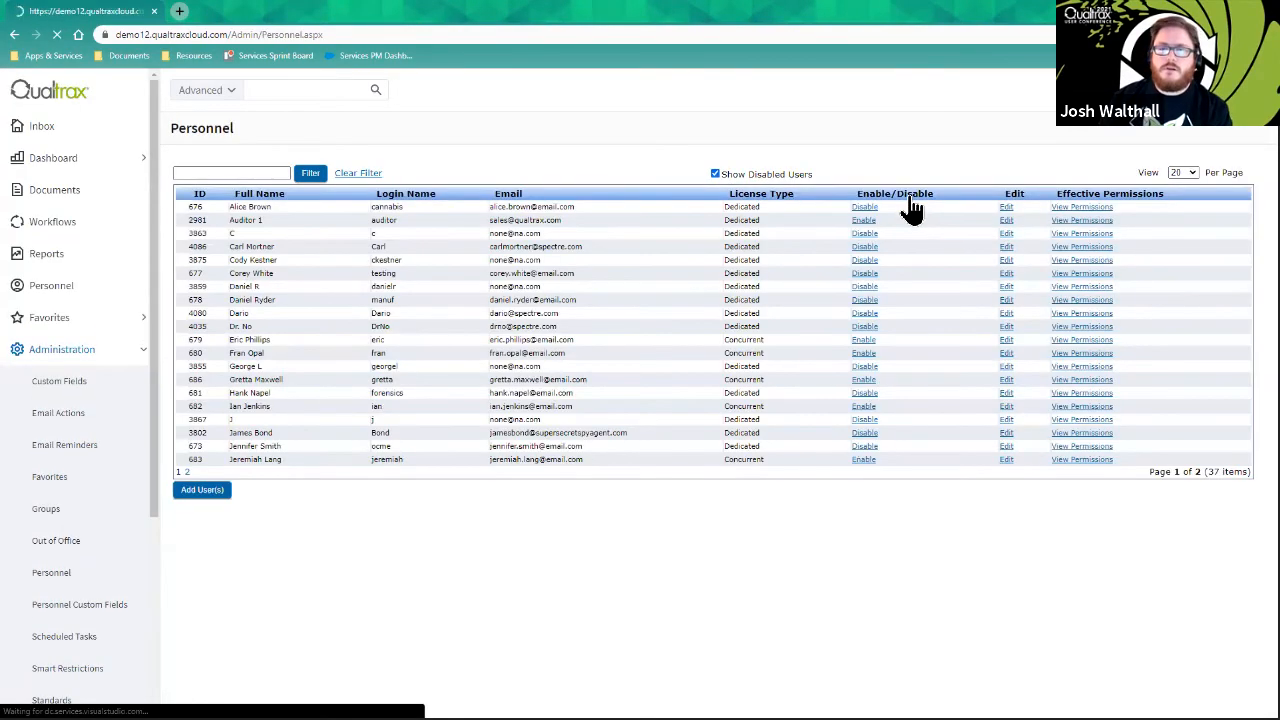
{"action": "left_click", "coordinate": [908, 199]}
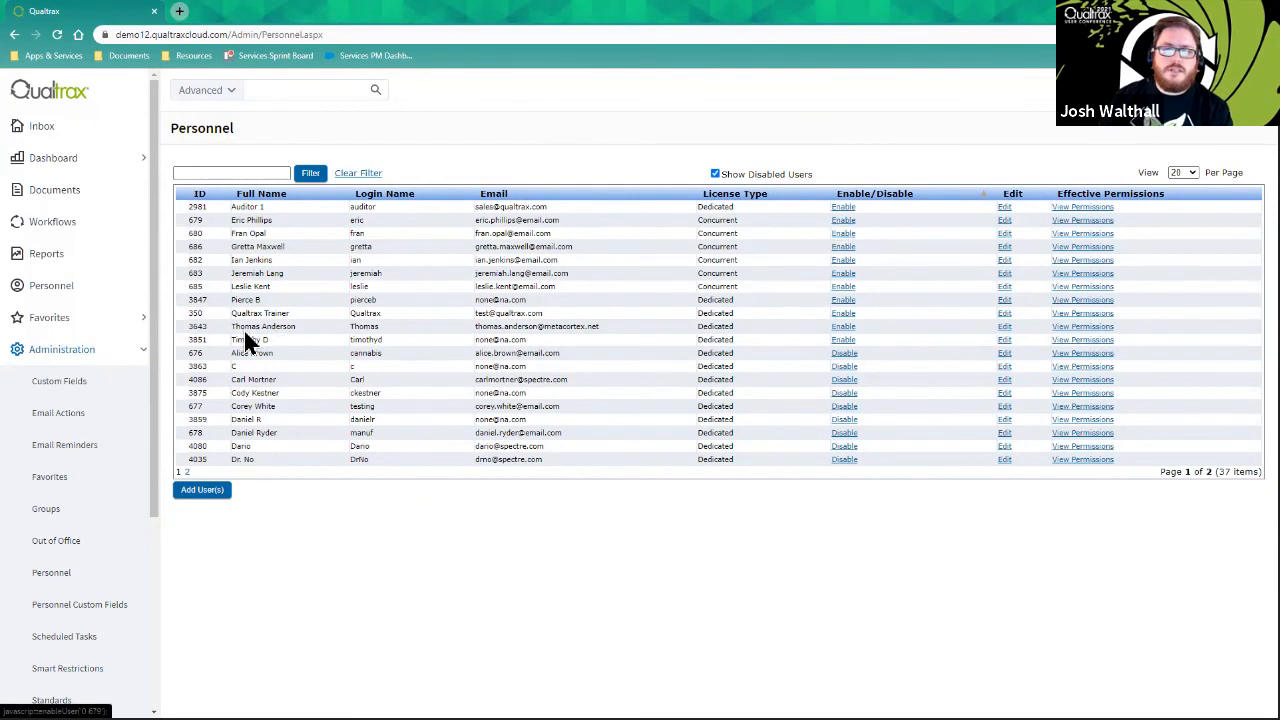
Step: Check in group administration whether the All Users group lists the disabled users, and collapse the group again
{"action": "left_click", "coordinate": [73, 517]}
{"action": "left_click", "coordinate": [184, 256]}
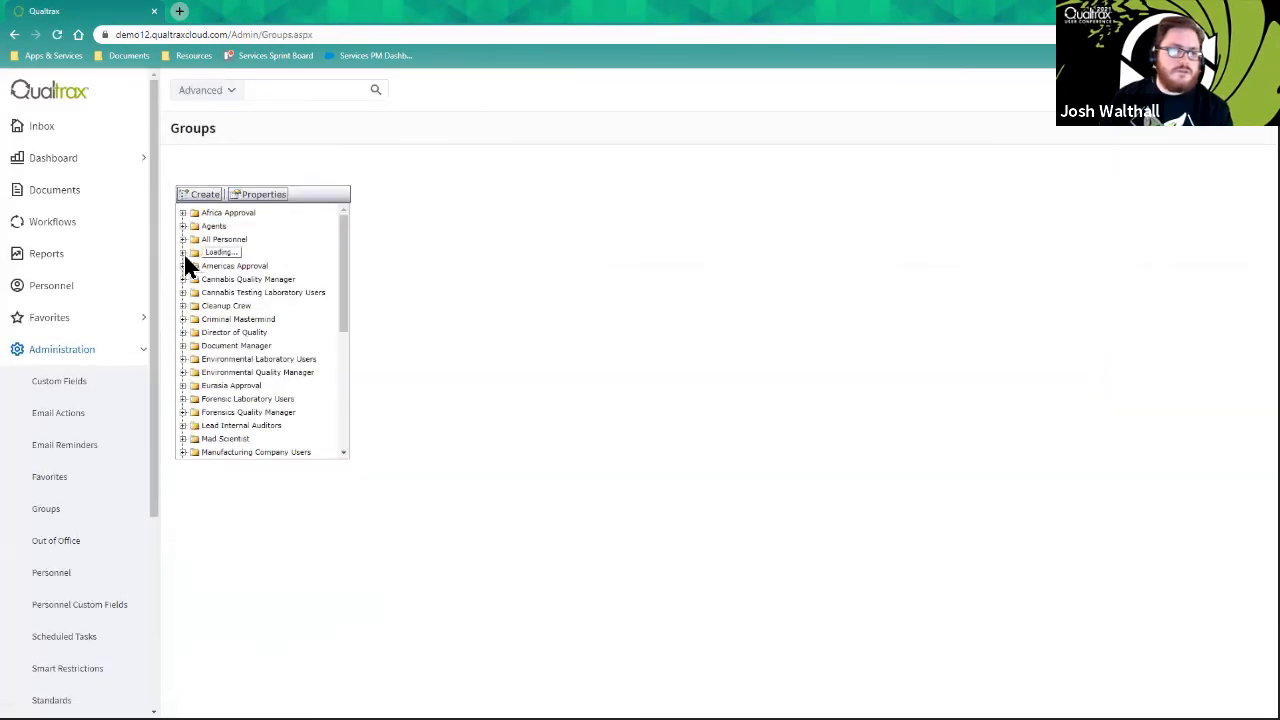
{"action": "mouse_move", "coordinate": [346, 251]}
{"action": "left_mouse_down"}
{"action": "mouse_move", "coordinate": [346, 286]}
{"action": "mouse_move", "coordinate": [340, 235]}
{"action": "left_mouse_up"}
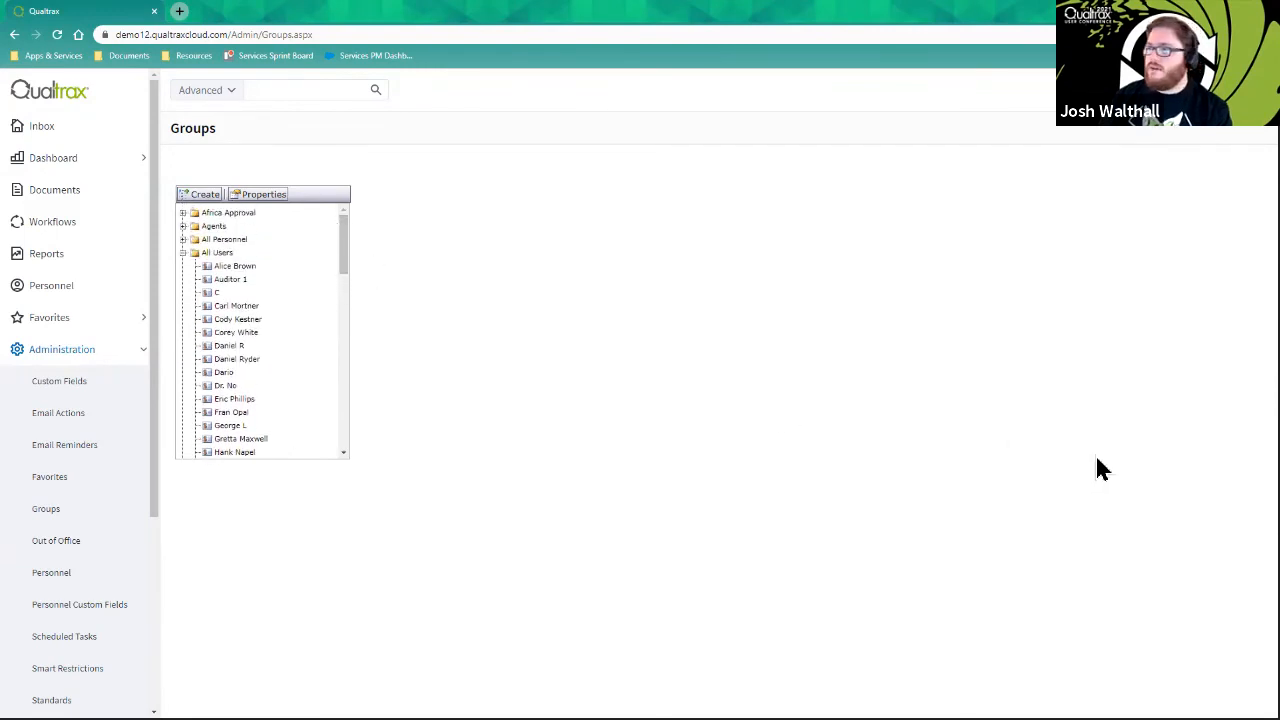
{"action": "left_click", "coordinate": [184, 254]}
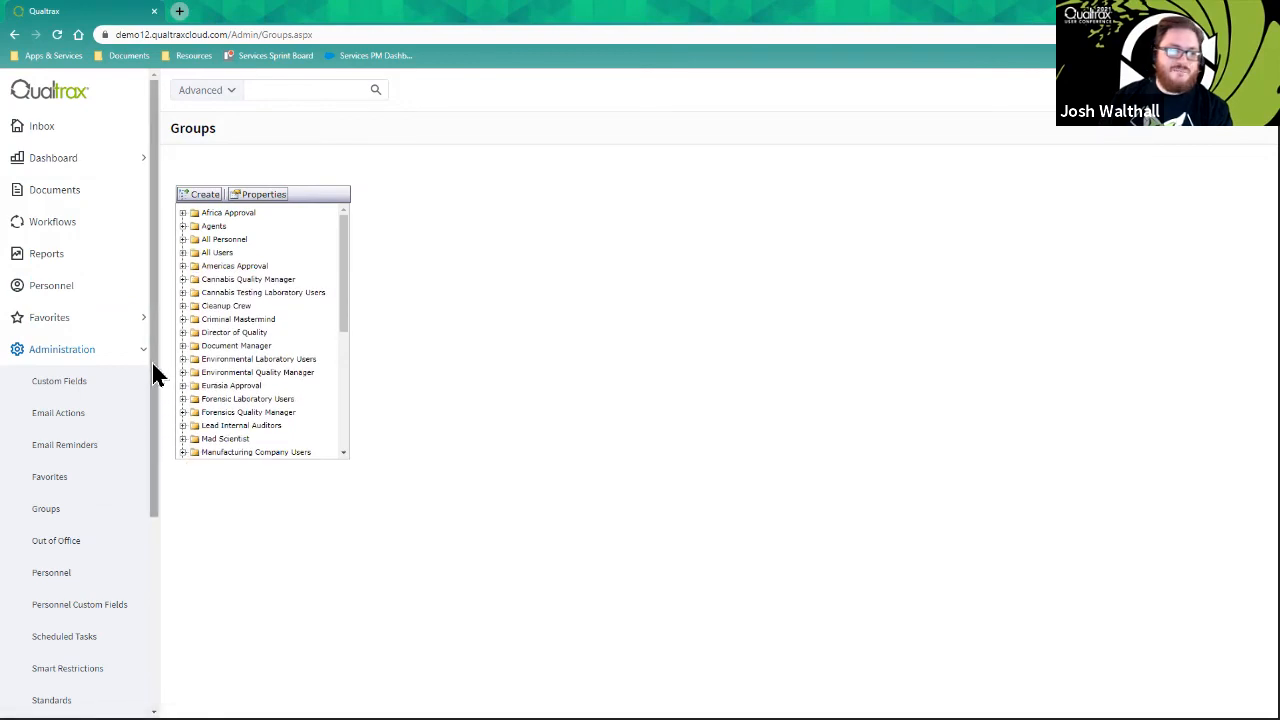
{"action": "scroll", "coordinate": [152, 378], "scroll_direction": "down", "scroll_amount": 1}
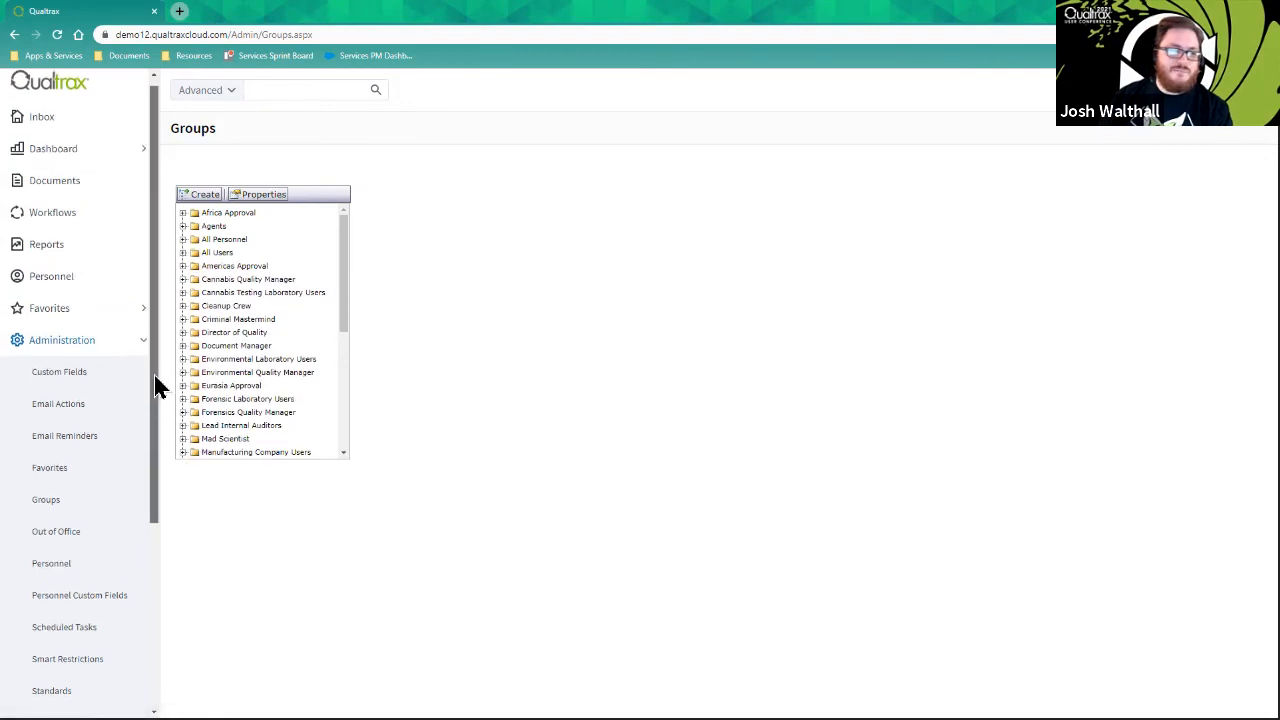
{"action": "left_click", "coordinate": [183, 254]}
{"action": "mouse_move", "coordinate": [346, 249]}
{"action": "left_mouse_down"}
{"action": "mouse_move", "coordinate": [340, 334]}
{"action": "mouse_move", "coordinate": [337, 240]}
{"action": "left_mouse_up"}
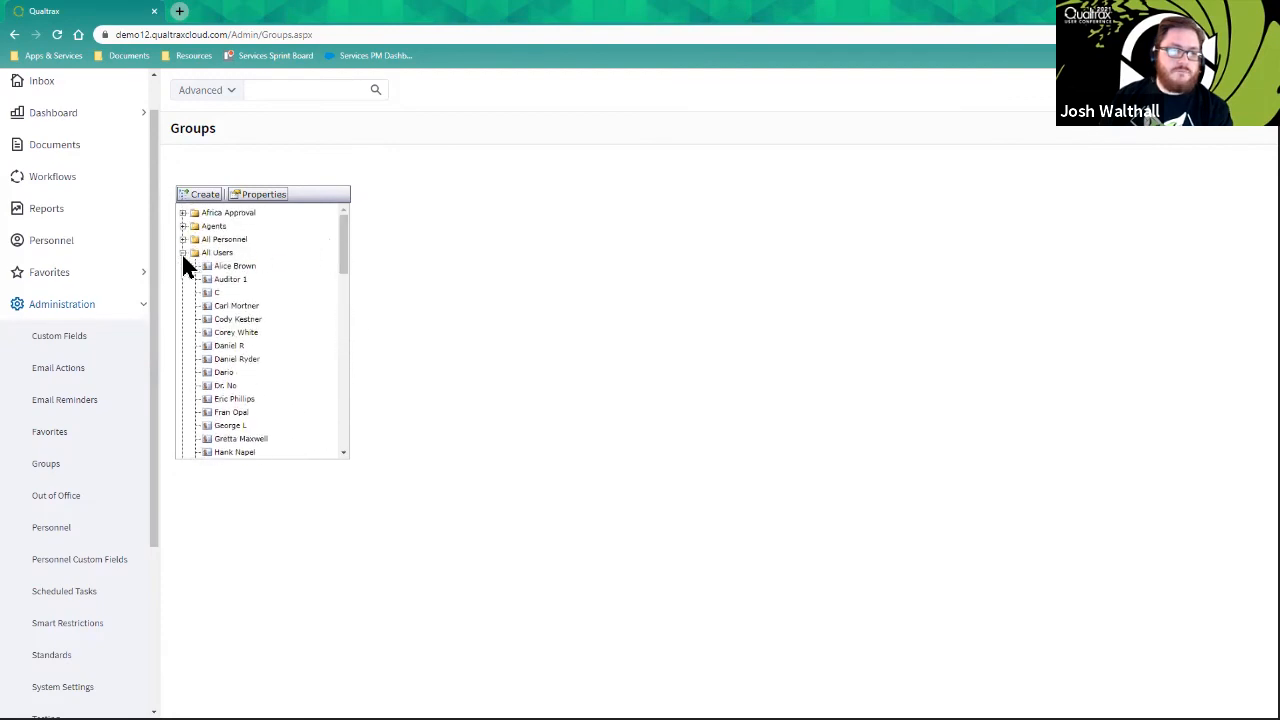
{"action": "left_click", "coordinate": [183, 254]}
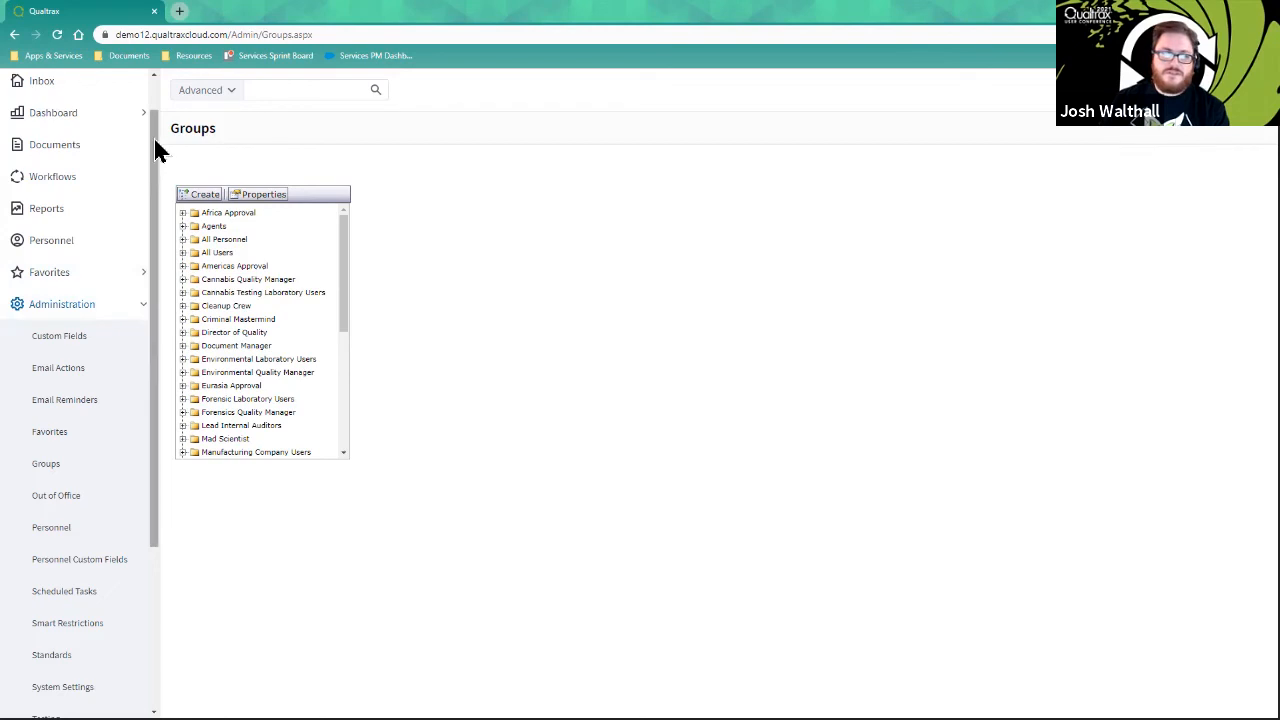
{"action": "scroll", "coordinate": [152, 180], "scroll_direction": "up", "scroll_amount": 1}
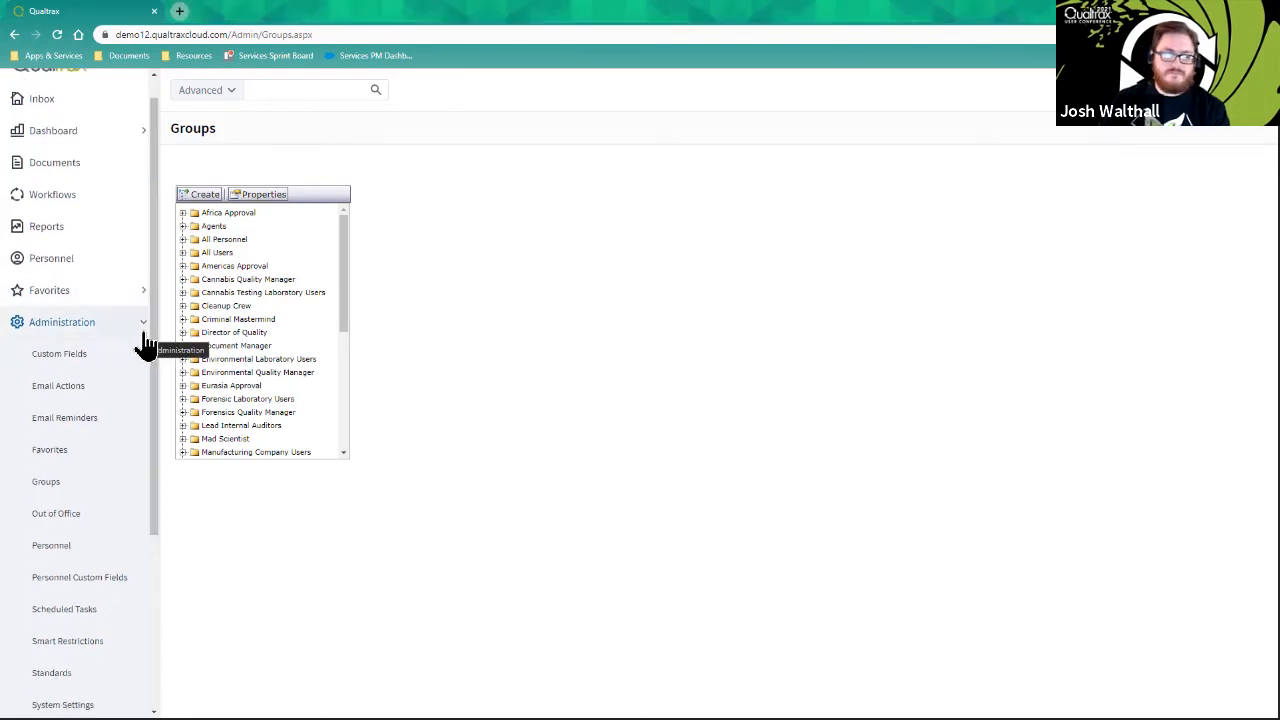
{"action": "left_click", "coordinate": [140, 333]}
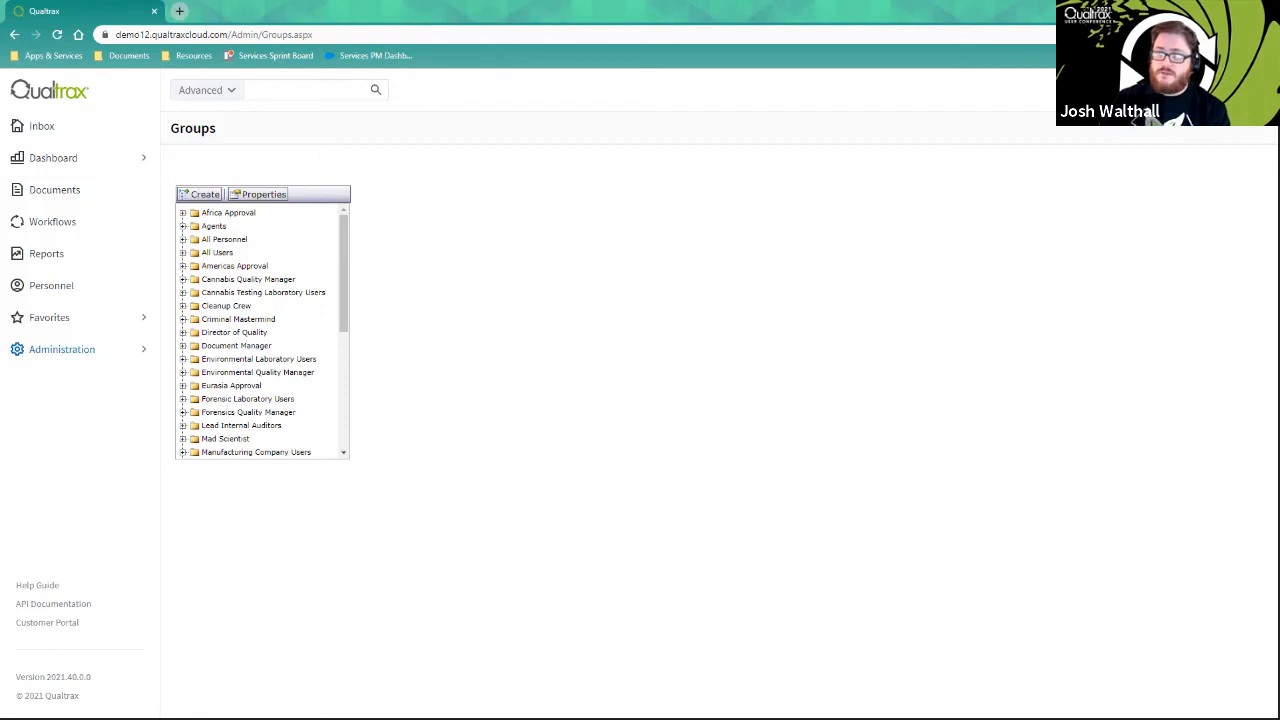
{"action": "key", "text": "alt+Tab"}
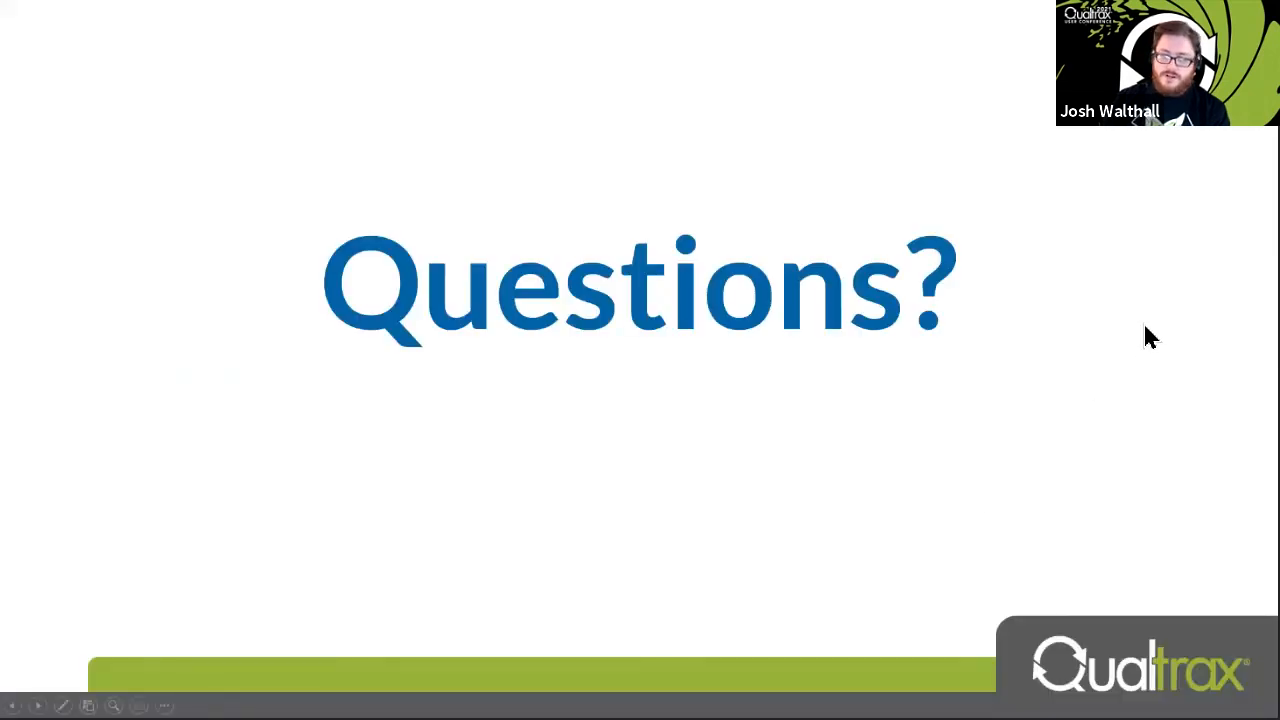
{"action": "left_click", "coordinate": [1176, 289]}
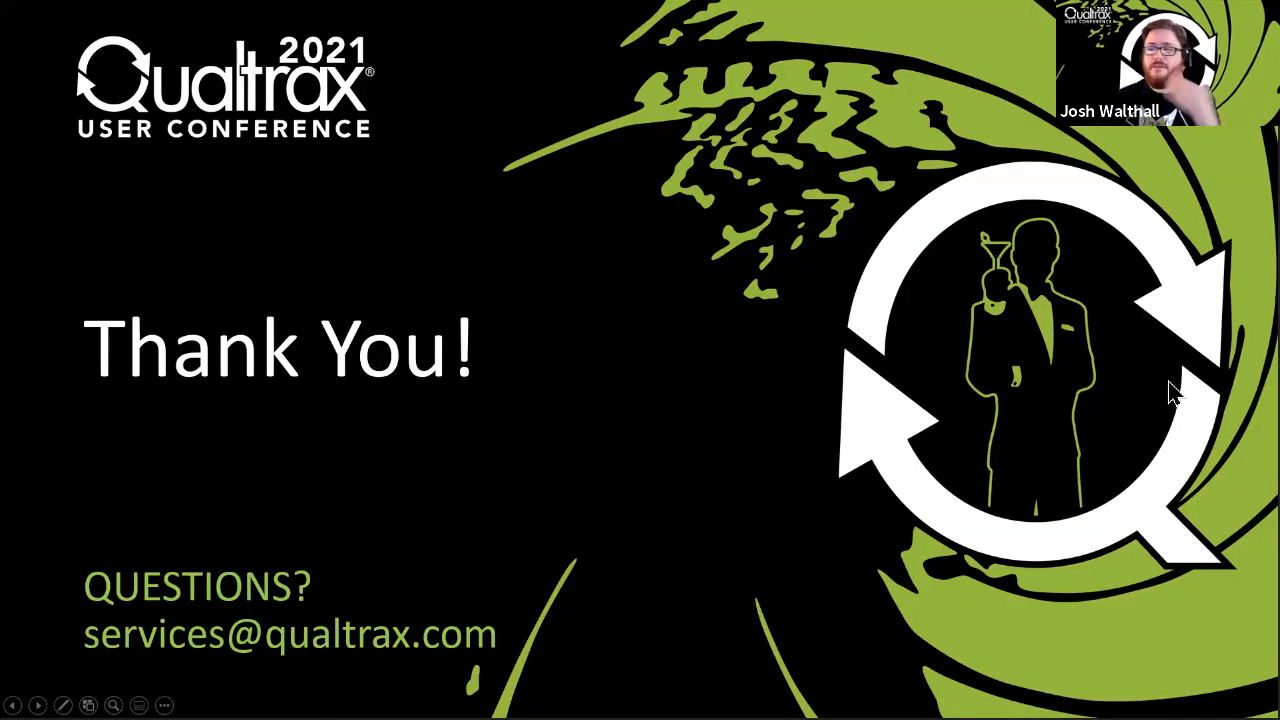